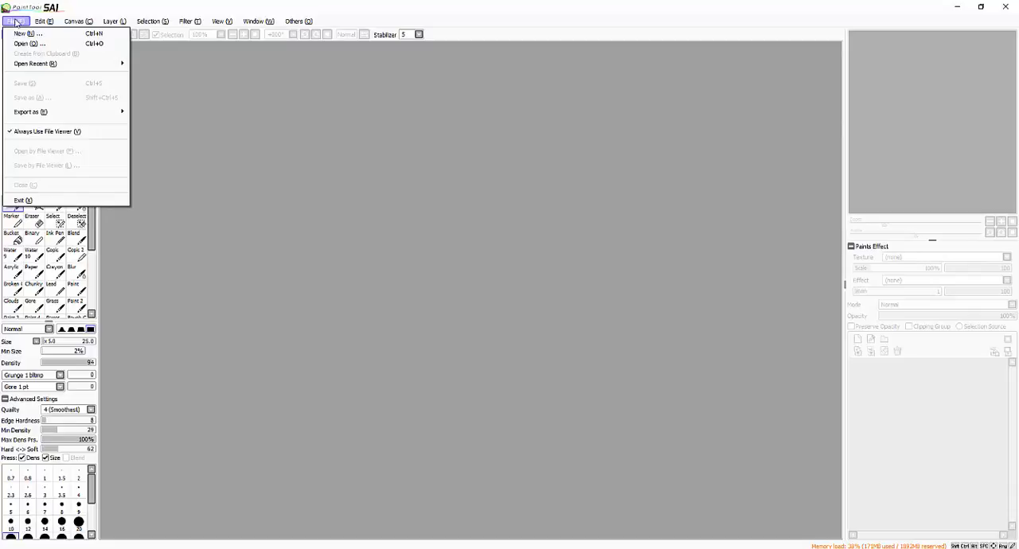
- Create a new canvas 3000 pixels wide and 3300 pixels high at a resolution of 72 pixels per inch
key(Down)
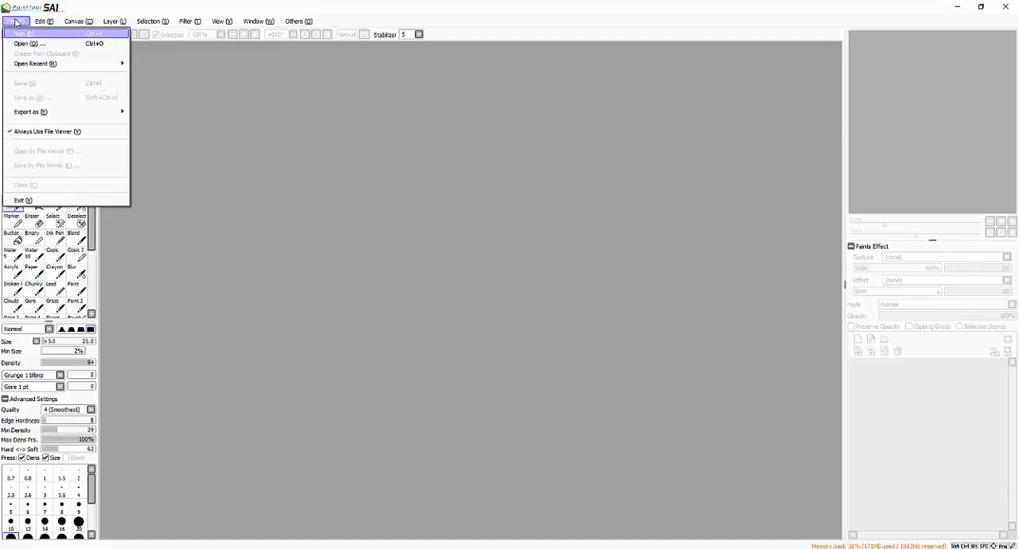
key(Return)
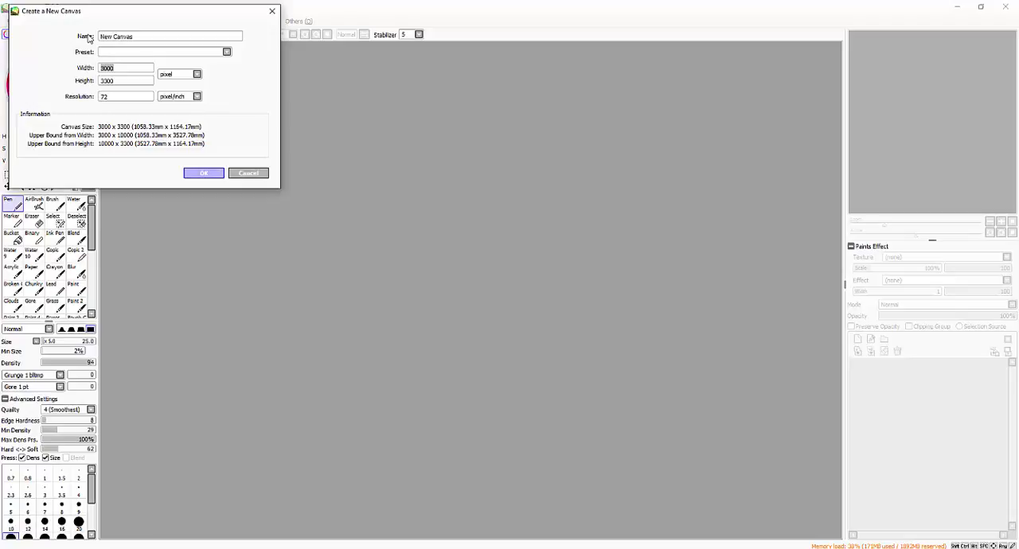
drag(207, 13, 235, 52)
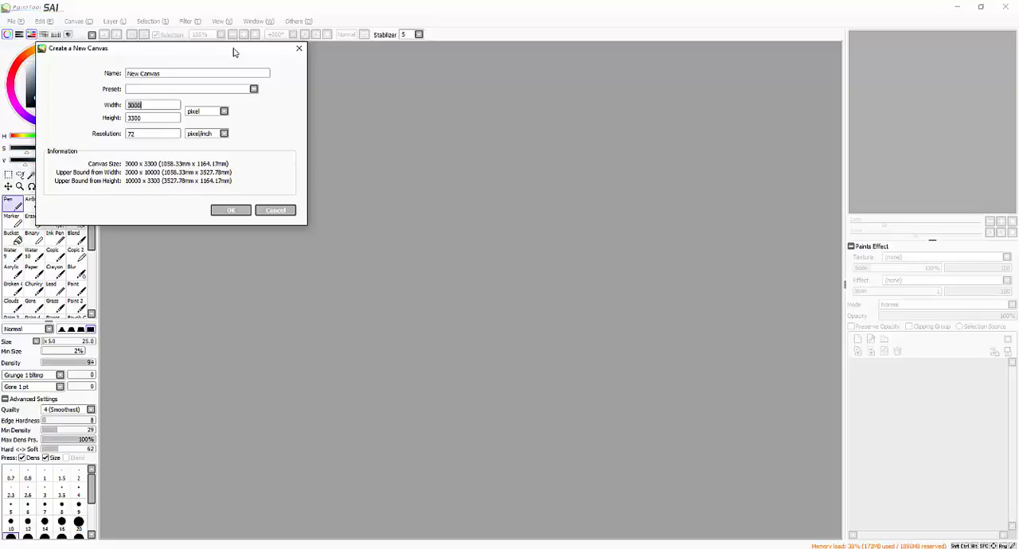
click(230, 211)
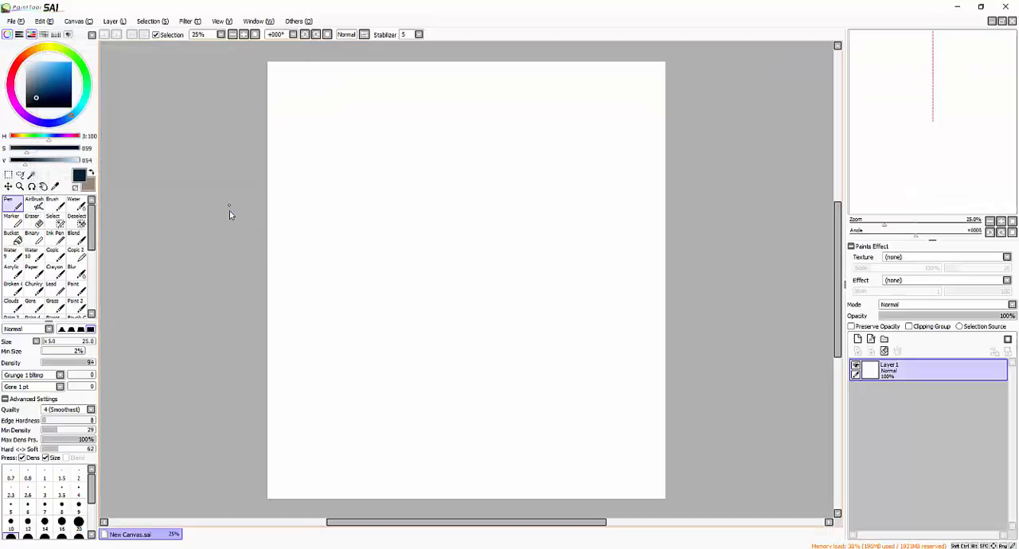
drag(435, 175, 435, 178)
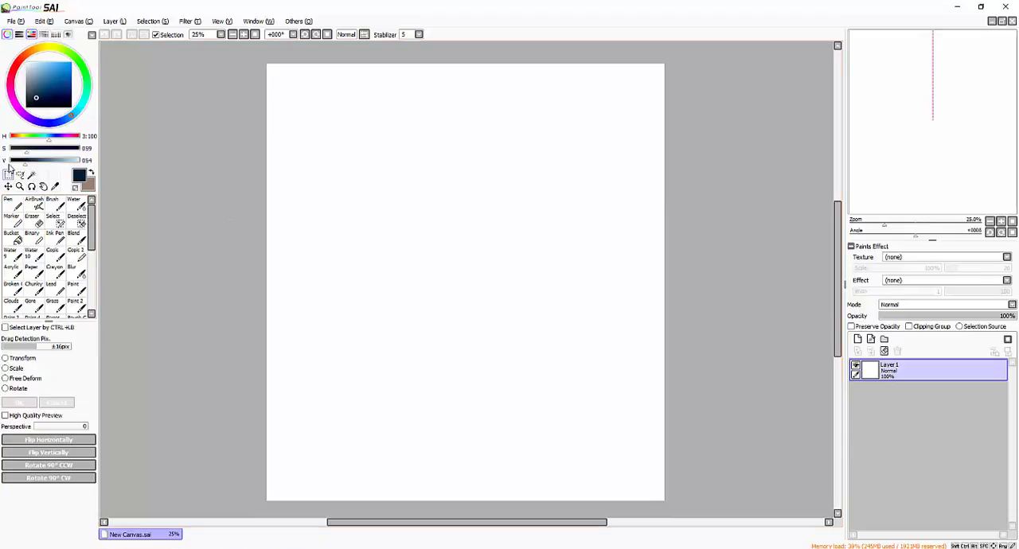
- Select the upper part of the canvas across its full width, crop to about 3000 x 2023 pixels, and clear the selection
click(9, 173)
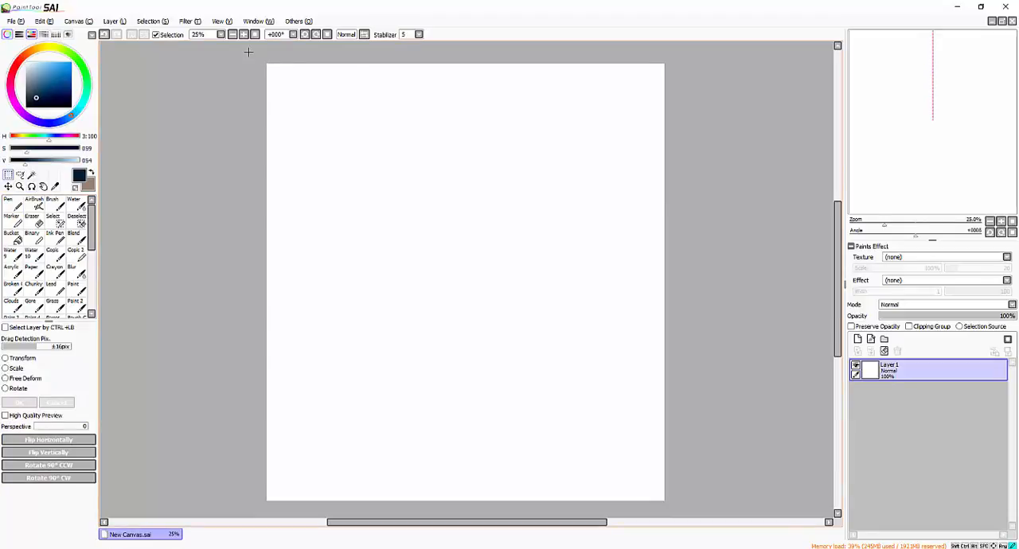
drag(248, 52, 713, 331)
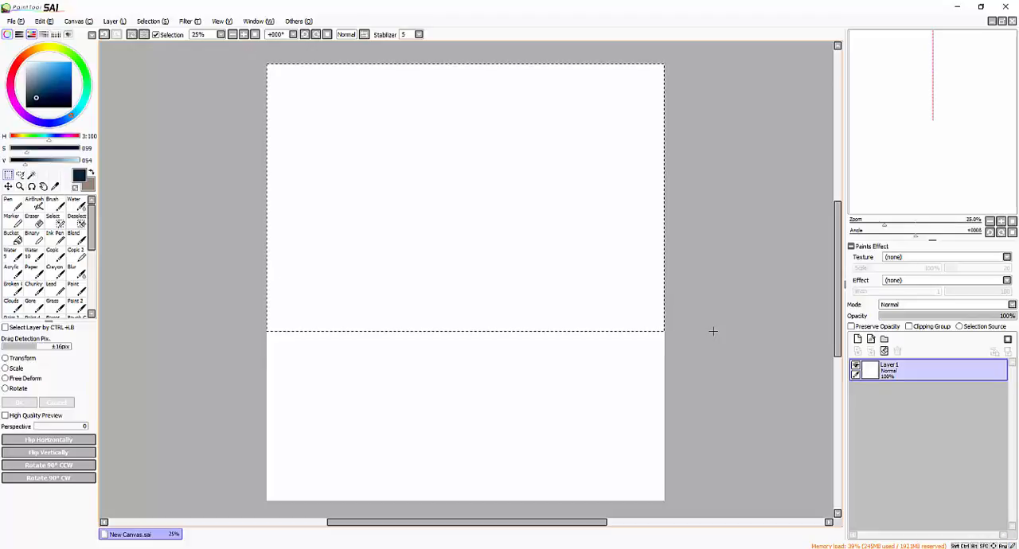
click(77, 23)
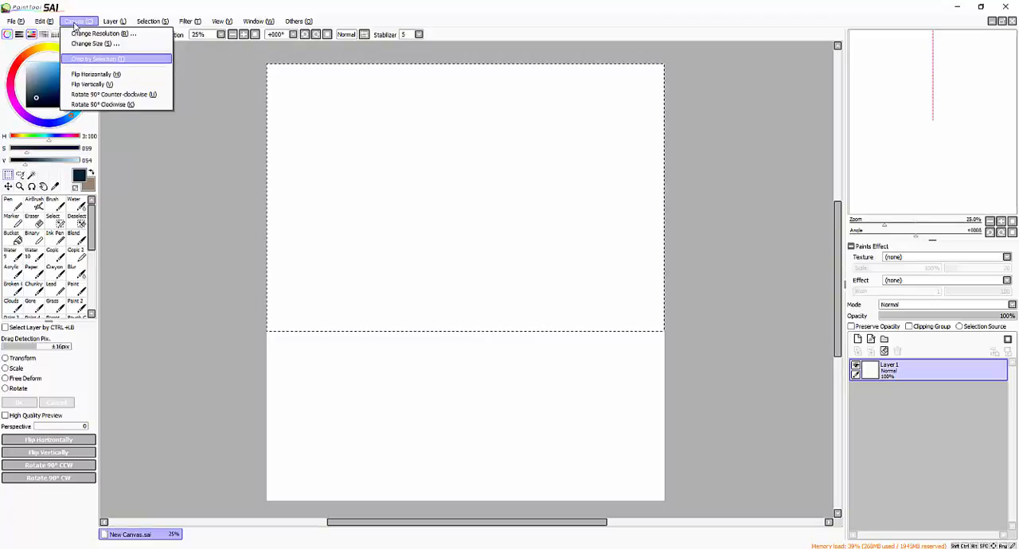
click(127, 59)
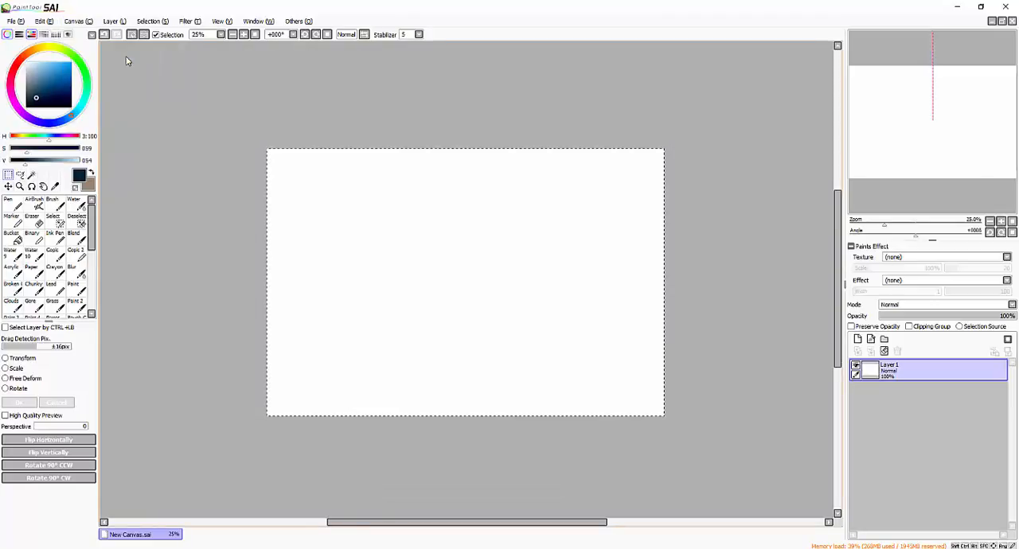
key(ctrl+d)
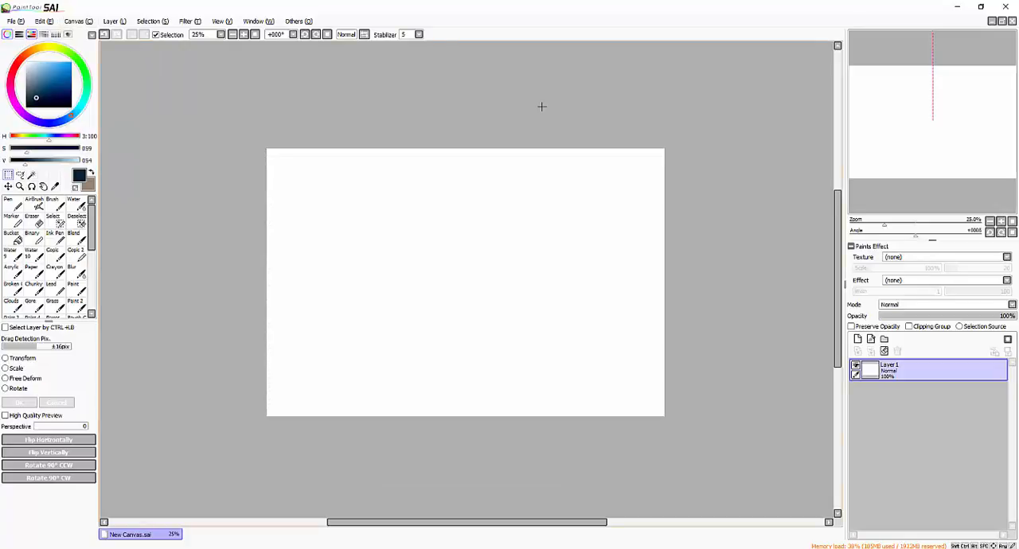
drag(689, 184, 685, 141)
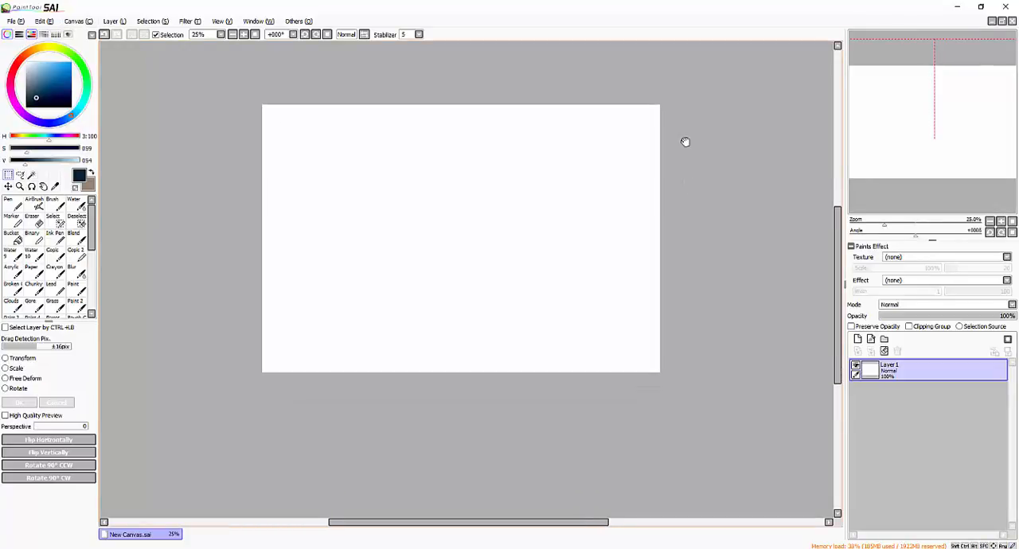
- Change the canvas resolution to a pixel height of 3300 with proportions constrained
click(76, 21)
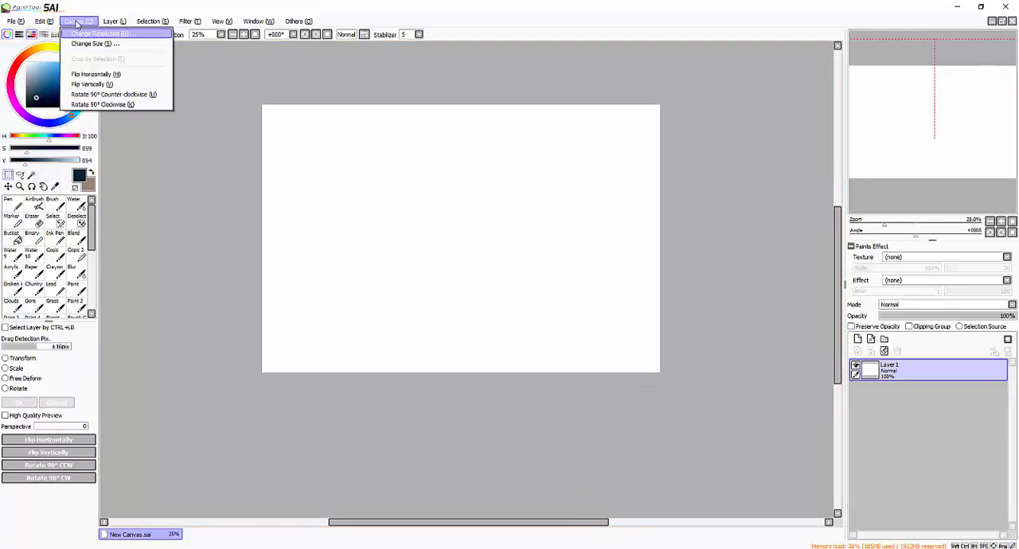
click(117, 35)
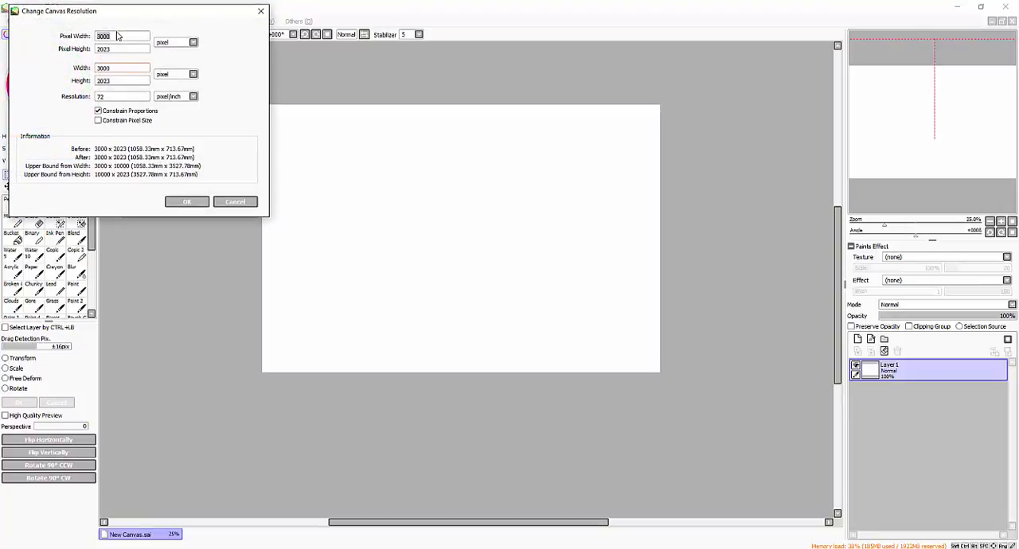
click(126, 48)
text(3)
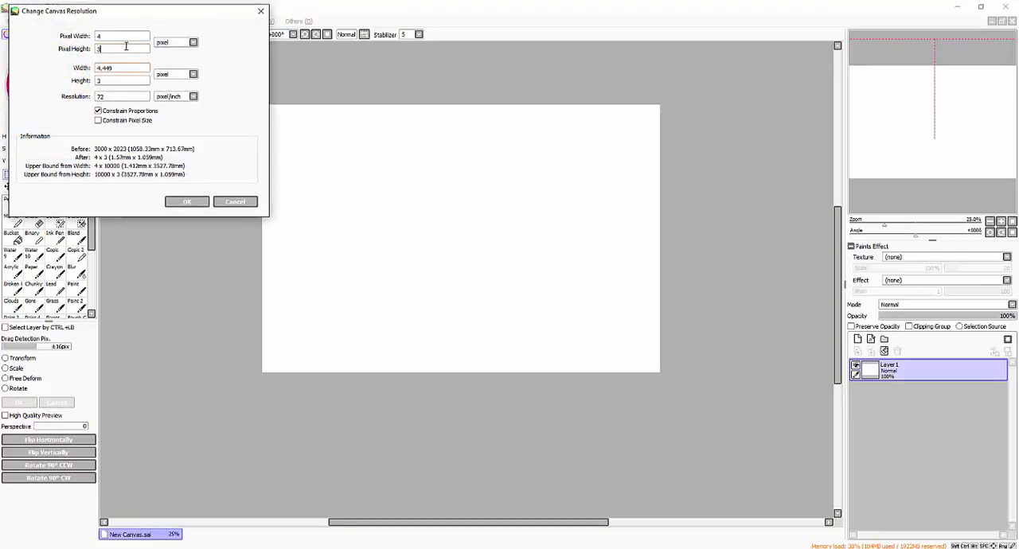
text(300)
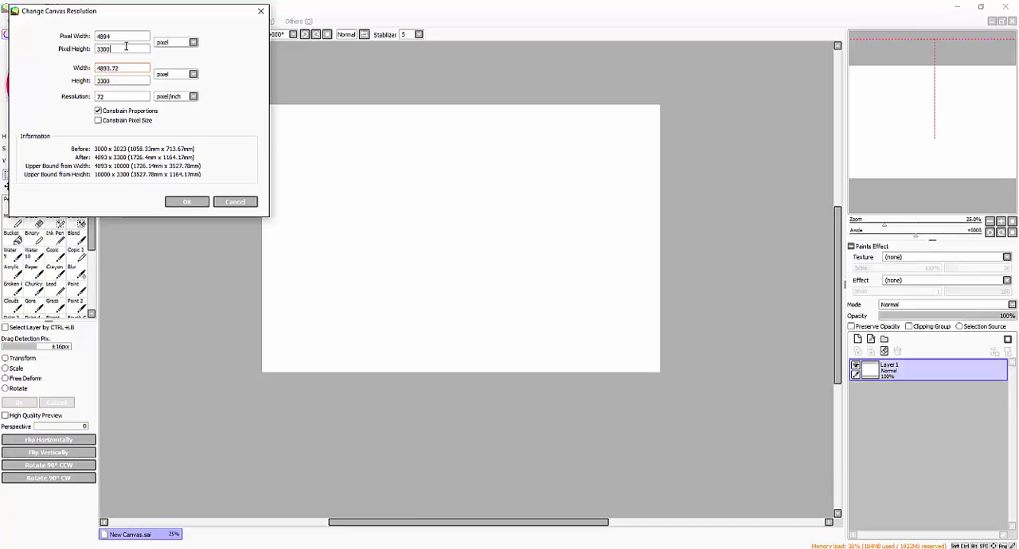
click(189, 203)
click(235, 35)
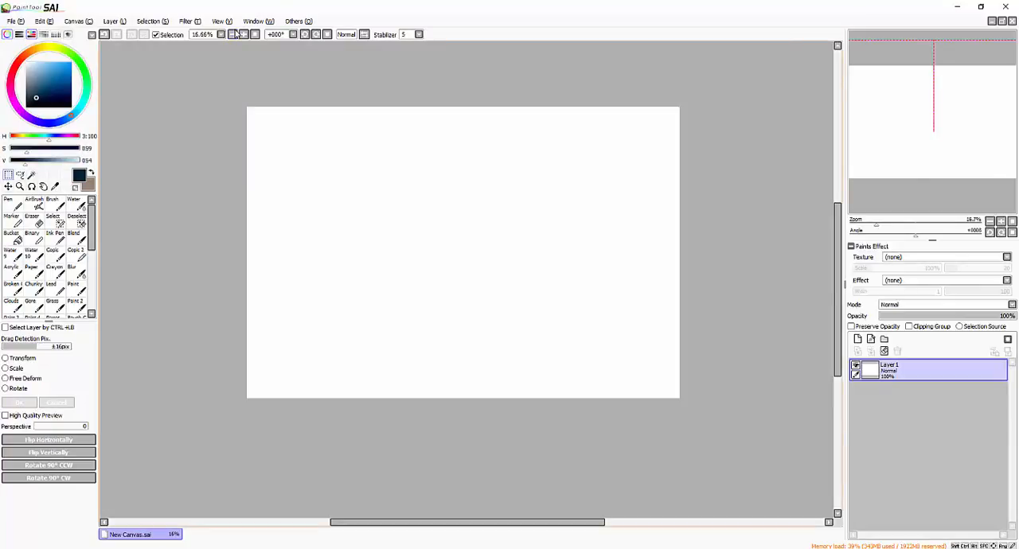
- Undo the canvas resolution change and the crop, and clear the selection
click(103, 36)
click(103, 36)
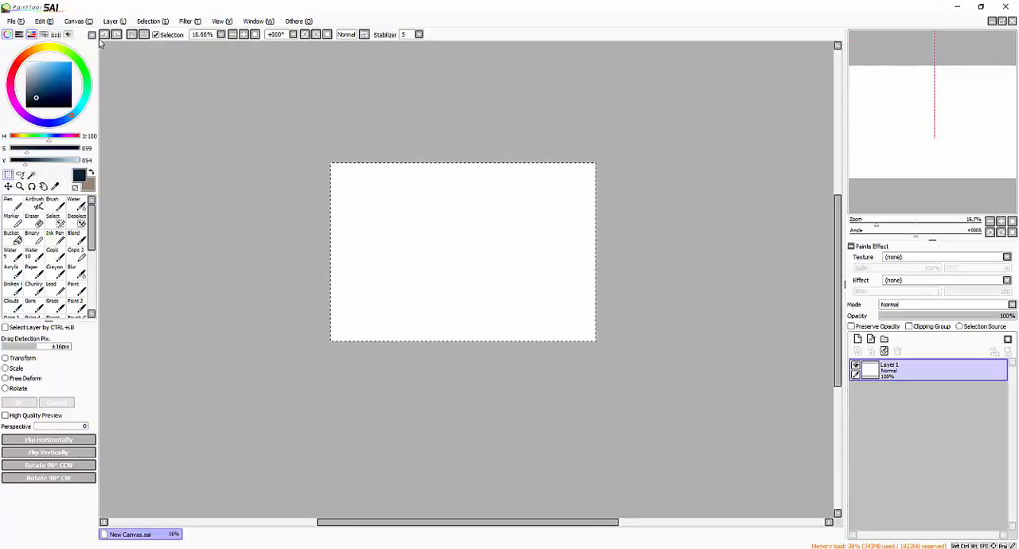
key(ctrl+d)
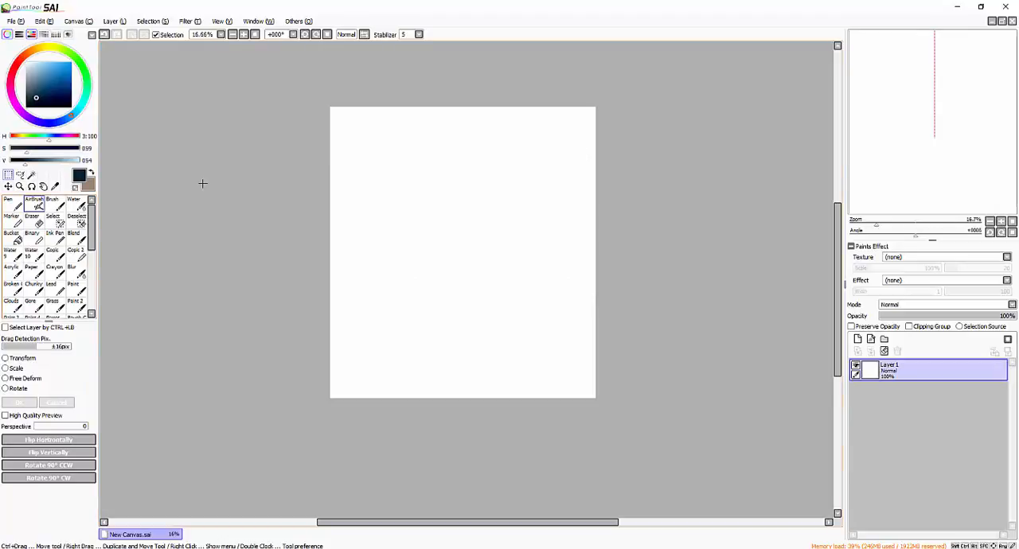
- Examine the settings of the Brush, Pen, AirBrush, Ink Pen and Blur tools one by one
click(51, 209)
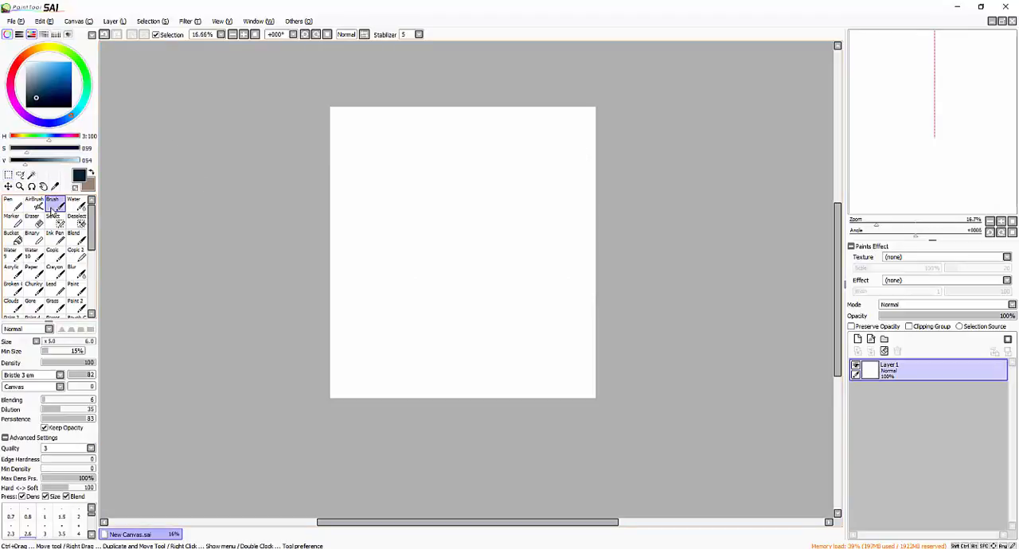
mouse_move(664, 139)
mouse_down()
mouse_move(666, 89)
mouse_move(618, 152)
mouse_move(646, 100)
mouse_move(650, 131)
mouse_up()
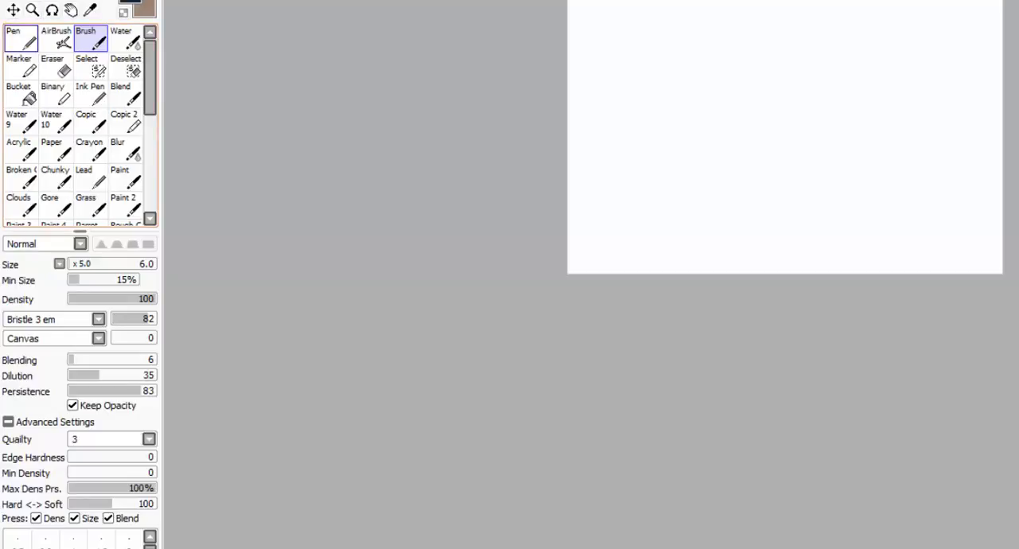
click(19, 41)
click(56, 40)
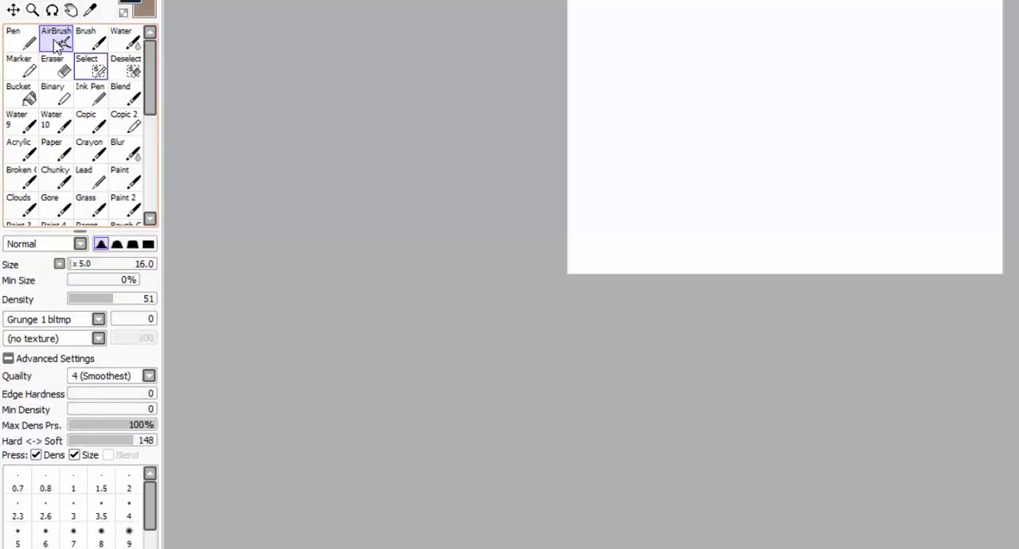
click(86, 43)
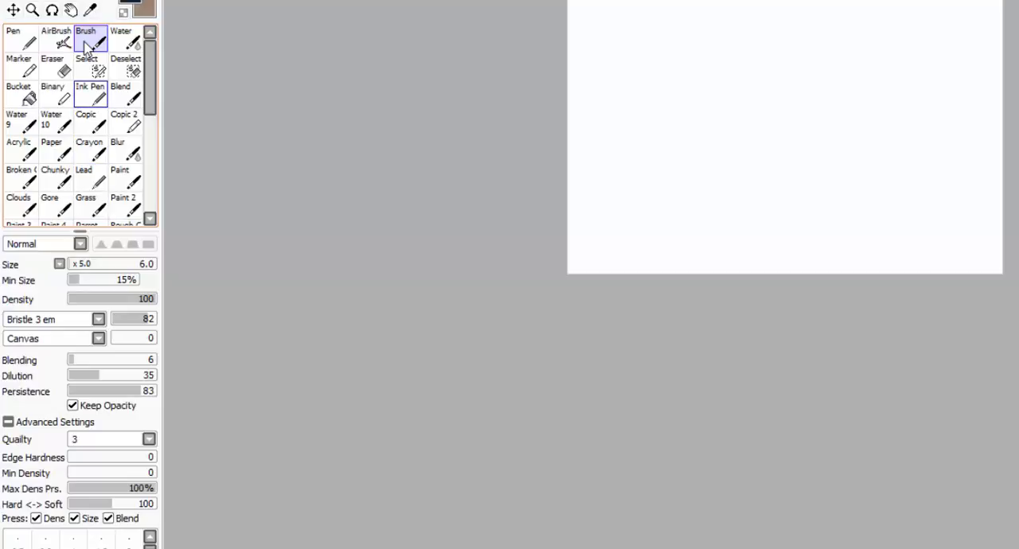
click(89, 95)
click(125, 156)
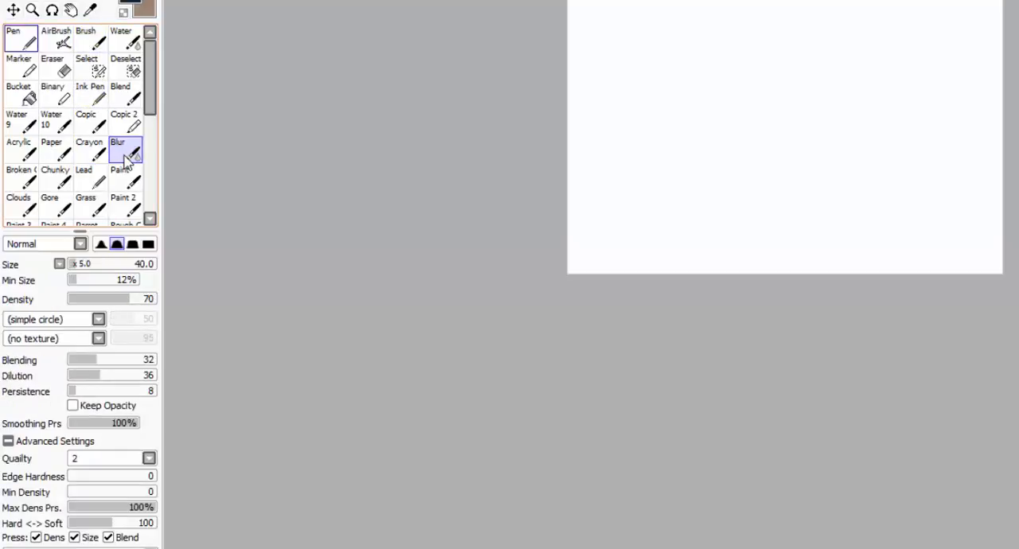
click(23, 44)
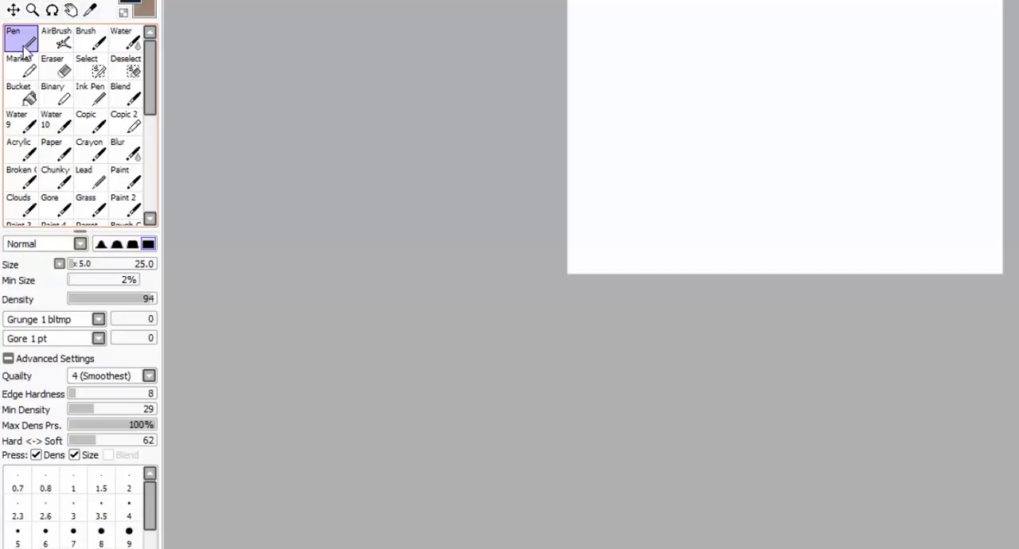
click(89, 96)
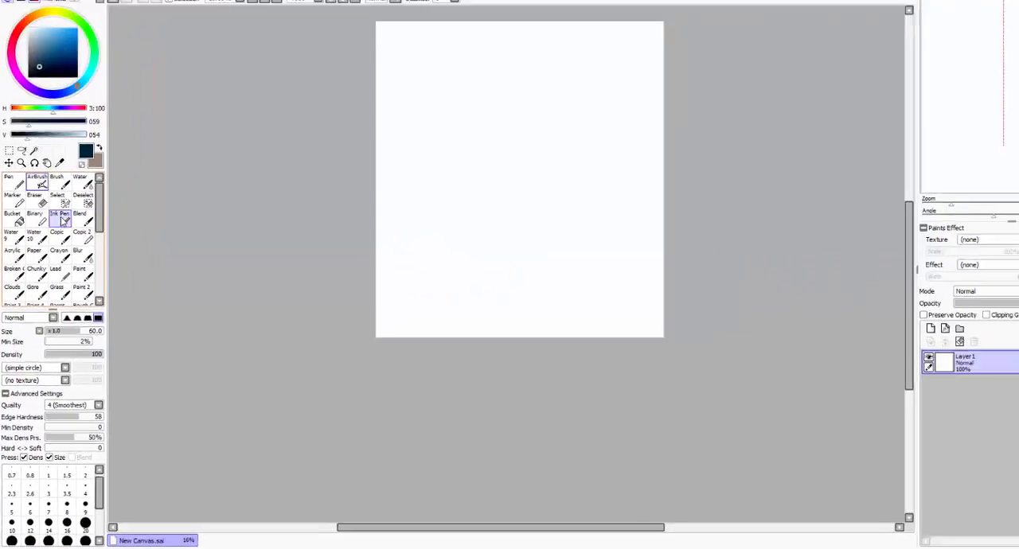
- Activate the Pen tool and increase its brush size to 250
click(19, 182)
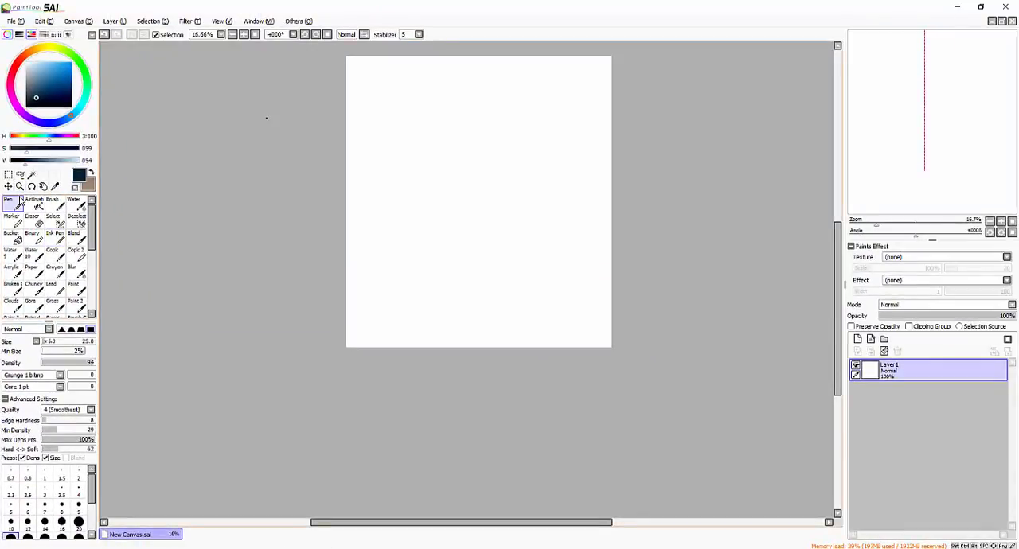
scroll(267, 118, up, 2)
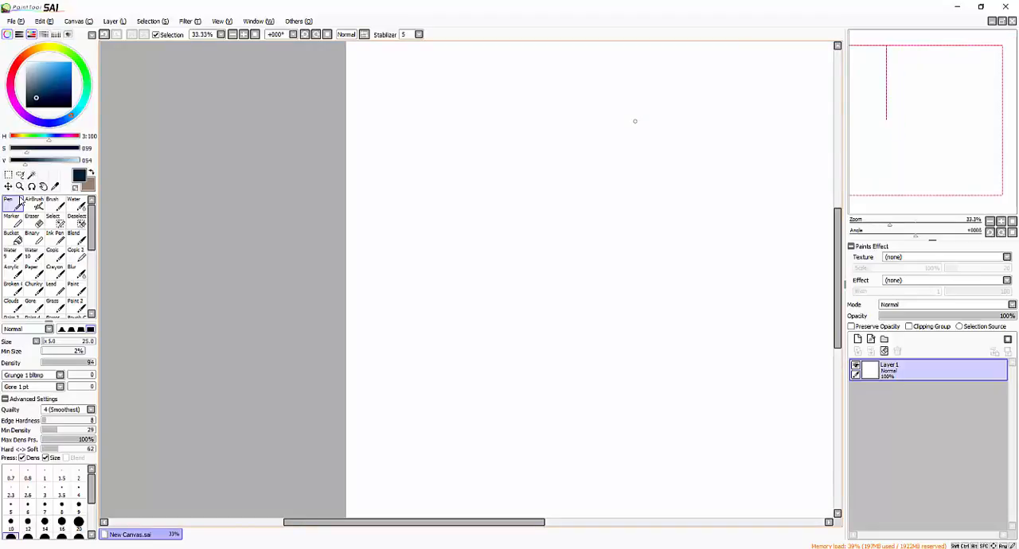
drag(634, 121, 555, 193)
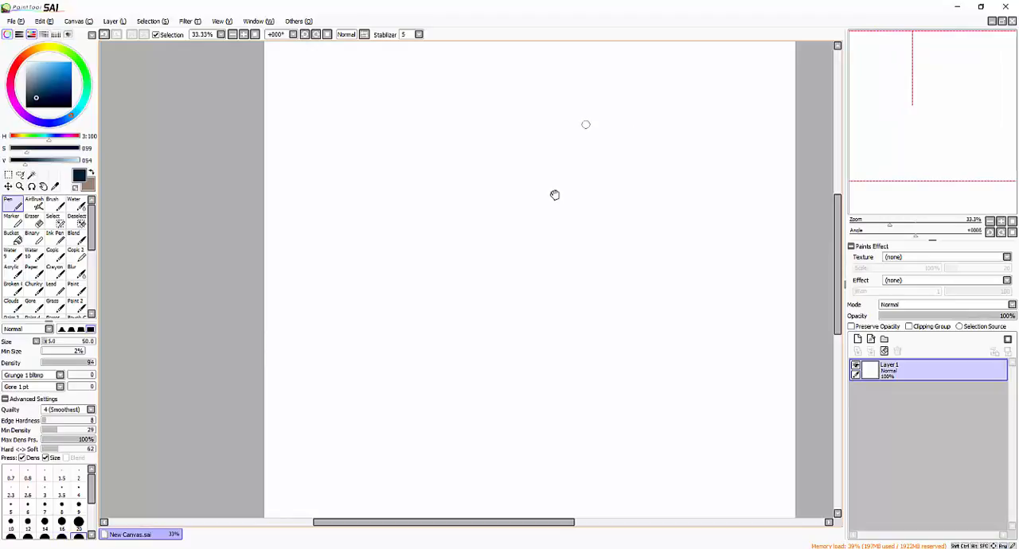
key(])
key(])
key(])
key(])
key(])
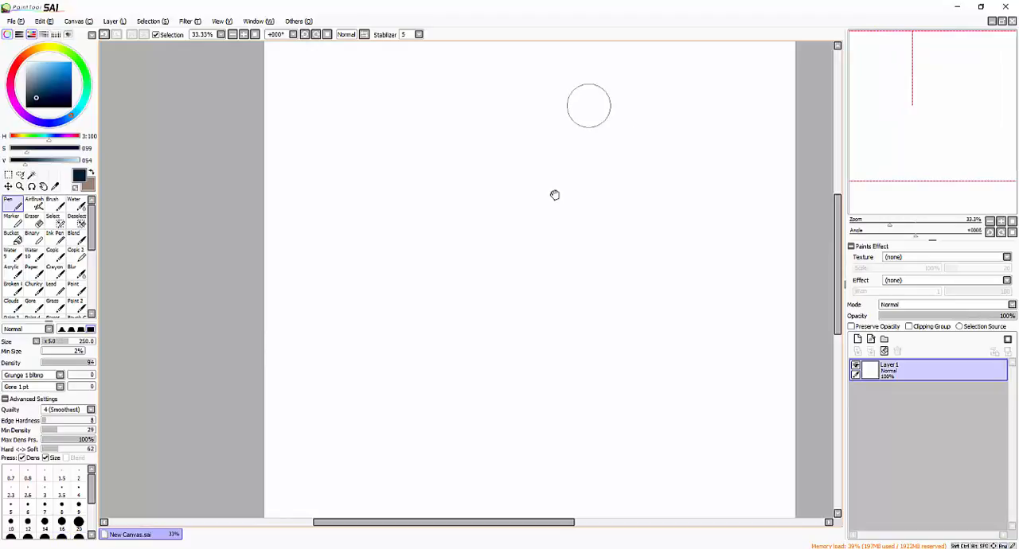
- Paint pressure test strokes across the upper canvas: thin slanted lines, thick and tapered vertical strokes, and a curved horizontal one
mouse_move(585, 114)
mouse_down()
mouse_move(532, 114)
mouse_move(544, 182)
mouse_up()
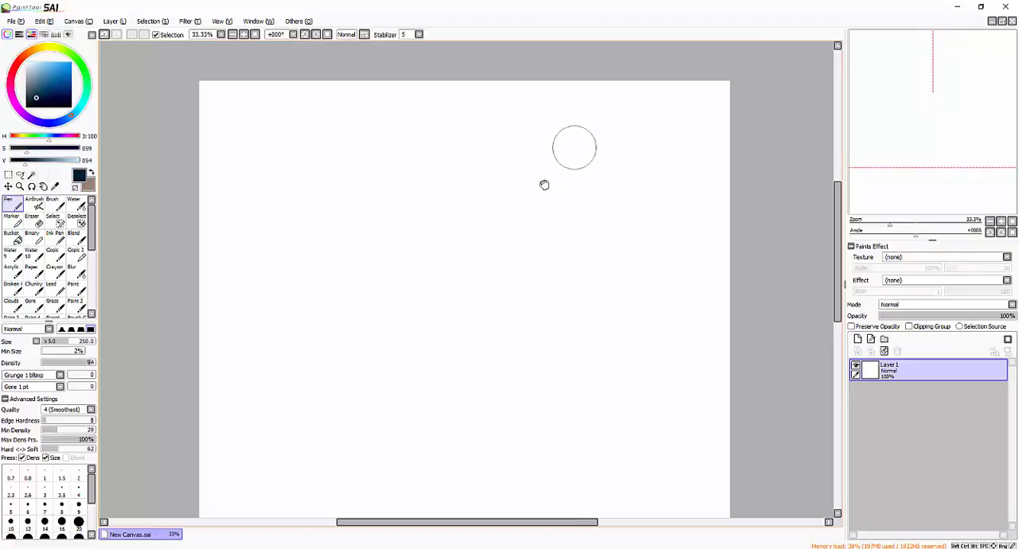
mouse_move(574, 152)
mouse_down()
mouse_move(570, 110)
mouse_move(523, 213)
mouse_up()
drag(636, 125, 619, 151)
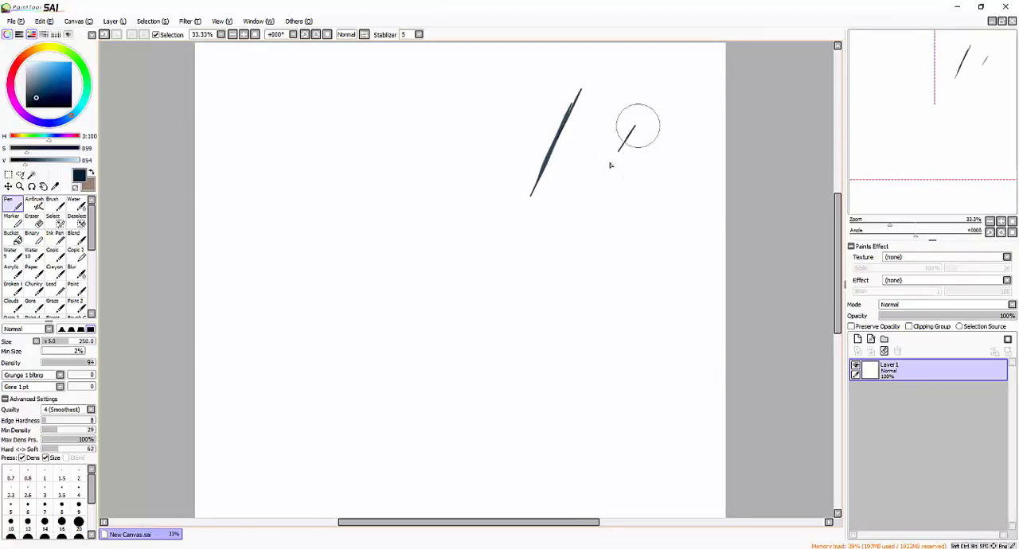
drag(652, 110, 614, 164)
drag(646, 126, 592, 199)
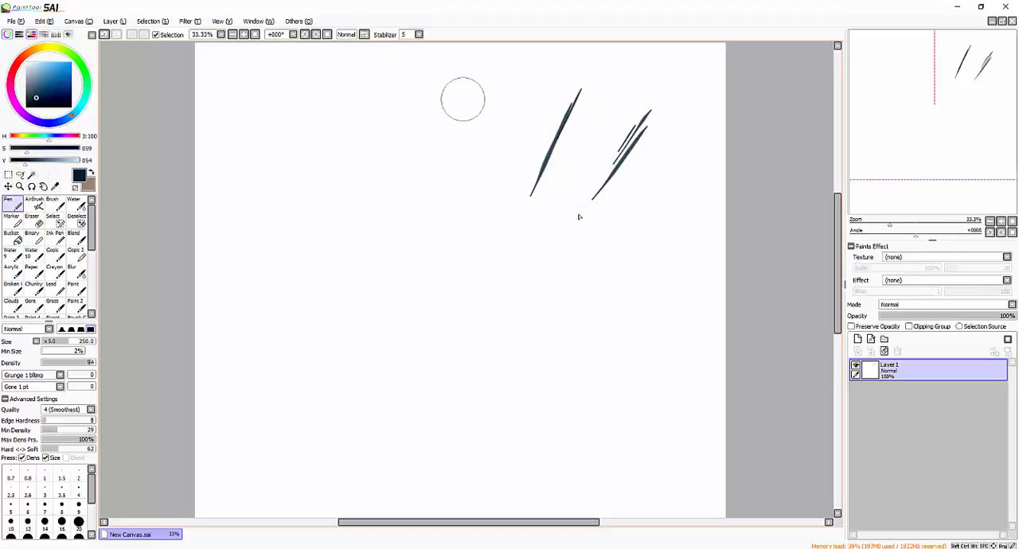
drag(461, 95, 454, 202)
drag(411, 81, 408, 199)
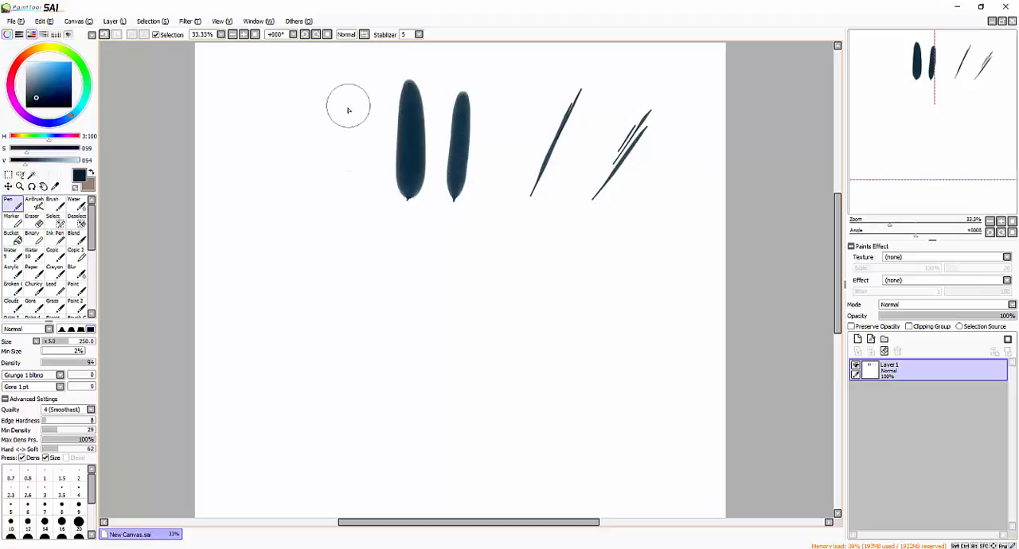
drag(347, 106, 346, 239)
mouse_move(315, 93)
mouse_down()
mouse_move(307, 183)
mouse_move(311, 169)
mouse_up()
drag(573, 227, 670, 210)
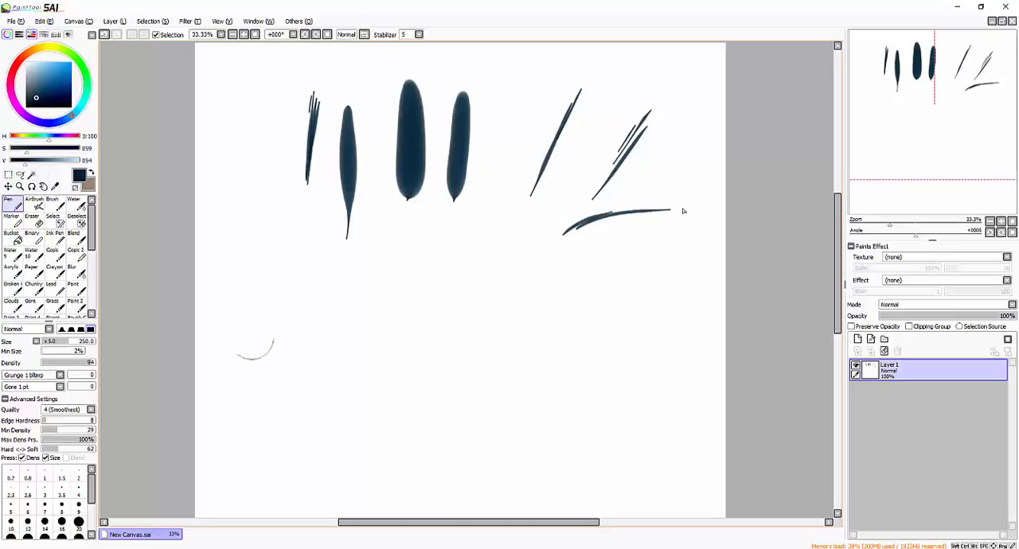
- Activate the Ink Pen tool and increase its brush size to 300
click(419, 35)
click(419, 35)
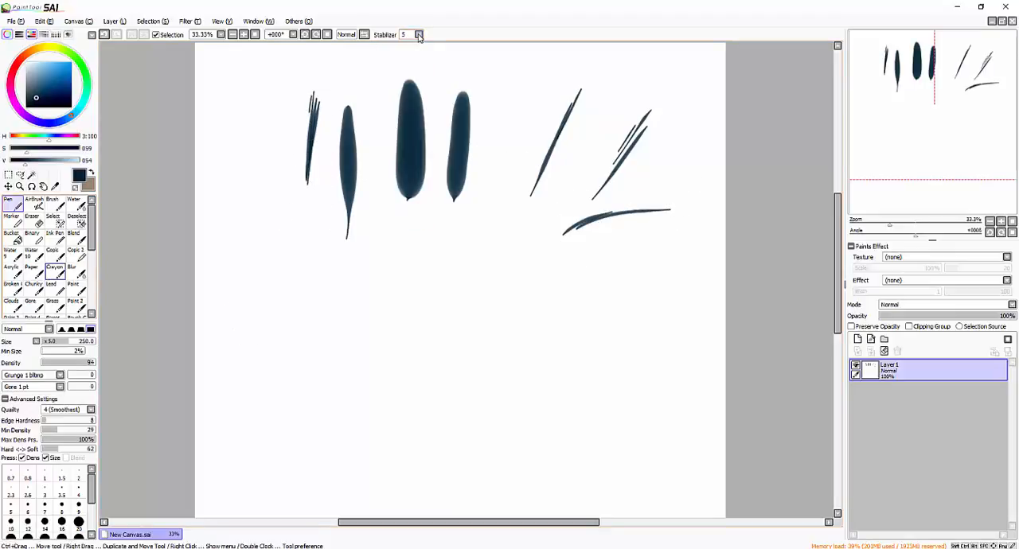
click(55, 239)
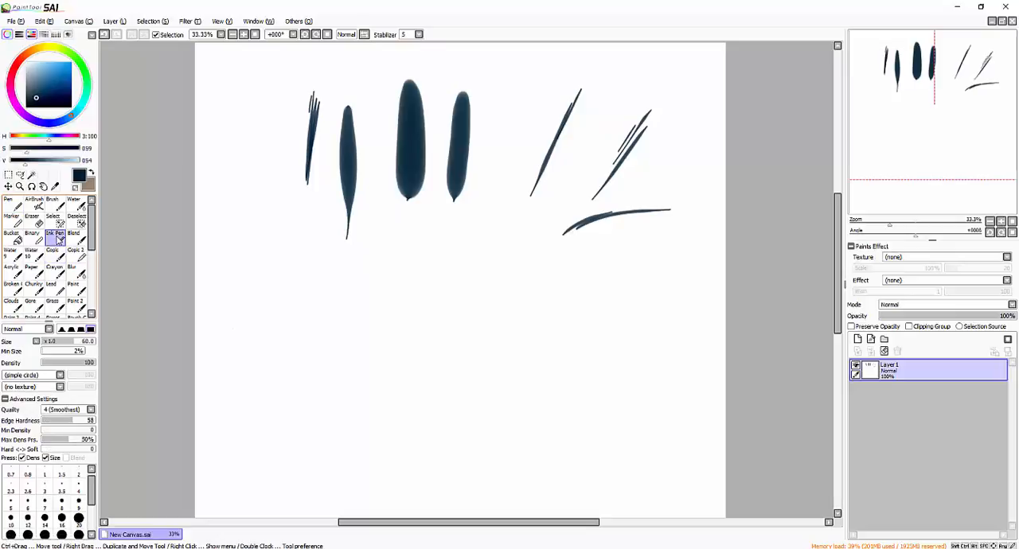
drag(546, 248, 555, 232)
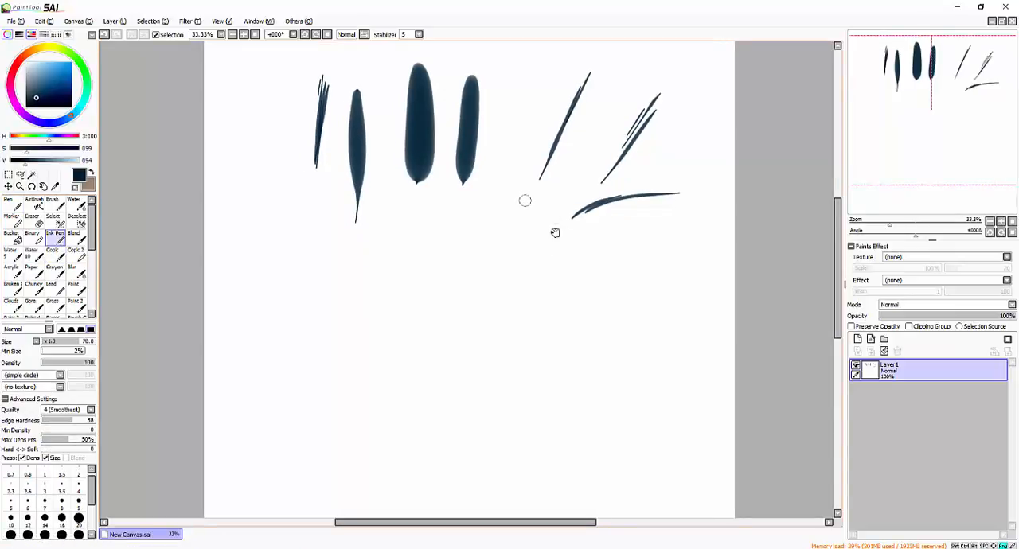
key(bracketright)
key(bracketright)
key(bracketright)
key(bracketright)
key(bracketright)
- Paint faint light-pressure Ink Pen strokes below the earlier ones: slanted lines beneath the curved stroke and near-vertical lines beside them
mouse_move(514, 224)
mouse_down()
mouse_move(453, 320)
mouse_move(612, 245)
mouse_move(580, 265)
mouse_move(651, 236)
mouse_up()
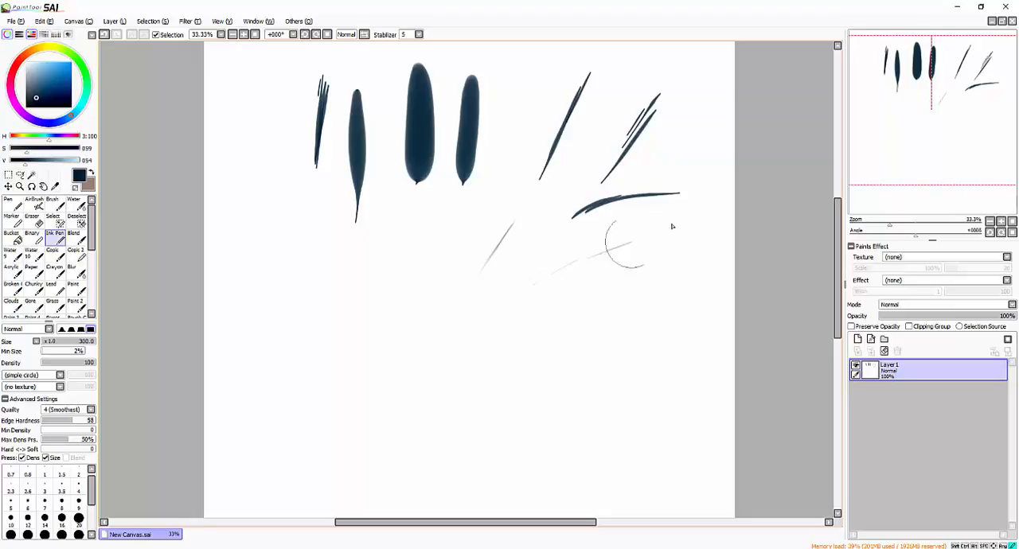
drag(575, 269, 653, 238)
drag(430, 251, 424, 307)
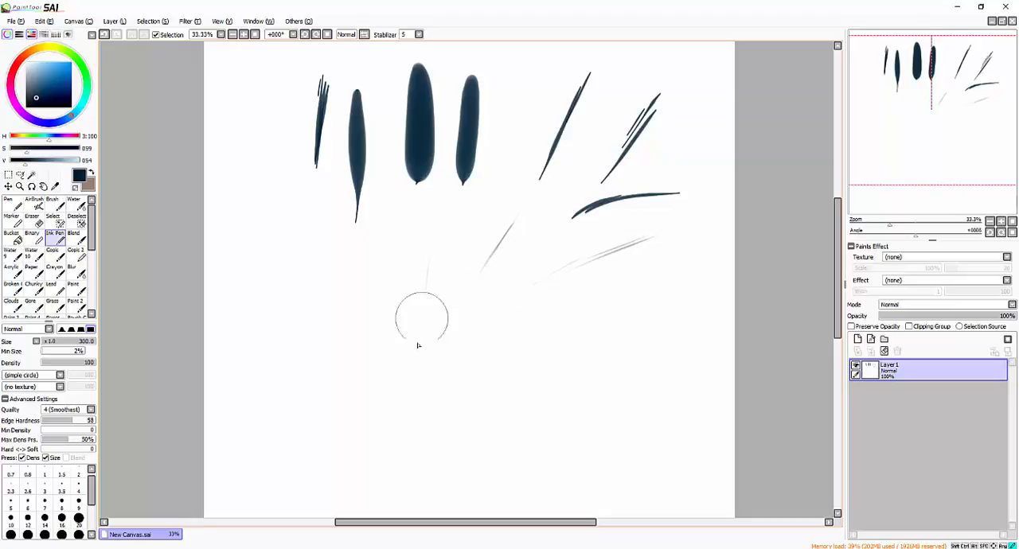
drag(431, 249, 421, 352)
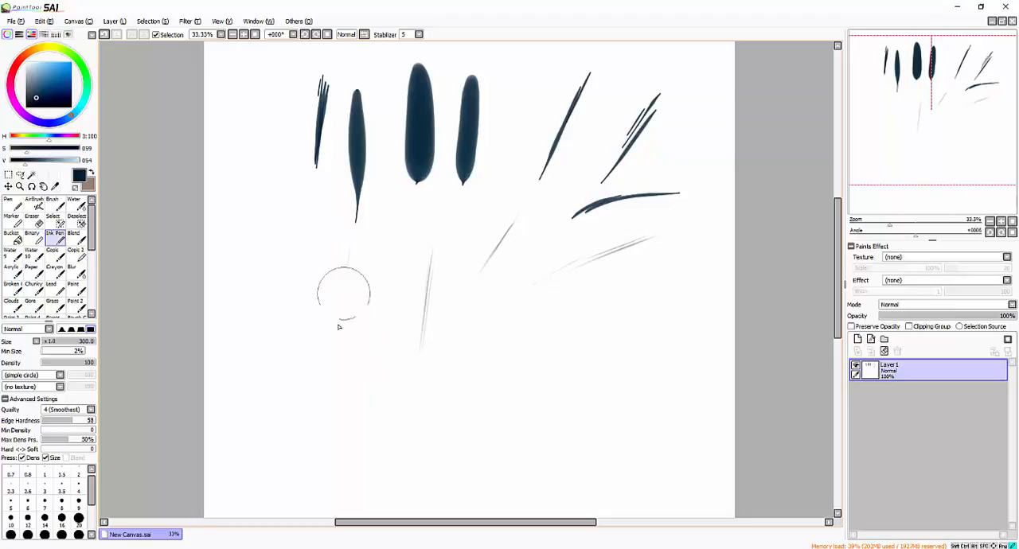
drag(349, 245, 341, 317)
drag(375, 279, 368, 342)
- Paint a row of five darker, tapered near-vertical Ink Pen strokes with heavier pressure across the middle of the canvas
drag(408, 239, 383, 374)
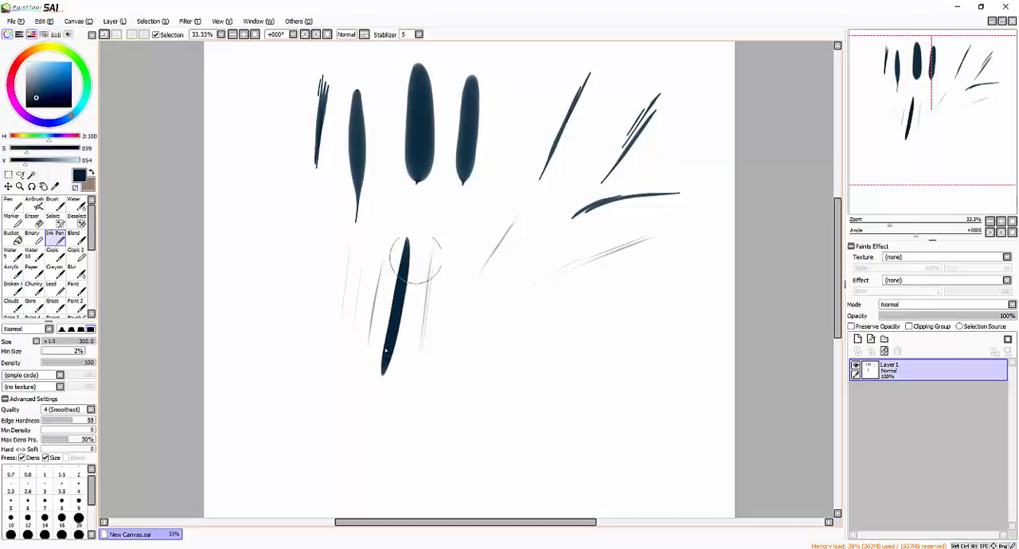
drag(424, 225, 403, 378)
drag(463, 231, 450, 367)
drag(489, 255, 484, 356)
drag(533, 239, 523, 351)
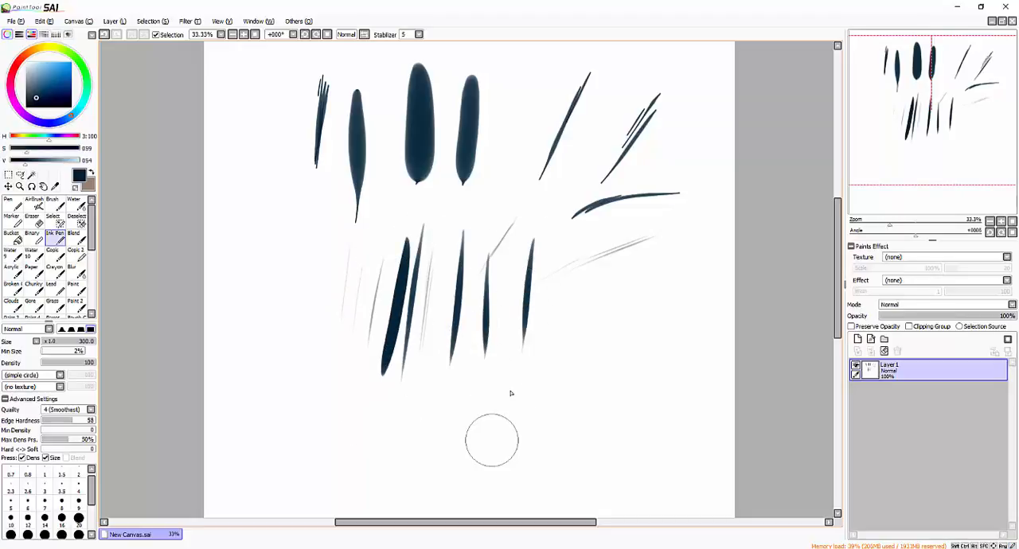
- Set the Pen tool's density to 100 and paint two short tapered strokes near the canvas's left edge
click(11, 203)
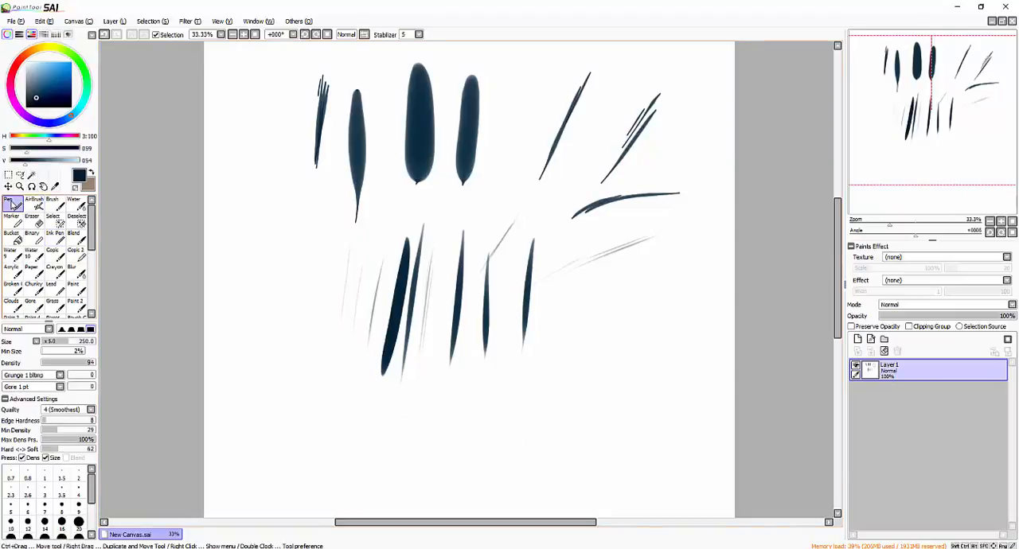
drag(83, 365, 122, 363)
drag(254, 201, 250, 306)
- Switch back to the Ink Pen, clear Layer1 and reduce the brush size
click(60, 242)
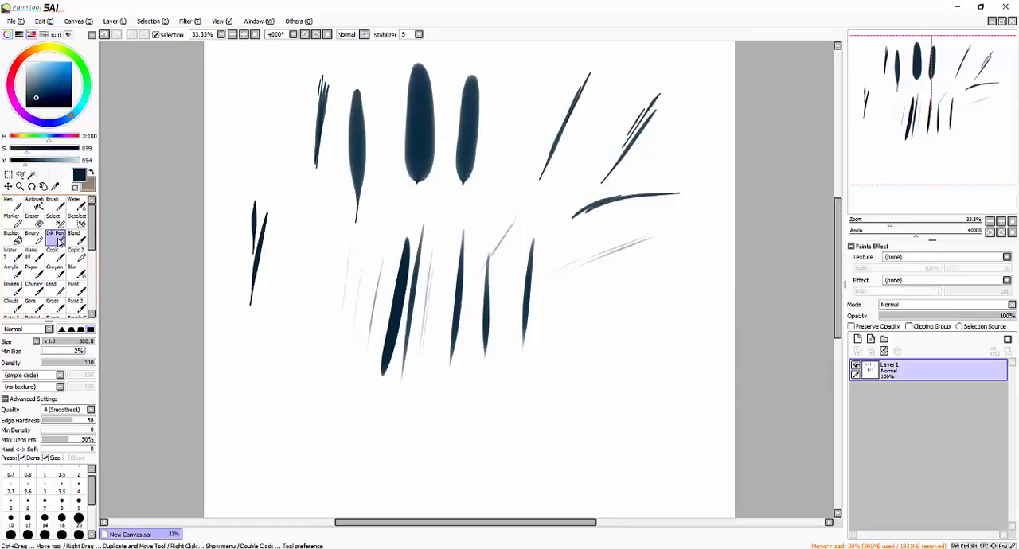
click(884, 351)
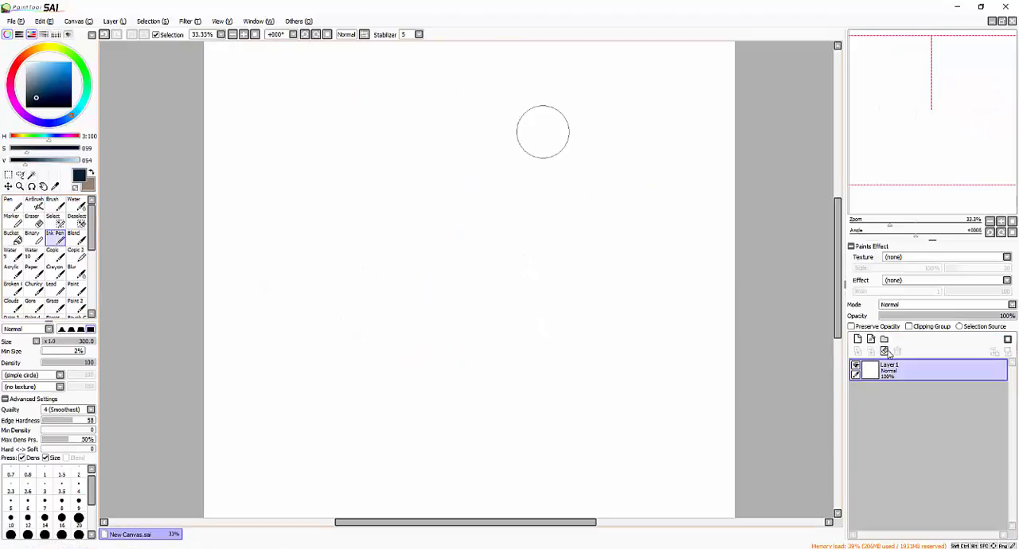
key(bracketleft)
key(bracketleft)
key(bracketleft)
key(bracketleft)
key(bracketleft)
key(bracketleft)
key(bracketleft)
- Sketch an eye in the upper right part of the canvas with its thick upper lash line, sides and iris
mouse_move(568, 104)
mouse_down()
mouse_move(539, 146)
mouse_move(596, 108)
mouse_move(619, 121)
mouse_up()
drag(619, 121, 547, 157)
mouse_move(549, 143)
mouse_down()
mouse_move(593, 119)
mouse_move(609, 132)
mouse_move(593, 154)
mouse_up()
mouse_move(612, 121)
mouse_down()
mouse_move(583, 117)
mouse_move(590, 141)
mouse_move(548, 144)
mouse_move(546, 157)
mouse_move(586, 113)
mouse_move(621, 116)
mouse_move(603, 137)
mouse_move(615, 124)
mouse_up()
- Set the Ink Pen size to 160 and add the eyelid crease, inner lines and lower lid marks to the eye
key(bracketright)
key(bracketright)
key(bracketright)
key(bracketright)
drag(531, 151, 594, 99)
mouse_move(559, 140)
mouse_down()
mouse_move(599, 124)
mouse_move(569, 149)
mouse_move(582, 129)
mouse_up()
drag(580, 170, 591, 164)
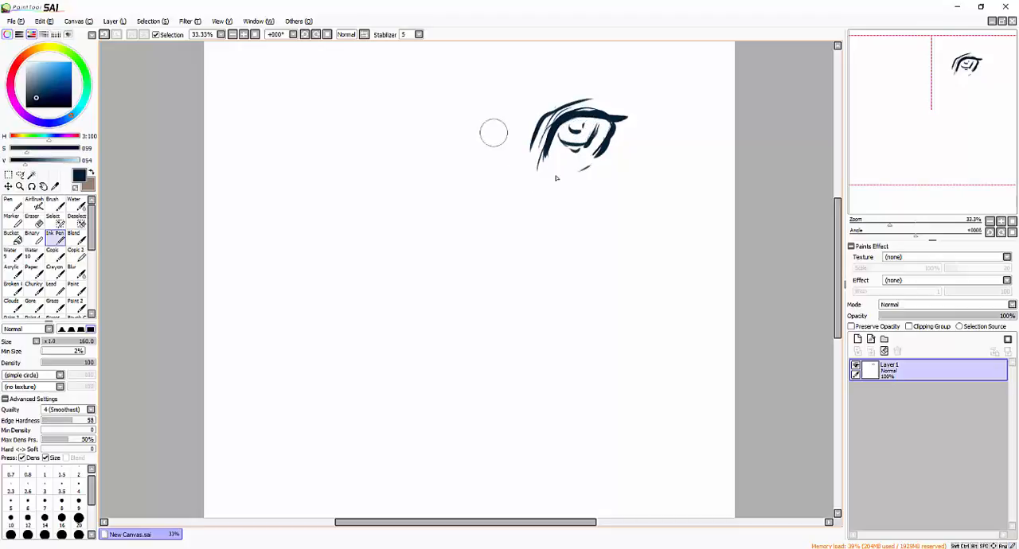
- Sketch a narrower second eye with a brow line to the left of the first, and clear Layer1
mouse_move(408, 154)
mouse_down()
mouse_move(423, 137)
mouse_move(461, 177)
mouse_move(439, 177)
mouse_move(447, 183)
mouse_up()
drag(411, 127, 428, 128)
mouse_move(435, 128)
mouse_down()
mouse_move(461, 177)
mouse_move(449, 168)
mouse_up()
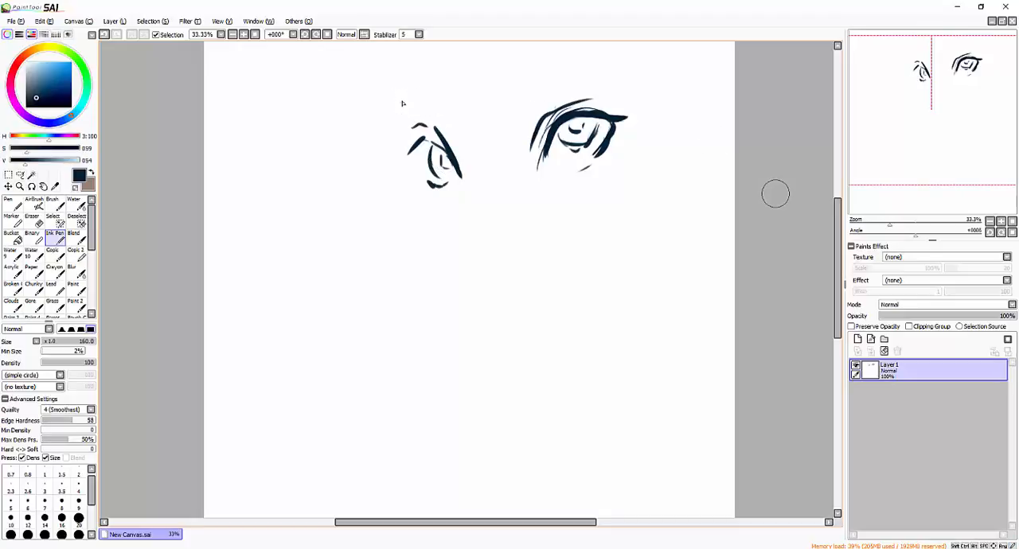
click(883, 351)
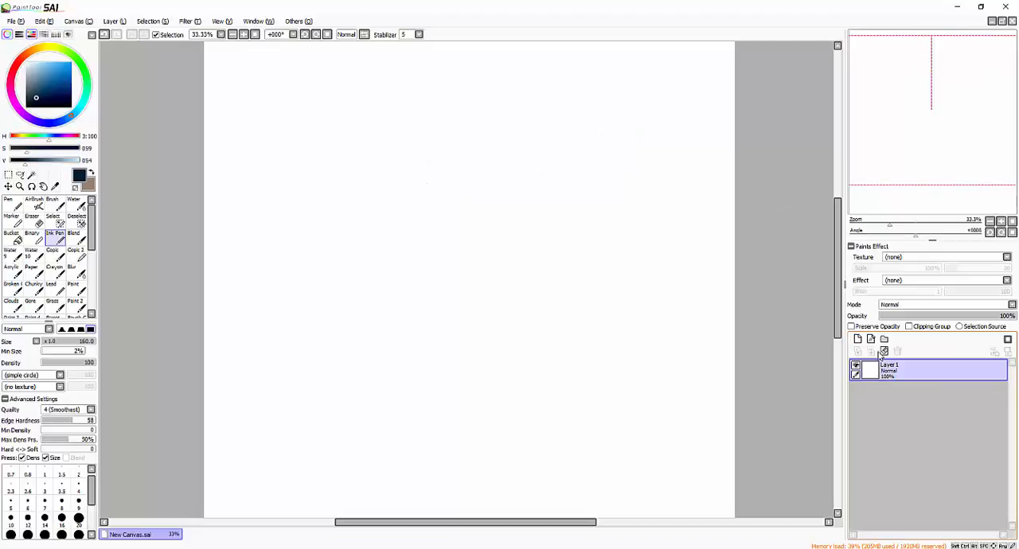
- Compare the settings of the Pen, Ink Pen and Brush tools
click(14, 205)
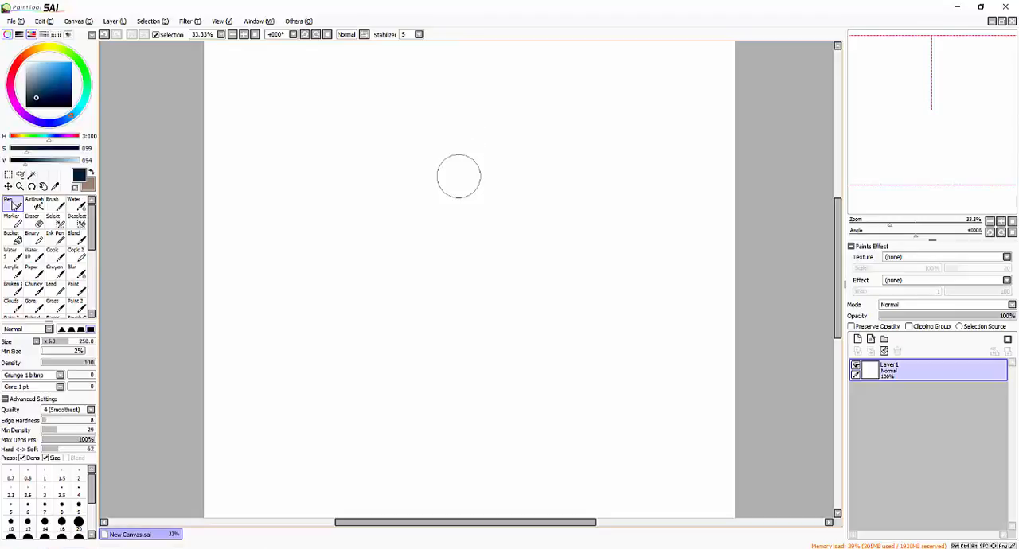
double_click(55, 239)
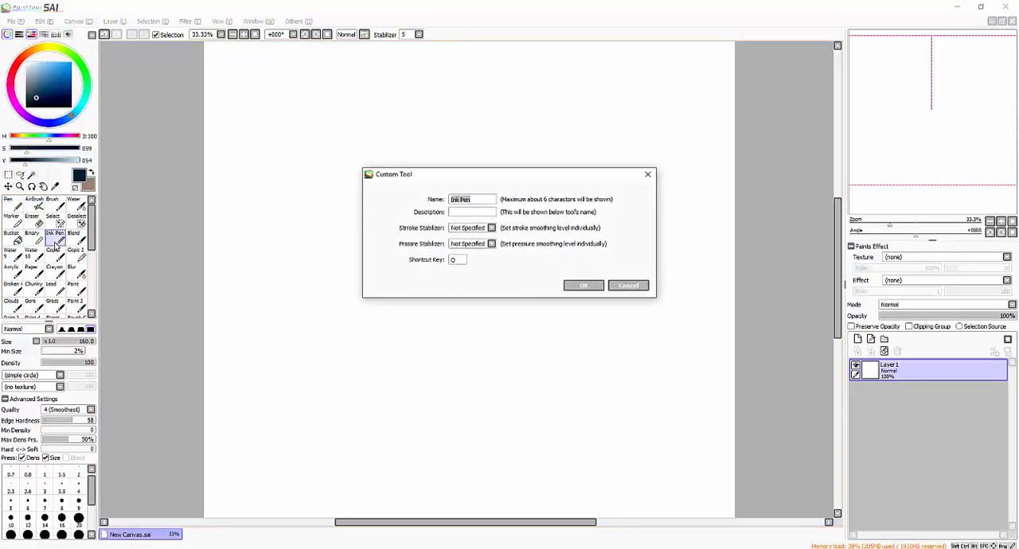
click(621, 287)
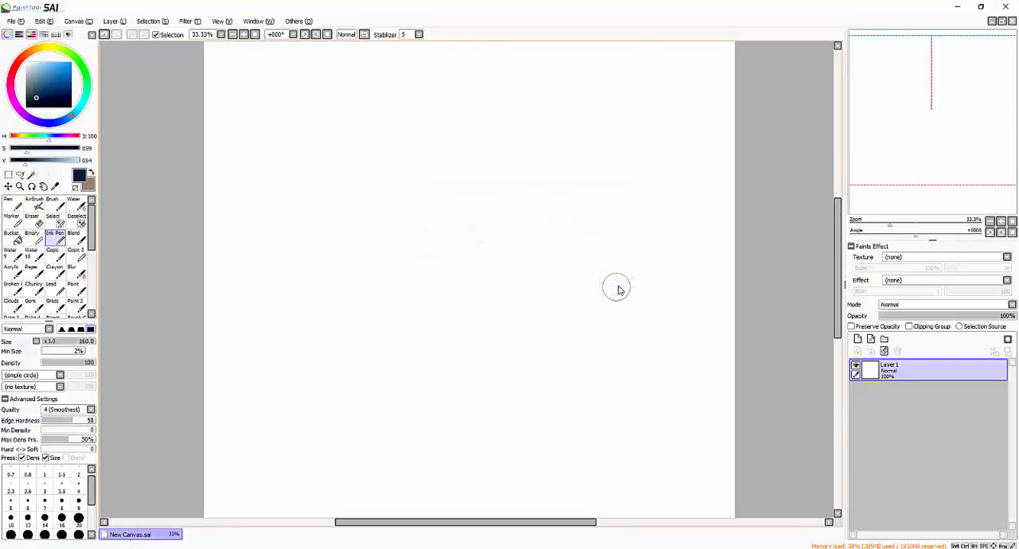
click(16, 203)
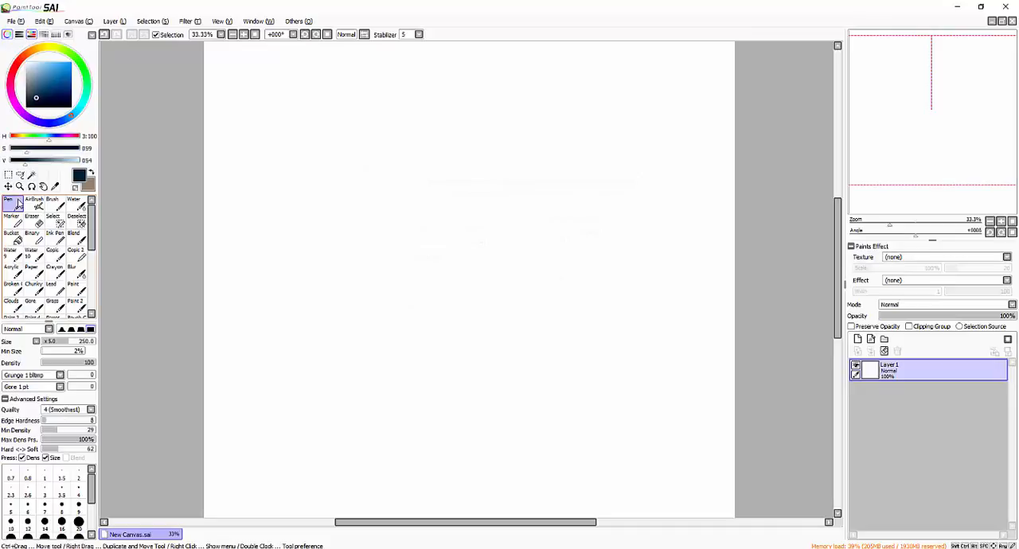
click(51, 206)
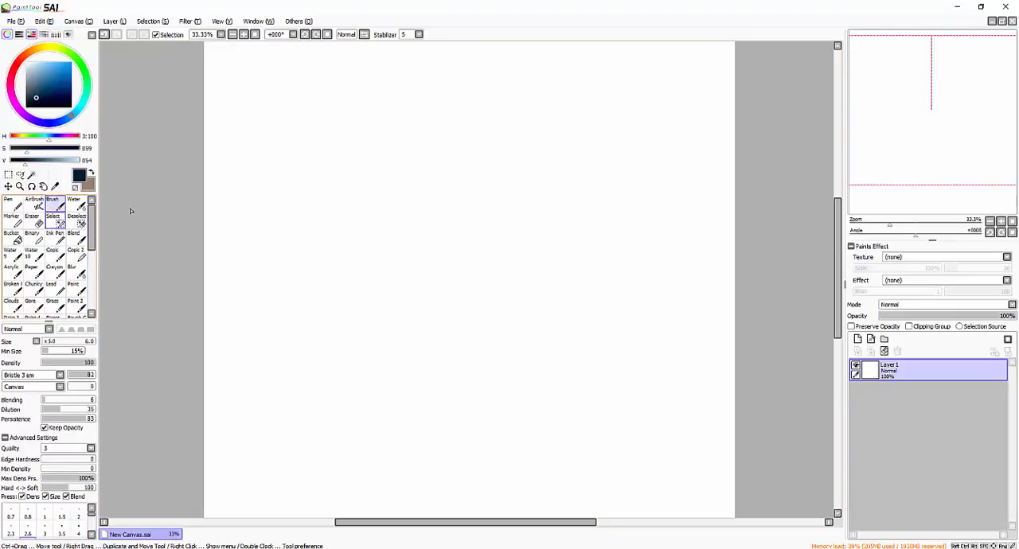
- Activate the AirBrush, set its density to 33 and size to 500, and dab a few soft test marks
click(36, 204)
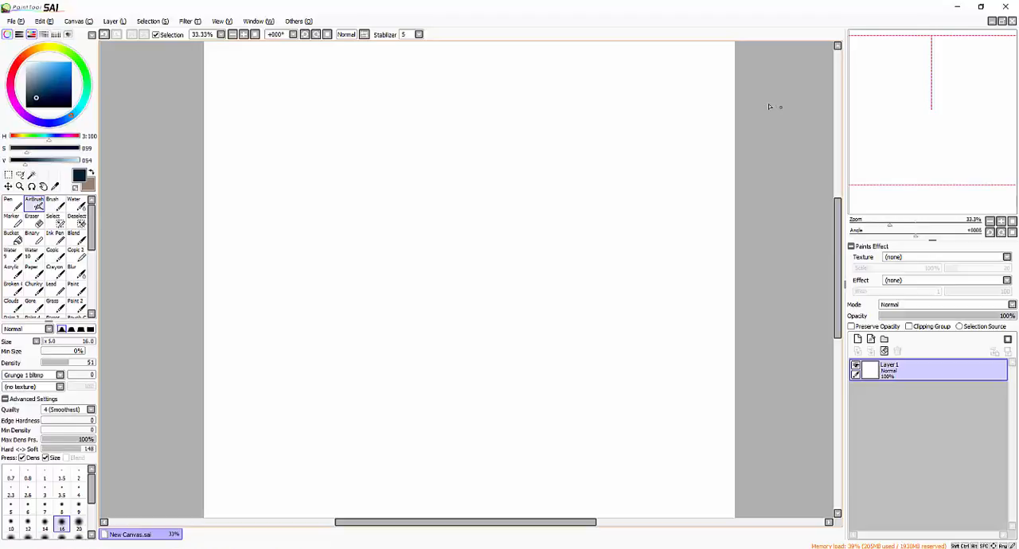
drag(63, 342, 83, 343)
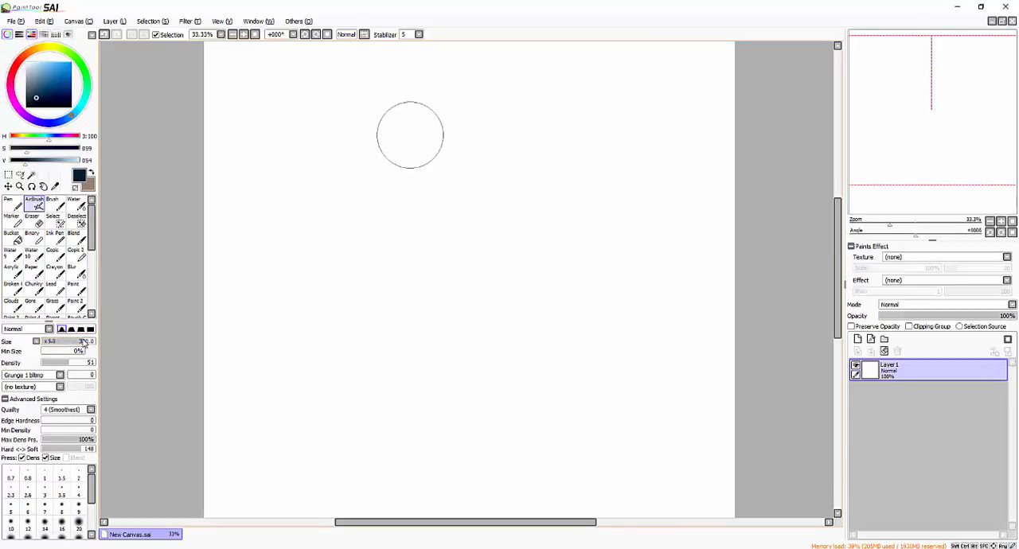
mouse_move(410, 139)
mouse_down()
mouse_move(456, 128)
mouse_move(425, 128)
mouse_up()
key(])
key(])
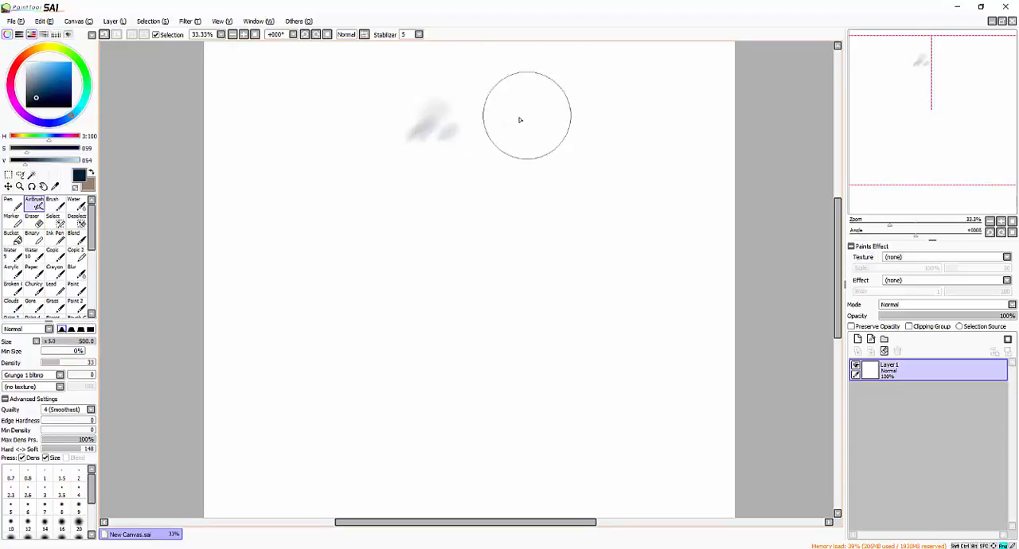
- Paint soft zigzag AirBrush shading down the canvas right of the test dabs, and clear Layer1
mouse_move(534, 109)
mouse_down()
mouse_move(504, 131)
mouse_move(600, 120)
mouse_move(597, 200)
mouse_move(553, 312)
mouse_up()
mouse_move(609, 216)
mouse_down()
mouse_move(577, 231)
mouse_move(610, 238)
mouse_up()
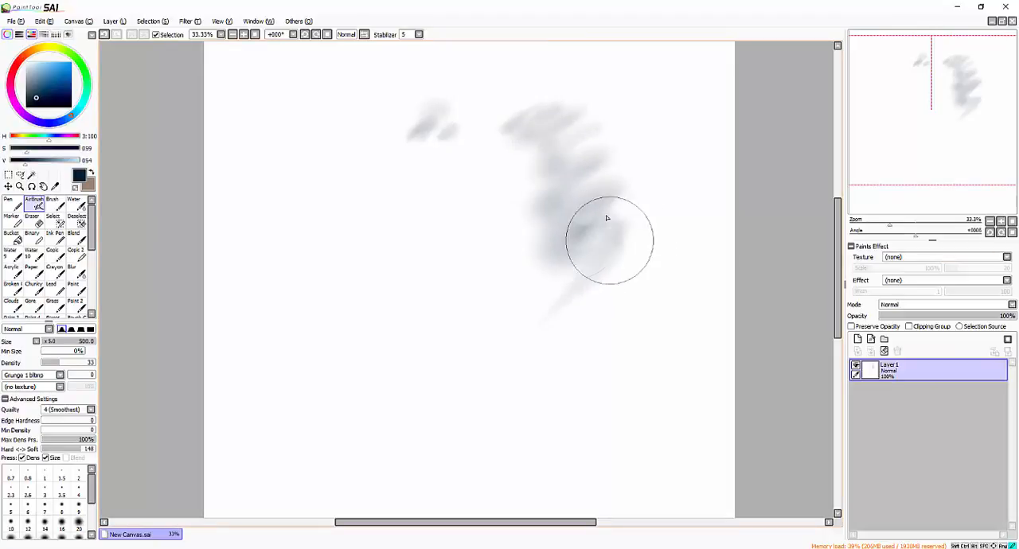
key(Delete)
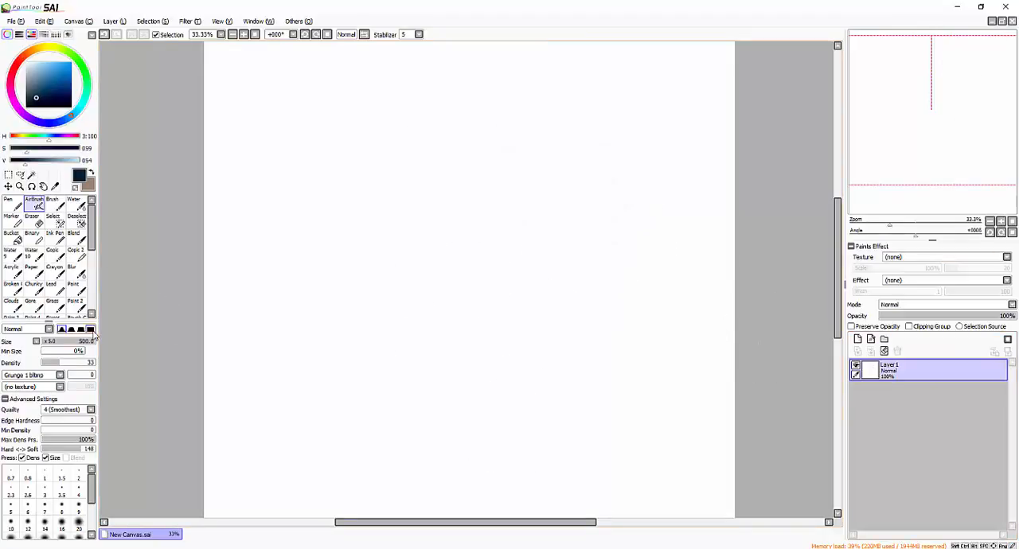
- Give the AirBrush the hardest edge shape, a density of 100 and a size of 250
click(91, 329)
drag(73, 363, 116, 361)
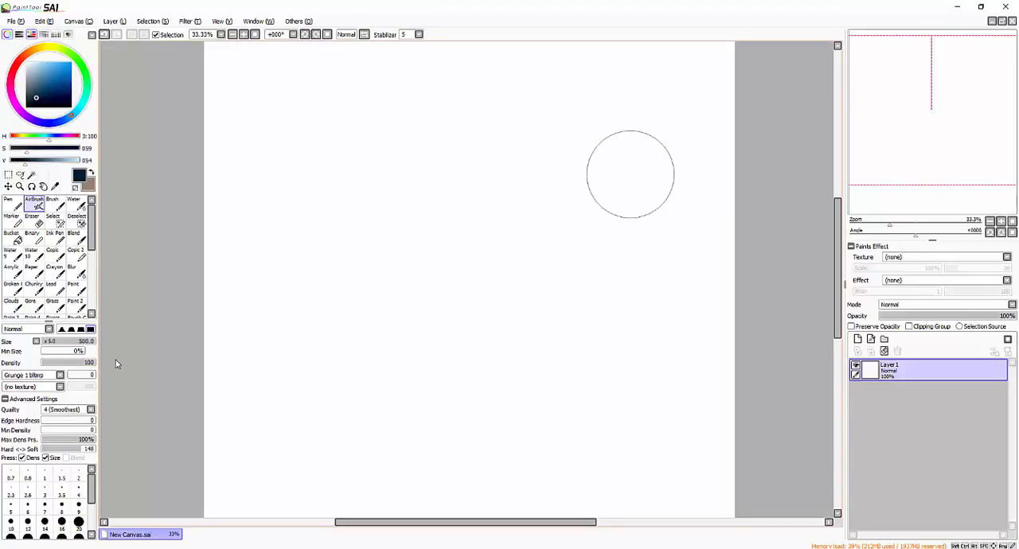
key(bracketleft)
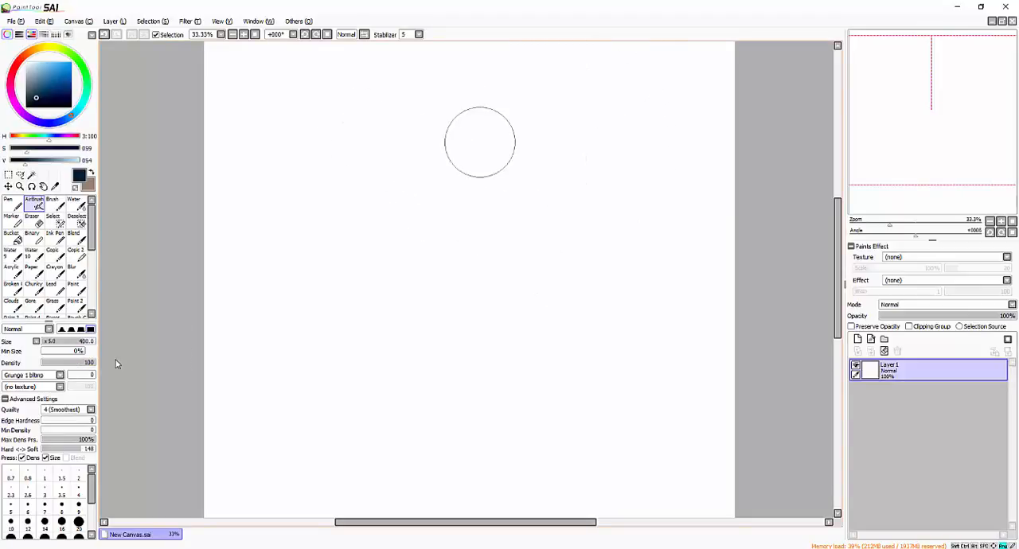
key(bracketleft)
key(bracketleft)
key(bracketleft)
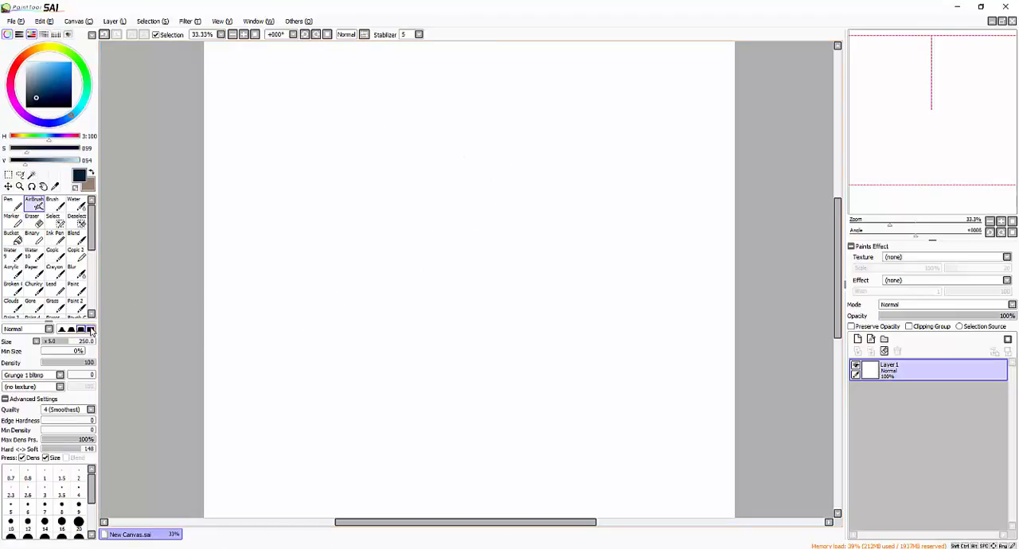
click(90, 329)
- Paint a leaf-shaped AirBrush stroke, extend it with curved strokes at size 160, and add a thin vertical stroke to its left
key(bracketright)
drag(482, 97, 451, 149)
key(bracketleft)
key(bracketleft)
key(bracketleft)
key(bracketleft)
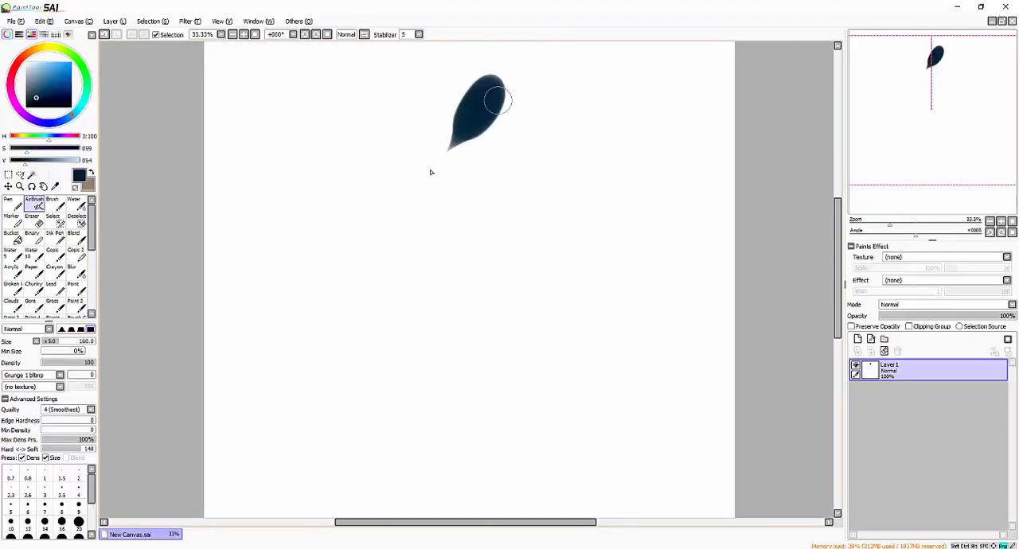
mouse_move(495, 86)
mouse_down()
mouse_move(490, 176)
mouse_move(504, 161)
mouse_move(501, 72)
mouse_up()
mouse_move(449, 111)
mouse_down()
mouse_move(472, 78)
mouse_move(431, 144)
mouse_up()
mouse_move(376, 100)
mouse_down()
mouse_move(353, 218)
mouse_move(363, 236)
mouse_up()
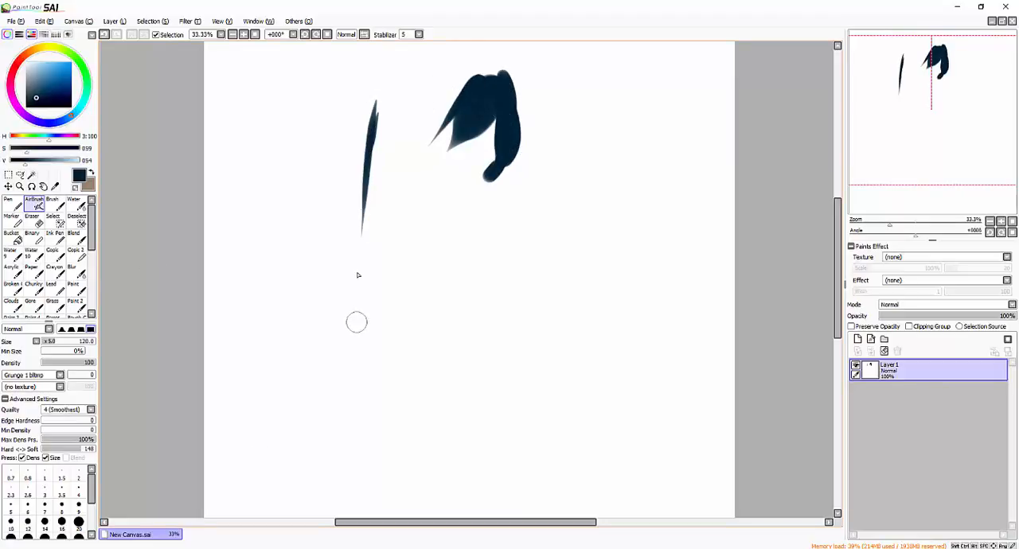
- Paint a thick vertical AirBrush stroke at size 250 near the canvas's right side and two slimmer ones beside it at size 160
key(bracketright)
key(bracketright)
drag(642, 102, 629, 225)
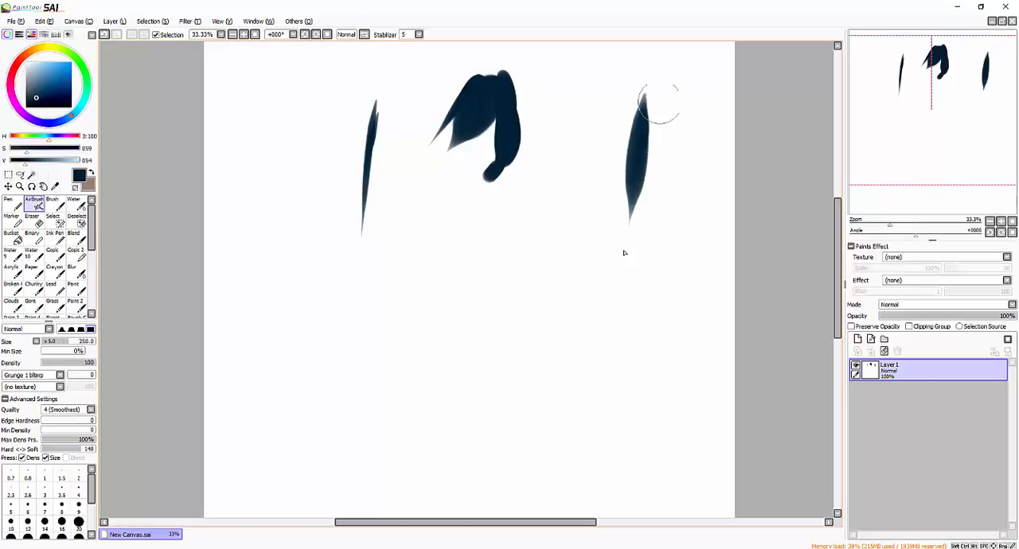
key(bracketleft)
mouse_move(706, 66)
mouse_down()
mouse_move(689, 196)
mouse_move(674, 216)
mouse_up()
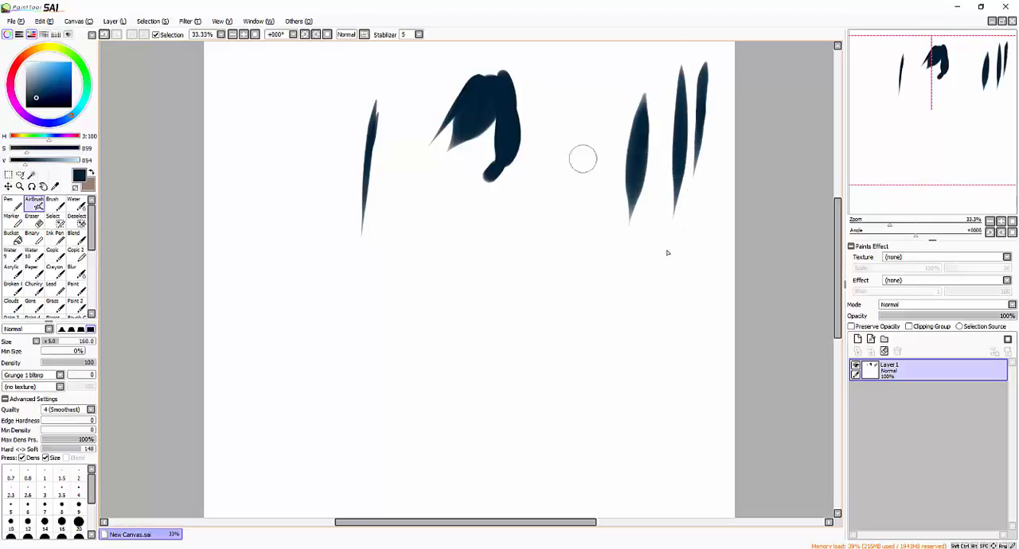
- Fill the gap left of the thick stroke with tapered vertical AirBrush strokes at size 160 and a thinner one at size 120
drag(584, 57, 574, 239)
drag(582, 115, 575, 278)
drag(619, 67, 603, 195)
drag(615, 98, 607, 221)
key(bracketleft)
drag(545, 80, 540, 206)
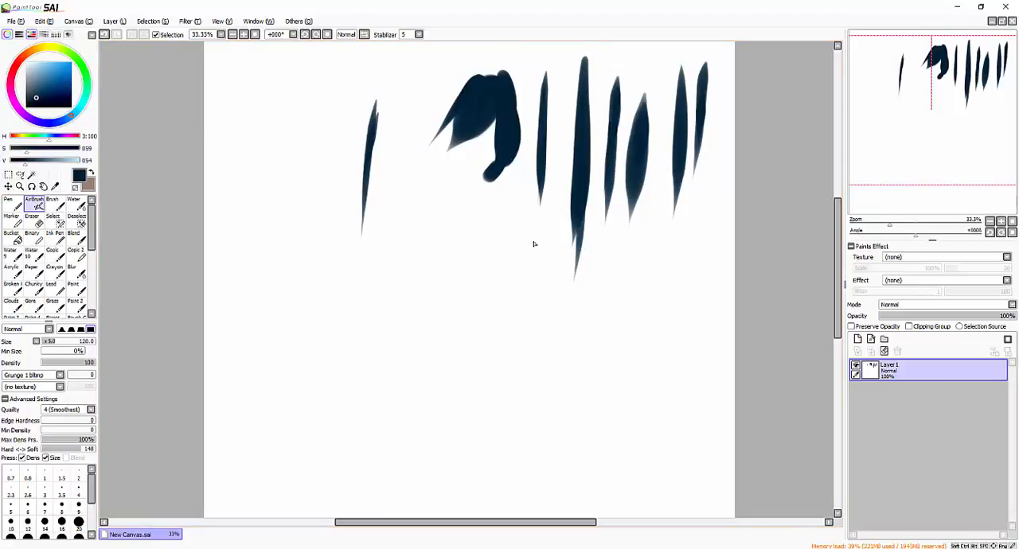
- Activate the Pen tool, set its size to 300 and paint narrow vertical strokes left of the leaf-shaped mark
click(21, 205)
key(bracketleft)
key(bracketleft)
key(bracketleft)
key(bracketleft)
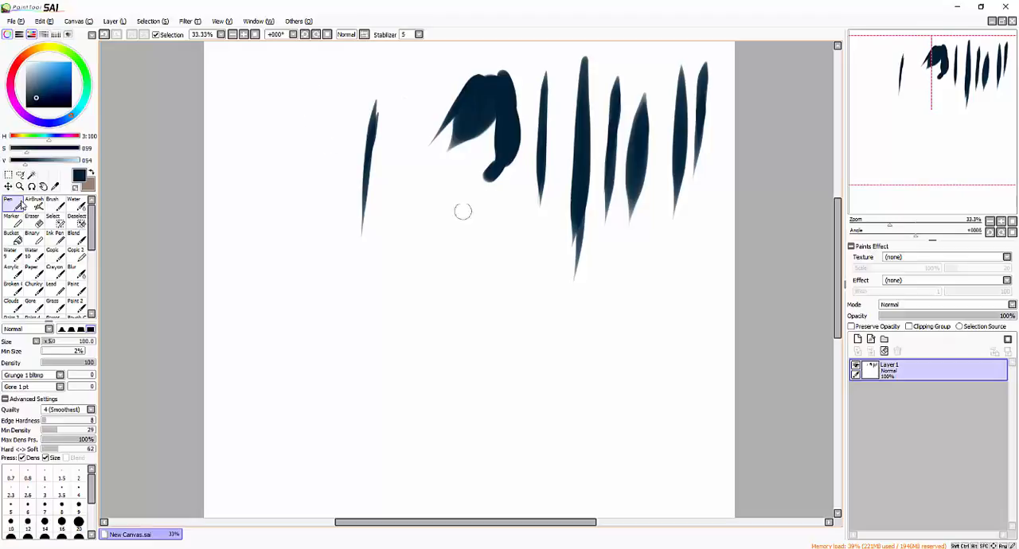
key(bracketright)
key(bracketright)
key(bracketright)
drag(410, 69, 405, 236)
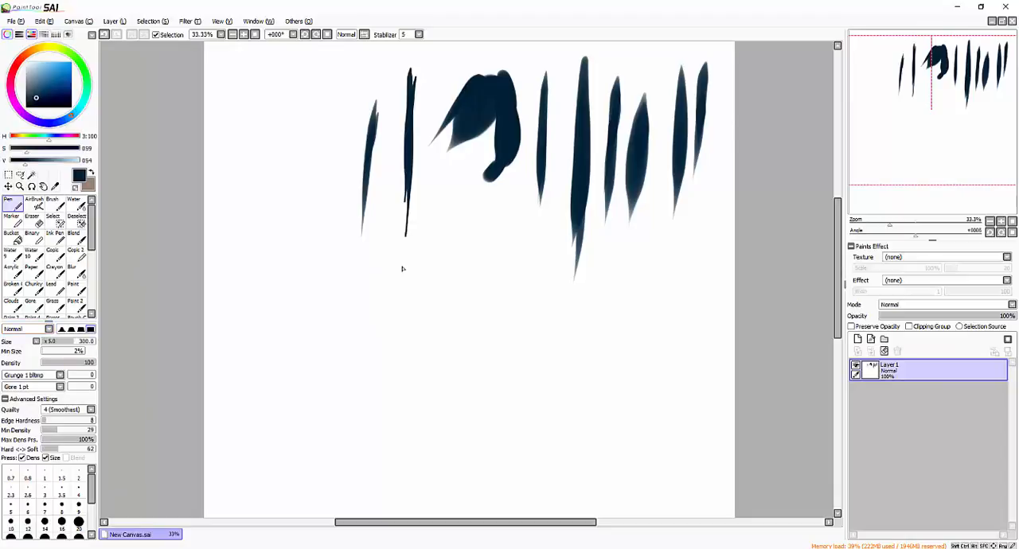
- Paint a faint vertical Pen stroke at density 40 left of the thin strokes, then add darker ones beside it at a higher density
drag(319, 64, 302, 260)
click(76, 365)
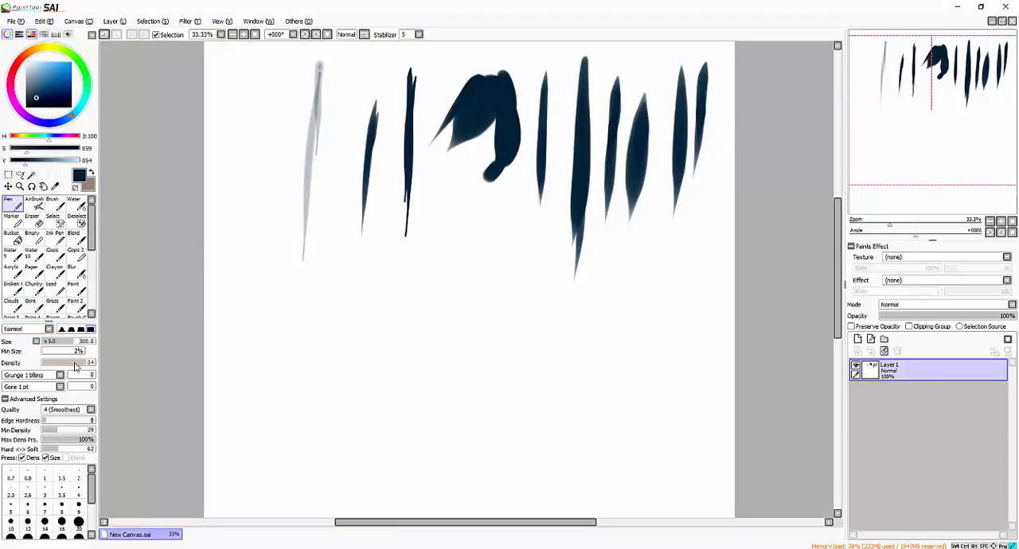
drag(262, 79, 254, 223)
drag(269, 76, 253, 227)
drag(280, 118, 273, 252)
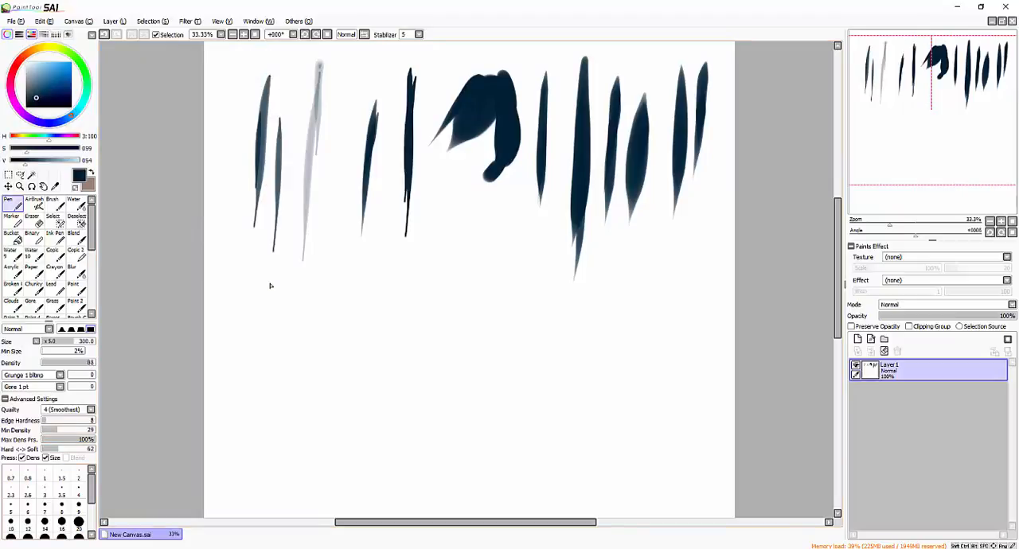
- Paint a large lobed AirBrush shape below the vertical strokes, using the hardest edge shape at size 450
click(35, 204)
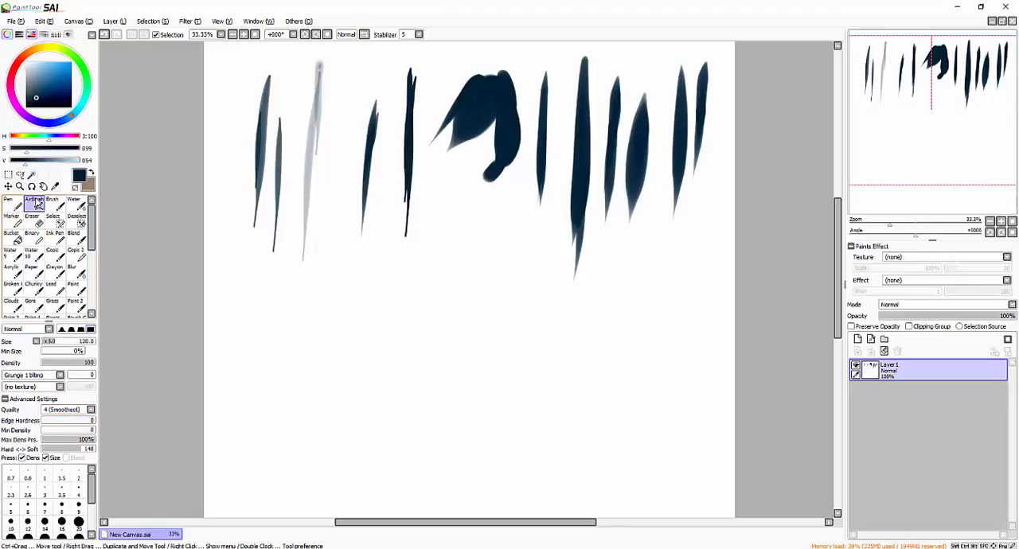
drag(460, 118, 449, 154)
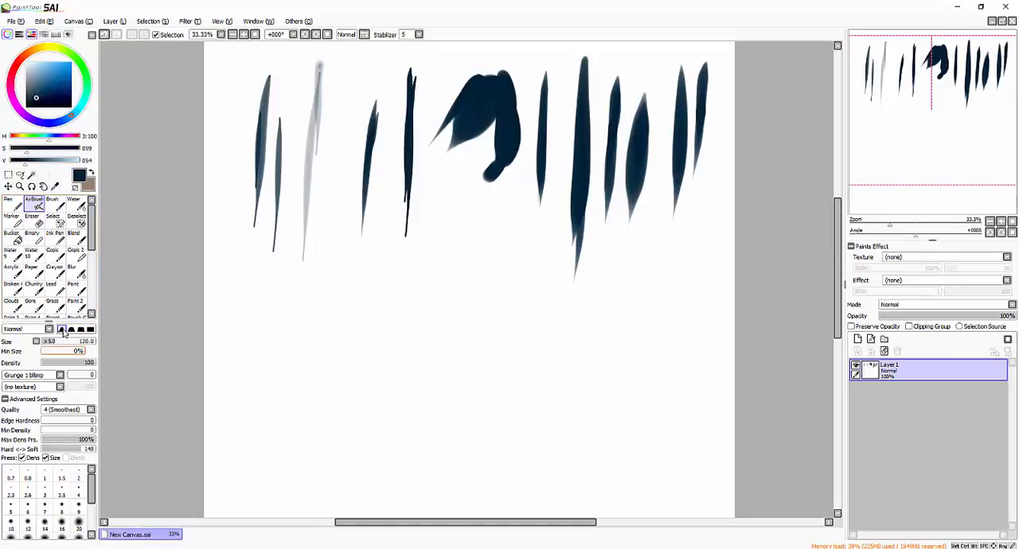
click(89, 329)
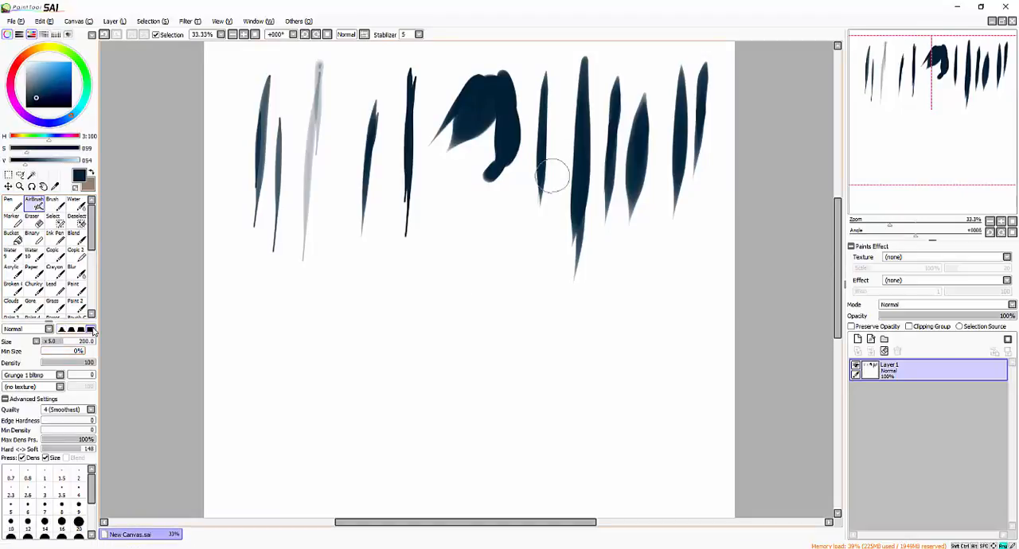
key(bracketright)
key(bracketright)
key(bracketright)
key(bracketright)
key(bracketright)
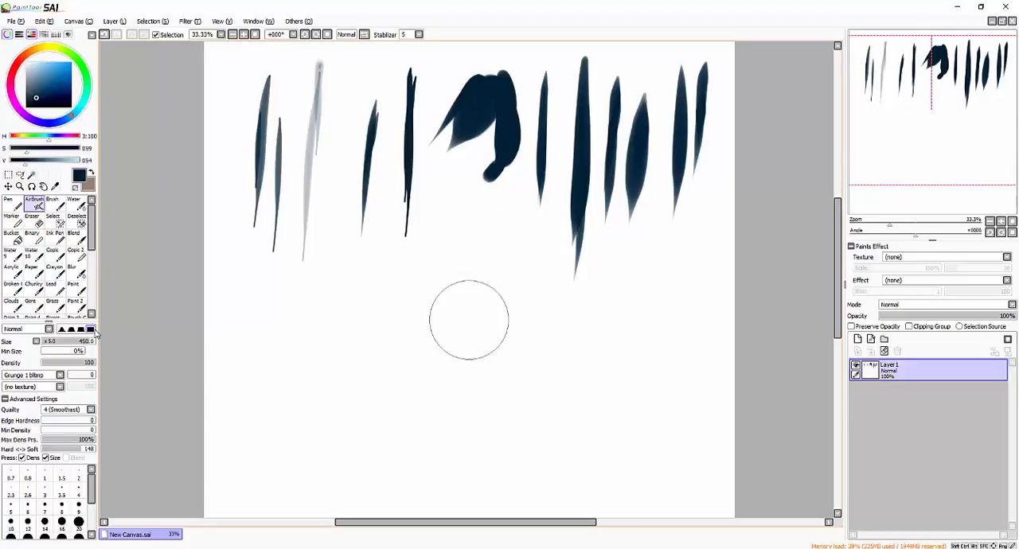
mouse_move(466, 320)
mouse_down()
mouse_move(496, 276)
mouse_move(445, 402)
mouse_move(475, 276)
mouse_move(414, 272)
mouse_move(486, 366)
mouse_up()
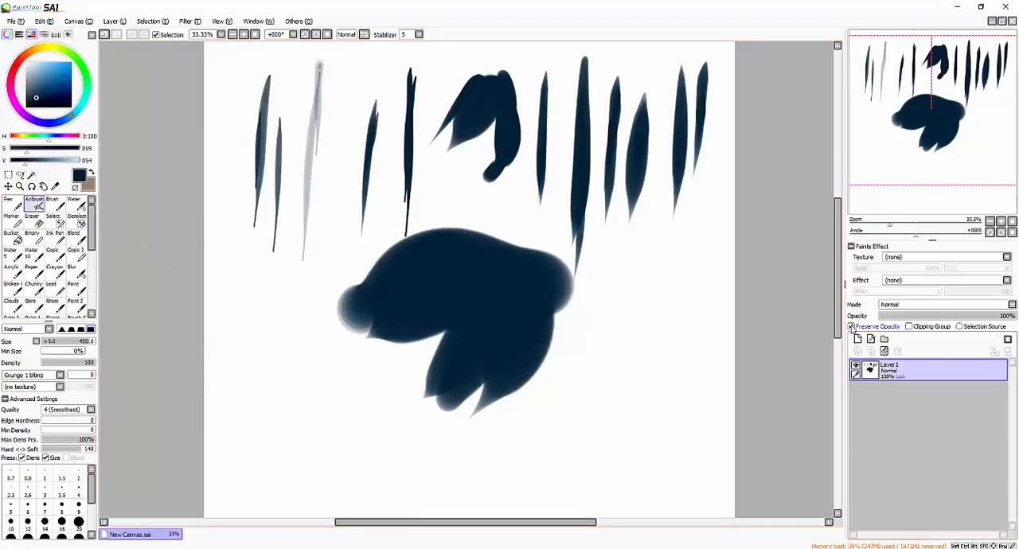
- Preserve the layer's opacity and airbrush a soft lighter blue highlight inside the lobed shape, using the softest edge and reduced density
click(851, 326)
click(39, 82)
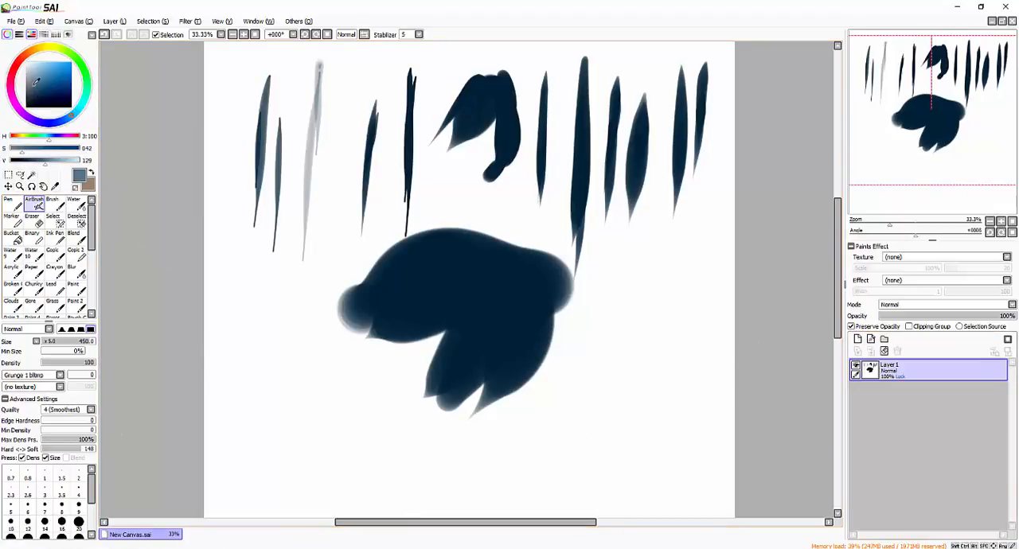
click(62, 330)
drag(65, 363, 54, 366)
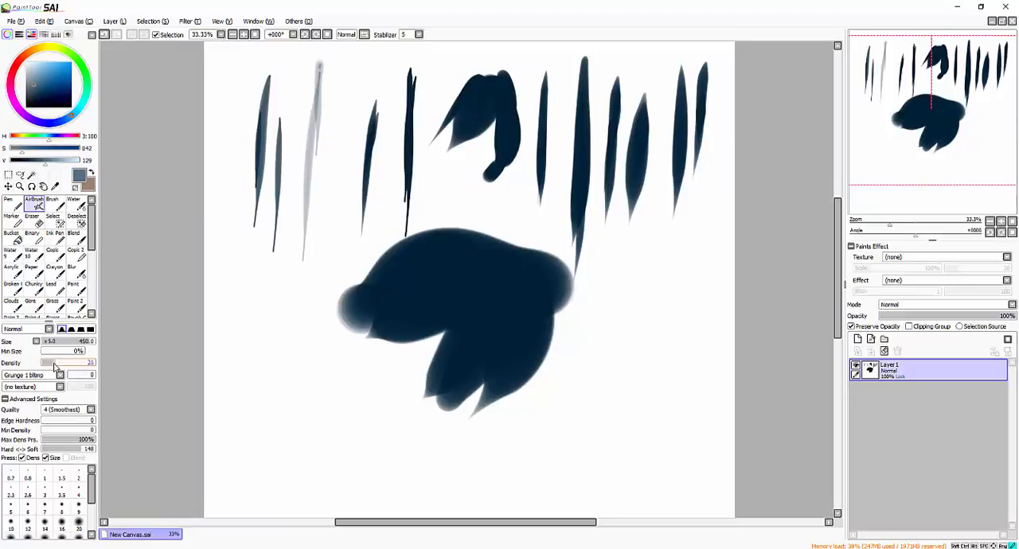
mouse_move(502, 267)
mouse_down()
mouse_move(529, 292)
mouse_move(514, 271)
mouse_move(501, 300)
mouse_move(489, 291)
mouse_move(501, 311)
mouse_move(502, 294)
mouse_move(505, 322)
mouse_move(469, 353)
mouse_move(505, 329)
mouse_move(490, 348)
mouse_move(503, 287)
mouse_move(465, 271)
mouse_move(432, 284)
mouse_move(483, 284)
mouse_move(478, 292)
mouse_move(449, 269)
mouse_move(467, 276)
mouse_move(461, 240)
mouse_move(409, 286)
mouse_up()
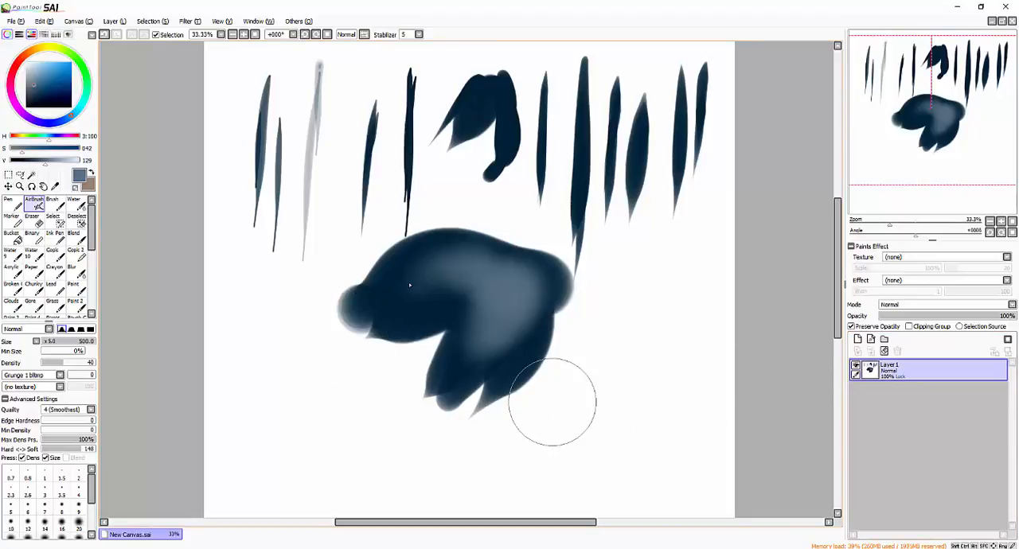
- Activate the Brush tool on a cleared Layer 1 with Preserve Opacity turned off
click(54, 203)
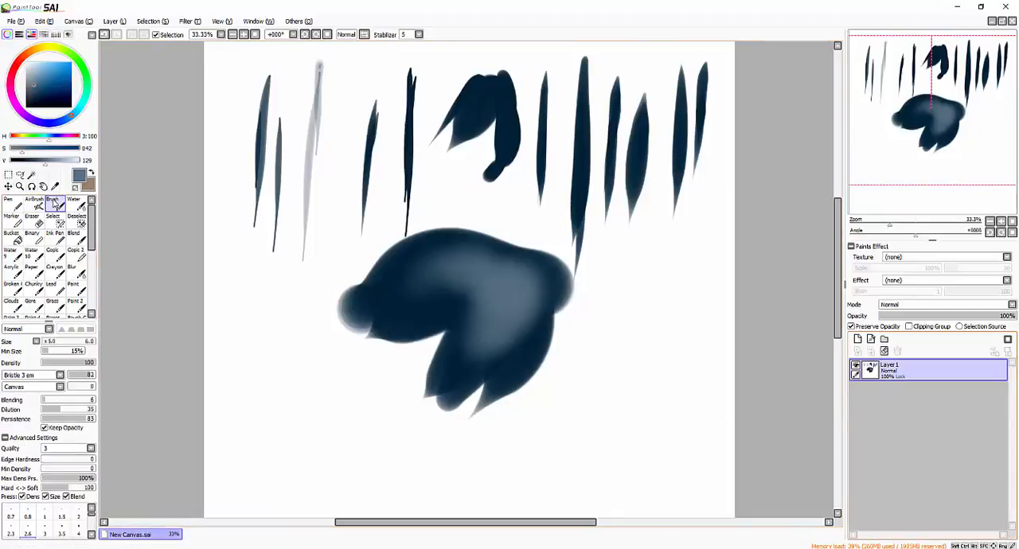
click(885, 353)
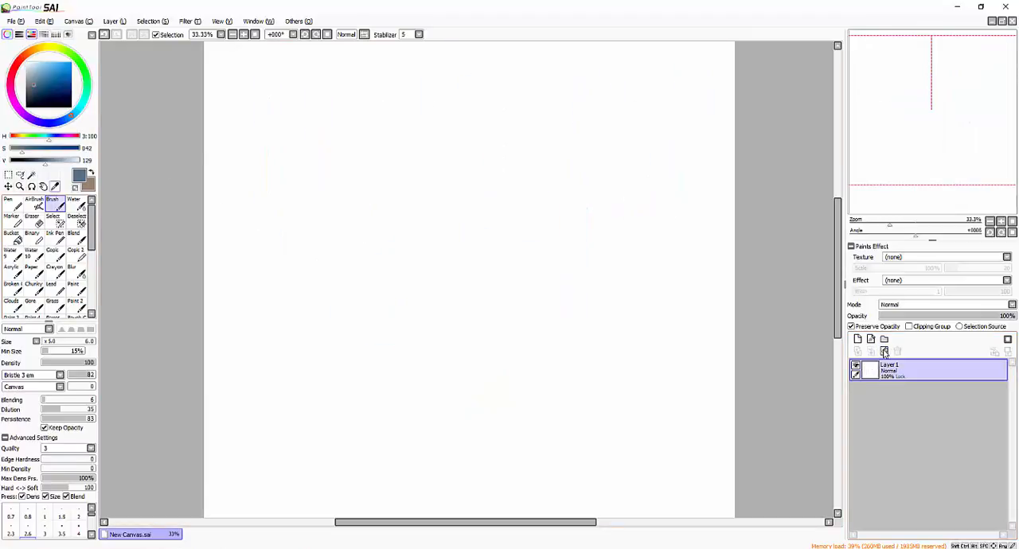
double_click(55, 207)
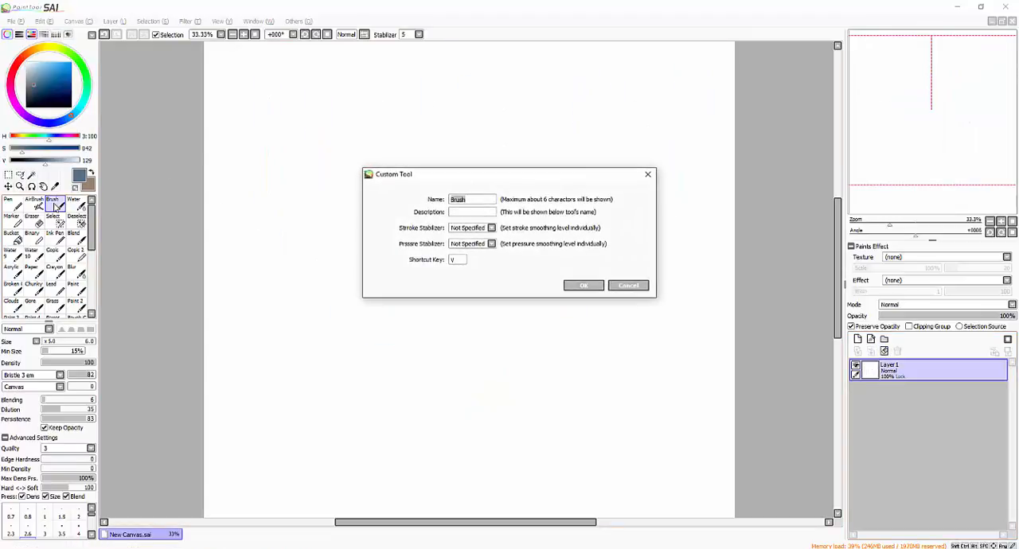
click(625, 286)
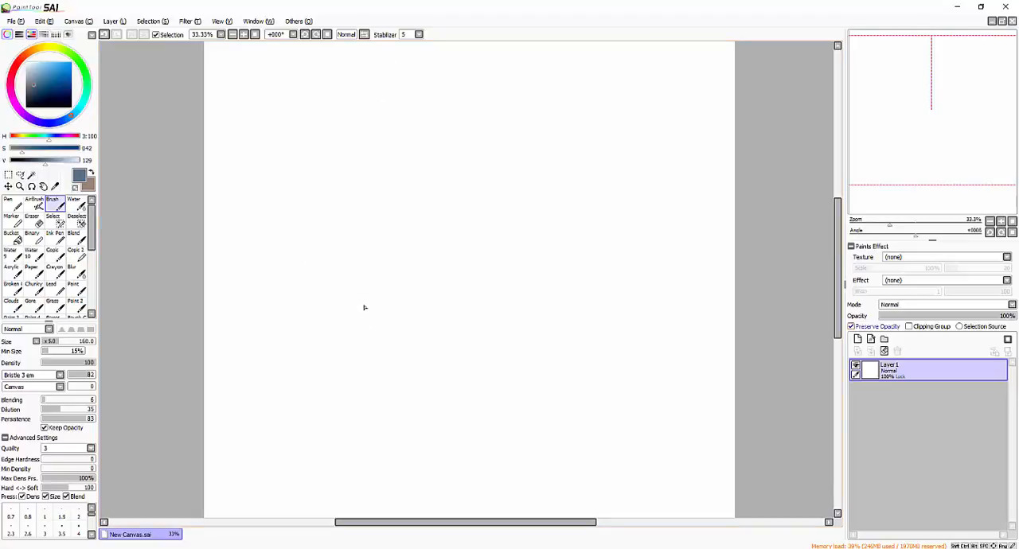
click(852, 327)
- Set the Brush's Blending and Dilution to 0 and paint three thick vertical strokes at size 160
drag(400, 80, 358, 335)
key(ctrl+z)
click(49, 401)
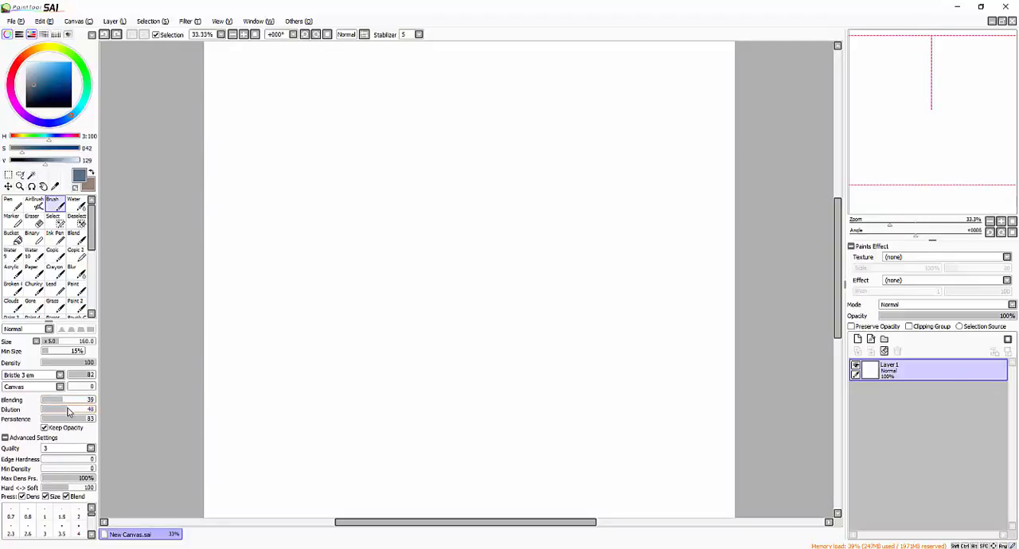
click(53, 401)
drag(533, 70, 509, 307)
drag(617, 75, 603, 330)
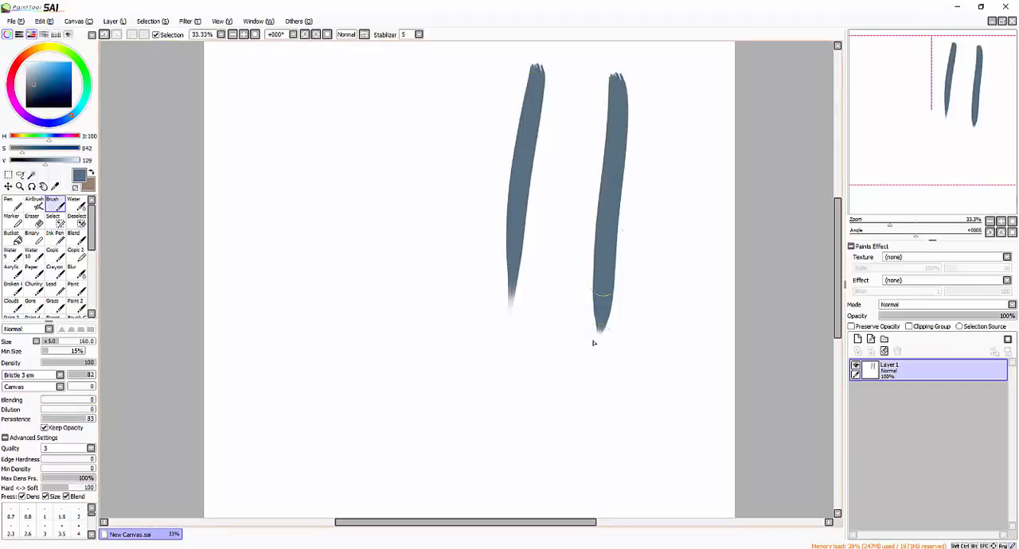
mouse_move(669, 73)
mouse_down()
mouse_move(653, 239)
mouse_move(665, 231)
mouse_up()
- Raise the Brush's Dilution and paint a paler vertical stroke left of the three dark ones
key(bracketleft)
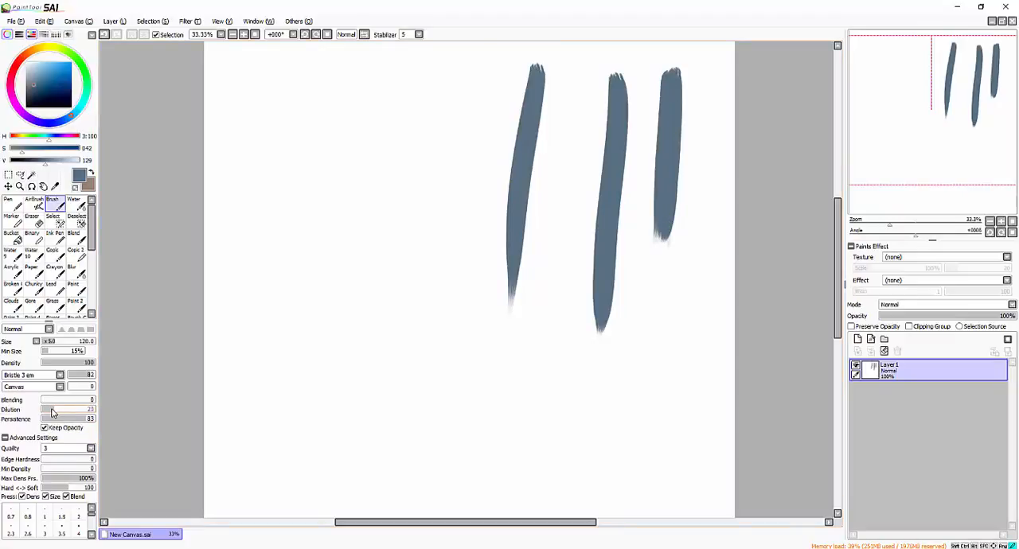
key(bracketright)
key(bracketright)
drag(437, 64, 430, 235)
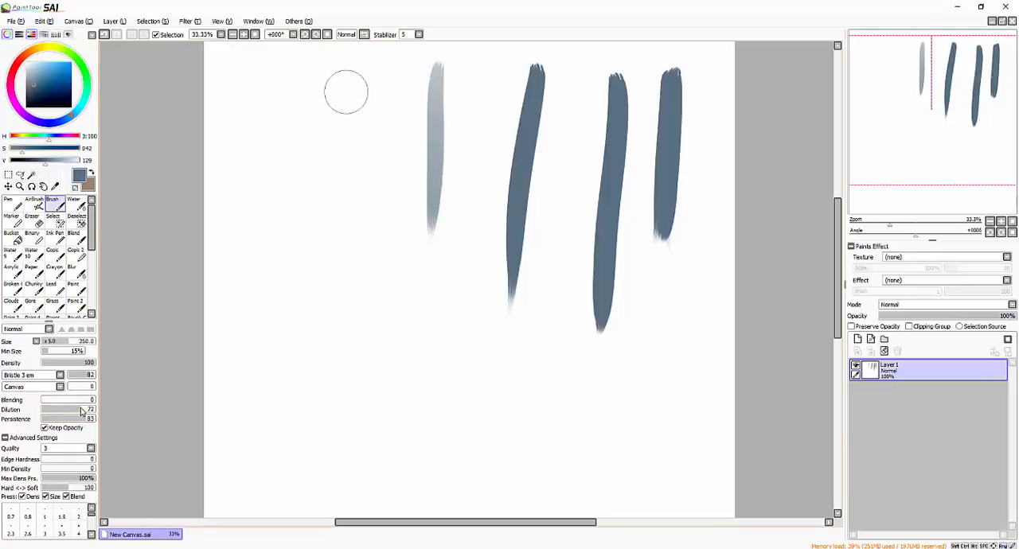
- Set Dilution to 72 and paint two long overlapping pale strokes at size 350 near the canvas's left side
key(bracketright)
key(bracketright)
key(bracketright)
drag(344, 70, 334, 364)
drag(344, 71, 323, 455)
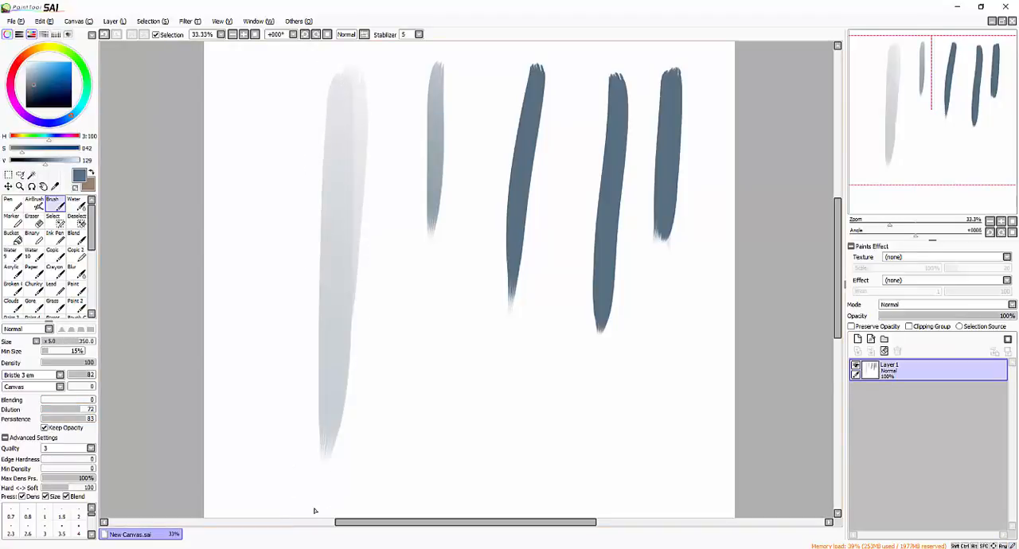
- Layer more vertical Brush strokes over the long pale stroke, varying the size and finishing at 250
key(bracketleft)
key(bracketleft)
key(bracketleft)
mouse_move(326, 90)
mouse_down()
mouse_move(313, 425)
mouse_move(326, 305)
mouse_move(326, 418)
mouse_up()
key(bracketright)
key(bracketright)
drag(341, 115, 325, 371)
drag(349, 147, 335, 414)
key(bracketleft)
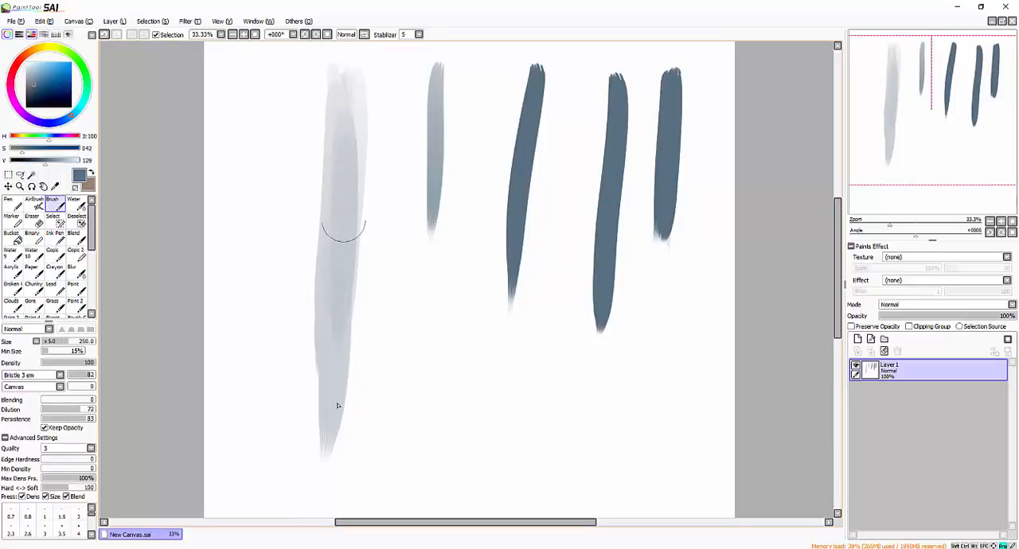
drag(341, 187, 321, 422)
- Darken the core and lower part of the layered pale stroke with narrower overlapping strokes, reducing the size to 120
key(bracketleft)
key(bracketleft)
drag(340, 219, 332, 400)
drag(346, 198, 328, 438)
mouse_move(335, 222)
mouse_down()
mouse_move(332, 407)
mouse_move(340, 210)
mouse_move(317, 433)
mouse_move(344, 218)
mouse_move(329, 377)
mouse_move(334, 220)
mouse_move(327, 443)
mouse_up()
key(bracketleft)
drag(340, 199, 334, 365)
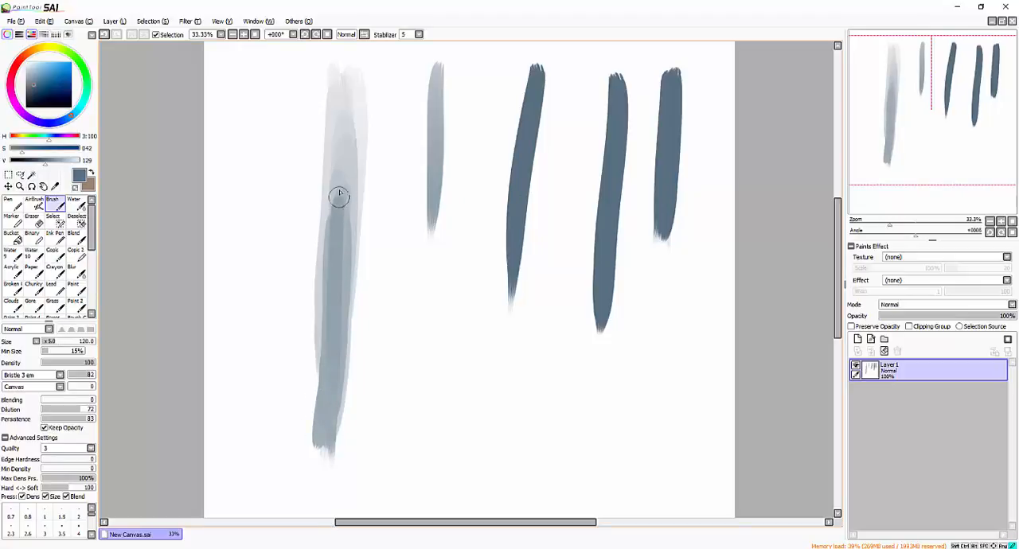
drag(342, 161, 333, 329)
mouse_move(339, 226)
mouse_down()
mouse_move(334, 369)
mouse_move(339, 208)
mouse_move(329, 403)
mouse_up()
drag(335, 229, 327, 422)
drag(328, 422, 343, 148)
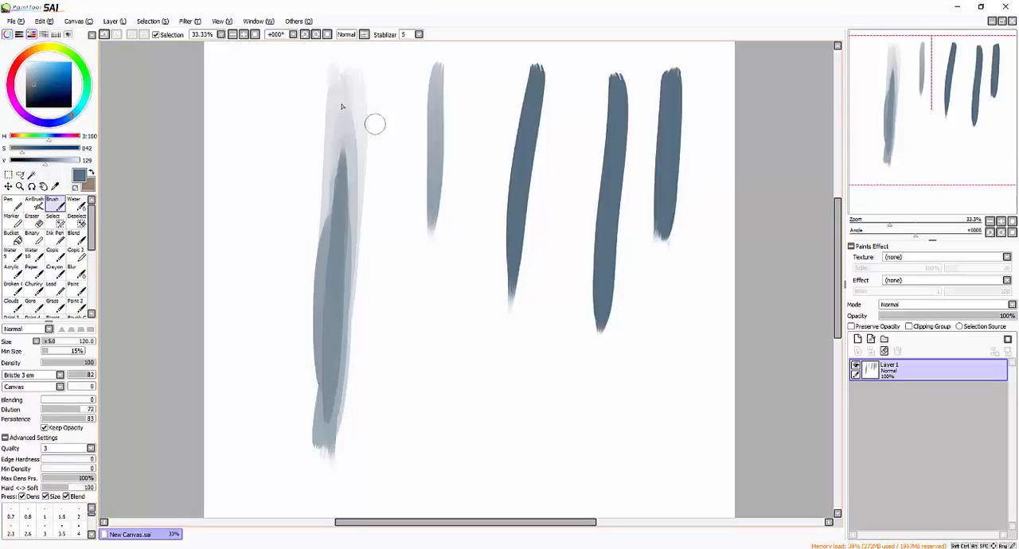
- Swap to the brown secondary colour and set the Brush's Blending to 43
click(91, 174)
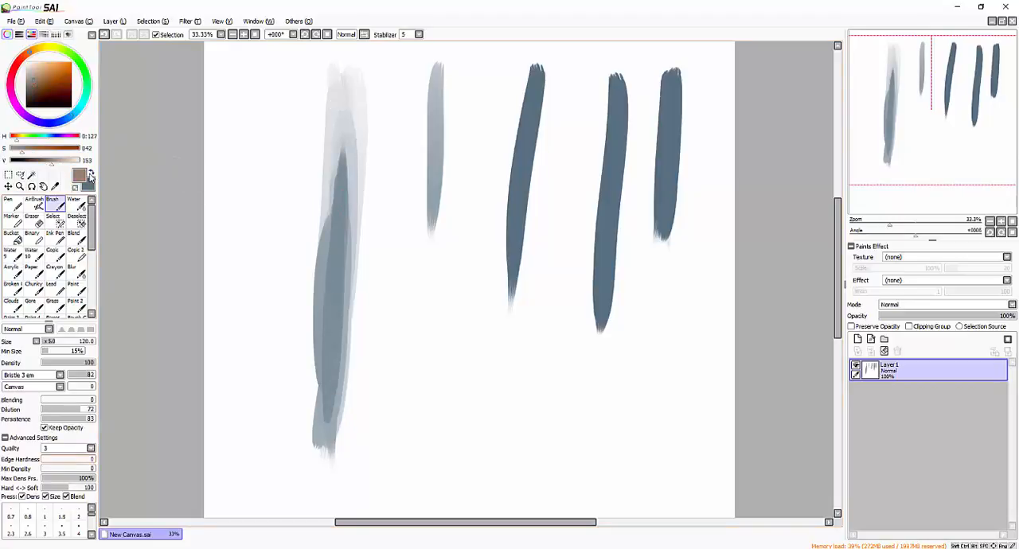
drag(46, 404, 67, 402)
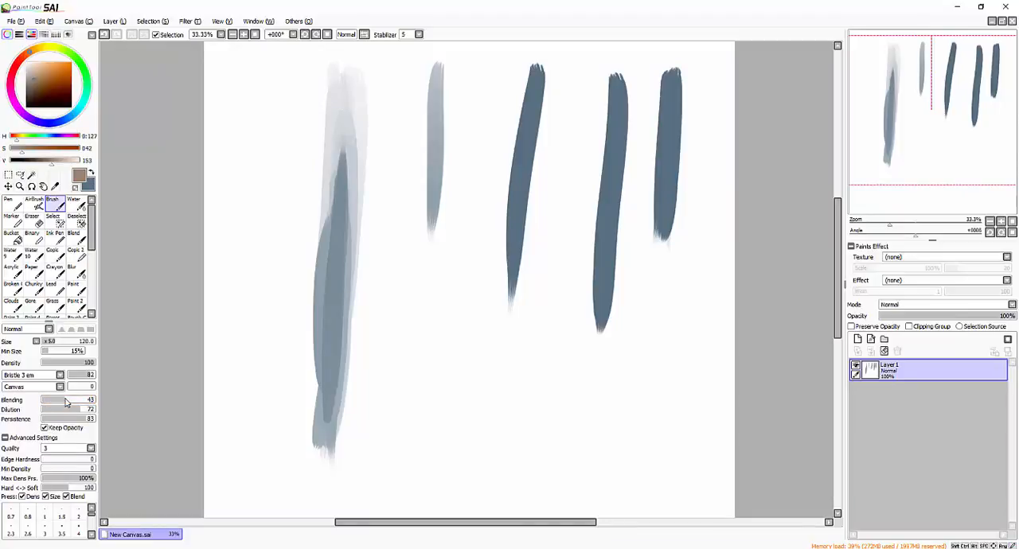
- Try broad brown strokes at size 400 over the upper part of the layered pale stroke
key(bracketright)
key(bracketright)
key(bracketright)
key(bracketright)
key(bracketright)
key(bracketright)
key(bracketright)
key(bracketright)
mouse_move(369, 110)
mouse_down()
mouse_move(357, 148)
mouse_move(387, 67)
mouse_move(334, 189)
mouse_up()
drag(337, 234, 355, 147)
key(bracketleft)
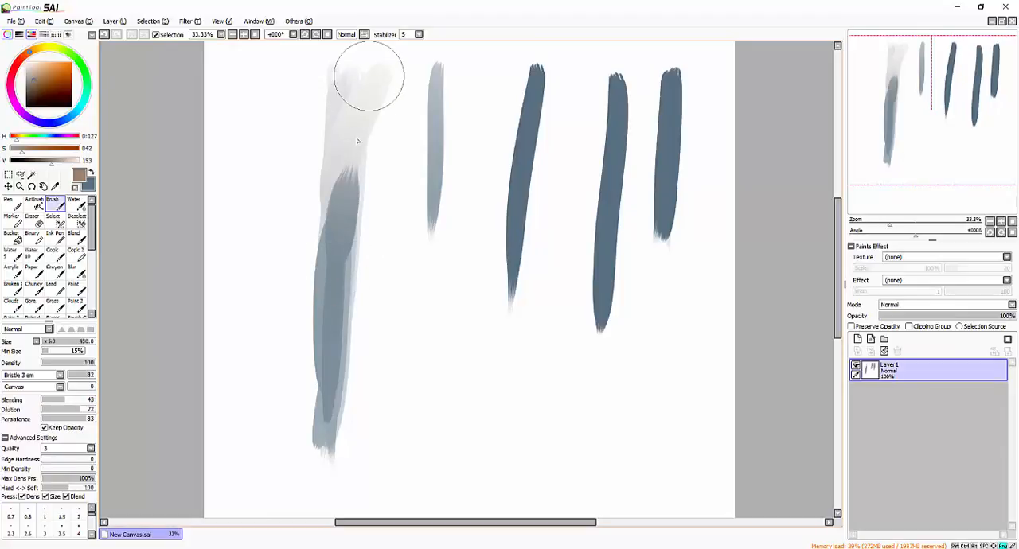
key(ctrl+z)
key(ctrl+z)
- Paint brown blended strokes curving from the layered stroke up to the thin pale one, reducing the size from 300 to 200
key(bracketleft)
key(bracketleft)
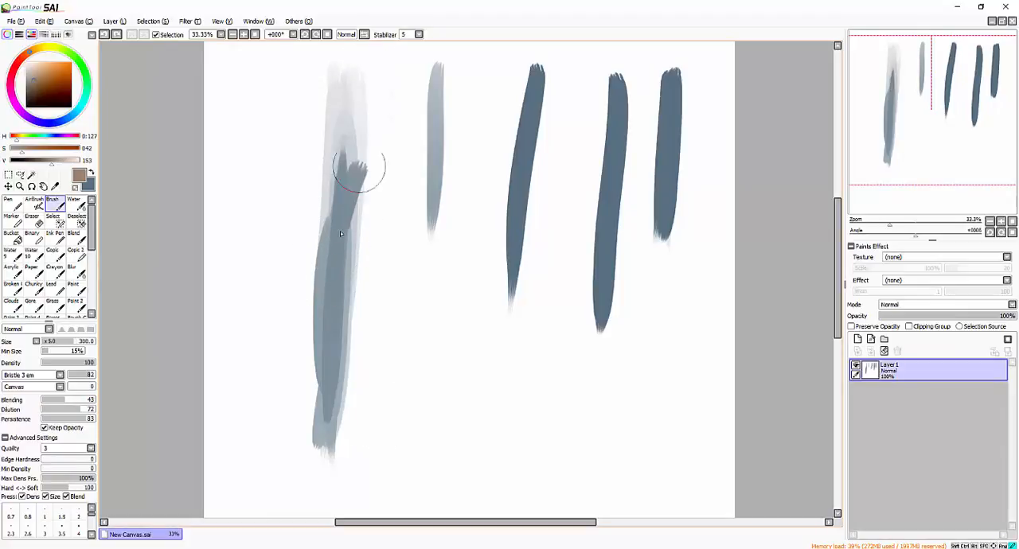
drag(330, 255, 409, 97)
key(bracketleft)
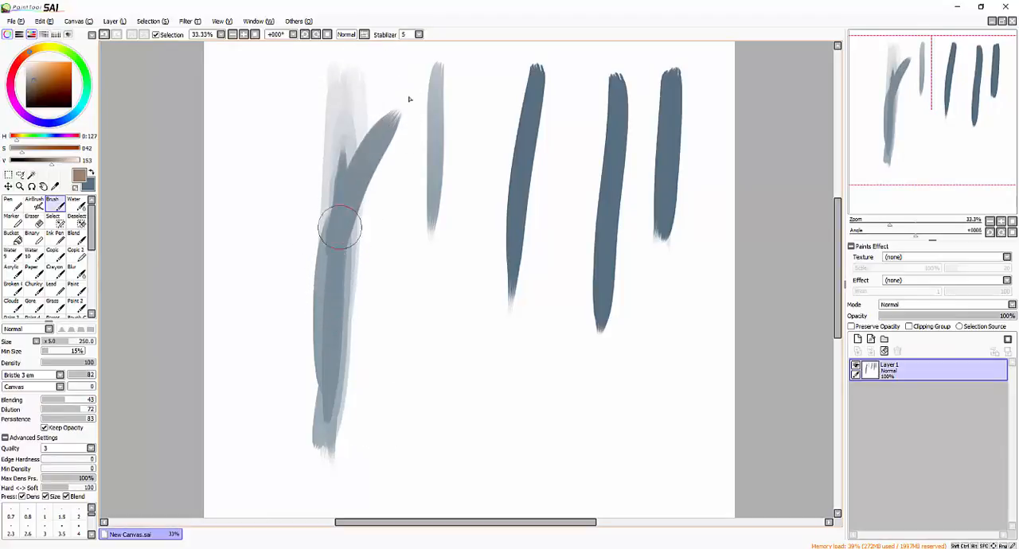
key(bracketleft)
drag(337, 306, 409, 111)
drag(343, 274, 432, 85)
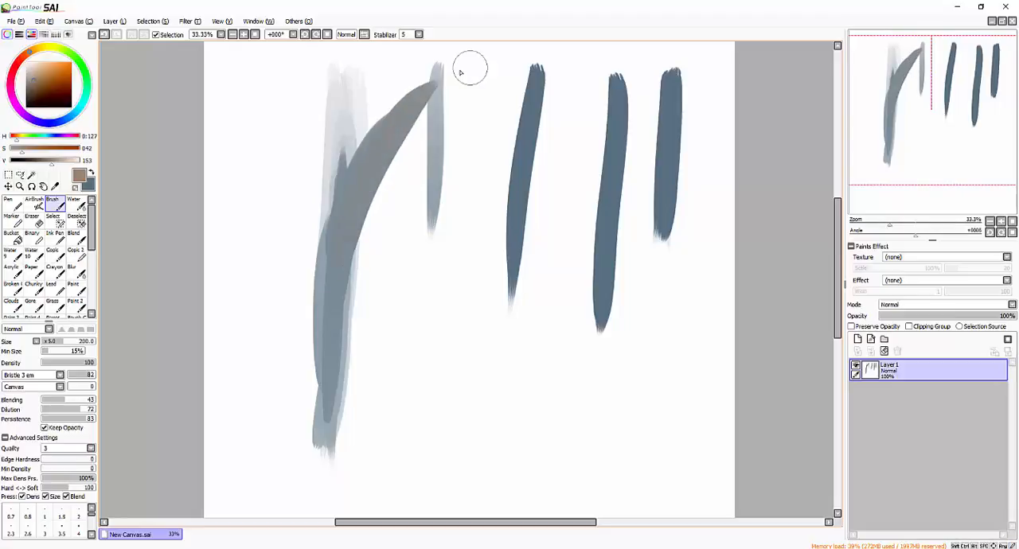
- Try diagonal brown strokes at size 200 across the leftmost of the three dark strokes
key(bracketleft)
key(bracketright)
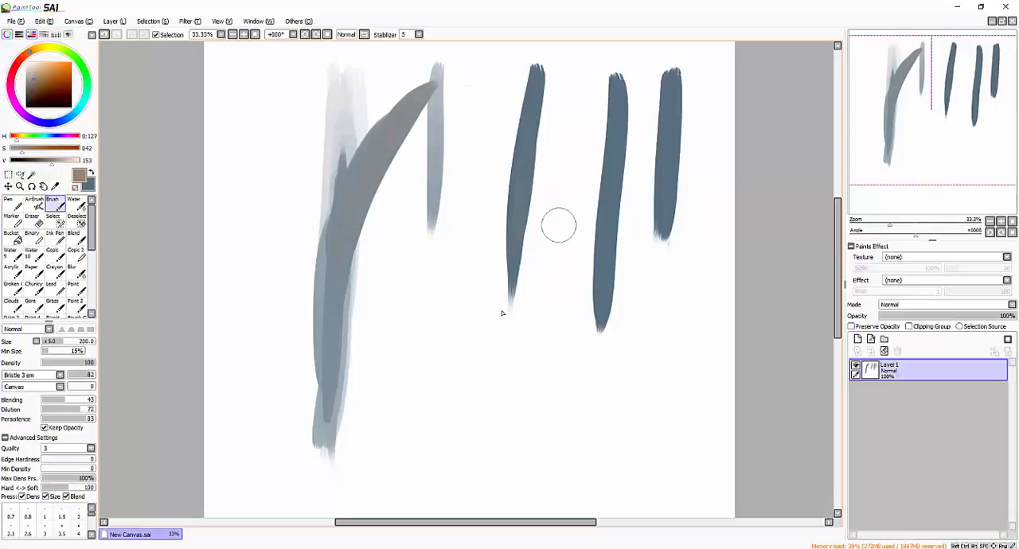
drag(559, 226, 512, 152)
key(ctrl+z)
drag(559, 235, 467, 158)
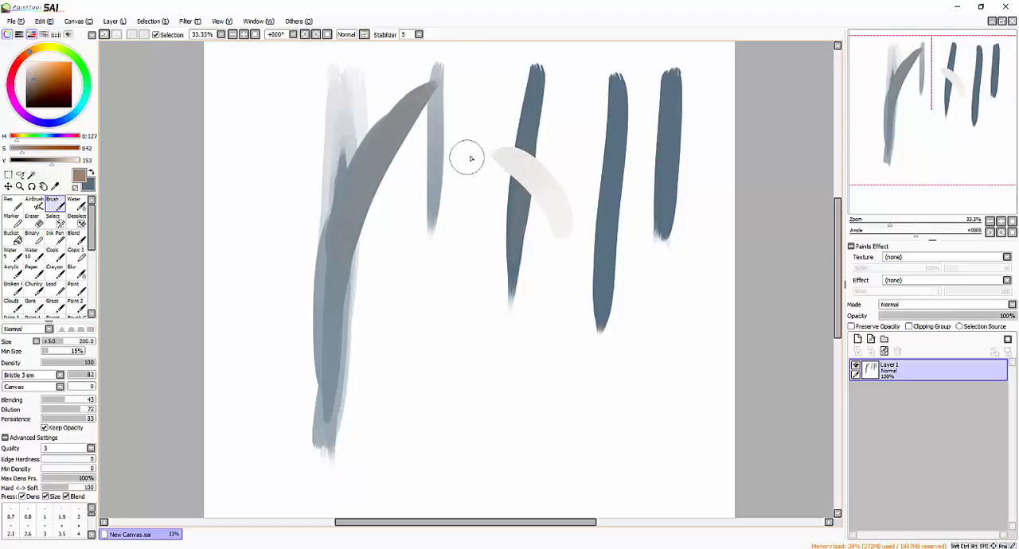
key(ctrl+z)
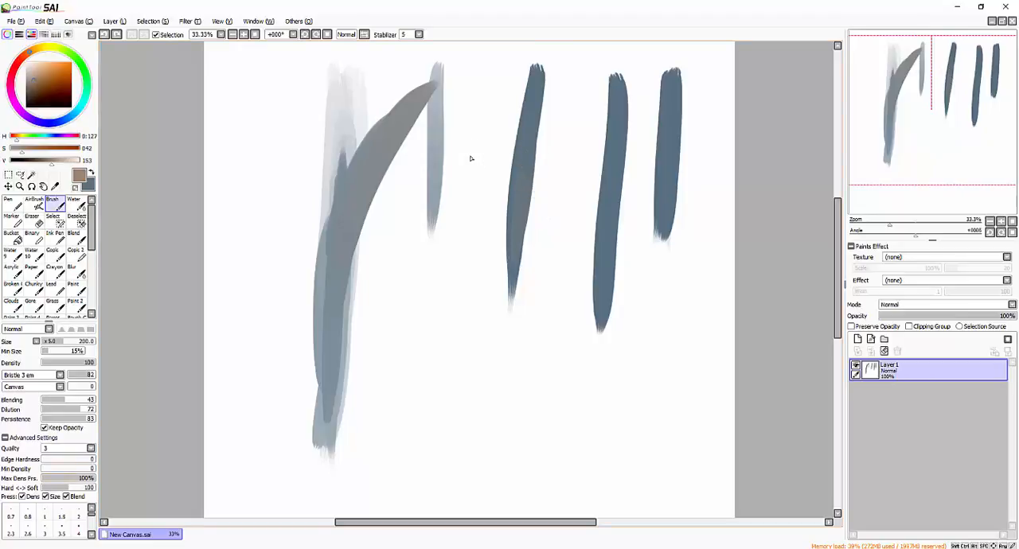
- Lower Dilution to 11 and paint a brown stroke at size 120 branching diagonally down from the leftmost dark stroke
key(bracketright)
key(bracketright)
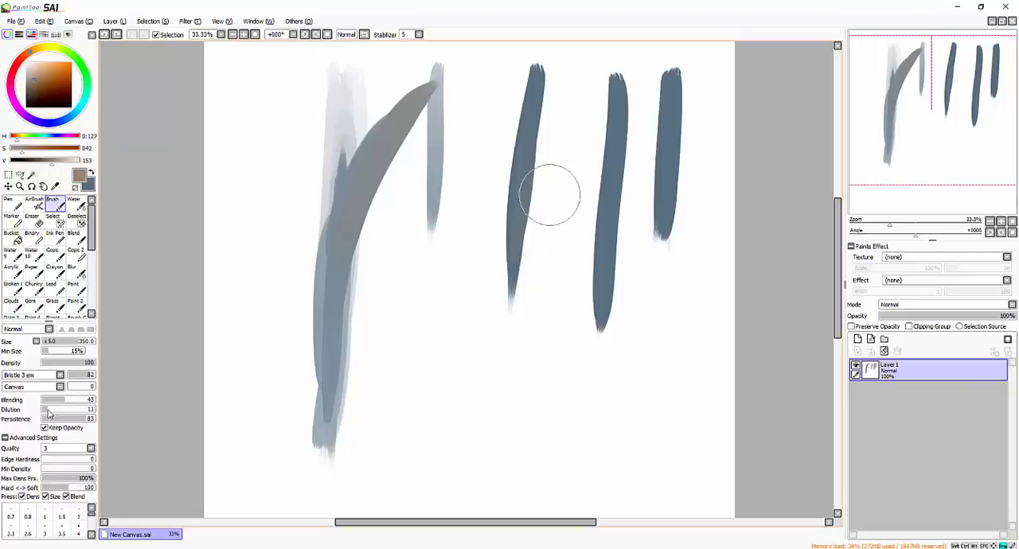
mouse_move(551, 218)
mouse_down()
mouse_move(495, 134)
mouse_move(557, 256)
mouse_up()
key(ctrl+z)
key(bracketleft)
key(bracketleft)
key(bracketleft)
key(bracketleft)
key(bracketleft)
key(bracketleft)
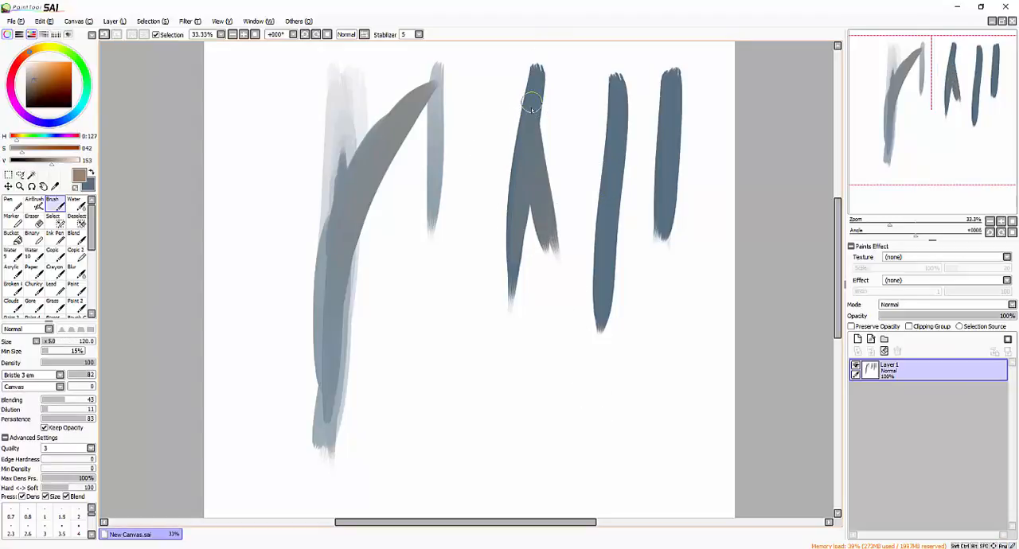
drag(533, 107, 575, 328)
- Paint a short brown branch at a larger size down the right edge of the middle dark stroke
key(bracketright)
key(bracketright)
drag(616, 148, 635, 309)
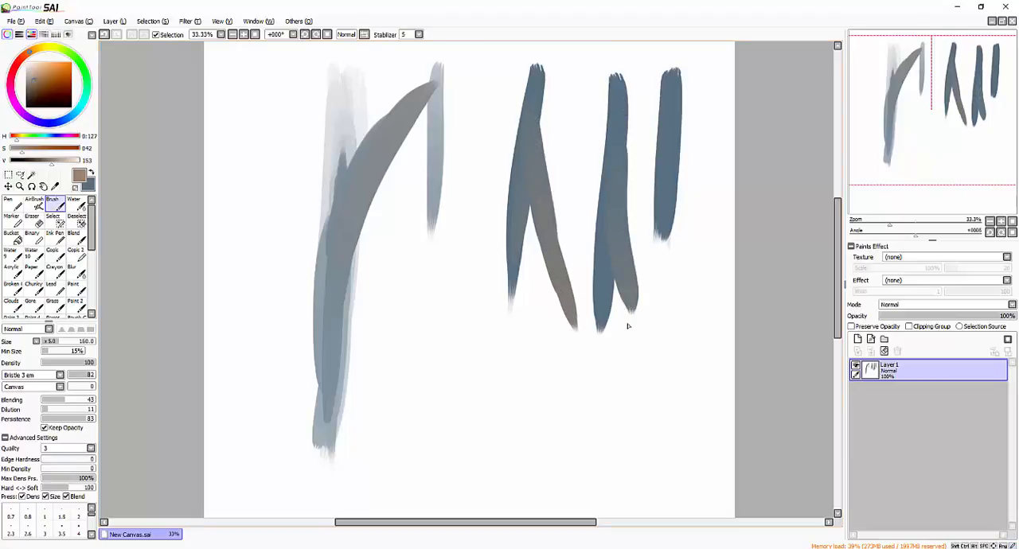
- Pick a more saturated brown and paint narrower strokes from the middle dark stroke down past its end
click(62, 76)
key(bracketleft)
mouse_move(617, 170)
mouse_down()
mouse_move(611, 259)
mouse_move(623, 305)
mouse_up()
drag(611, 189, 677, 422)
- Sample the blue from the middle dark stroke and paint it over the brown branch with progressively narrower strokes
key(bracketright)
alt+click(603, 305)
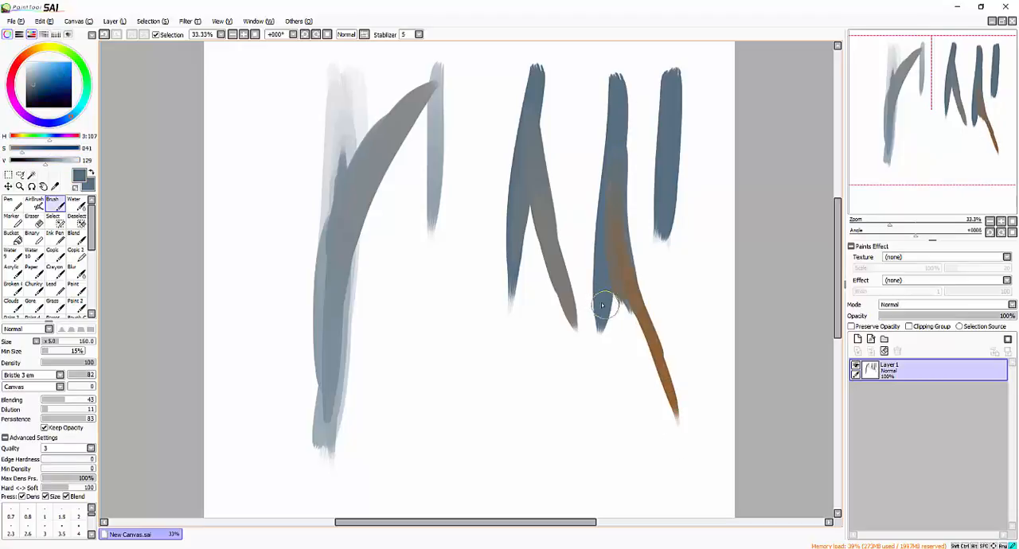
drag(617, 172, 644, 322)
key(bracketleft)
key(bracketleft)
key(bracketleft)
drag(629, 281, 666, 384)
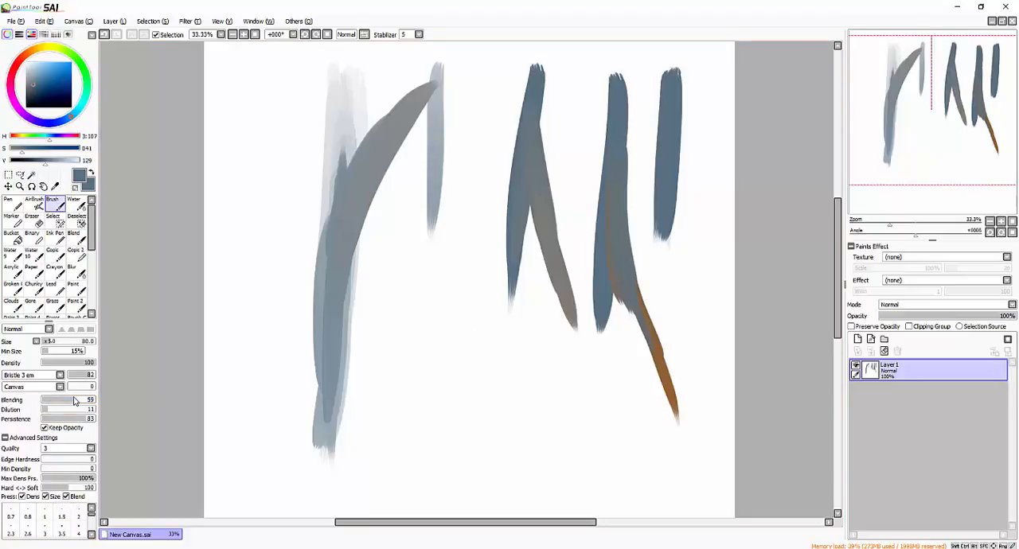
- Set Blending to 59 and Dilution to 36, and paint a stroke at size 100 down the leftmost dark stroke
drag(52, 412, 62, 413)
key(bracketright)
drag(531, 132, 516, 275)
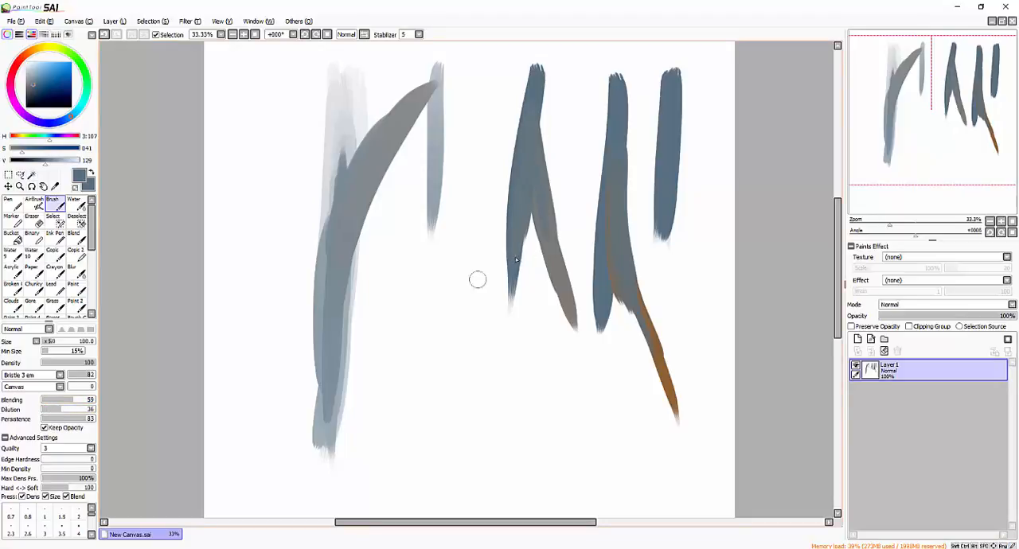
- Sample the brown from the middle stroke's branch and paint a larger stroke over the leftmost dark stroke's branch, extending past its end
alt+click(657, 338)
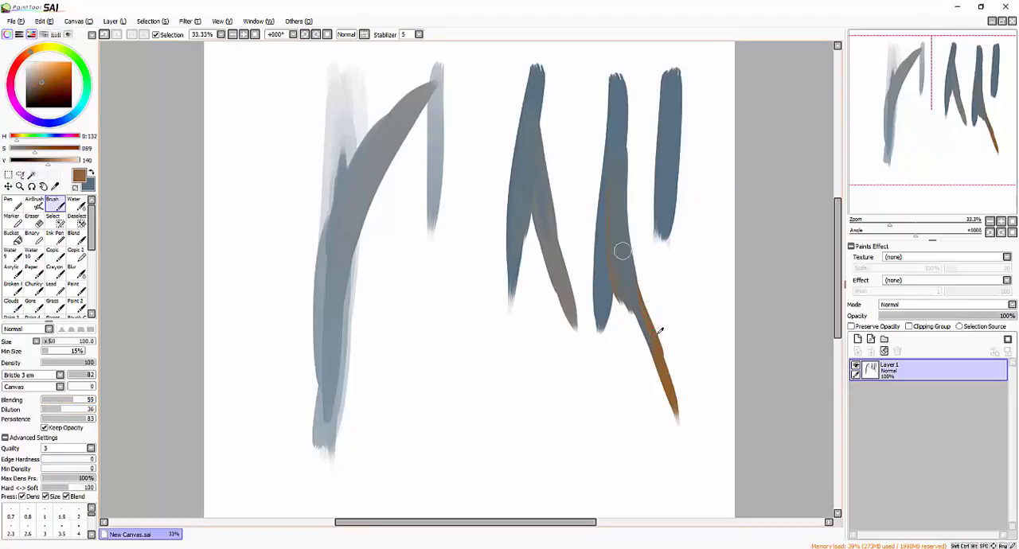
key(bracketright)
drag(530, 154, 593, 391)
key(bracketright)
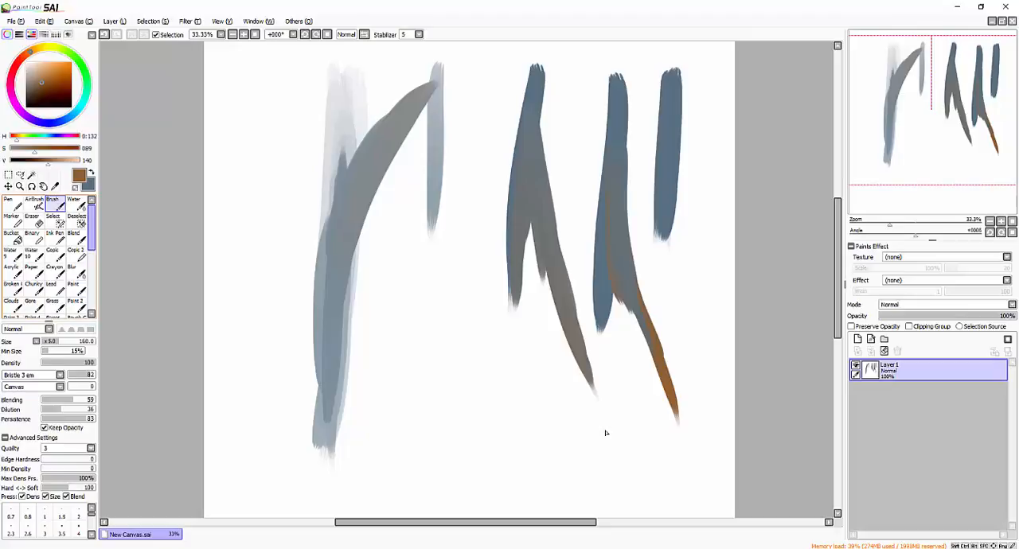
- Switch to the Blur tool, raise its size to 450 and blur the upper edge of the leftmost dark stroke
click(77, 272)
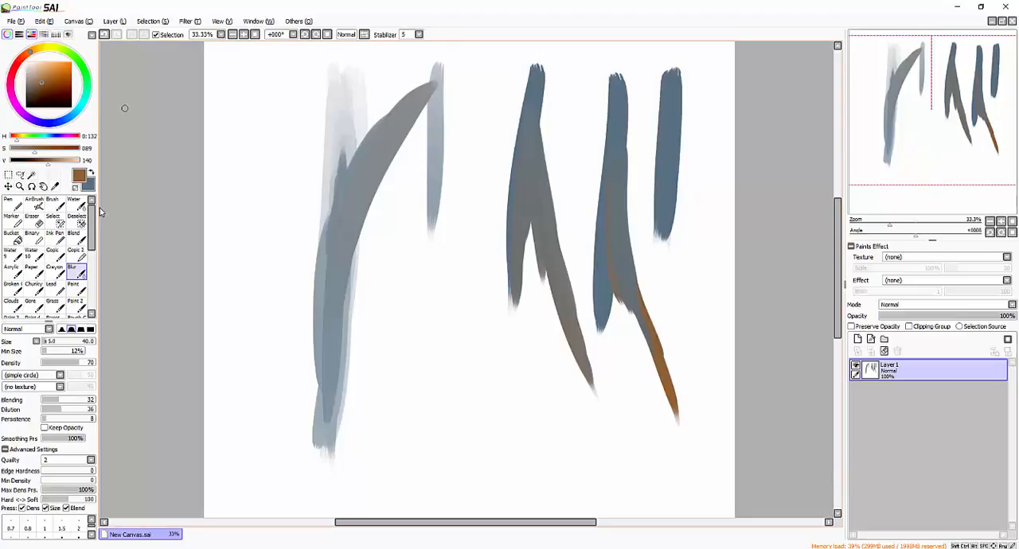
scroll(88, 219, down, 1)
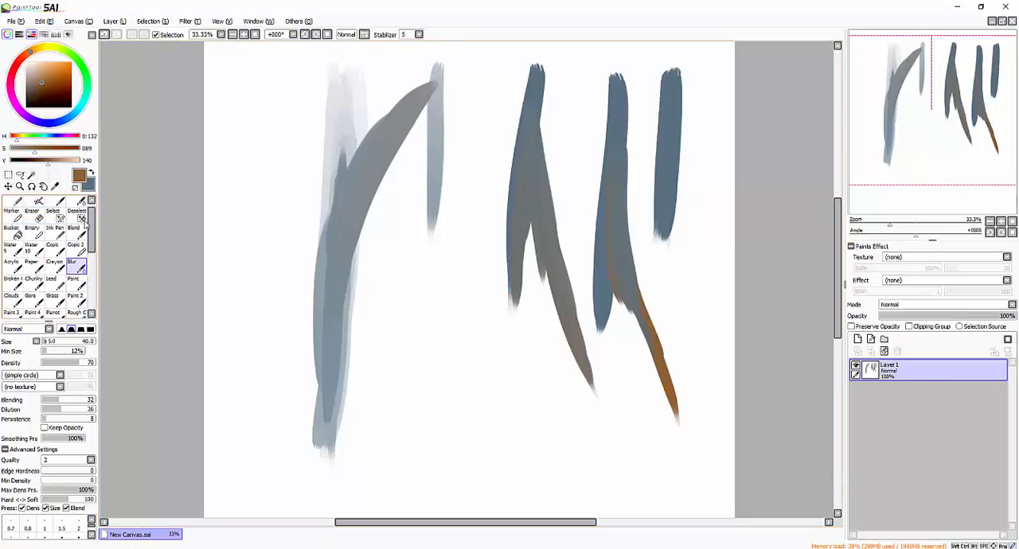
scroll(86, 225, up, 1)
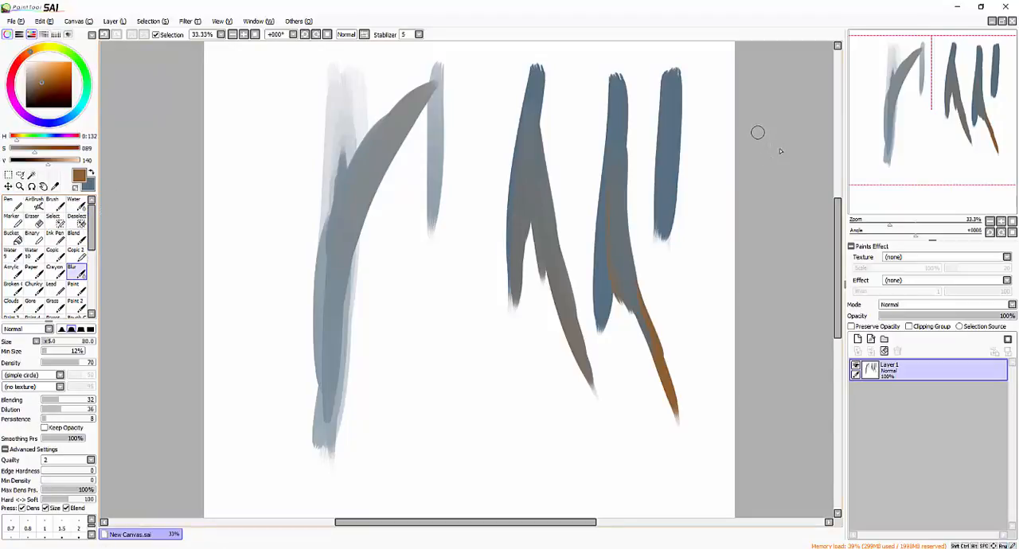
key(bracketright)
key(bracketright)
key(bracketright)
key(bracketright)
key(bracketright)
key(bracketright)
key(bracketright)
key(bracketright)
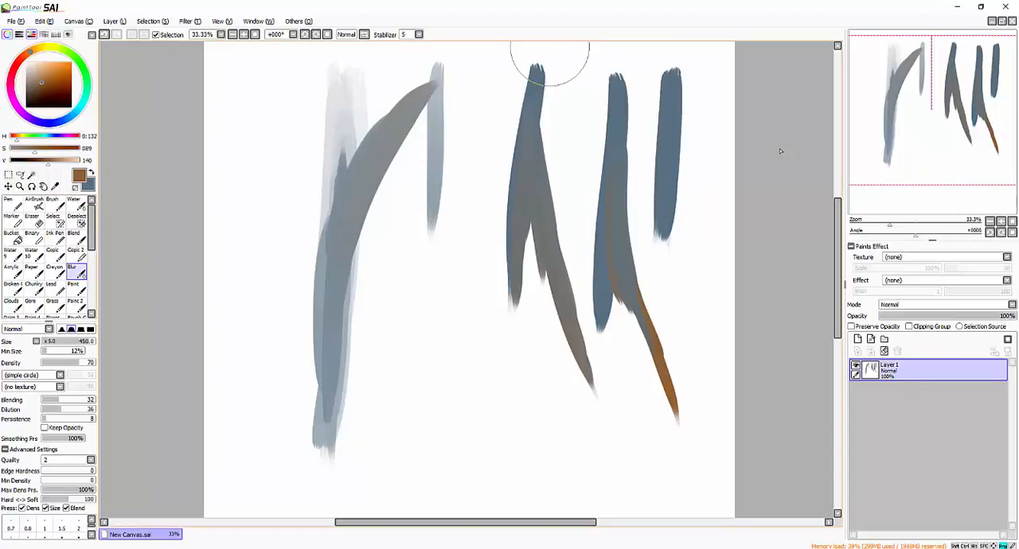
drag(555, 77, 554, 100)
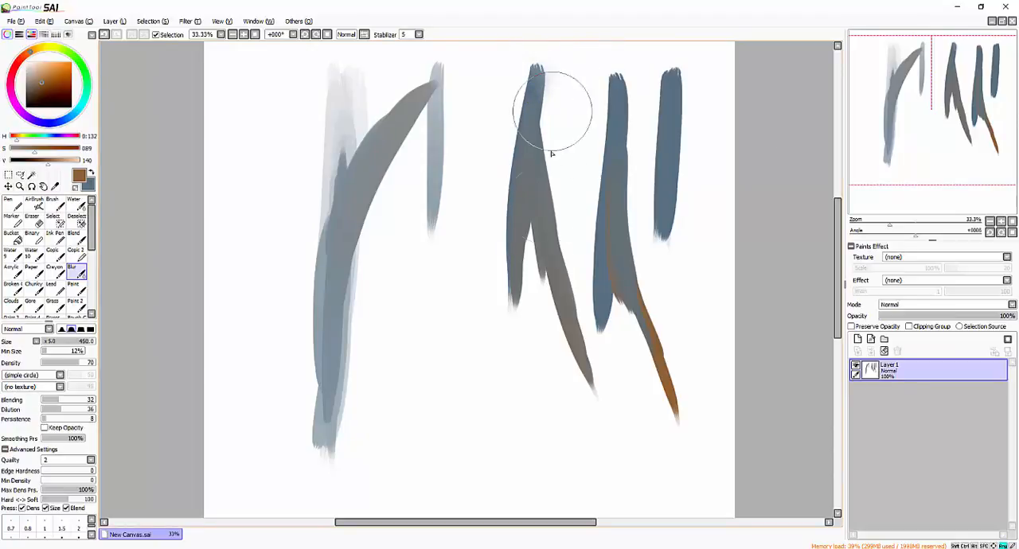
- Reduce the Blur size to 400 and blur the leftmost dark stroke from its top down along the branch's outer edge
key(bracketleft)
drag(541, 54, 532, 335)
key(bracketleft)
drag(545, 75, 583, 377)
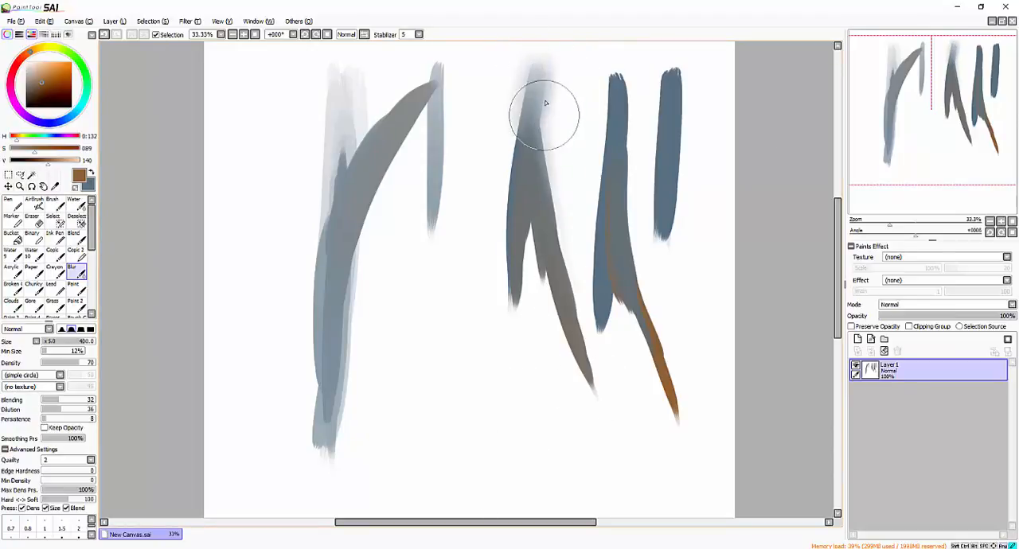
drag(546, 109, 611, 431)
drag(557, 73, 603, 344)
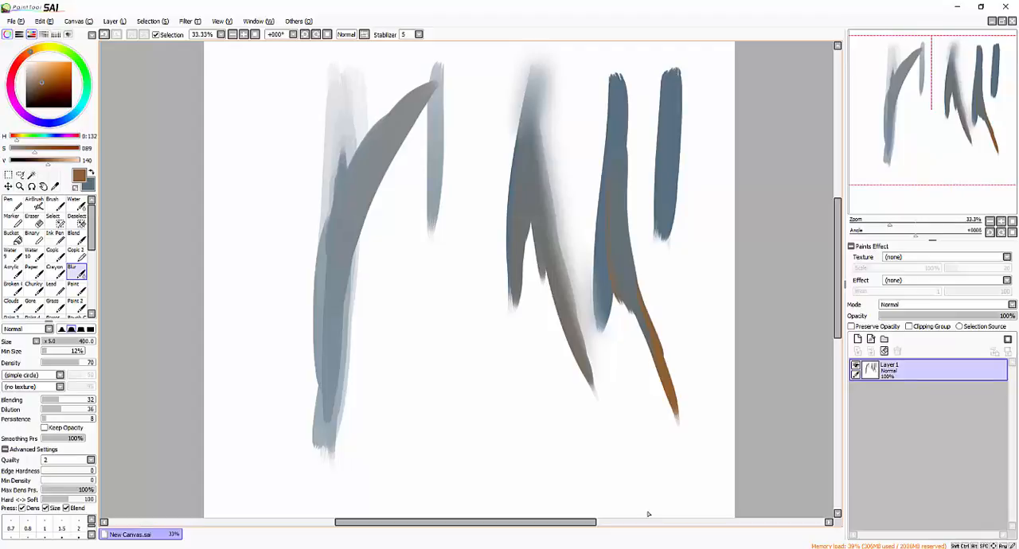
- Review the settings of the Pen, AirBrush, Brush, Ink Pen and Blur tools in turn
click(16, 205)
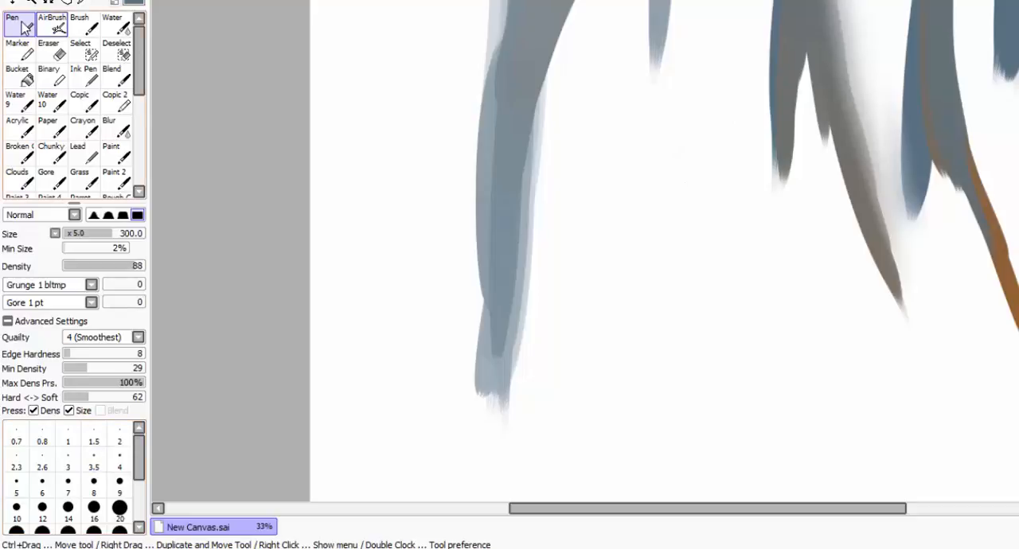
click(55, 28)
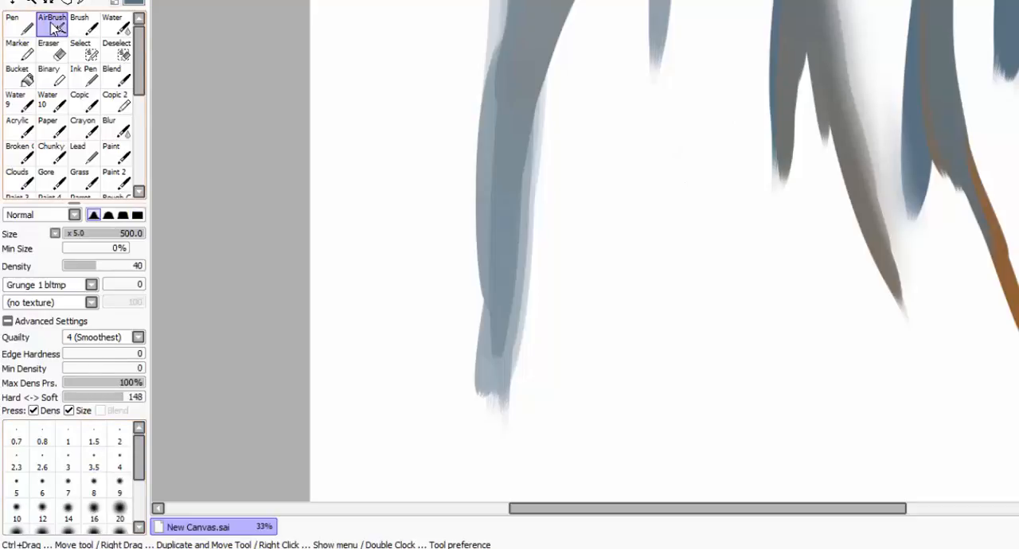
click(86, 26)
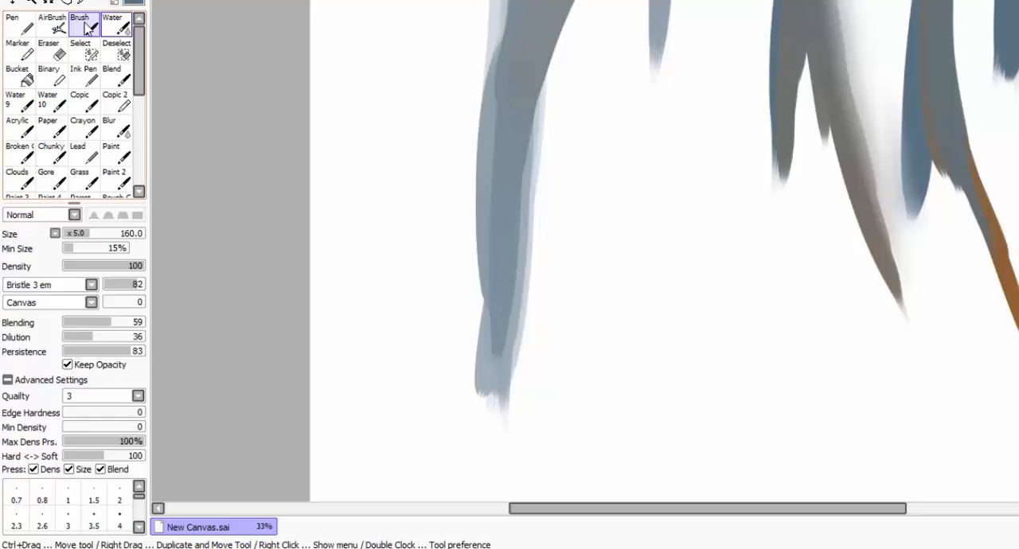
click(88, 79)
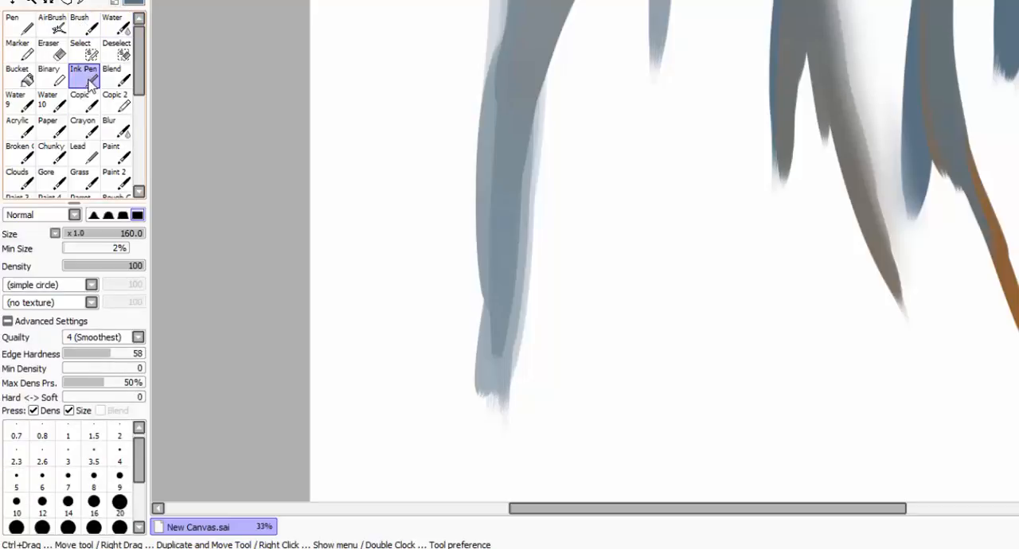
click(119, 129)
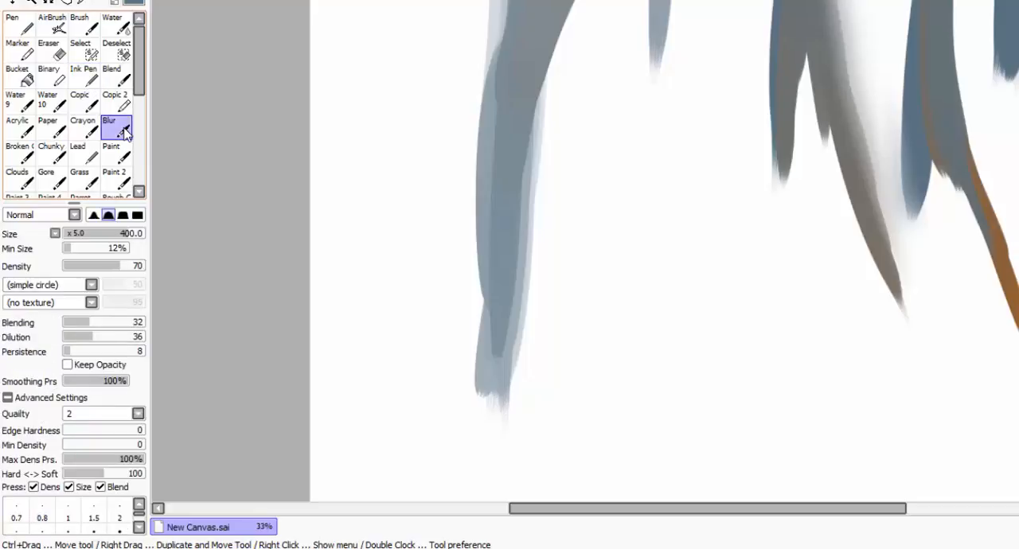
- Examine the remaining brushes in the tool list and the tool types offered for an empty slot
drag(139, 50, 144, 118)
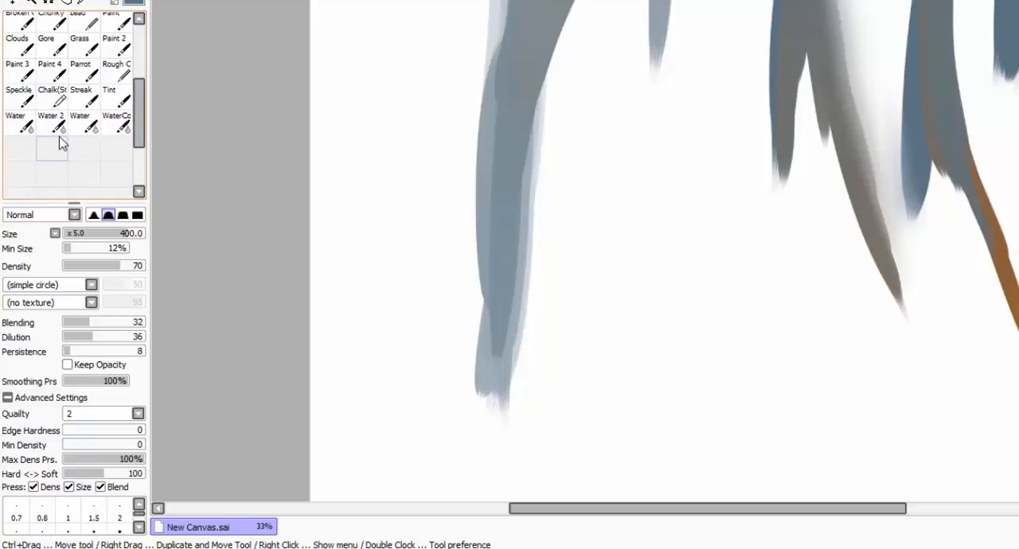
scroll(70, 134, down, 1)
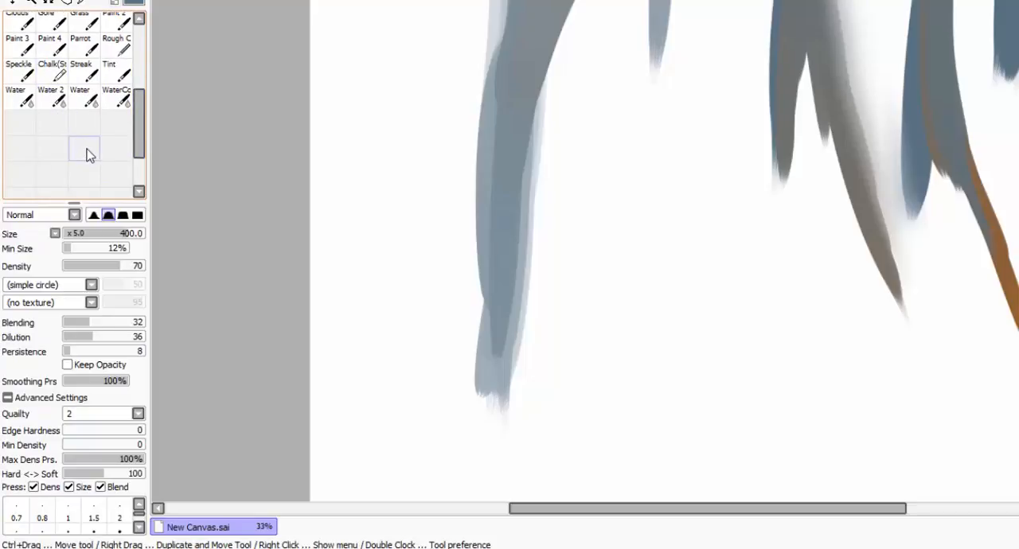
right_click(86, 152)
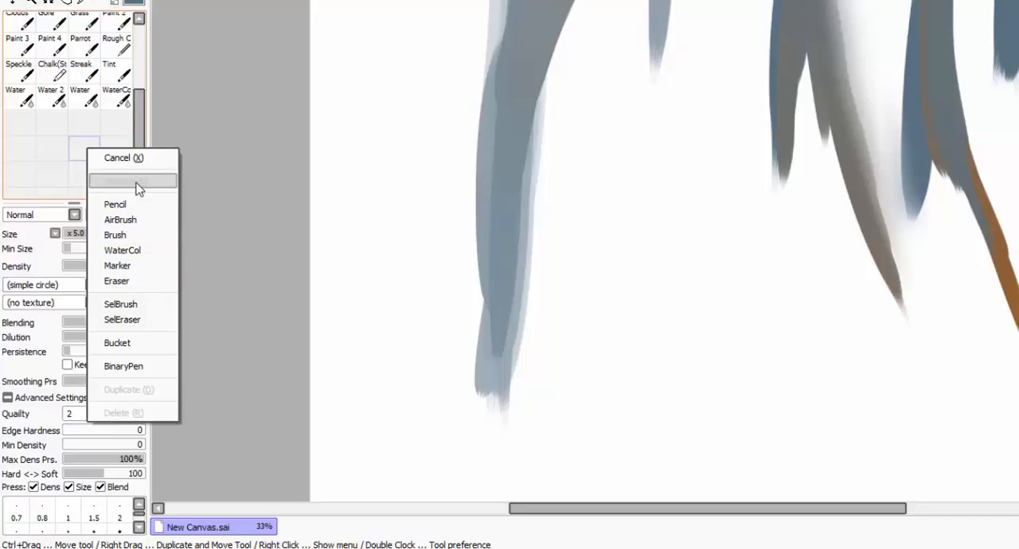
click(235, 3)
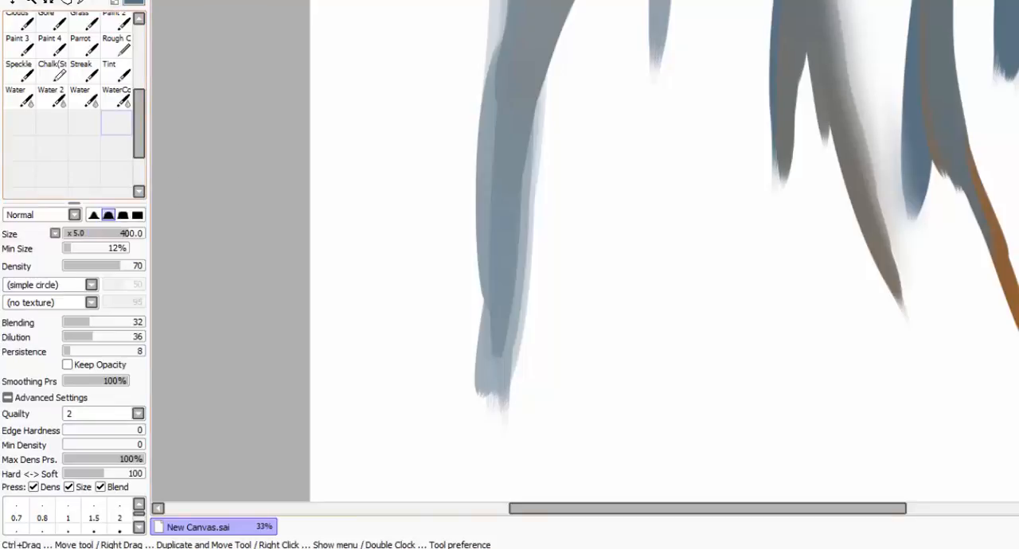
drag(140, 150, 137, 28)
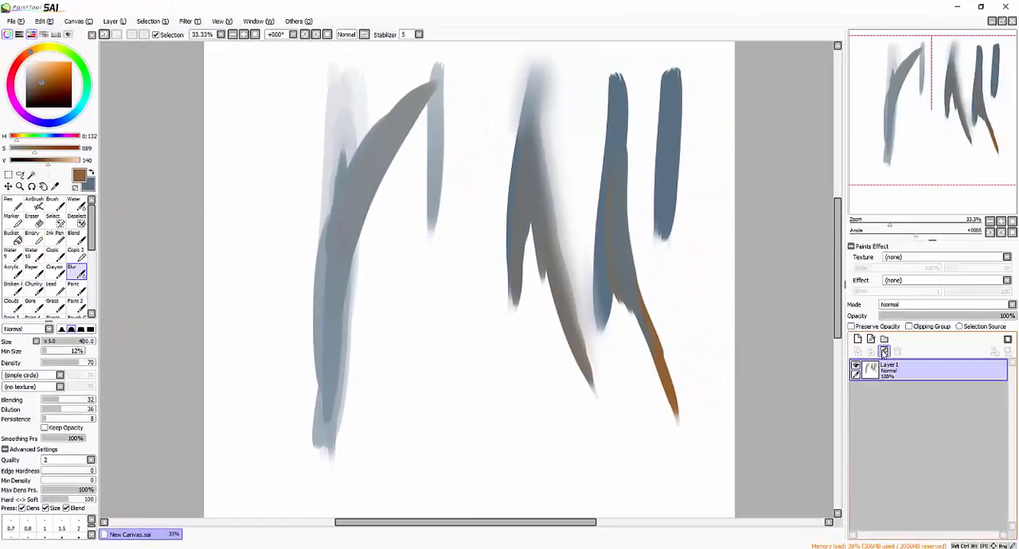
- Clear Layer1, switch to the Ink Pen and set the Stabilizer to 0
click(884, 351)
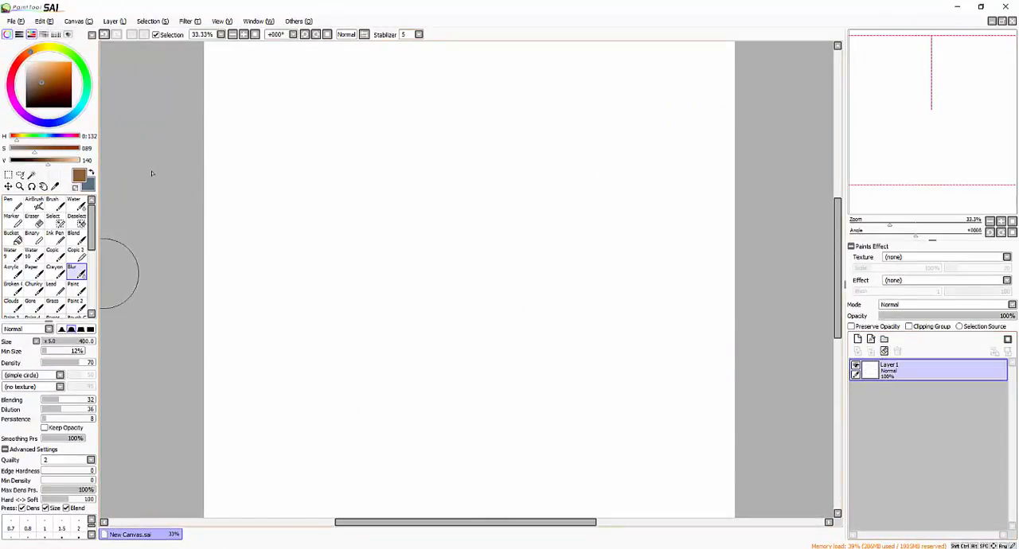
click(60, 240)
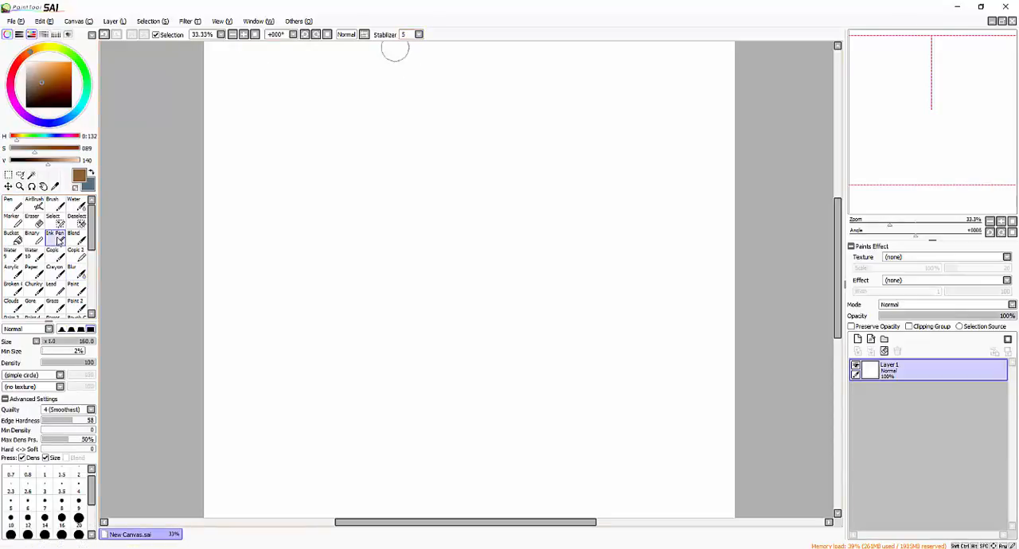
click(418, 35)
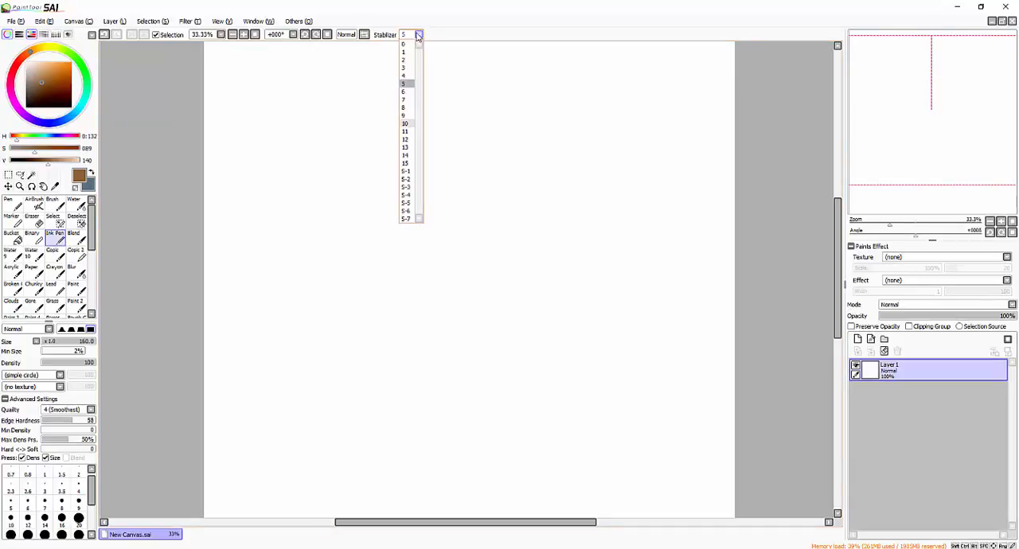
click(404, 44)
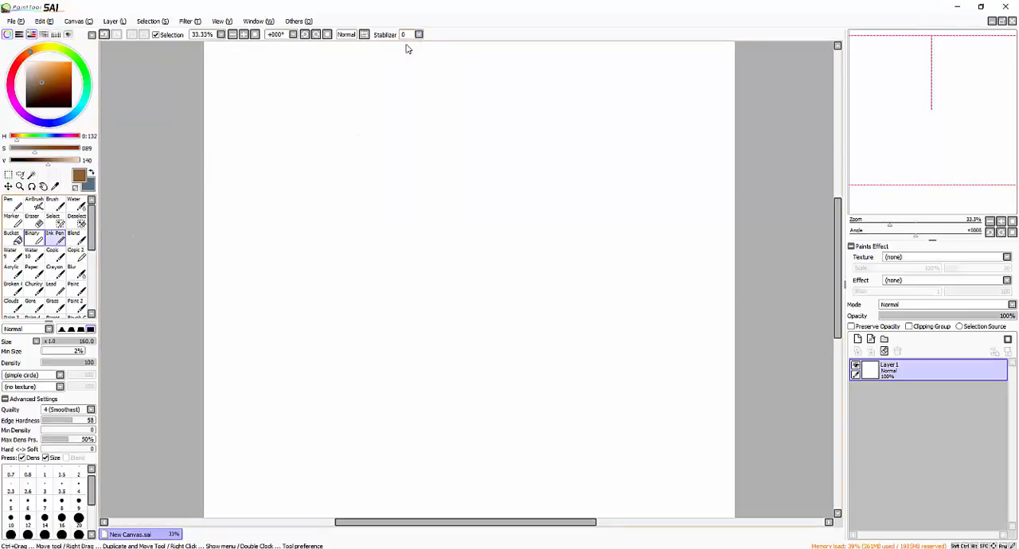
- Paint a diagonal brown Pen stroke, and a tapered dark brown Ink Pen stroke to its right
click(16, 204)
drag(438, 80, 351, 256)
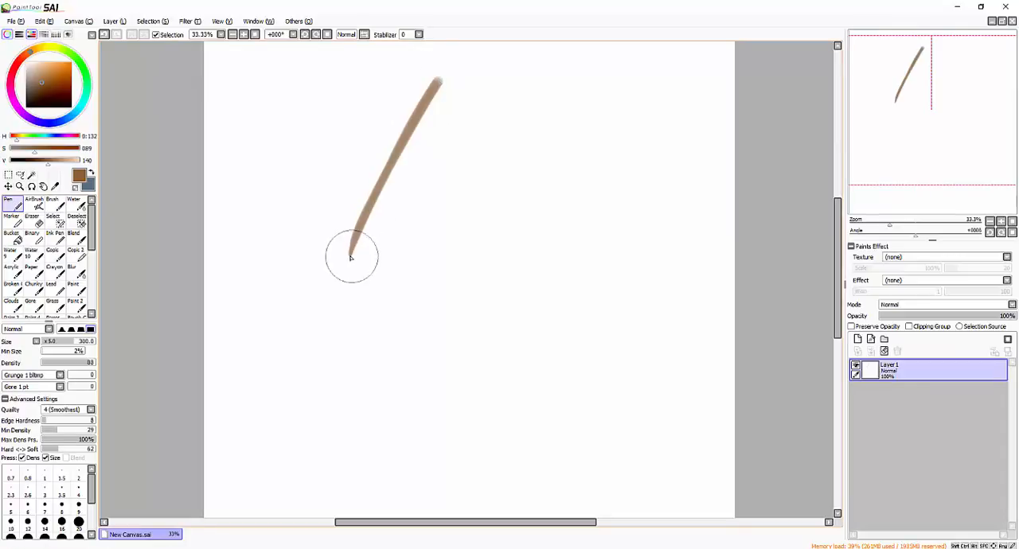
click(32, 100)
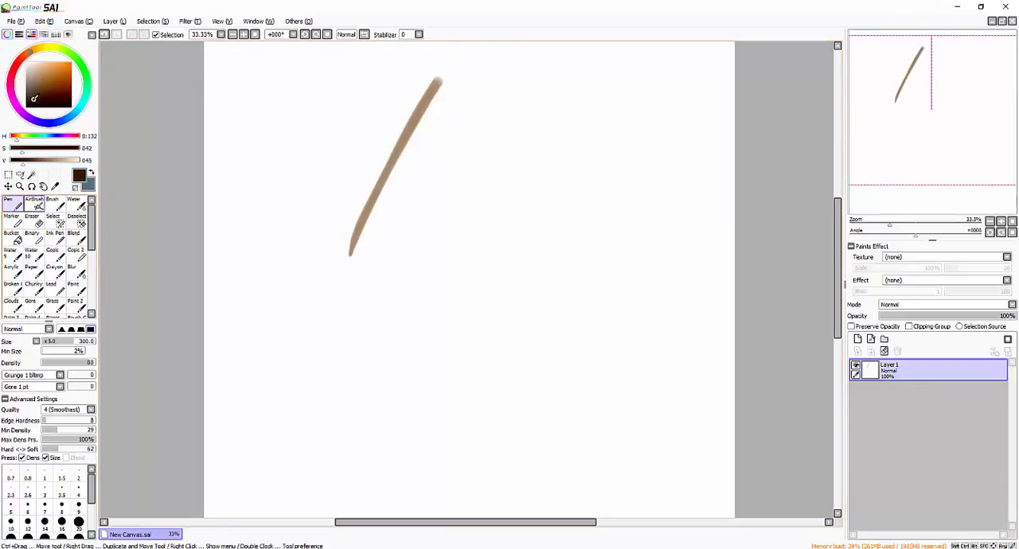
click(54, 236)
drag(605, 78, 573, 227)
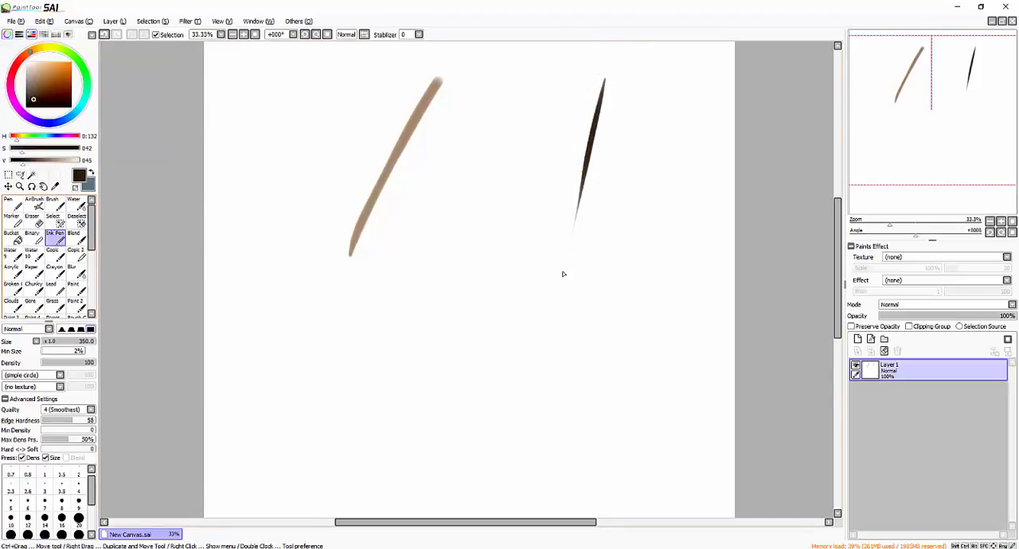
- Clear the layer and paint two thick, near-vertical dark brown Pen strokes near the canvas centre, darkening the left one with a second pass
click(15, 204)
key(Delete)
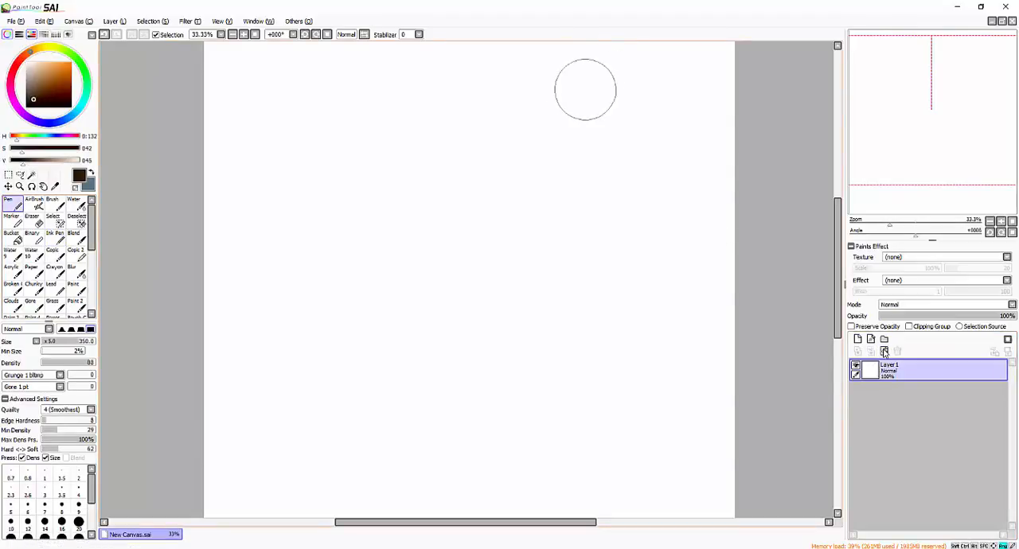
drag(576, 70, 542, 267)
drag(478, 72, 463, 289)
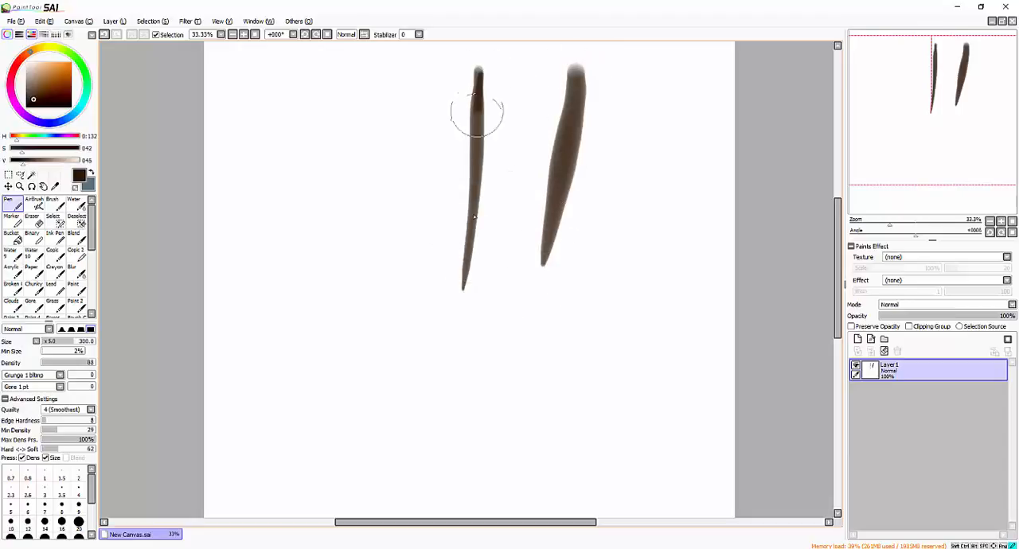
drag(477, 102, 473, 216)
- Paint several thin, short downward Pen strokes to the right of the thick strokes
drag(670, 81, 662, 191)
drag(682, 132, 678, 159)
drag(707, 110, 696, 229)
drag(619, 136, 617, 209)
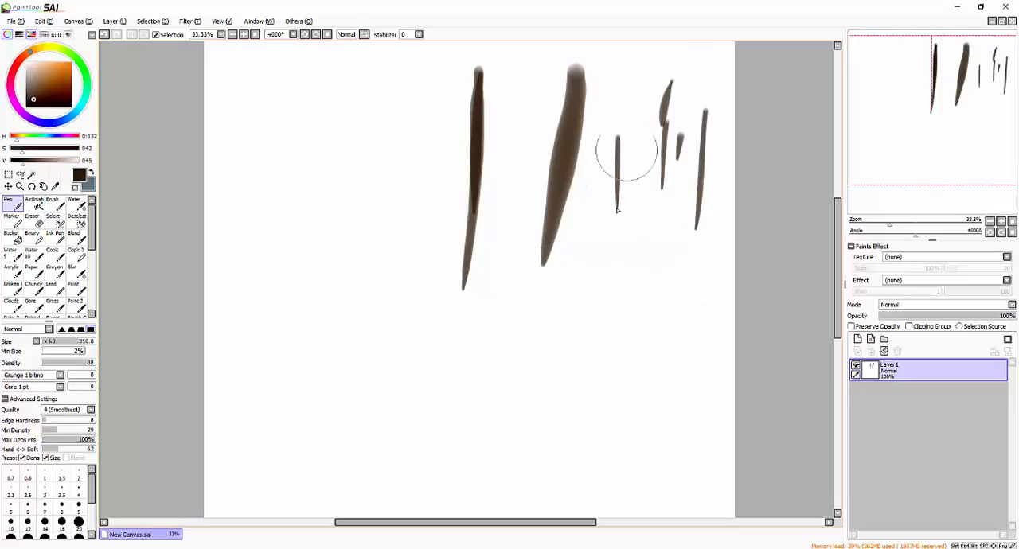
mouse_move(636, 107)
mouse_down()
mouse_move(636, 199)
mouse_move(587, 253)
mouse_up()
- Paint a group of curved Pen strokes to the left of the thick strokes
mouse_move(274, 147)
mouse_down()
mouse_move(318, 97)
mouse_move(398, 80)
mouse_up()
drag(342, 140, 440, 168)
drag(414, 130, 350, 225)
drag(259, 187, 362, 146)
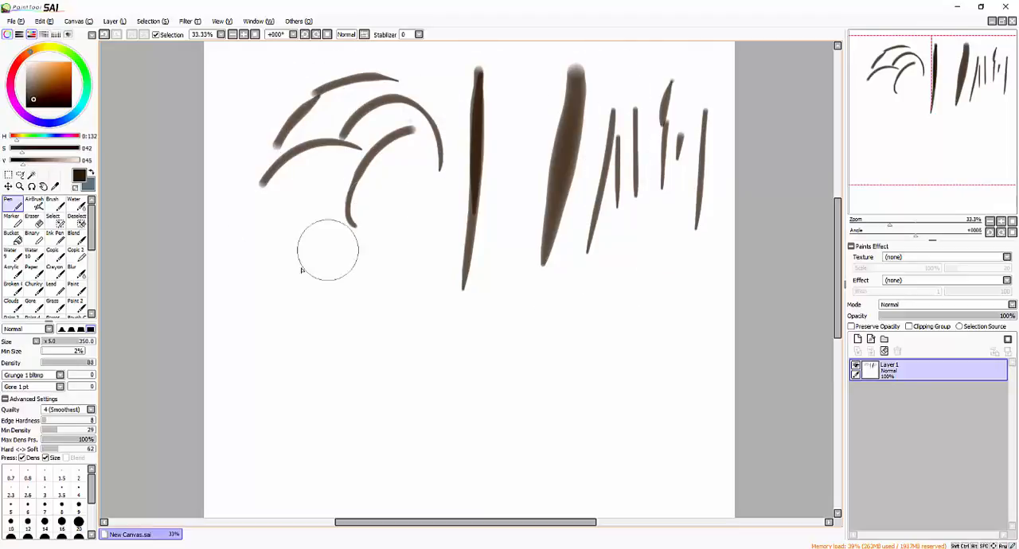
- Add short and wavy Pen strokes beneath the curves and thick strokes, and thin downward strokes at the right
drag(295, 275, 362, 265)
drag(393, 275, 394, 301)
drag(426, 269, 444, 284)
drag(514, 199, 541, 342)
mouse_move(624, 255)
mouse_down()
mouse_move(627, 318)
mouse_move(677, 395)
mouse_up()
drag(664, 224, 657, 342)
drag(700, 266, 689, 348)
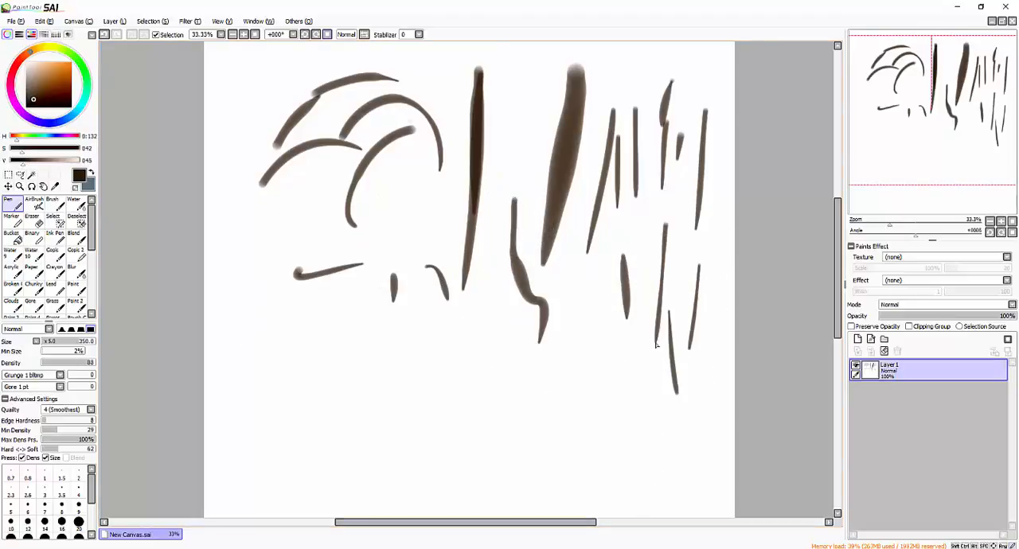
- Set the Stabilizer to 15 and paint straight and arched Pen strokes in the empty lower area of the canvas
click(419, 35)
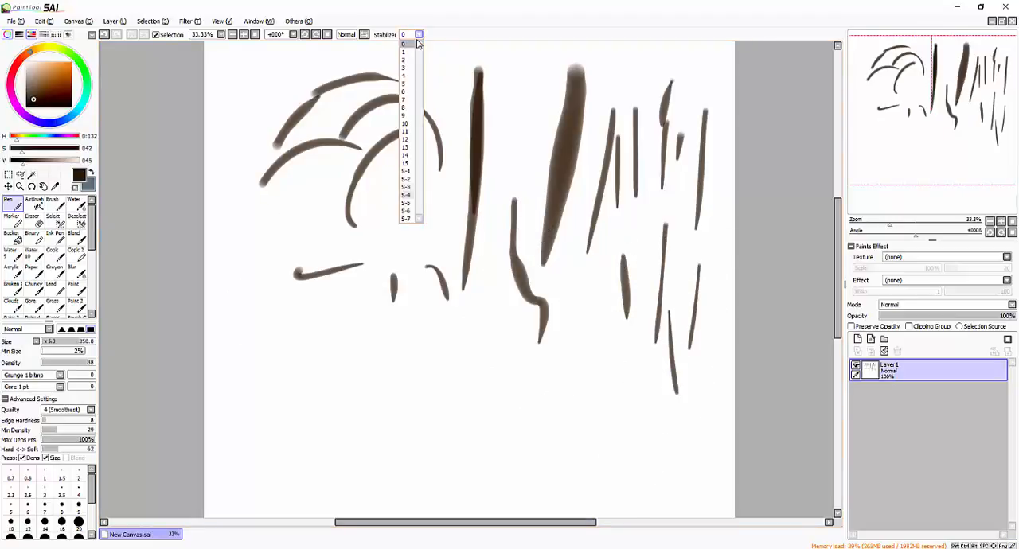
click(405, 164)
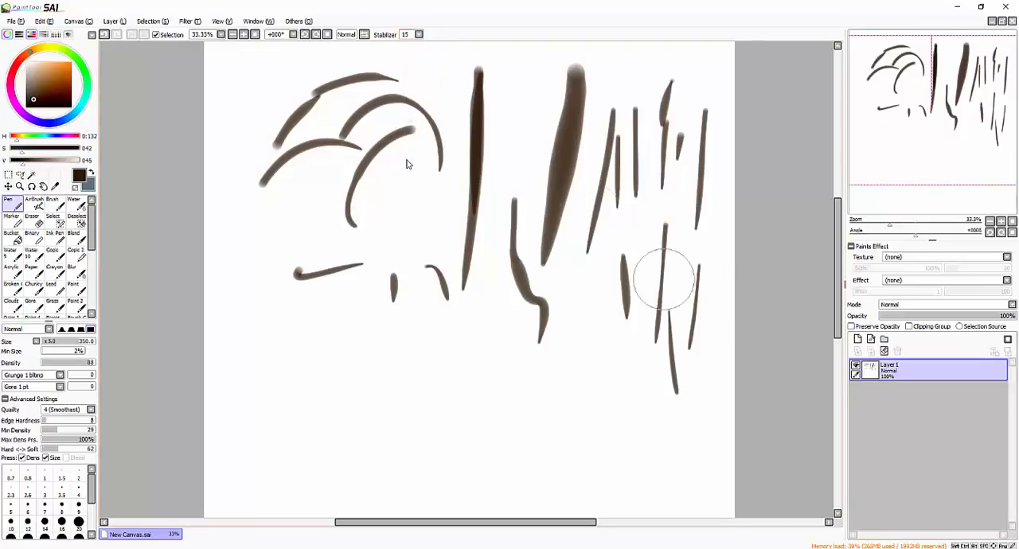
scroll(406, 164, down, 4)
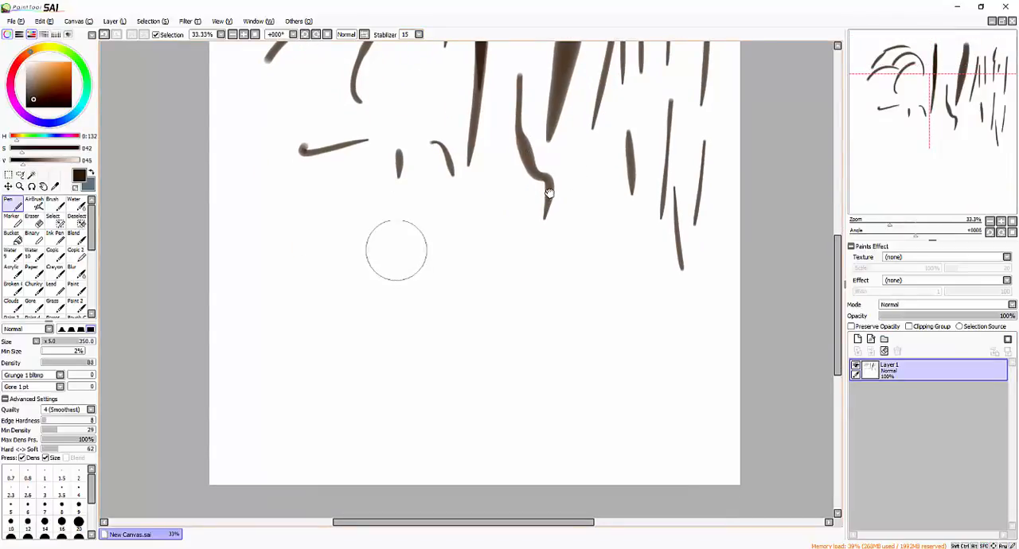
drag(390, 223, 390, 398)
drag(388, 255, 382, 423)
drag(413, 293, 464, 416)
drag(526, 253, 517, 430)
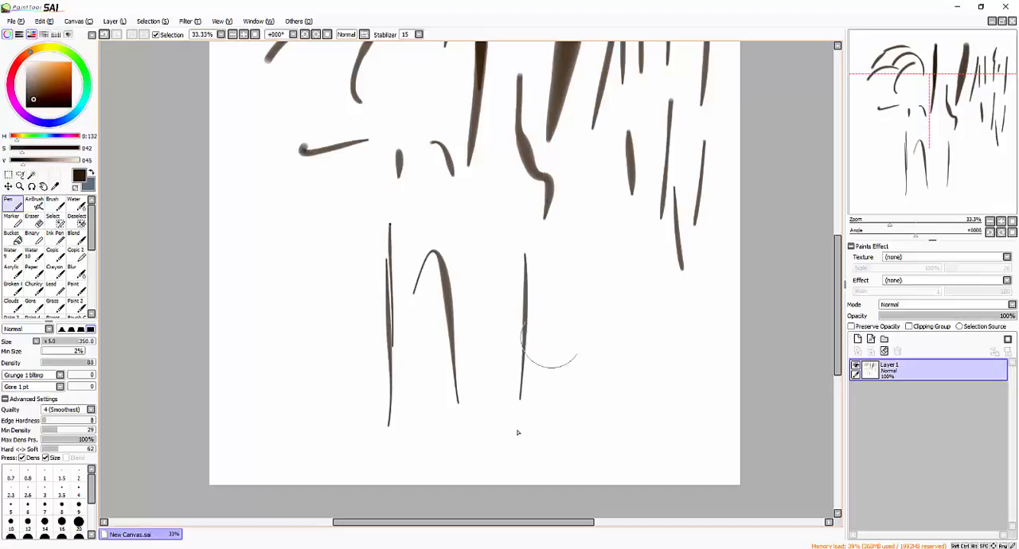
- Paint three thin downward Pen strokes in the empty lower-right area of the canvas
drag(568, 277, 558, 445)
drag(615, 265, 608, 438)
drag(675, 292, 669, 480)
scroll(680, 448, down, 1)
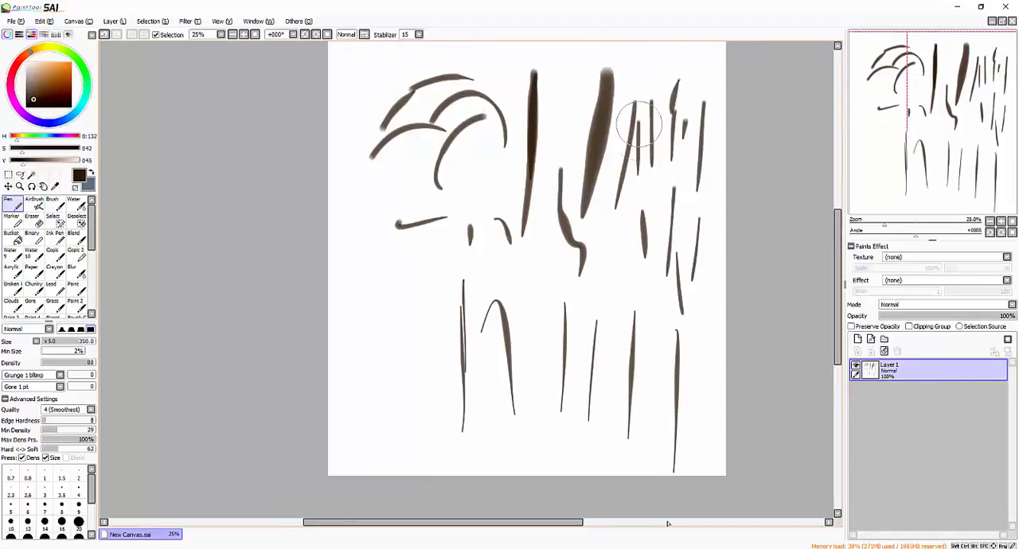
scroll(589, 287, up, 1)
- Paint three thick downward Pen strokes with tapered ends in the empty lower-left area of the canvas
drag(407, 185, 411, 338)
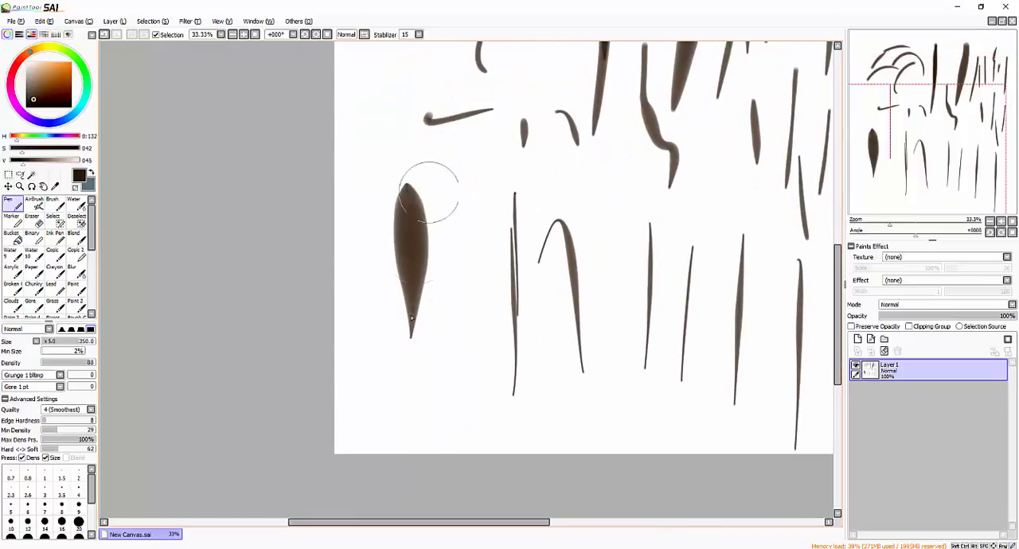
drag(450, 171, 450, 383)
drag(484, 156, 467, 431)
drag(719, 141, 681, 133)
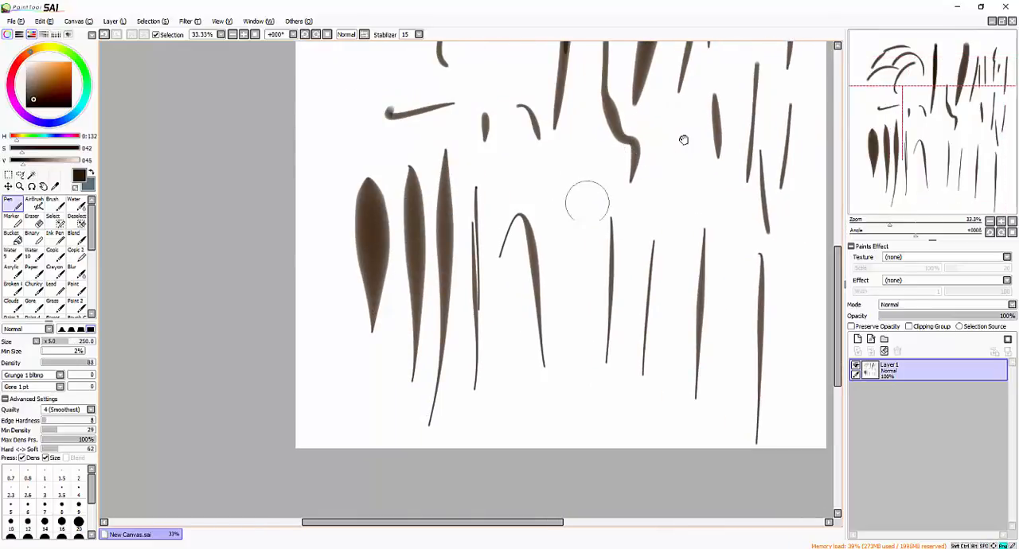
- Paint several arched Pen strokes with brush size 250 over the thin lines in the lower-right area
drag(554, 255, 651, 207)
drag(571, 288, 647, 210)
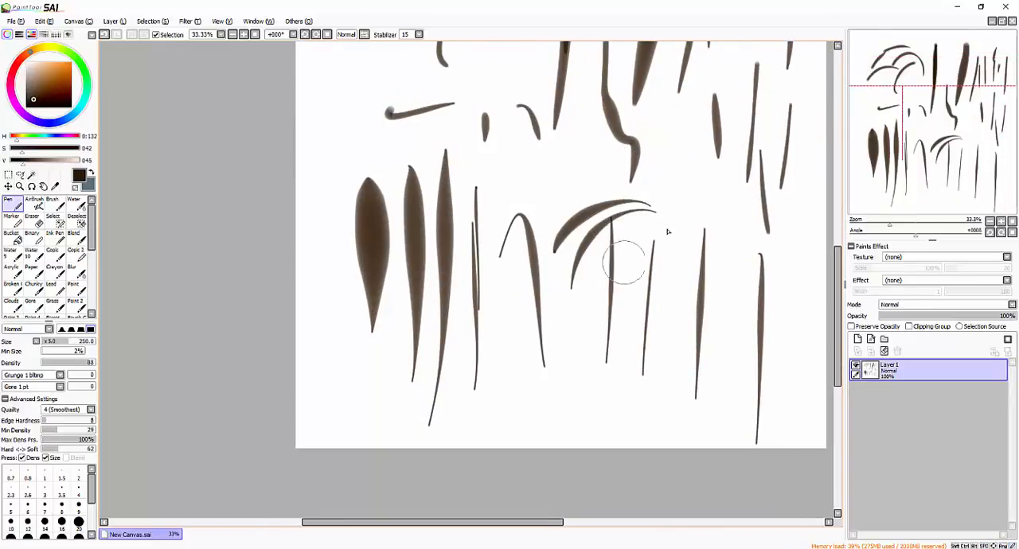
drag(591, 301, 757, 245)
drag(768, 186, 678, 234)
scroll(732, 220, down, 1)
- Set the Stabilizer to 0 and paint curved Pen strokes along the upper edge of the canvas
click(420, 34)
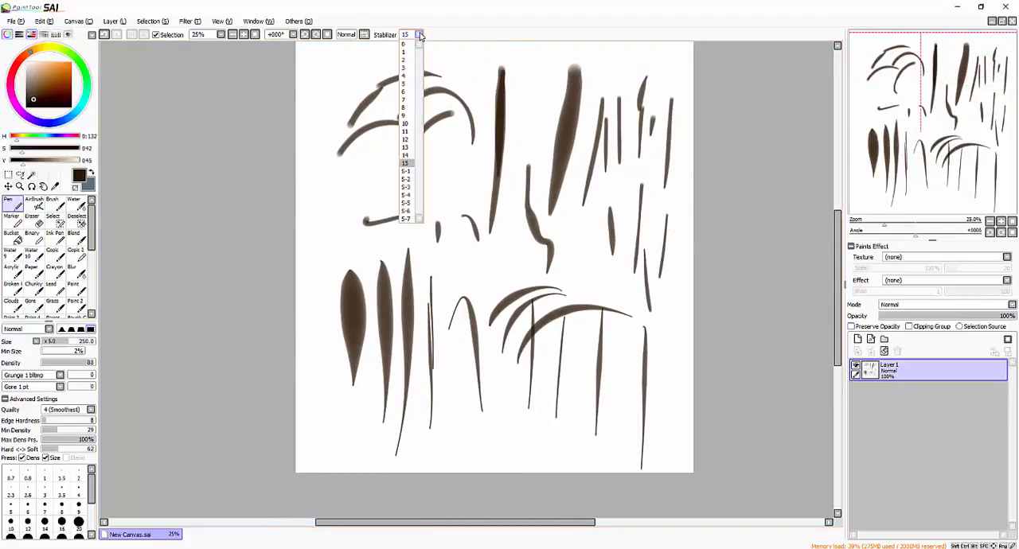
click(407, 47)
drag(598, 136, 637, 156)
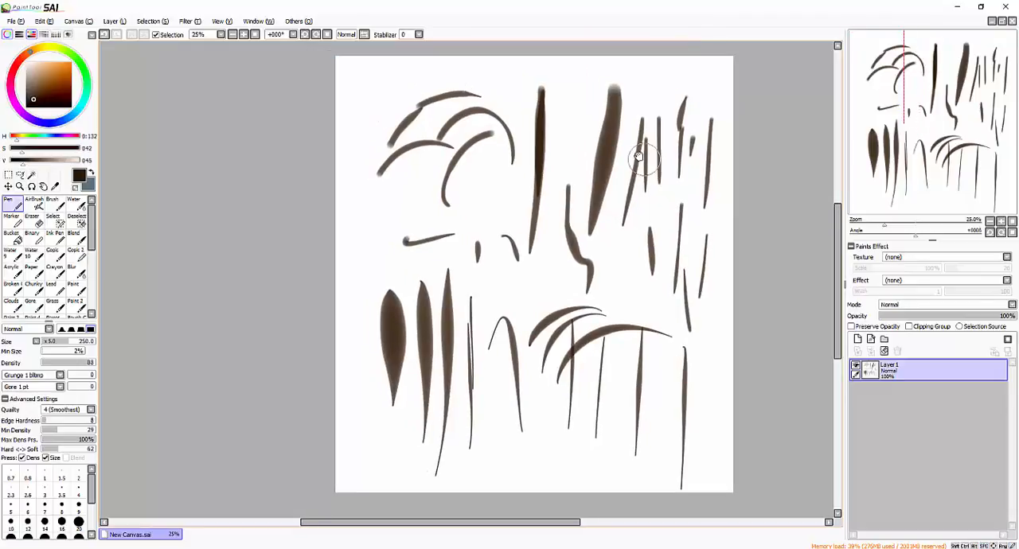
mouse_move(377, 110)
mouse_down()
mouse_move(460, 63)
mouse_move(434, 78)
mouse_move(461, 84)
mouse_up()
mouse_move(370, 144)
mouse_down()
mouse_move(462, 90)
mouse_move(561, 93)
mouse_up()
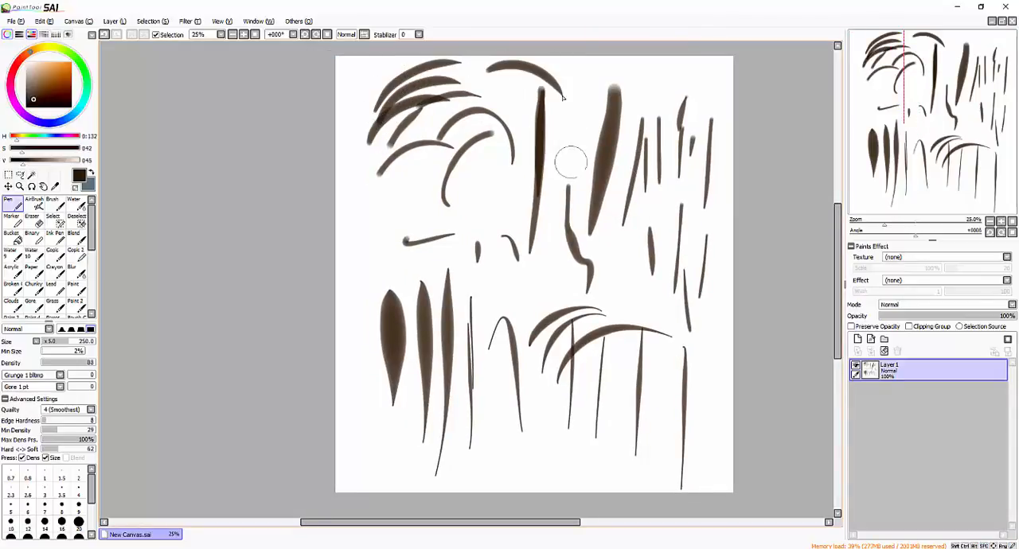
mouse_move(575, 58)
mouse_down()
mouse_move(588, 76)
mouse_move(596, 148)
mouse_up()
- Set the Stabilizer to 5
drag(754, 315, 749, 281)
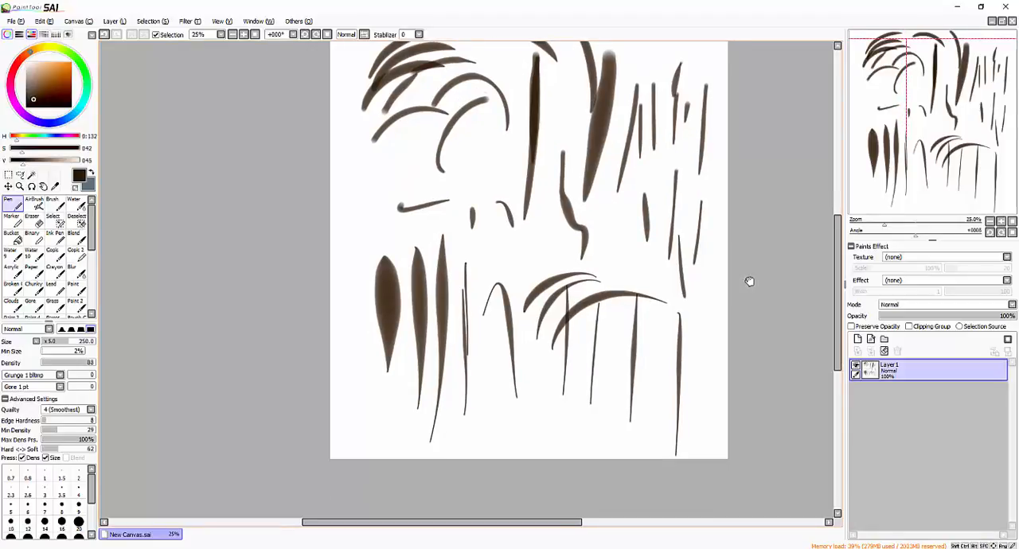
drag(749, 282, 712, 169)
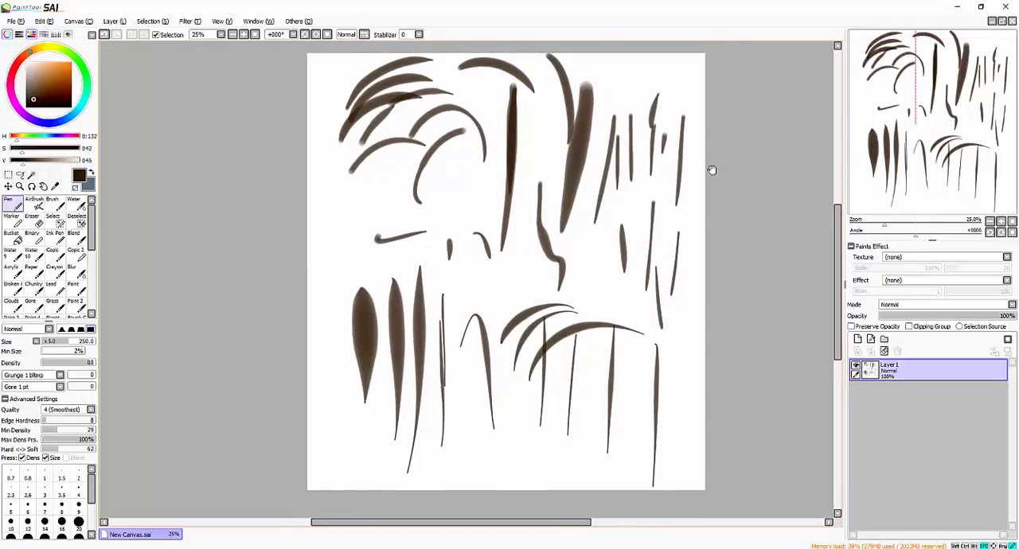
scroll(711, 169, down, 2)
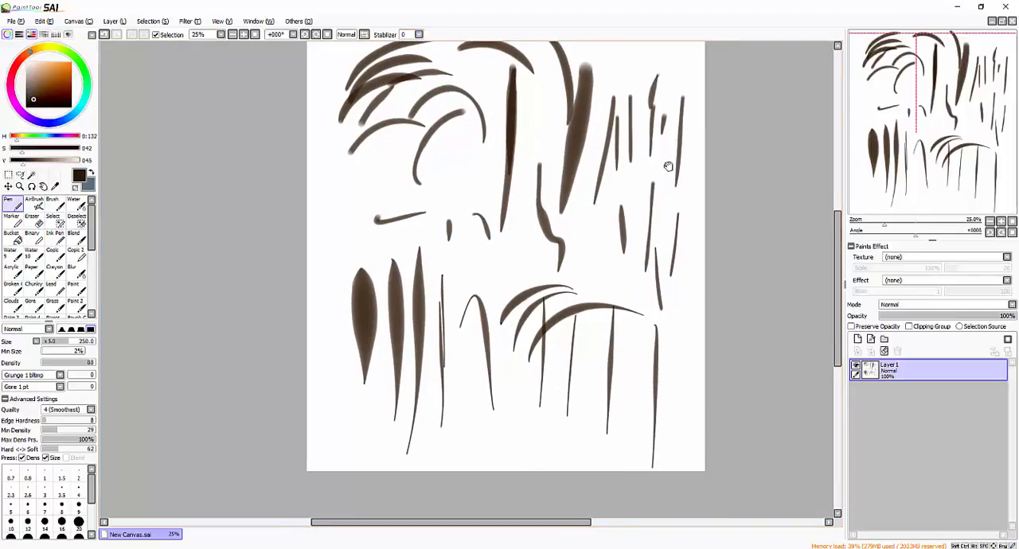
click(418, 34)
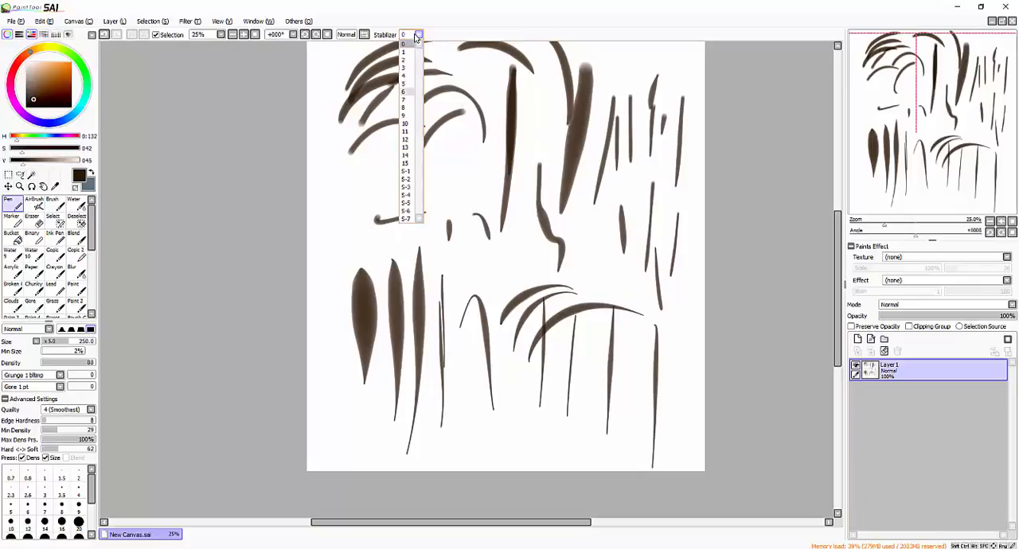
click(407, 87)
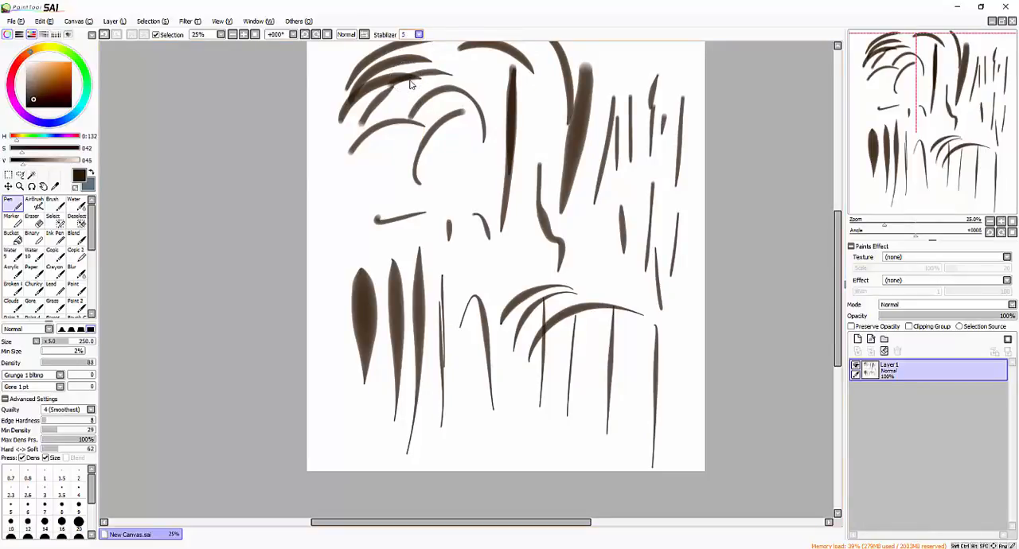
click(420, 34)
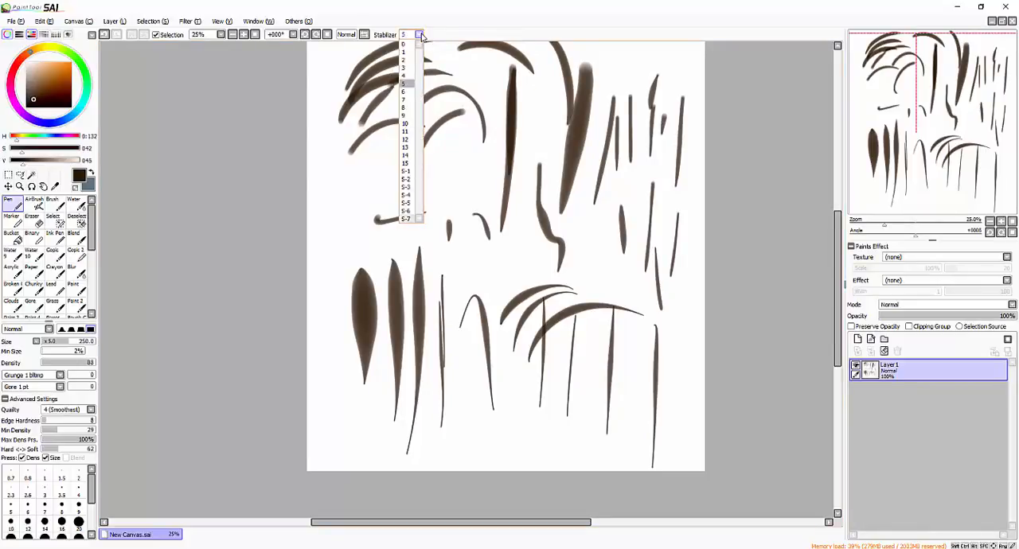
click(421, 36)
drag(226, 224, 192, 255)
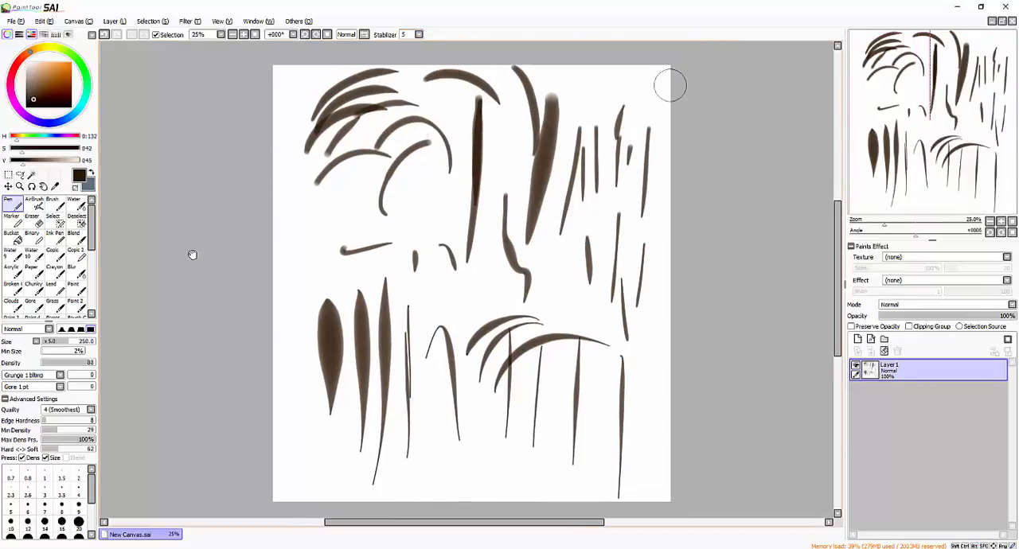
scroll(836, 229, up, 5)
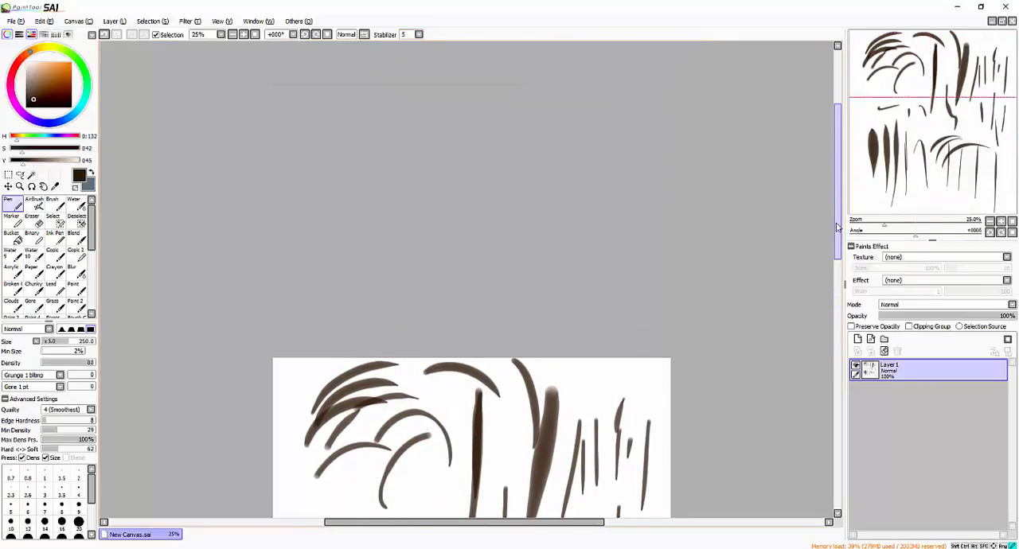
scroll(836, 228, down, 5)
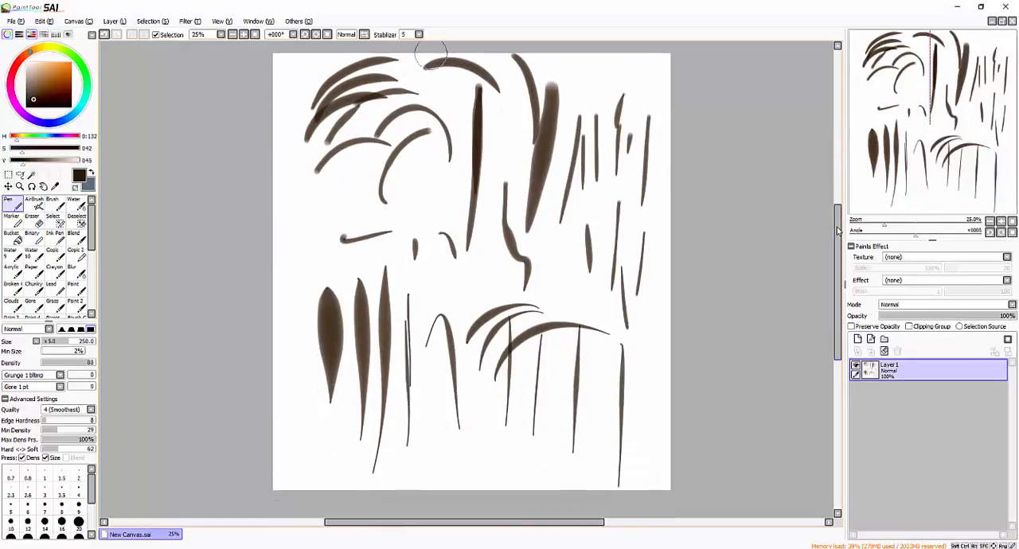
click(419, 35)
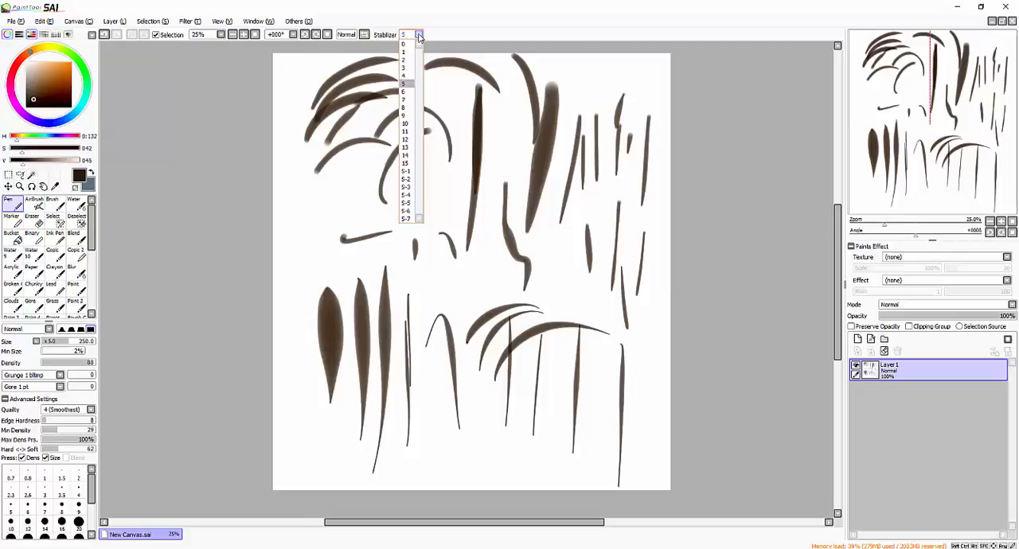
click(419, 35)
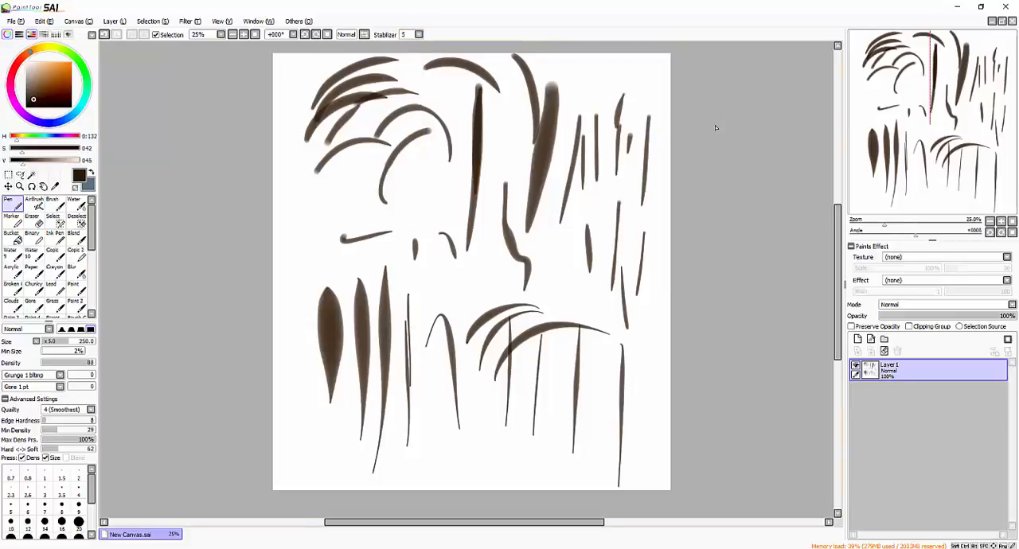
- Clear all the practice strokes from Layer1
drag(776, 79, 757, 101)
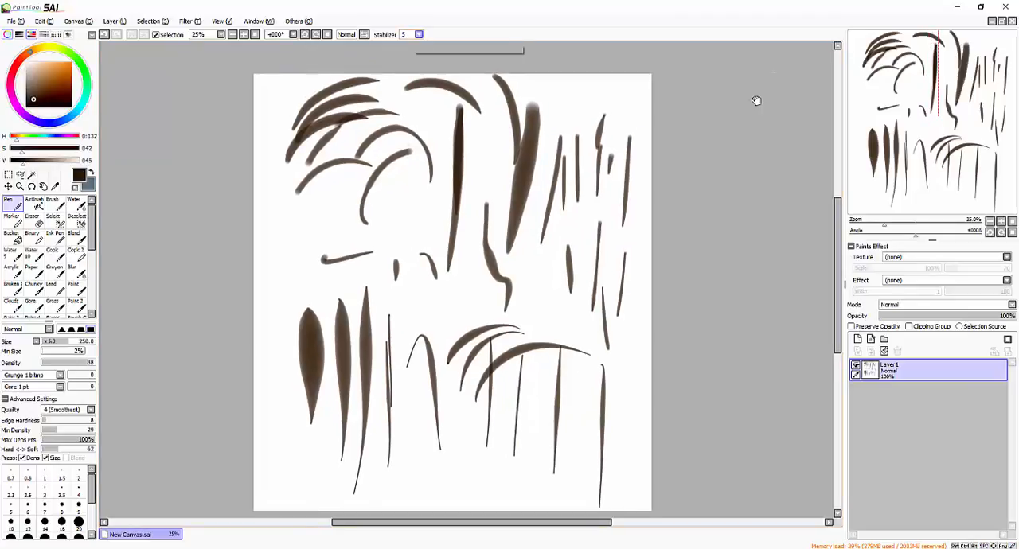
click(884, 352)
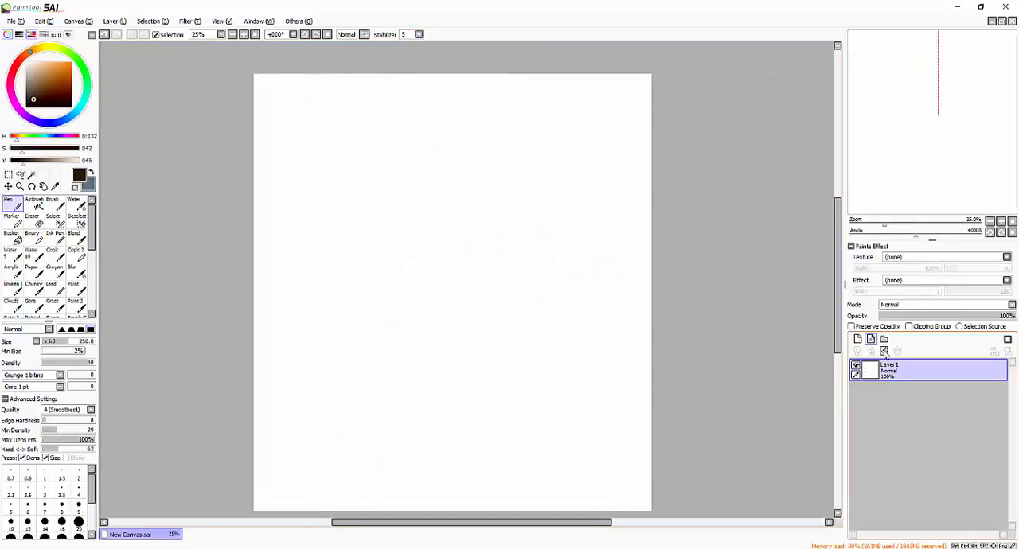
drag(700, 140, 707, 104)
drag(662, 244, 654, 227)
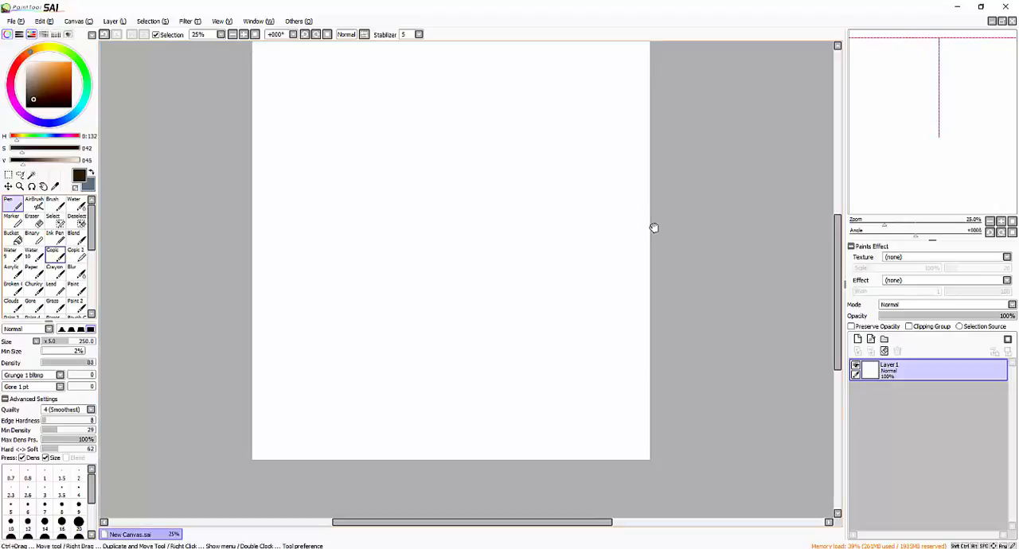
- Sketch curved hair strokes near the top of the canvas with the Ink Pen at size 200
click(55, 238)
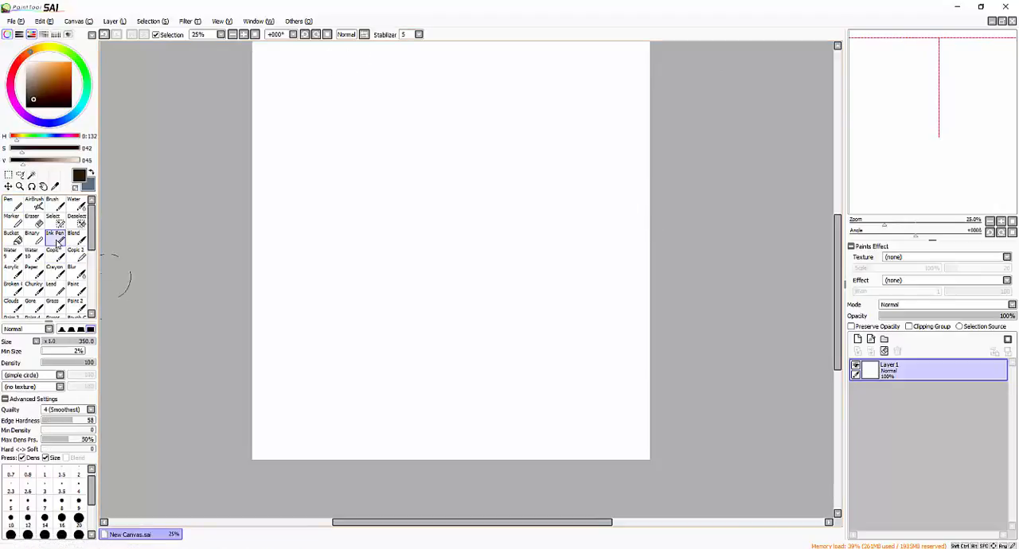
scroll(343, 274, up, 1)
mouse_move(497, 181)
mouse_down()
mouse_move(565, 155)
mouse_move(546, 240)
mouse_up()
key(bracketleft)
key(bracketleft)
key(bracketleft)
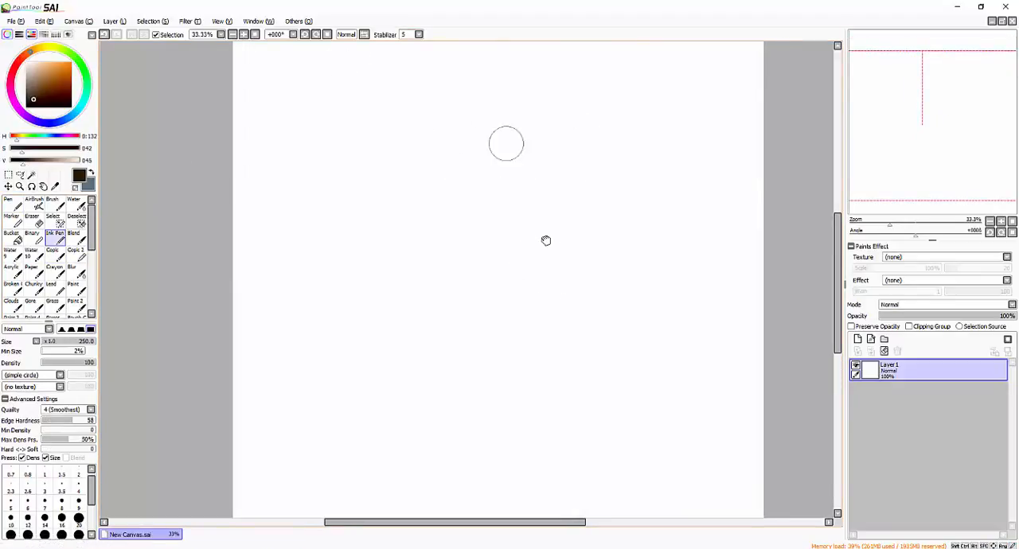
drag(507, 145, 579, 99)
mouse_move(549, 135)
mouse_down()
mouse_move(612, 107)
mouse_move(656, 108)
mouse_up()
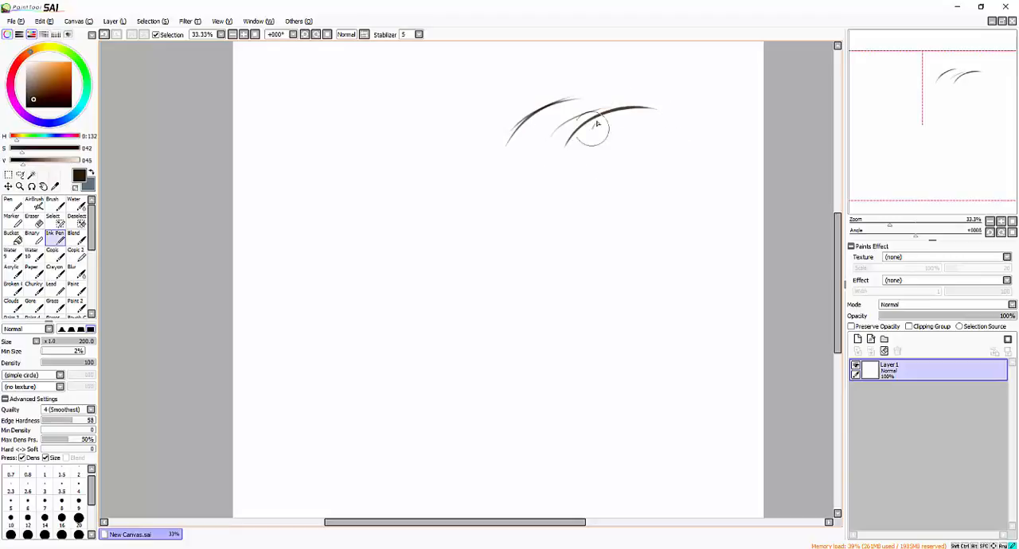
drag(597, 121, 585, 148)
drag(591, 141, 573, 185)
drag(649, 125, 659, 85)
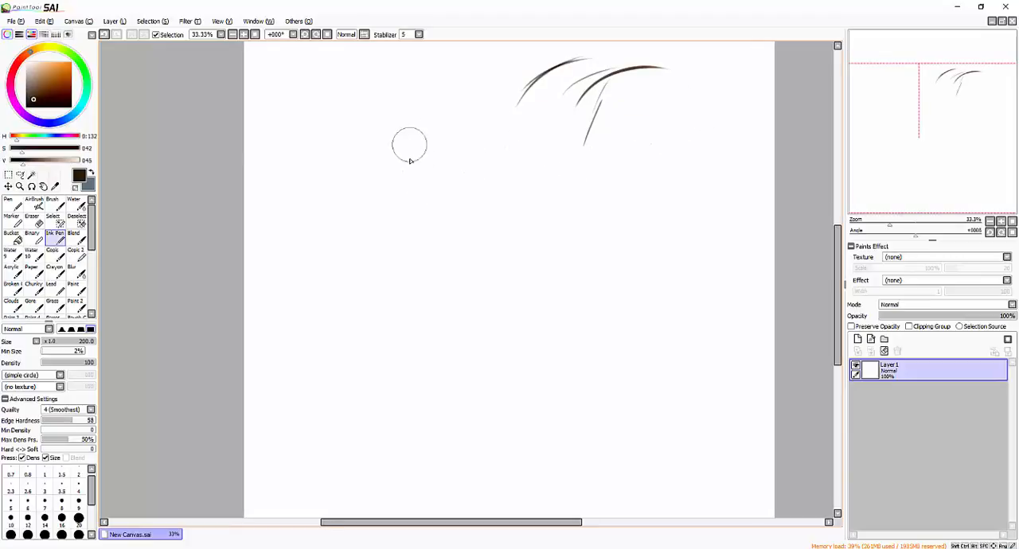
- Reduce the Ink Pen size to 160 and sketch the face outline, jaw and ear below the hair strokes
key(bracketleft)
mouse_move(414, 189)
mouse_down()
mouse_move(408, 117)
mouse_move(420, 205)
mouse_move(448, 243)
mouse_move(486, 260)
mouse_move(505, 255)
mouse_move(567, 193)
mouse_up()
drag(533, 235, 586, 183)
mouse_move(587, 179)
mouse_down()
mouse_move(612, 111)
mouse_move(584, 129)
mouse_move(610, 116)
mouse_up()
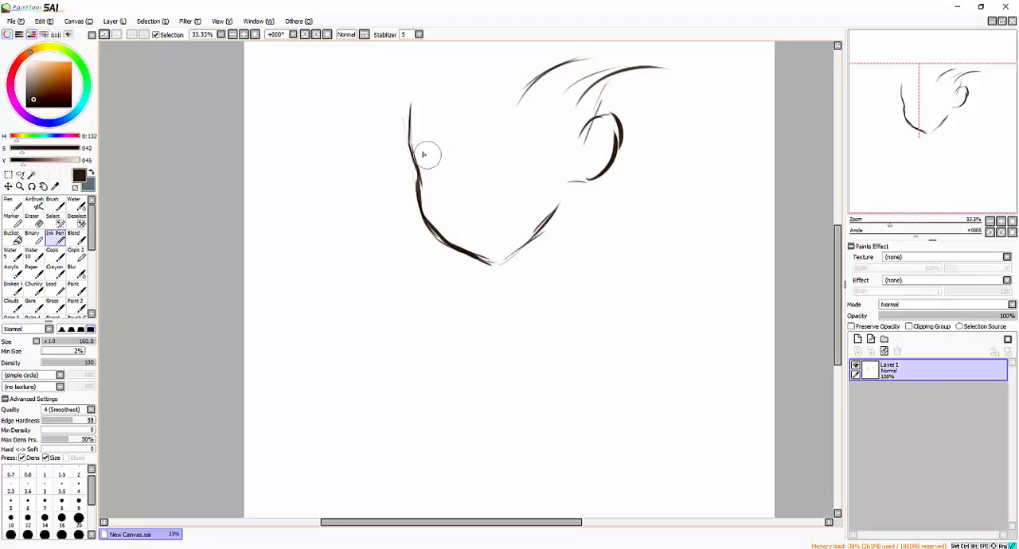
- Sketch the eyes, nose and mouth inside the face, and add long hair strokes along its left side
mouse_move(415, 140)
mouse_down()
mouse_move(442, 154)
mouse_move(436, 168)
mouse_move(417, 151)
mouse_move(429, 152)
mouse_move(415, 162)
mouse_move(434, 157)
mouse_move(435, 172)
mouse_up()
drag(459, 203, 483, 234)
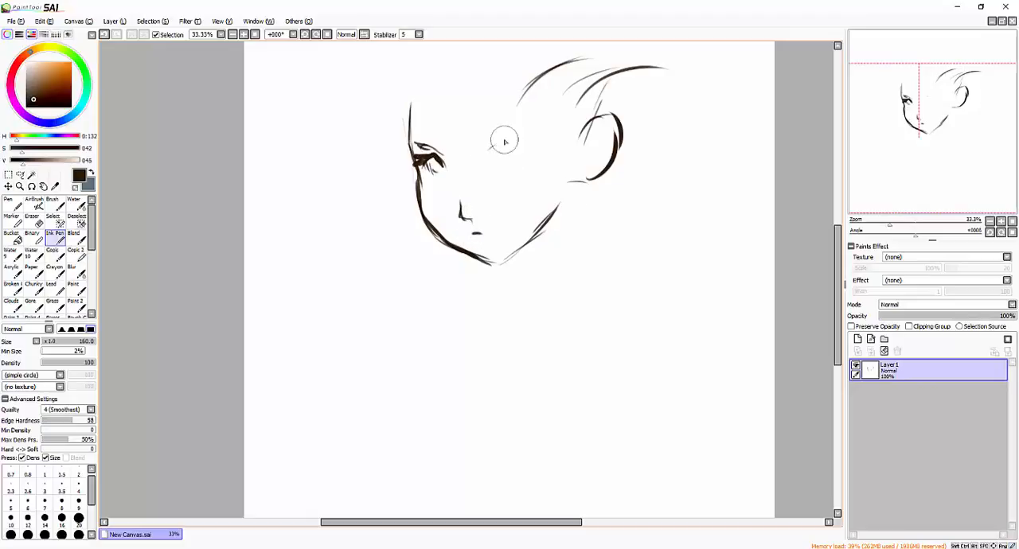
mouse_move(502, 139)
mouse_down()
mouse_move(485, 151)
mouse_move(514, 151)
mouse_up()
mouse_move(492, 153)
mouse_down()
mouse_move(488, 161)
mouse_move(504, 135)
mouse_up()
mouse_move(419, 68)
mouse_down()
mouse_move(358, 227)
mouse_move(353, 293)
mouse_up()
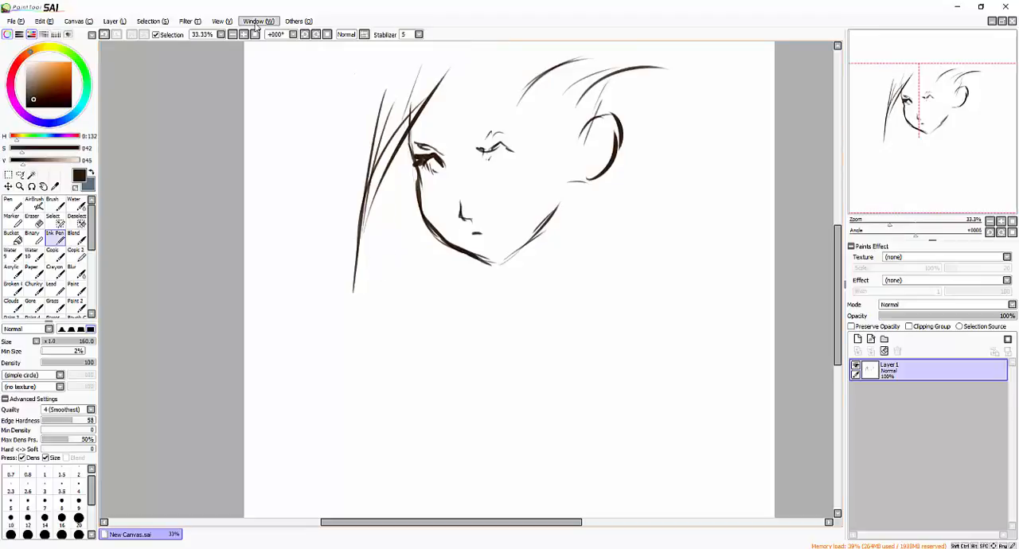
- Toggle the colour wheel's visibility off and back on
click(9, 35)
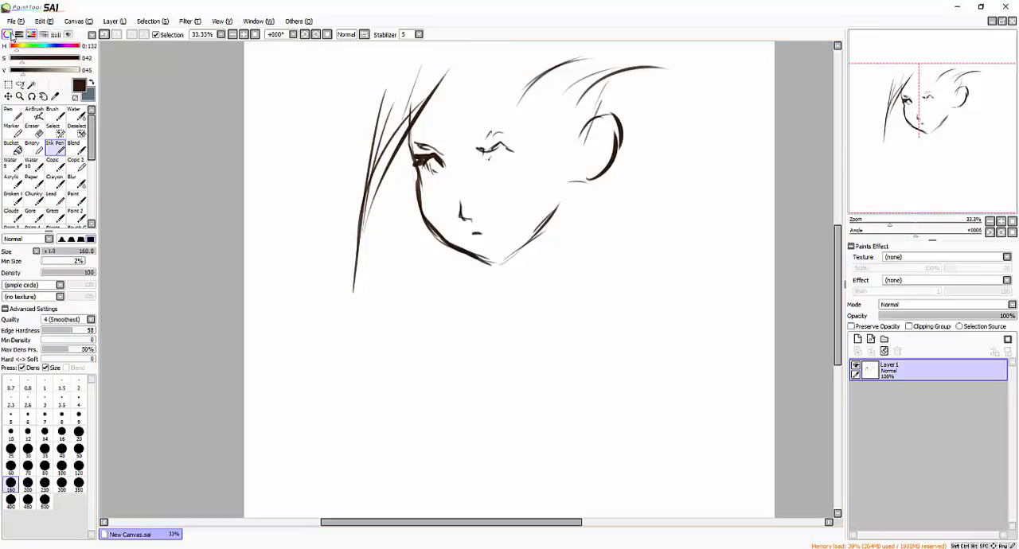
click(8, 35)
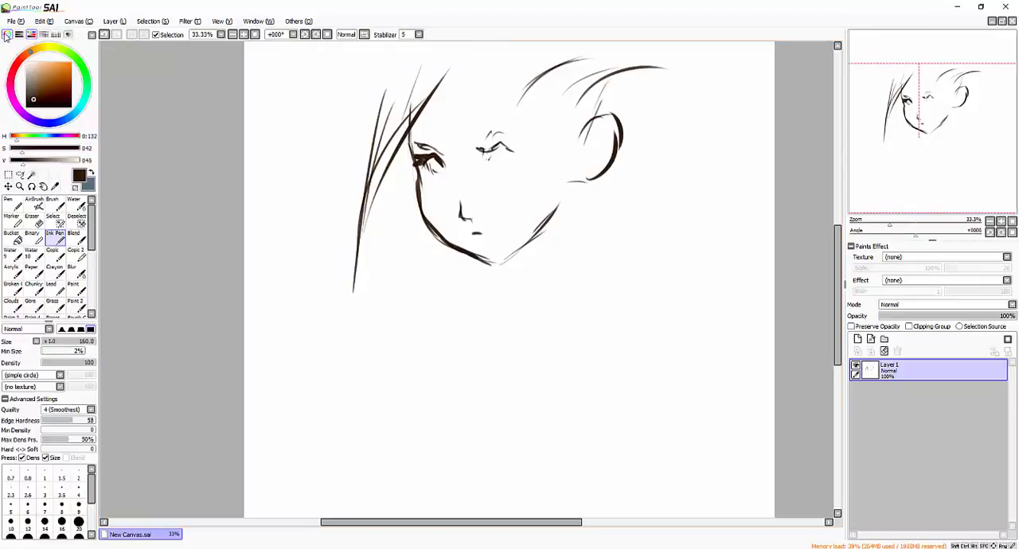
click(7, 35)
click(7, 35)
- Show the RGB sliders, colour mixing bars, swatches and scratchpad, and hide the HSV sliders
click(19, 35)
click(43, 35)
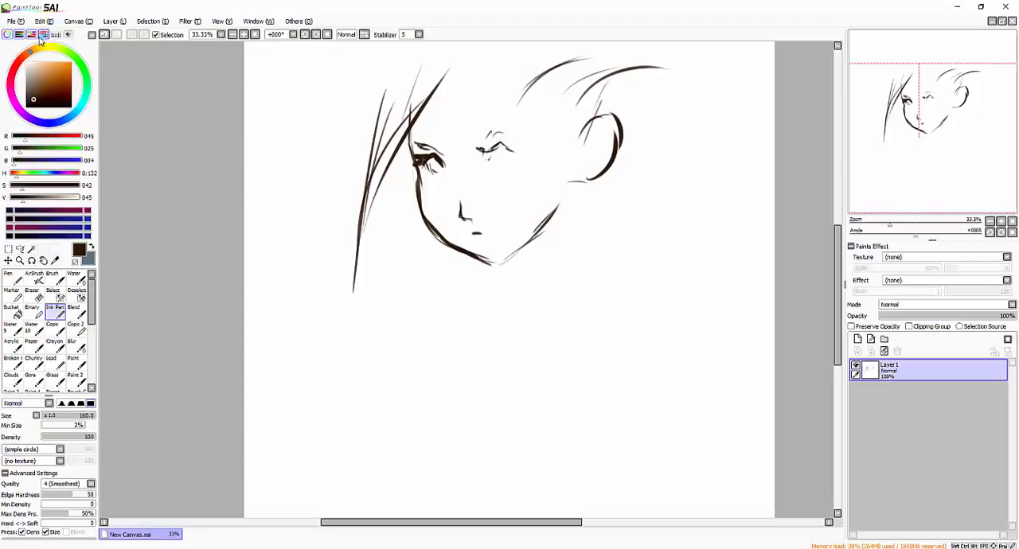
click(31, 35)
click(67, 35)
click(56, 35)
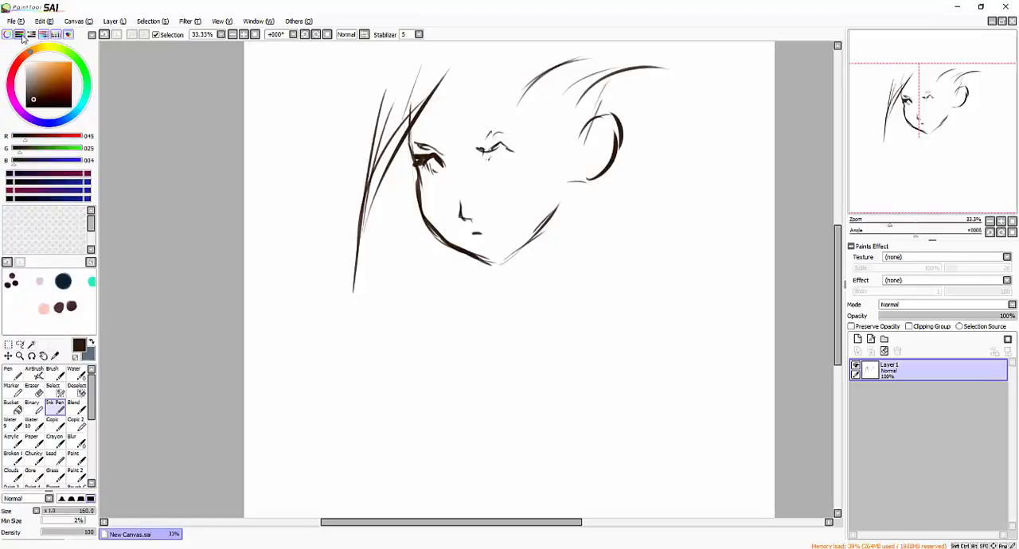
- Hide the RGB sliders, mixing bars, swatches and scratchpad, leaving only the colour wheel displayed
click(19, 35)
click(43, 35)
click(67, 35)
click(55, 35)
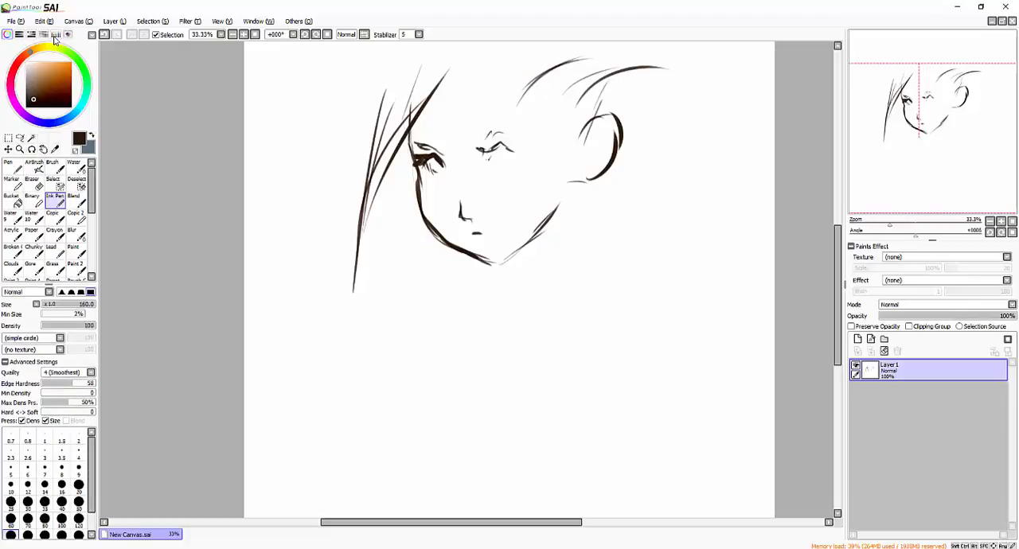
click(8, 35)
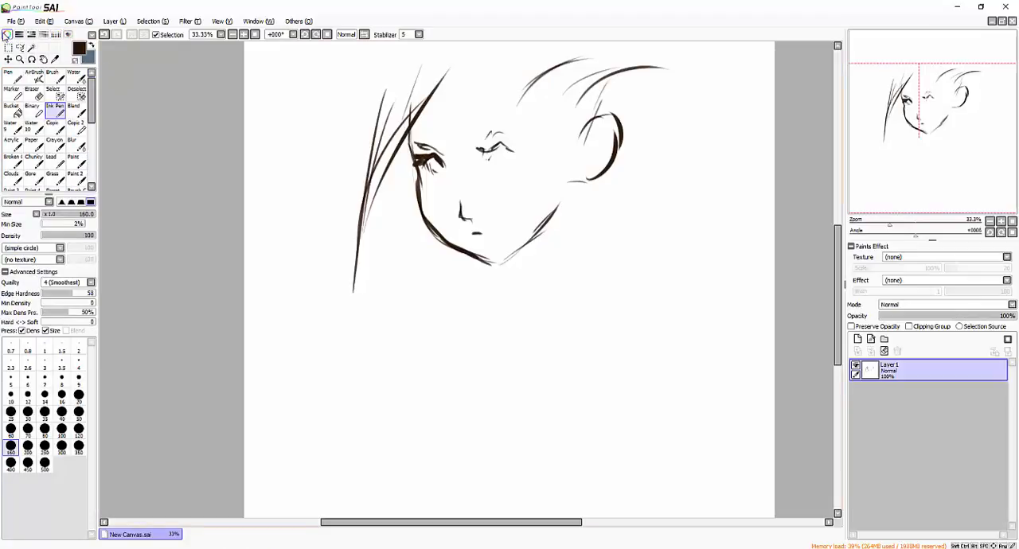
click(7, 35)
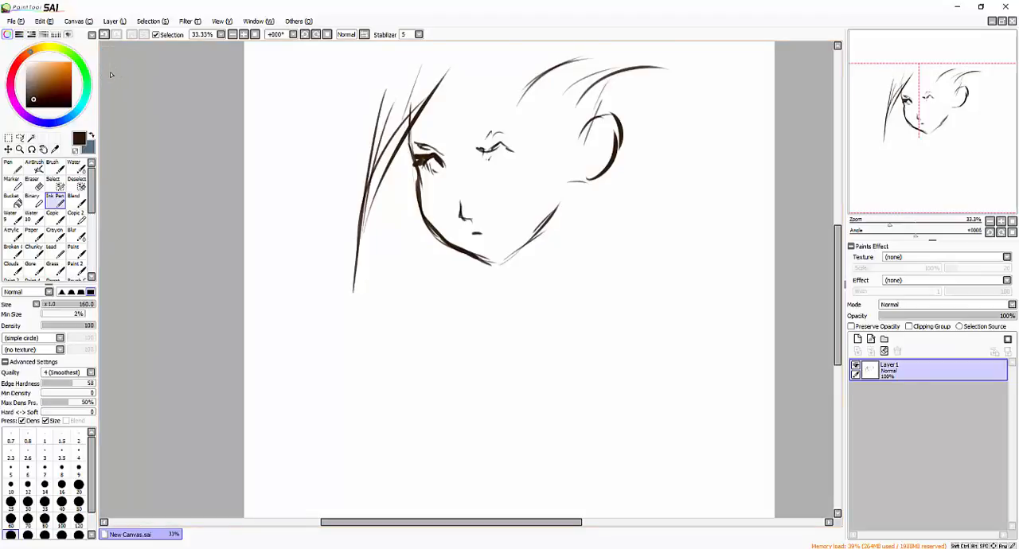
- Choose a dark blue and a brighter blue from the colour wheel and paint diagonal strokes beside the upper-left hair
mouse_move(71, 54)
mouse_down()
mouse_move(54, 123)
mouse_move(78, 107)
mouse_move(52, 122)
mouse_move(11, 80)
mouse_move(73, 80)
mouse_move(50, 46)
mouse_up()
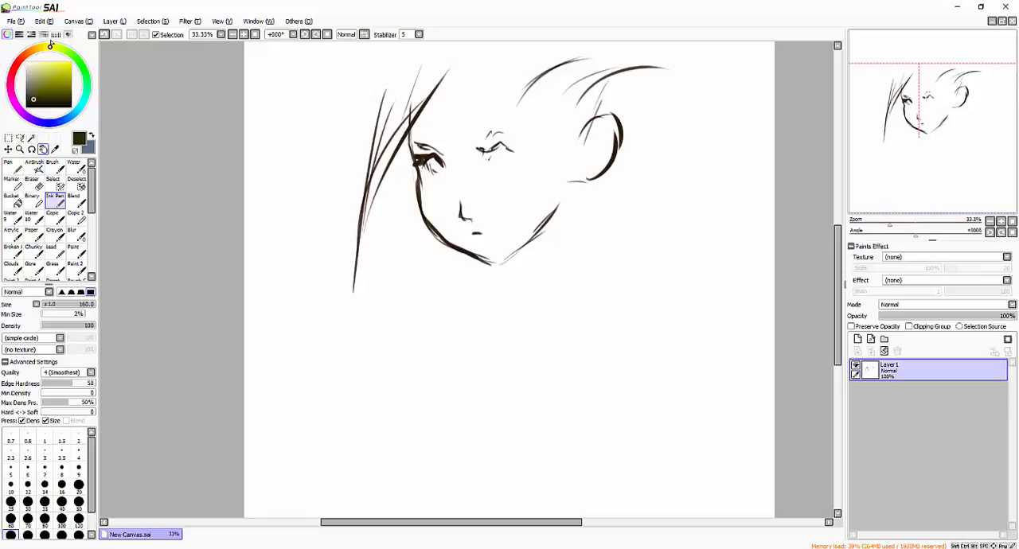
mouse_move(22, 68)
mouse_down()
mouse_move(41, 126)
mouse_move(75, 124)
mouse_up()
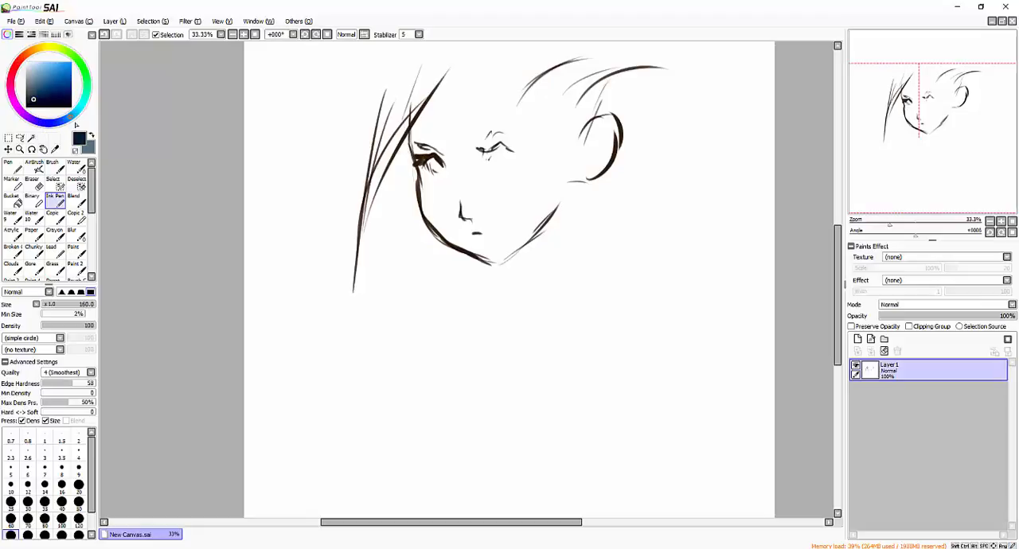
mouse_move(371, 95)
mouse_down()
mouse_move(389, 59)
mouse_move(349, 82)
mouse_move(312, 141)
mouse_move(360, 113)
mouse_move(343, 148)
mouse_up()
click(53, 69)
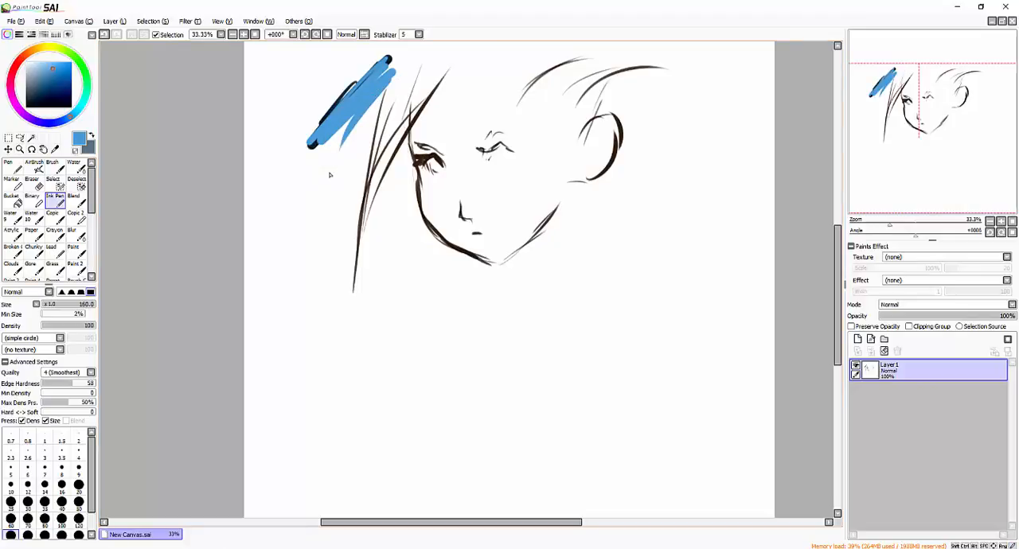
- Paint a muted orange diagonal band beside the blue strokes, and cover it with a more saturated orange
click(29, 52)
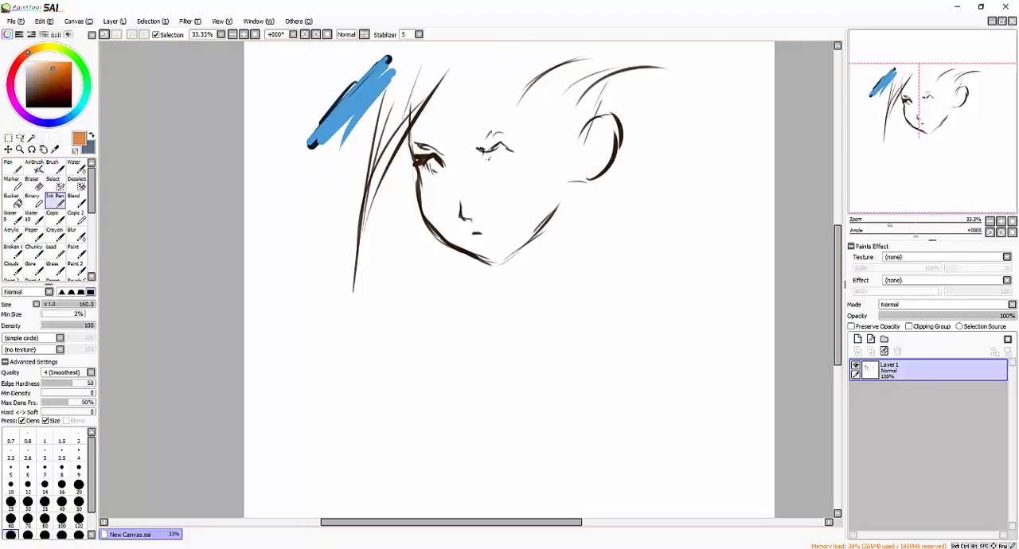
drag(386, 58, 274, 152)
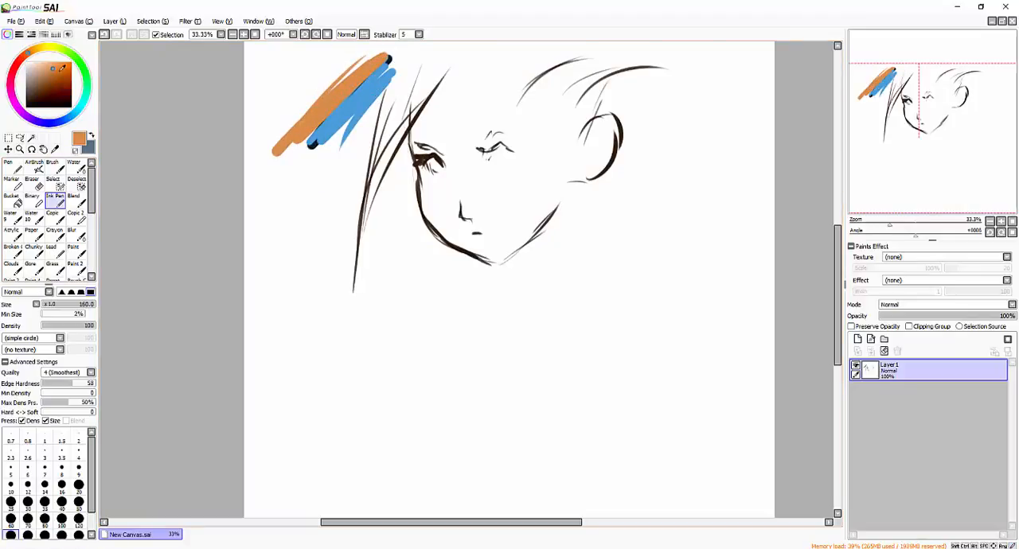
click(65, 65)
drag(373, 59, 278, 144)
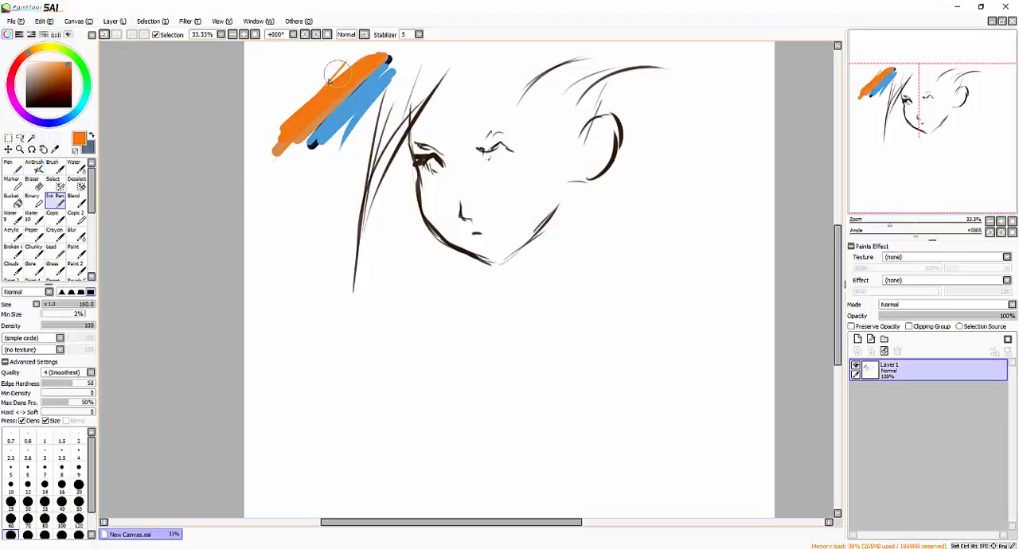
- Paint bright green and purple diagonal bands across the hair strokes on the face's left side
click(73, 55)
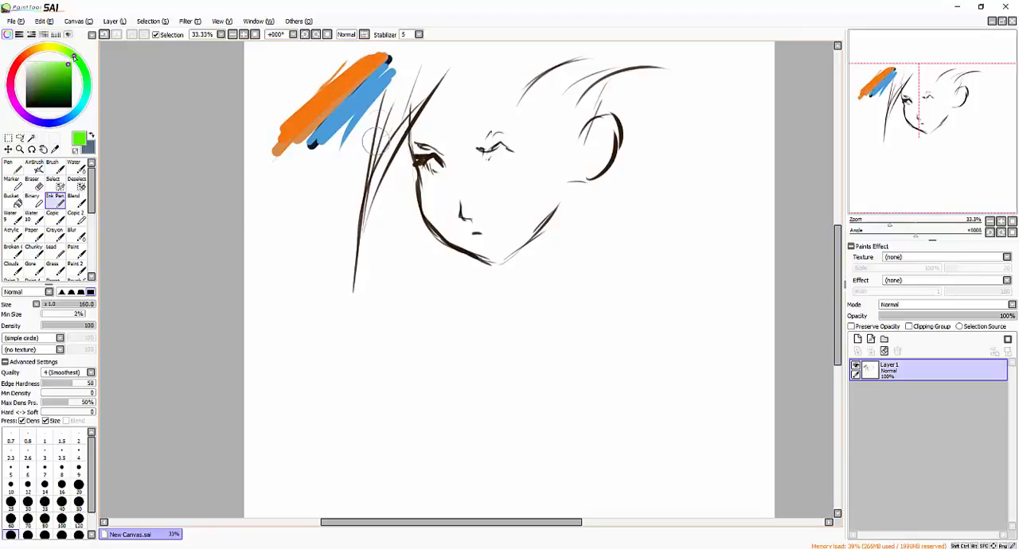
drag(398, 86, 306, 199)
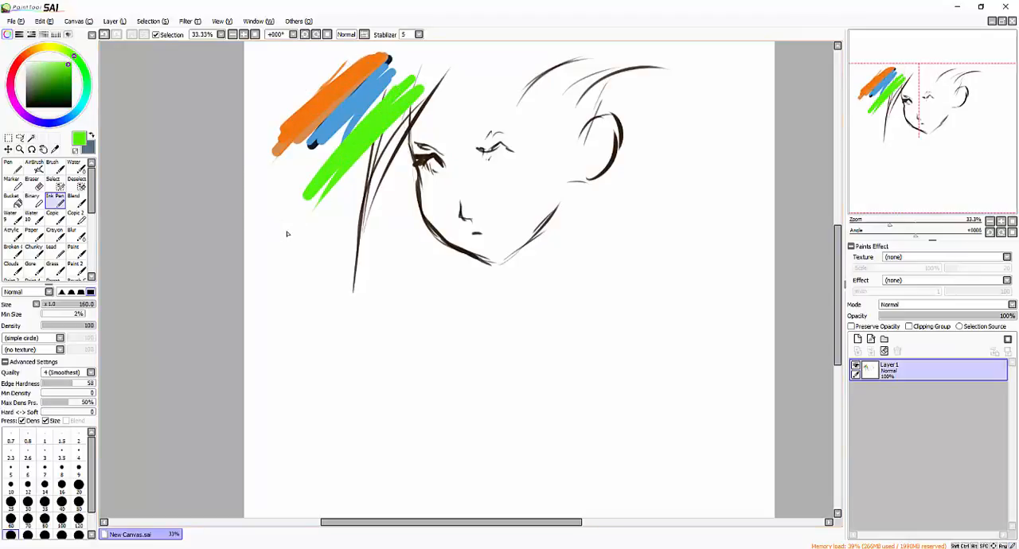
click(23, 114)
drag(406, 111, 319, 211)
drag(447, 94, 358, 205)
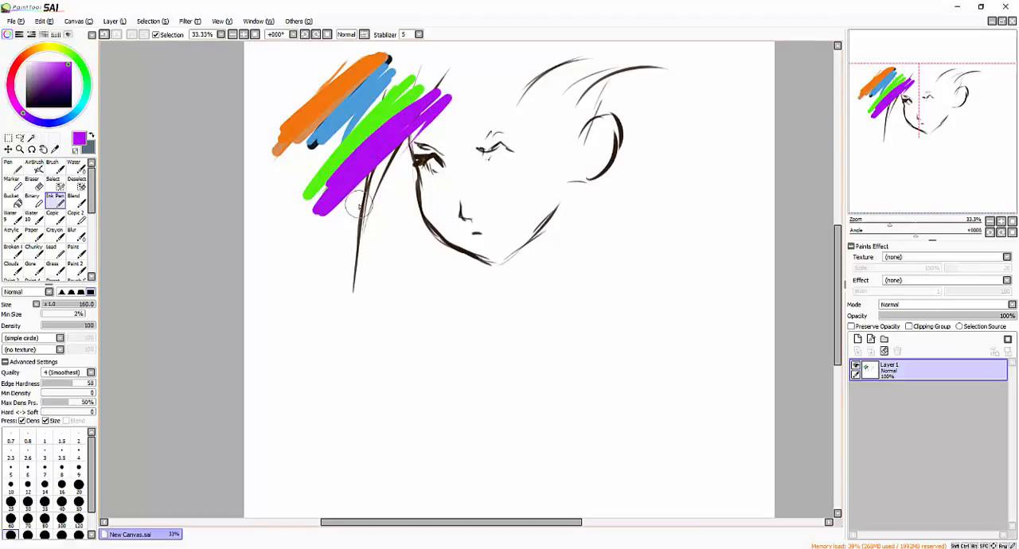
- Paint yellow, violet and sea-green diagonal bands across the ear on the face's right side
click(43, 47)
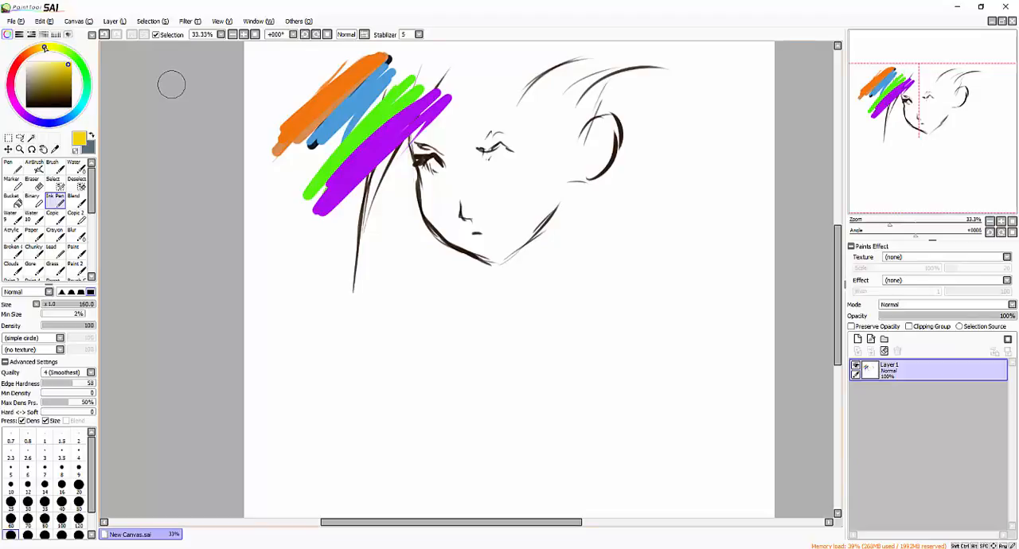
drag(617, 92, 514, 172)
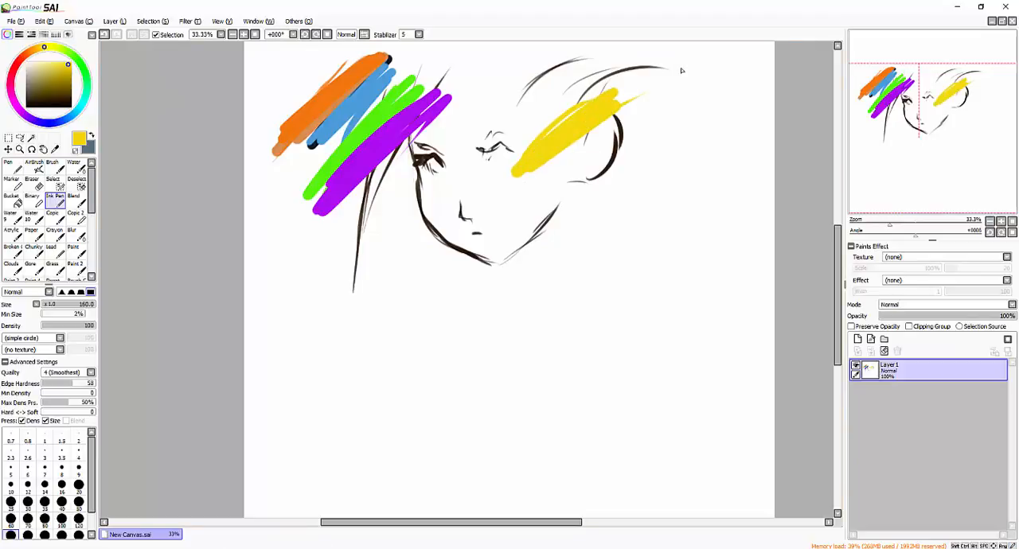
click(31, 119)
mouse_move(609, 113)
mouse_down()
mouse_move(519, 191)
mouse_move(565, 167)
mouse_up()
click(86, 89)
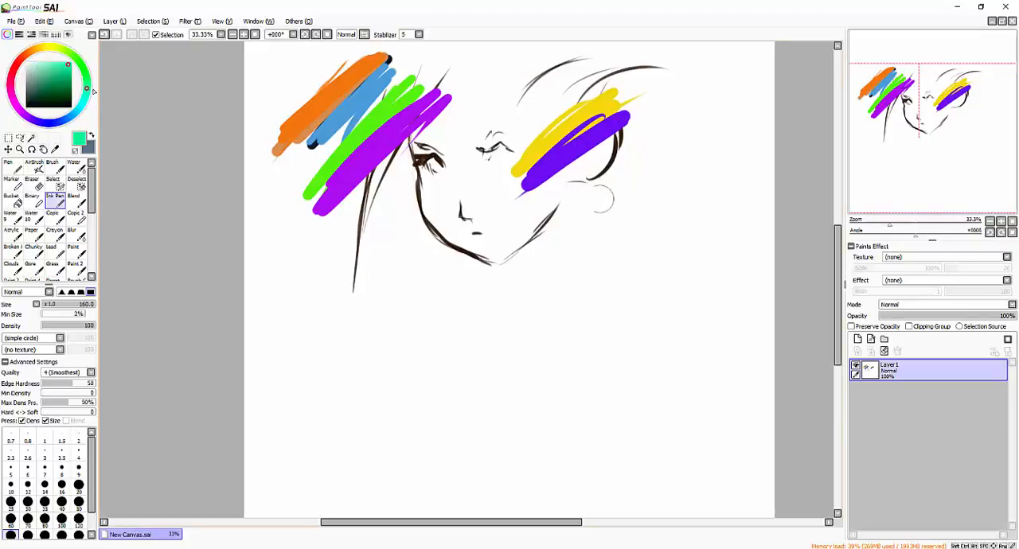
drag(636, 135, 527, 197)
drag(662, 126, 557, 191)
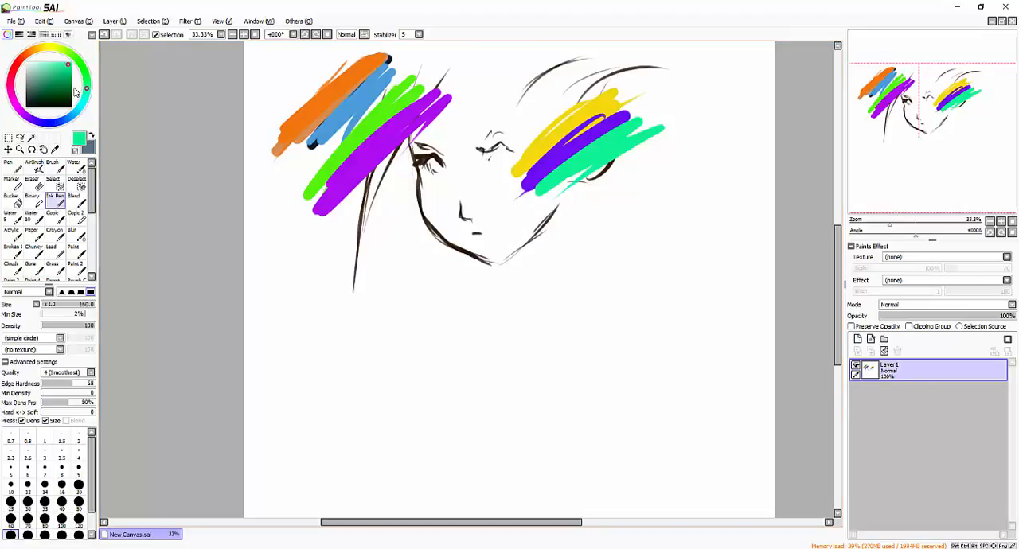
- Shift the colour wheel's hue to cyan and clear everything drawn on Layer 1
mouse_move(86, 90)
mouse_down()
mouse_move(11, 78)
mouse_move(86, 76)
mouse_move(82, 102)
mouse_up()
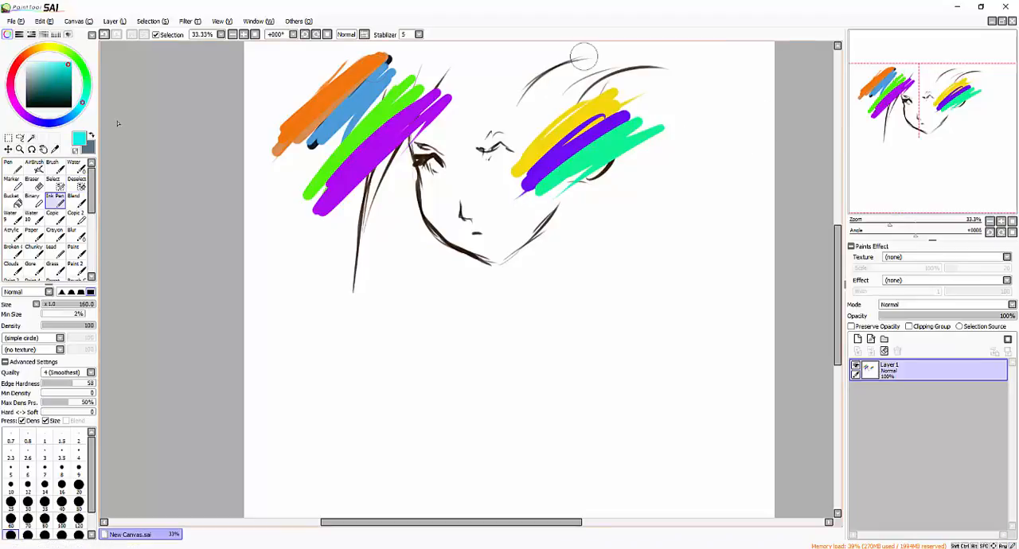
click(883, 352)
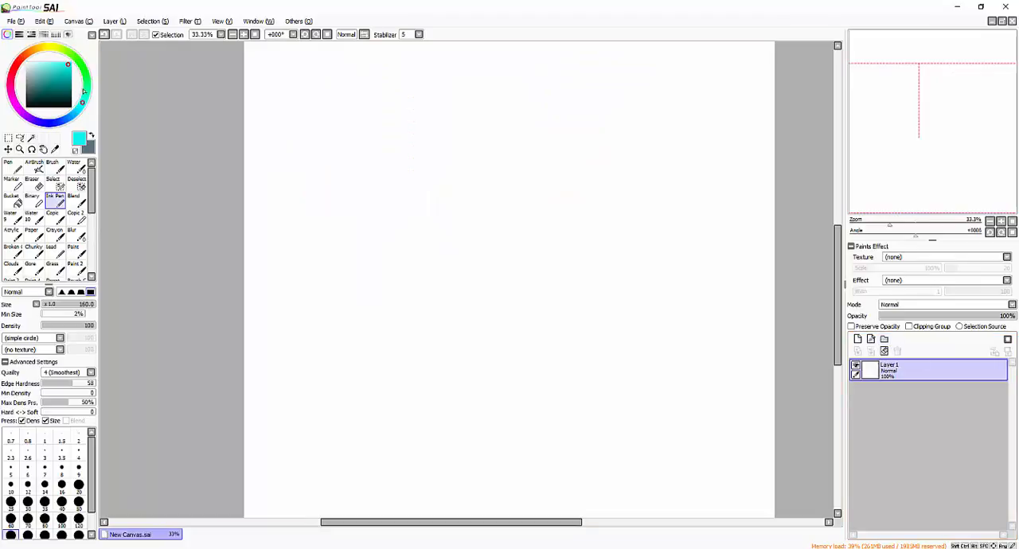
- Activate the Lasso tool and shift the colour wheel's hue to a deep, saturated blue
click(20, 137)
mouse_move(85, 92)
mouse_down()
mouse_move(17, 68)
mouse_move(75, 114)
mouse_up()
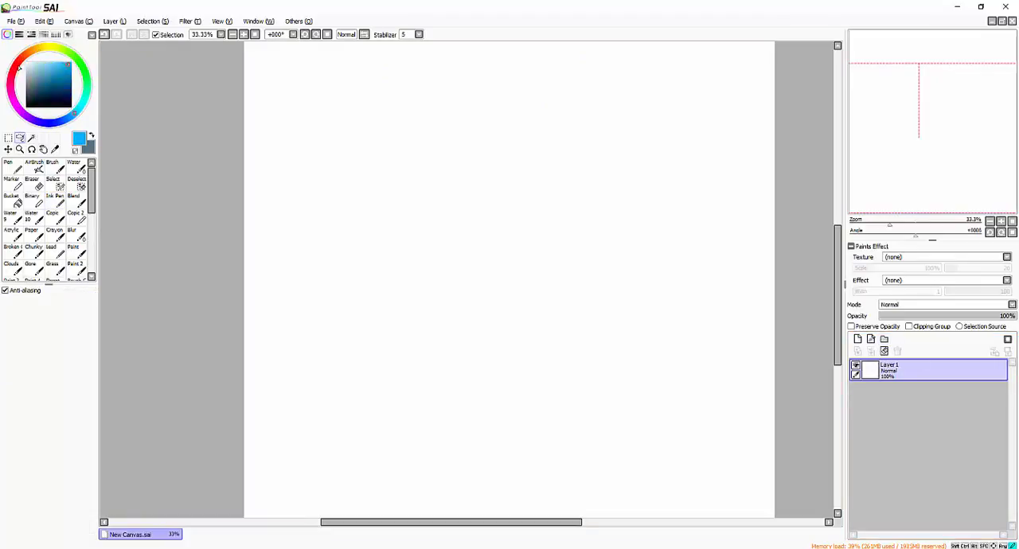
mouse_move(19, 69)
mouse_down()
mouse_move(11, 89)
mouse_move(35, 120)
mouse_move(55, 122)
mouse_up()
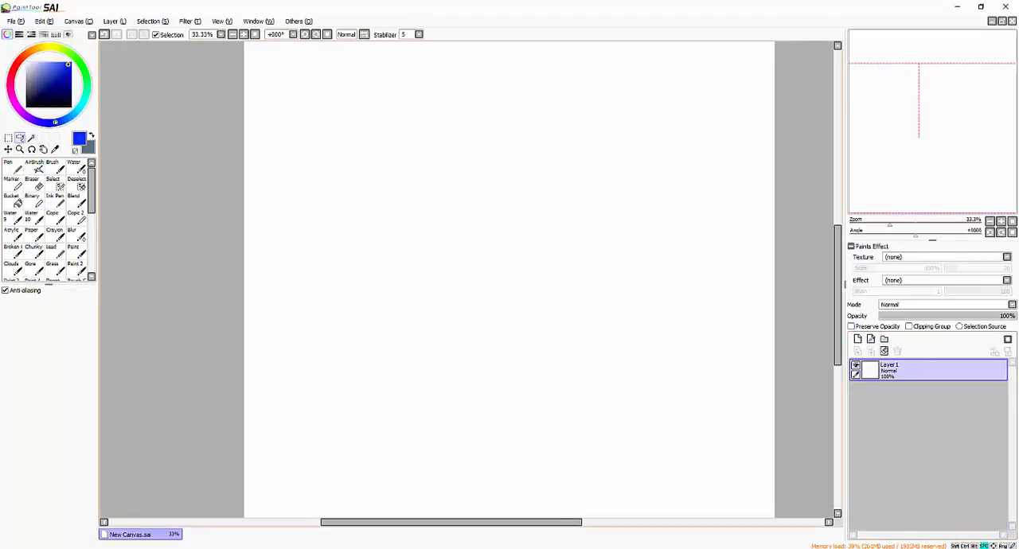
drag(321, 101, 330, 148)
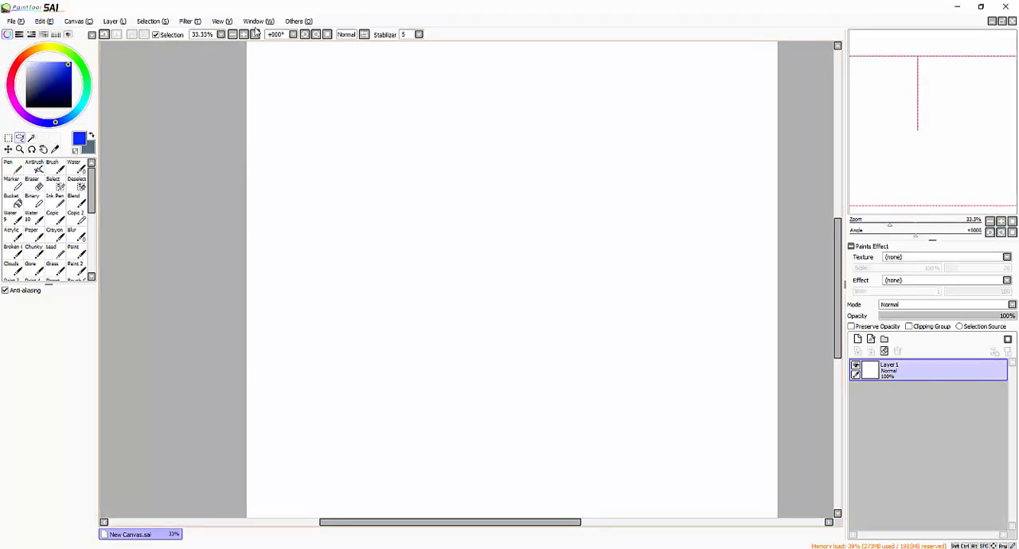
- Show the RGB sliders and mix a purple by setting red to 158 and blue to 166
click(19, 35)
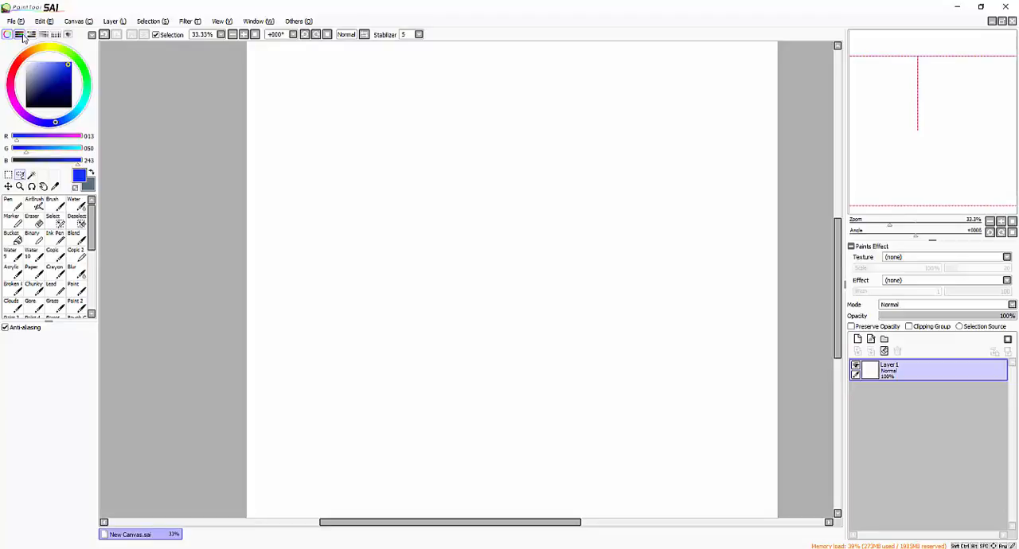
drag(35, 136, 55, 138)
click(58, 161)
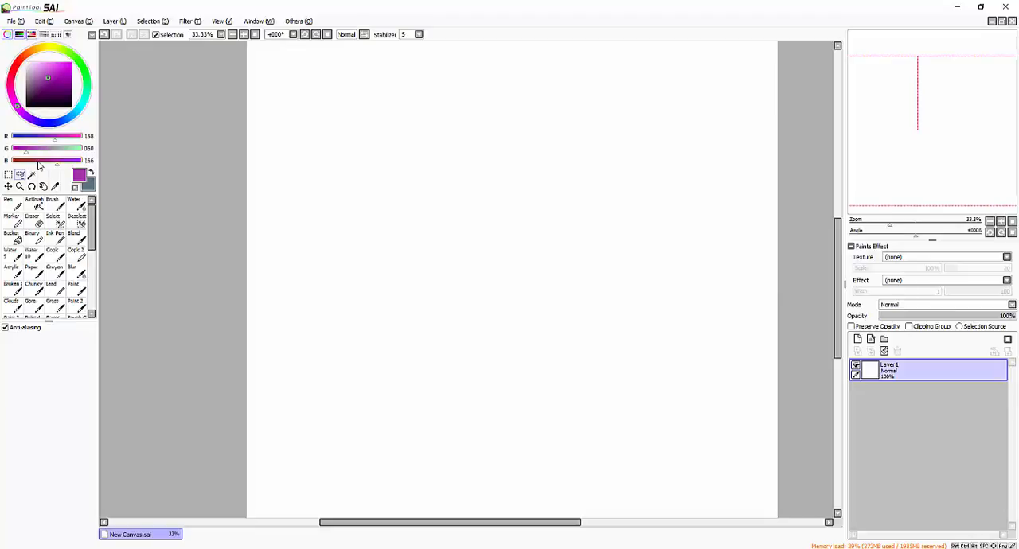
- Replace the RGB sliders with the HSV sliders and lower the colour's value (V) to 24
click(19, 34)
click(32, 34)
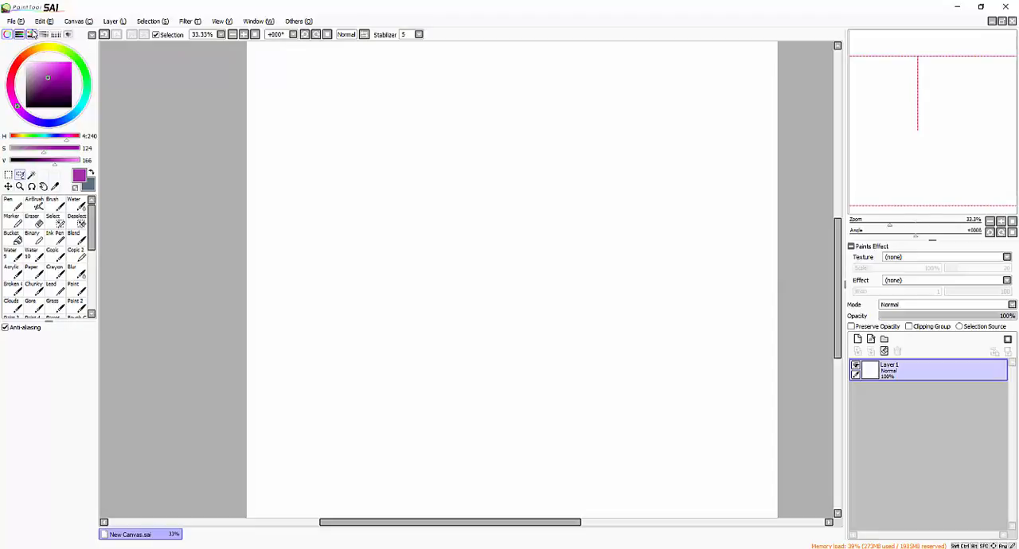
click(7, 34)
click(7, 35)
drag(45, 162, 26, 162)
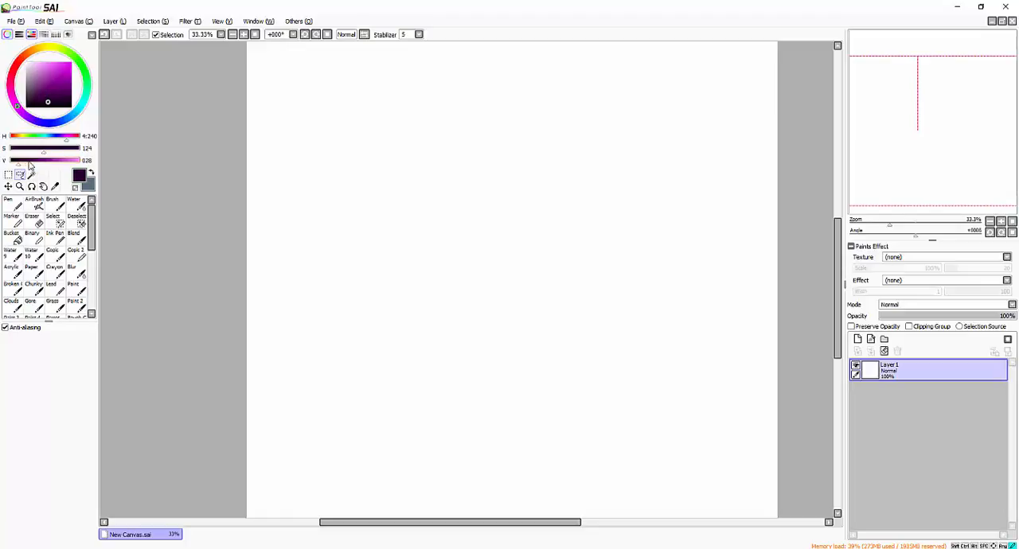
drag(29, 163, 18, 163)
drag(363, 78, 288, 186)
drag(390, 69, 299, 178)
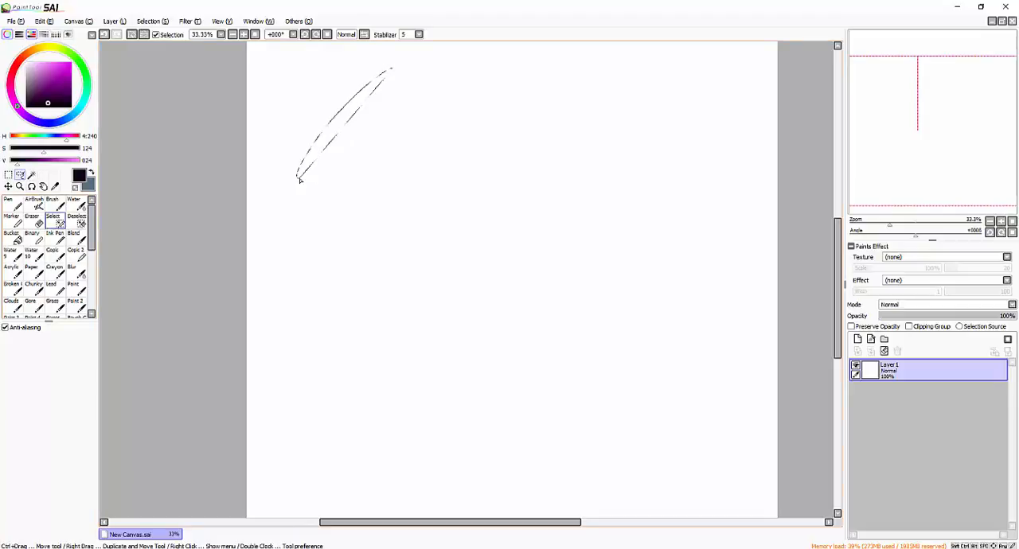
click(128, 37)
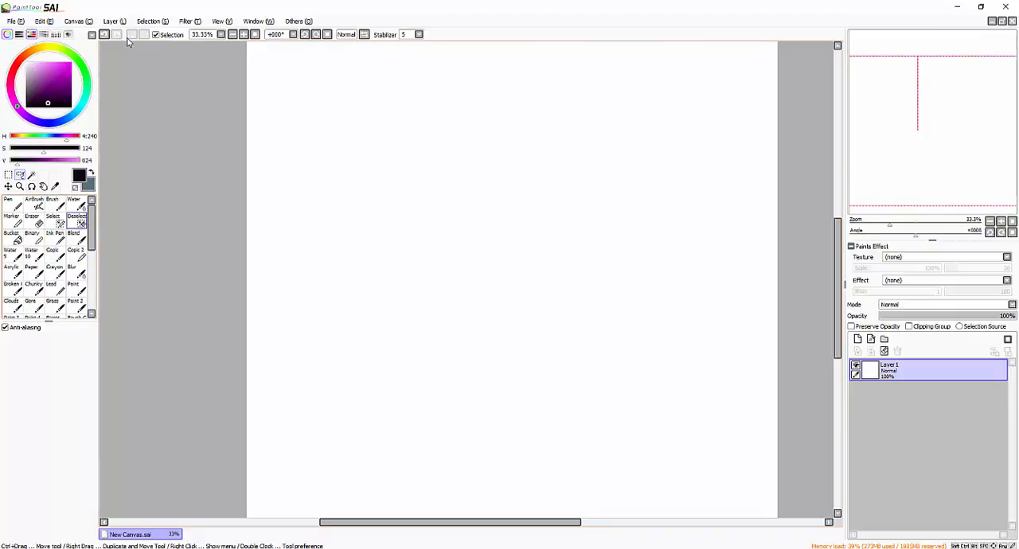
- Paint thick, nearly black strokes with the Brush, then raise V to 46 and add a long purple stroke beside them
click(55, 205)
mouse_move(370, 83)
mouse_down()
mouse_move(391, 82)
mouse_move(318, 279)
mouse_move(348, 138)
mouse_move(369, 221)
mouse_up()
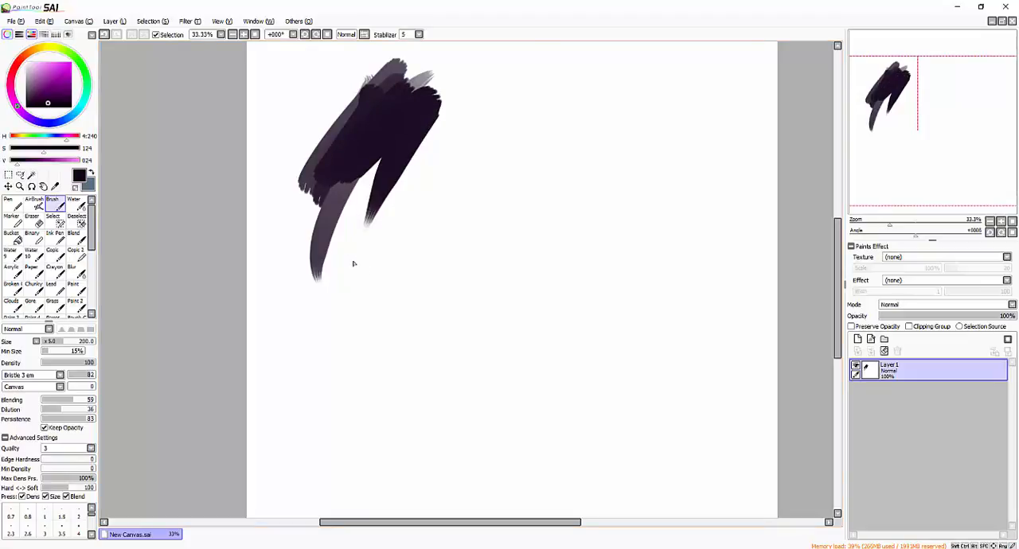
drag(17, 162, 21, 163)
mouse_move(468, 103)
mouse_down()
mouse_move(352, 221)
mouse_move(278, 330)
mouse_up()
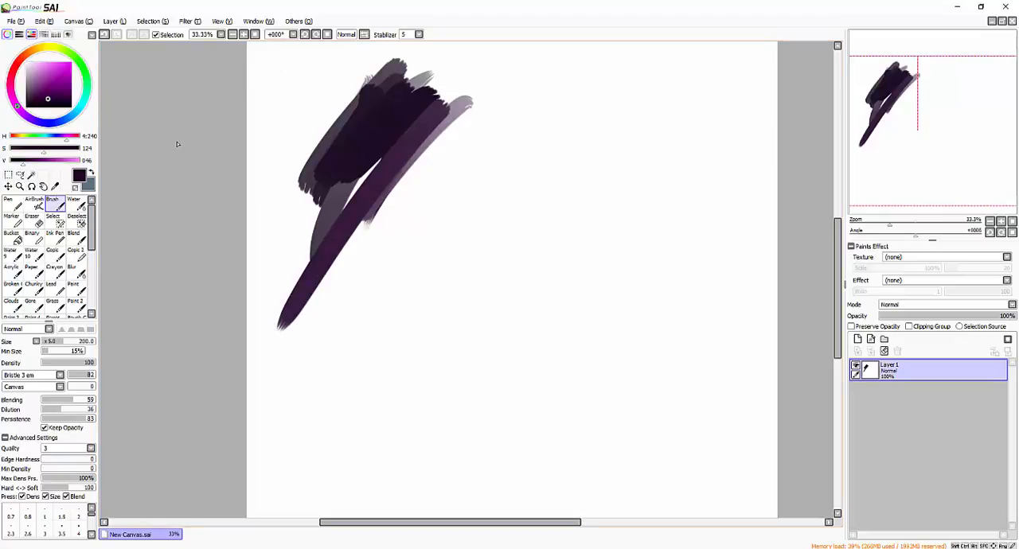
- Replace the HSV sliders with the colour mixing bars and pick a blue-violet from the third bar
click(31, 34)
click(43, 34)
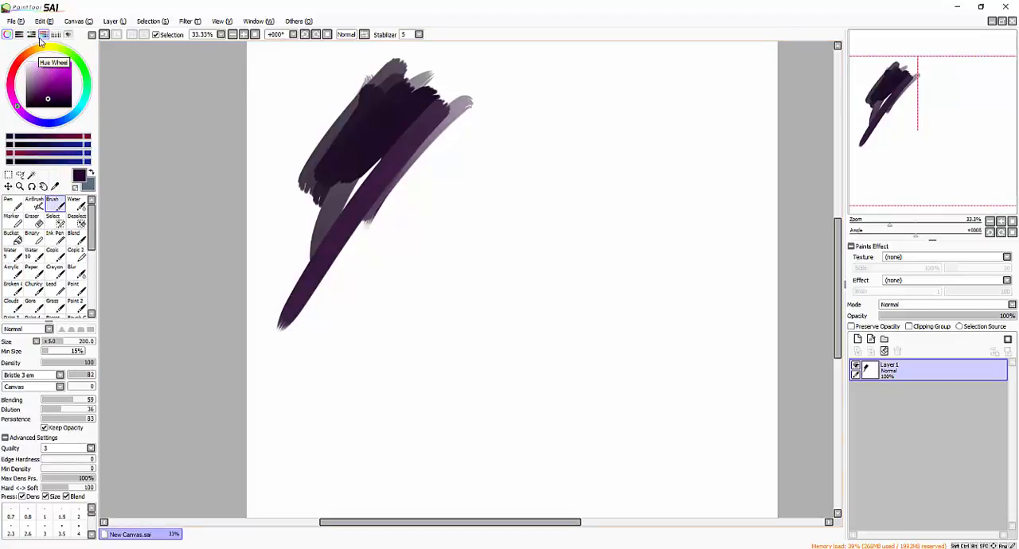
click(55, 153)
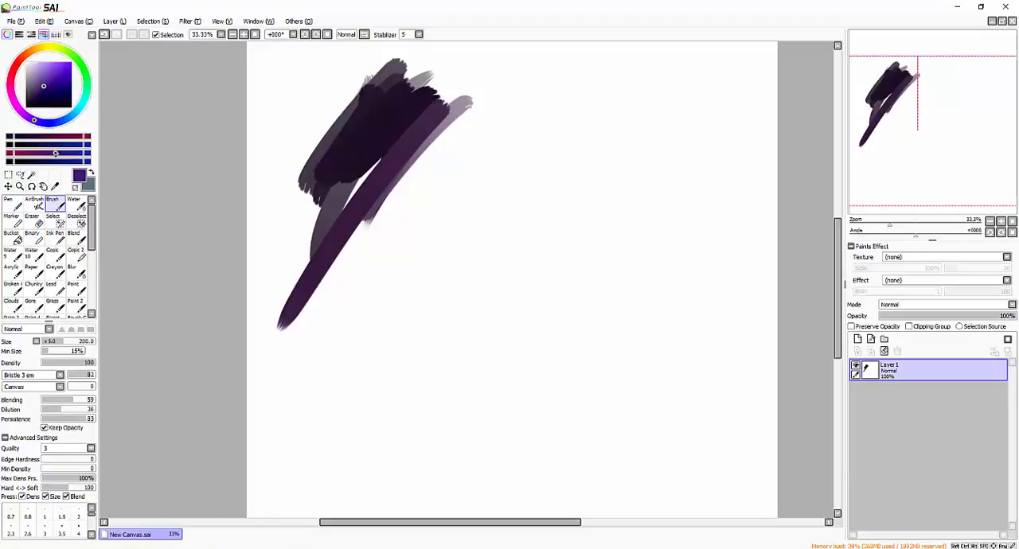
- Replace the mixing bars with the swatches, sample the painted dark purple and store it in the first swatch slot
click(43, 34)
click(55, 35)
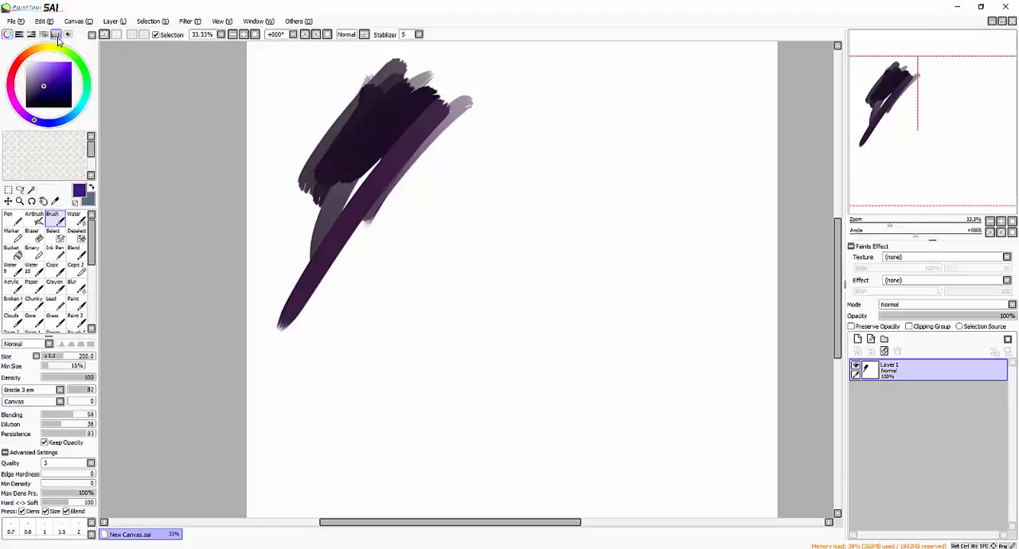
click(55, 34)
click(55, 34)
alt+click(428, 115)
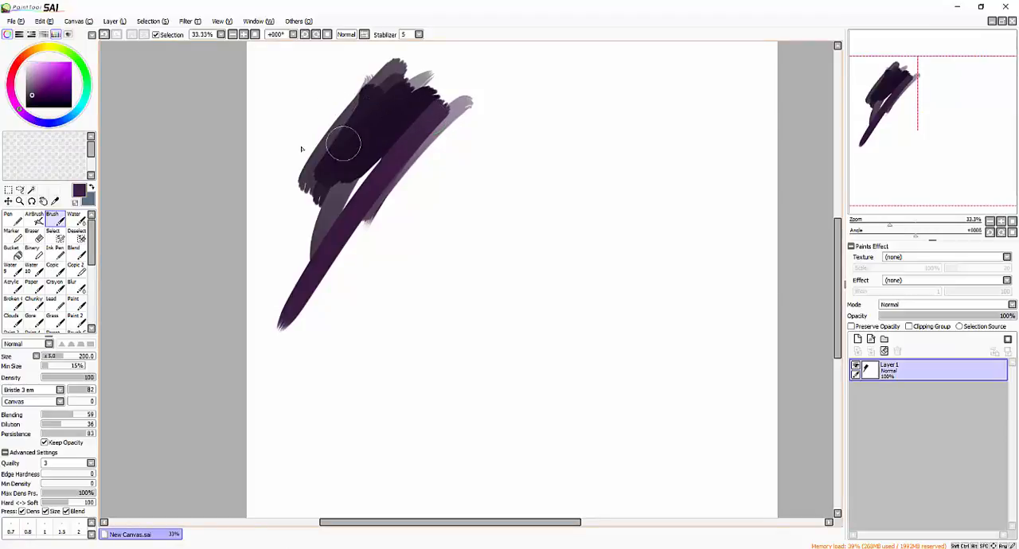
shift+click(7, 137)
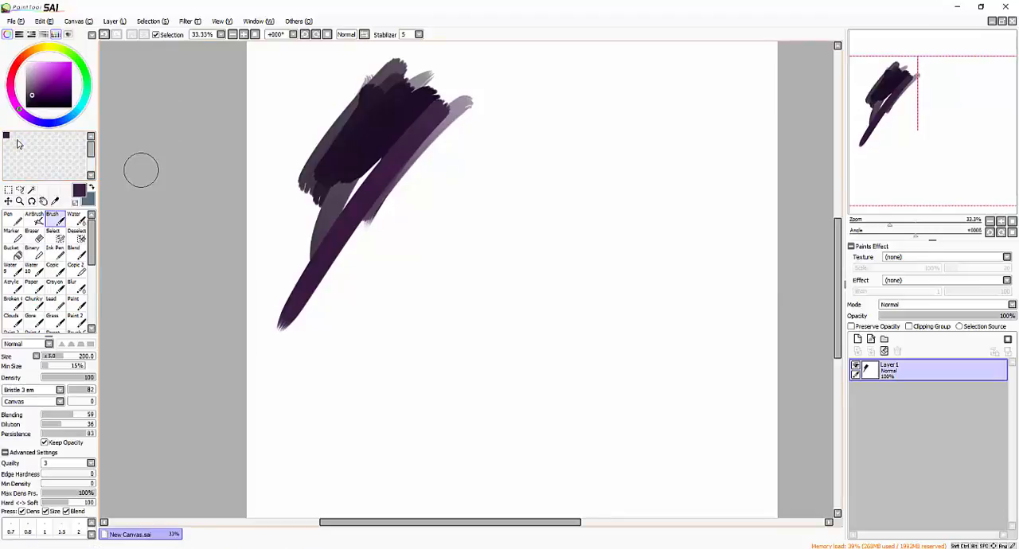
- Choose a light turquoise from the colour wheel and store it in the second swatch slot
click(58, 59)
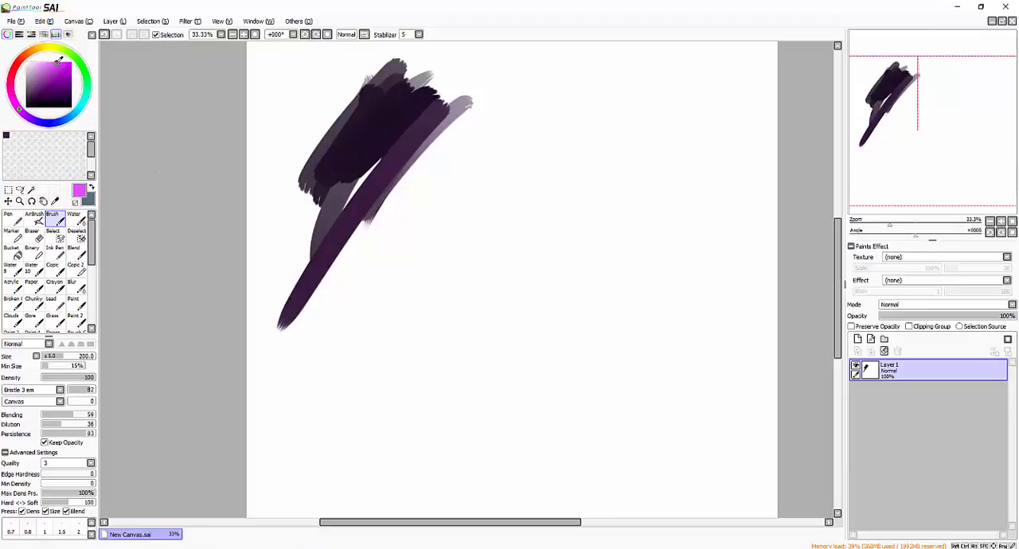
click(86, 96)
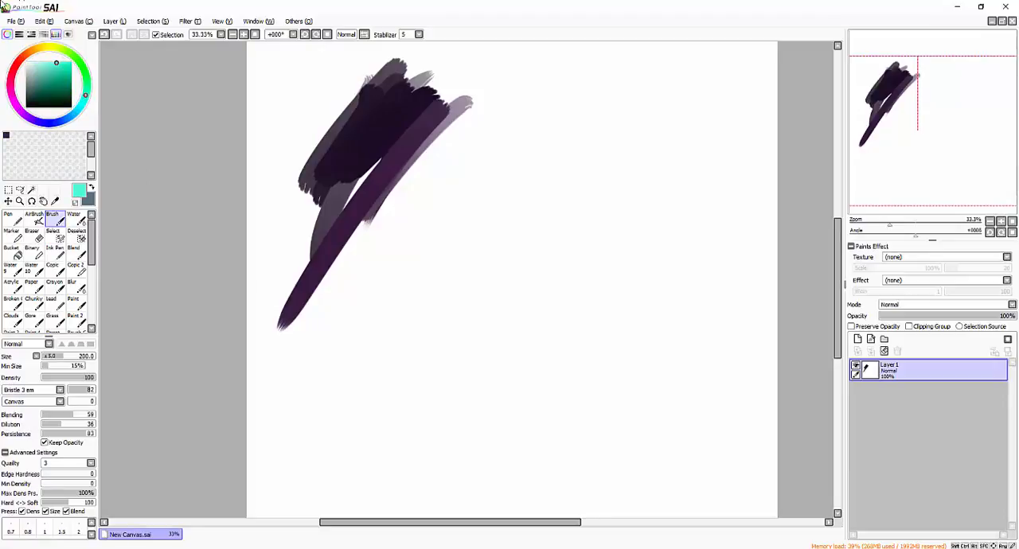
right_click(16, 137)
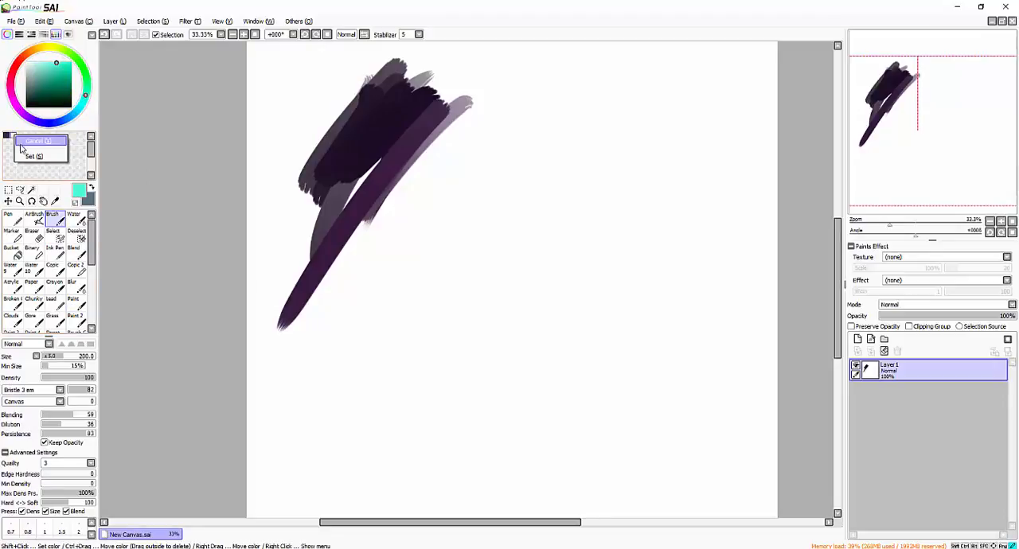
click(36, 155)
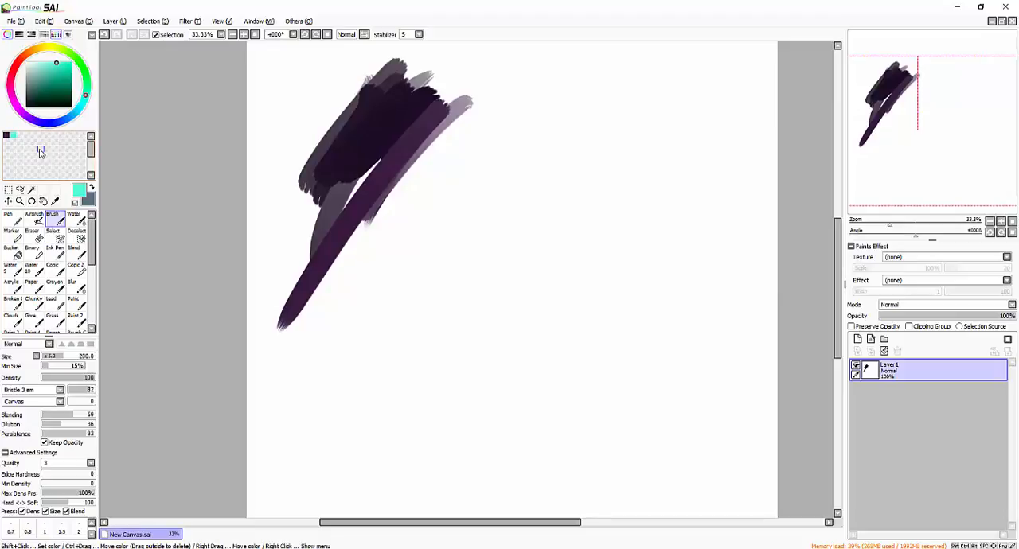
- Recall the stored dark purple and turquoise swatches in turn and paint a Brush stroke with each over the existing strokes
click(6, 137)
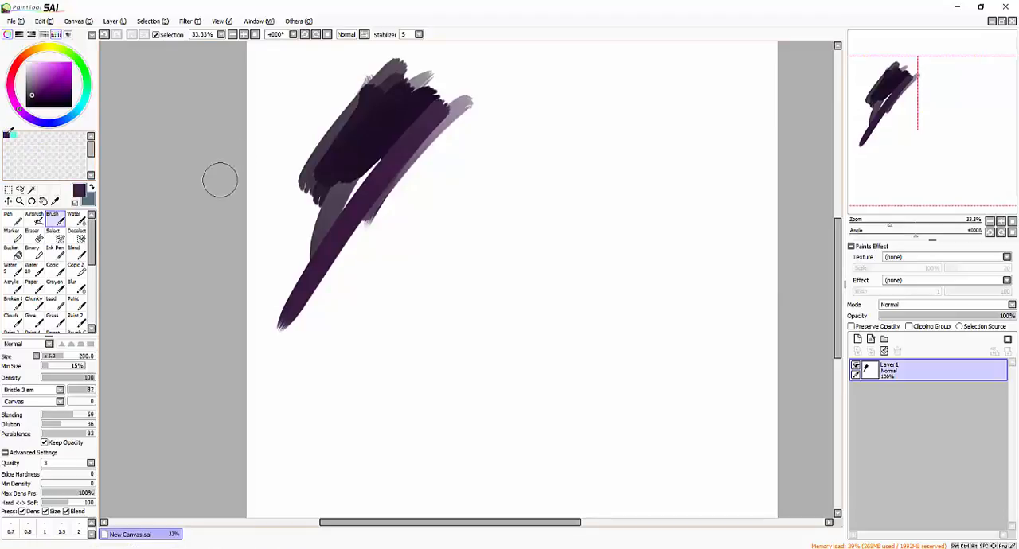
mouse_move(306, 102)
mouse_down()
mouse_move(339, 96)
mouse_move(298, 178)
mouse_up()
click(14, 136)
mouse_move(338, 97)
mouse_down()
mouse_move(309, 109)
mouse_move(223, 250)
mouse_up()
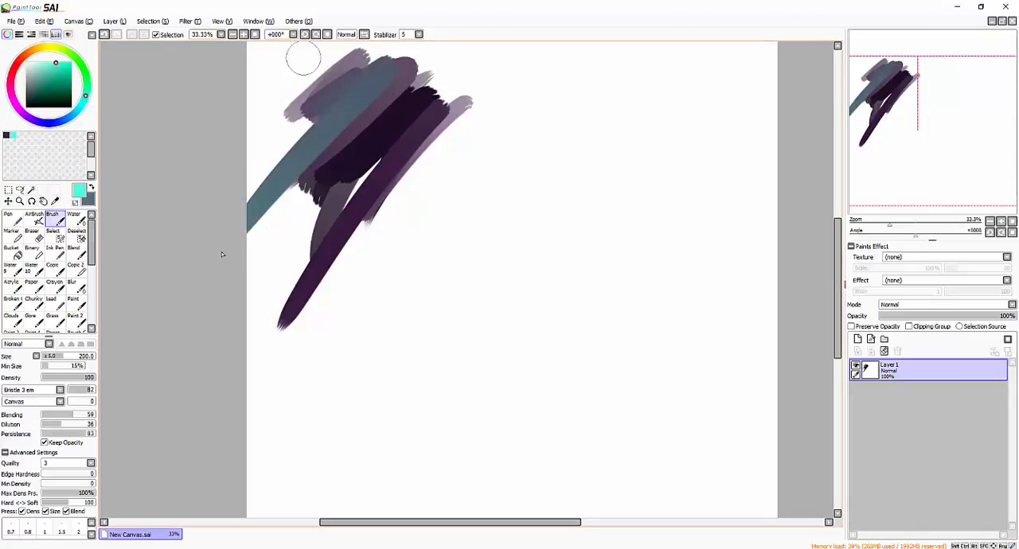
- Replace the swatches with the scratchpad and paint turquoise over its dark blue spot with the Brush at size 40
click(55, 35)
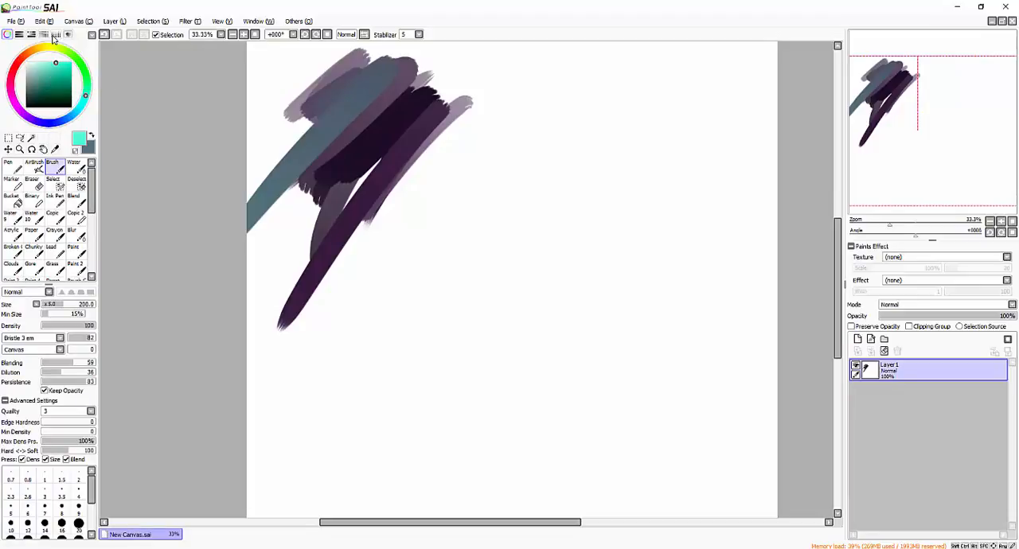
click(68, 35)
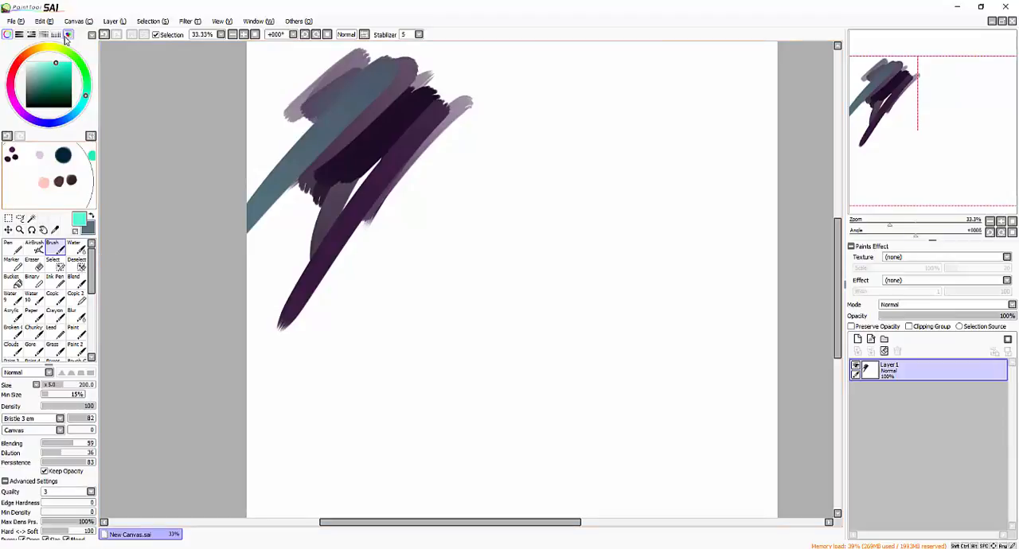
key(bracketleft)
key(bracketleft)
key(bracketleft)
key(bracketleft)
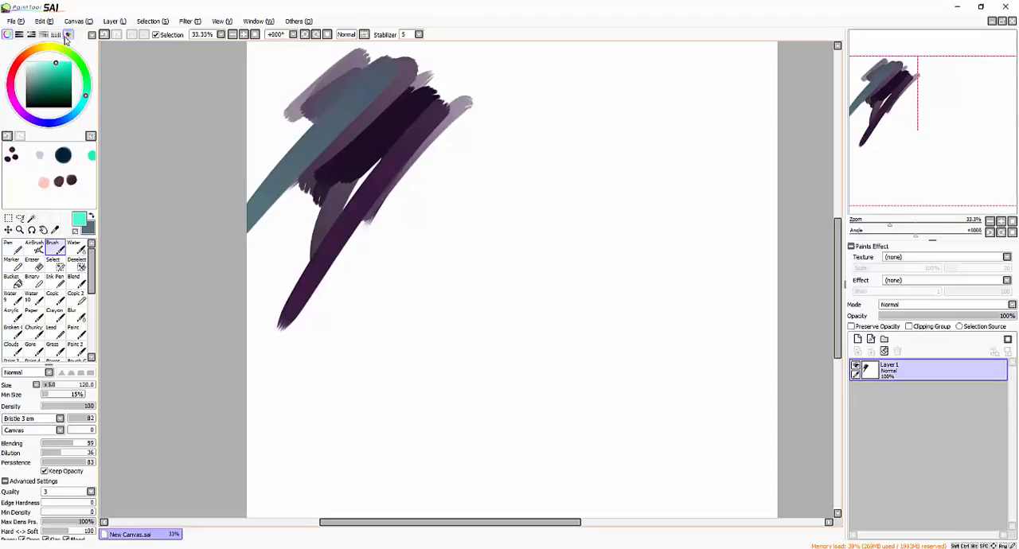
key(bracketleft)
key(bracketleft)
key(bracketleft)
key(bracketleft)
key(bracketleft)
key(bracketleft)
key(bracketleft)
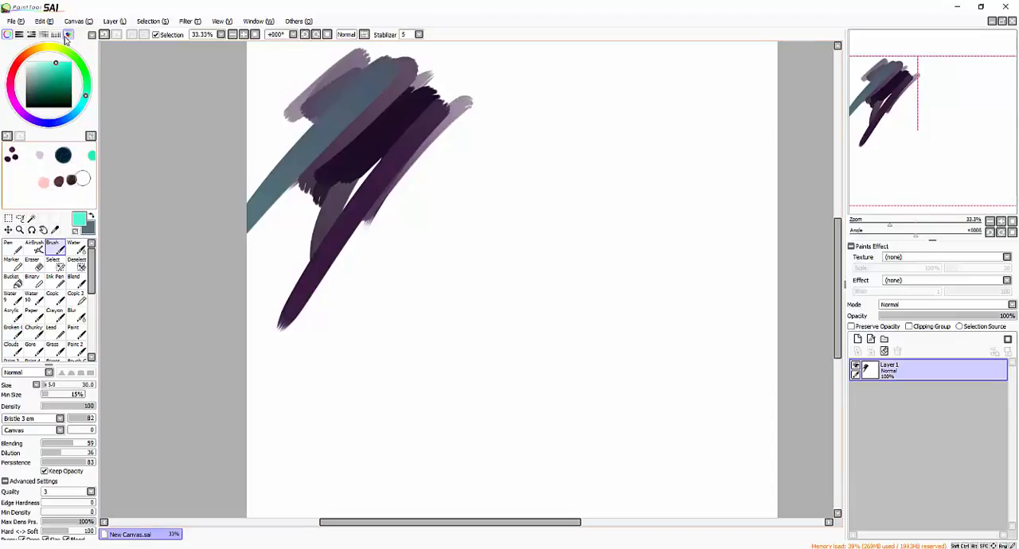
key(bracketright)
key(bracketright)
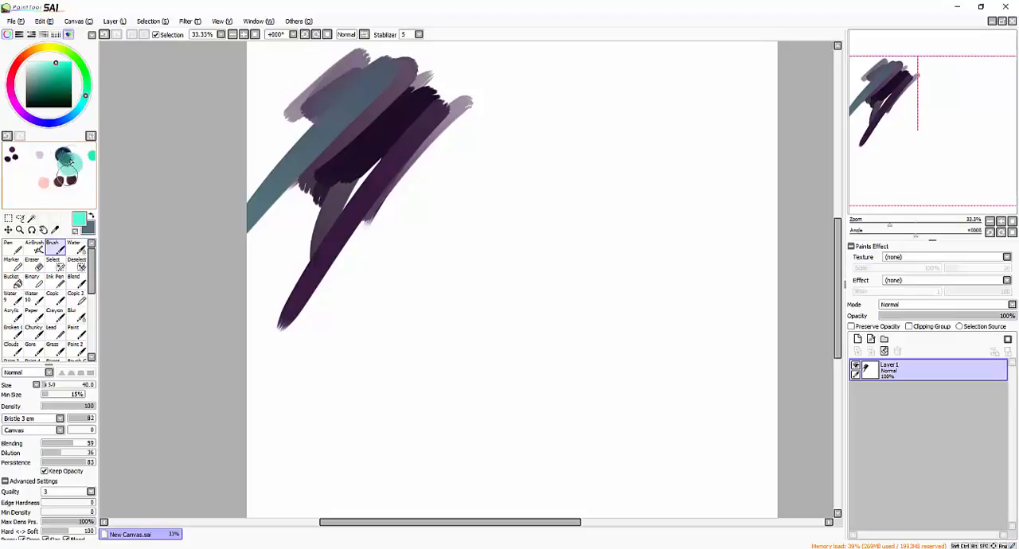
- Smear the scratchpad colours with the Blur brush, reduce its size to 100, and undo the scratchpad painting before hiding the scratchpad
click(77, 313)
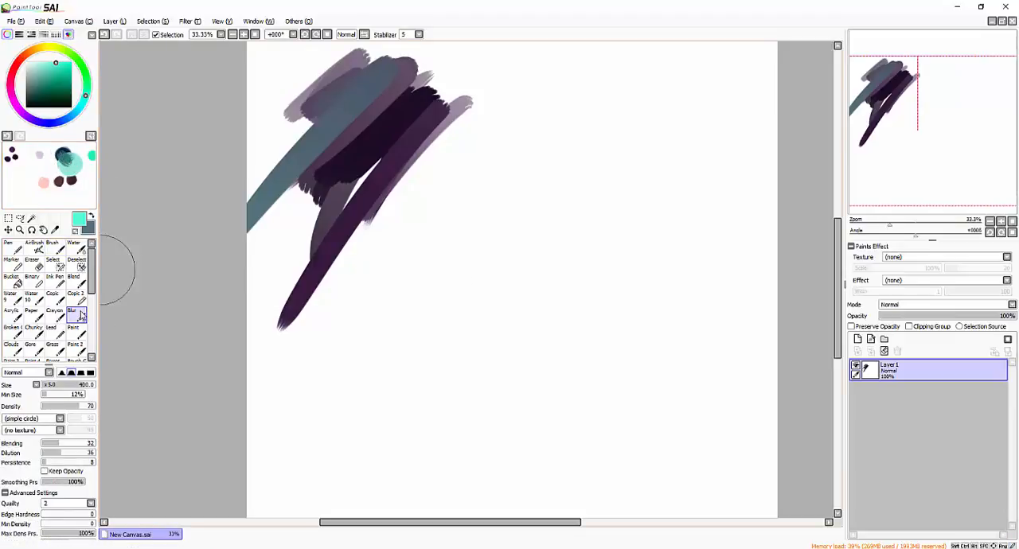
key(bracketleft)
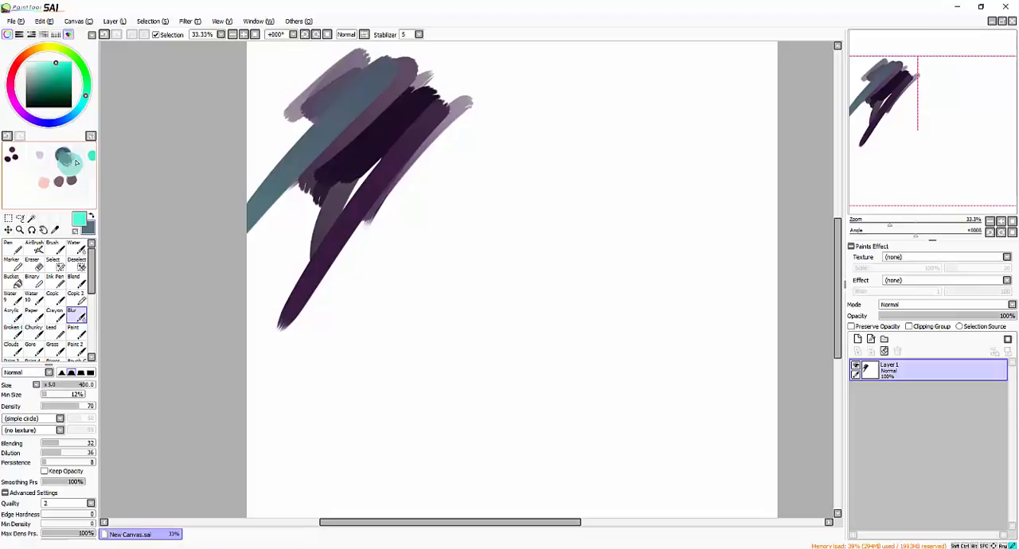
key(bracketleft)
key(bracketleft)
key(bracketleft)
key(bracketleft)
key(bracketleft)
key(bracketleft)
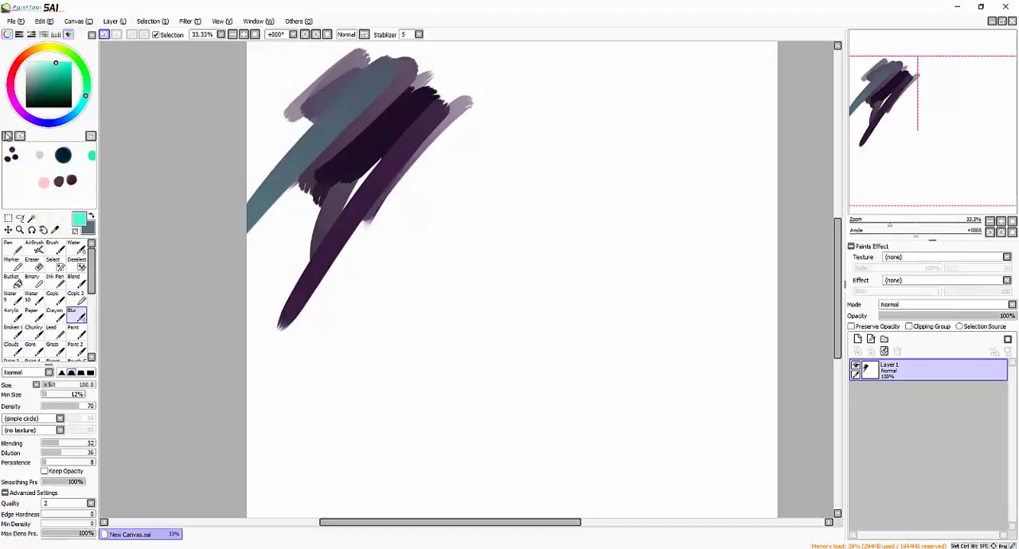
click(68, 35)
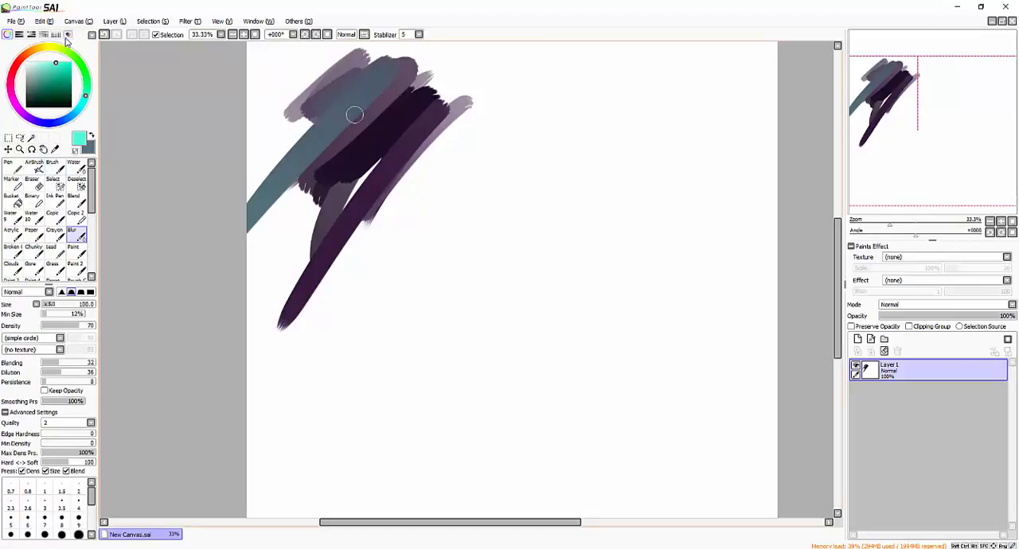
- Enable the Show Color and Tool to Right window option
drag(367, 105, 386, 107)
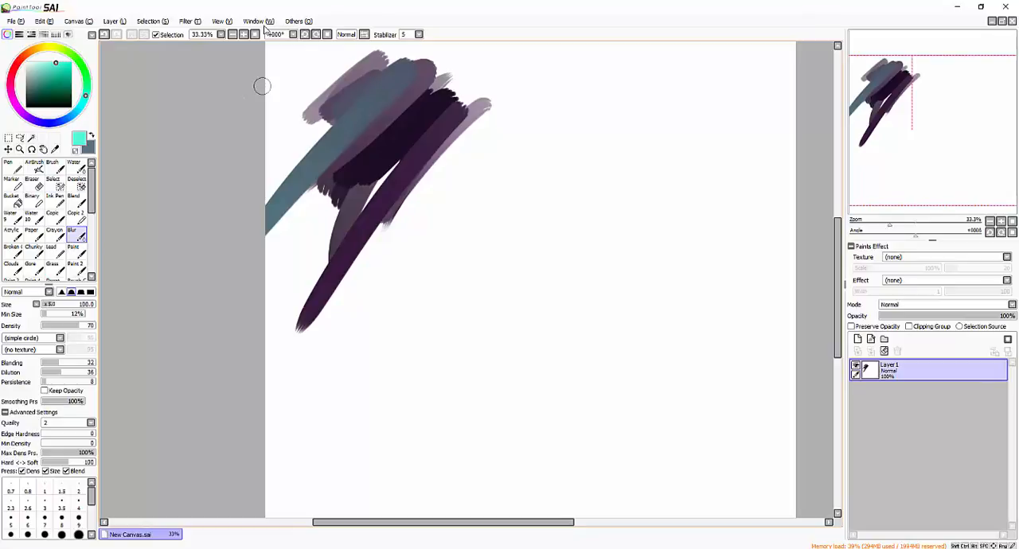
click(259, 21)
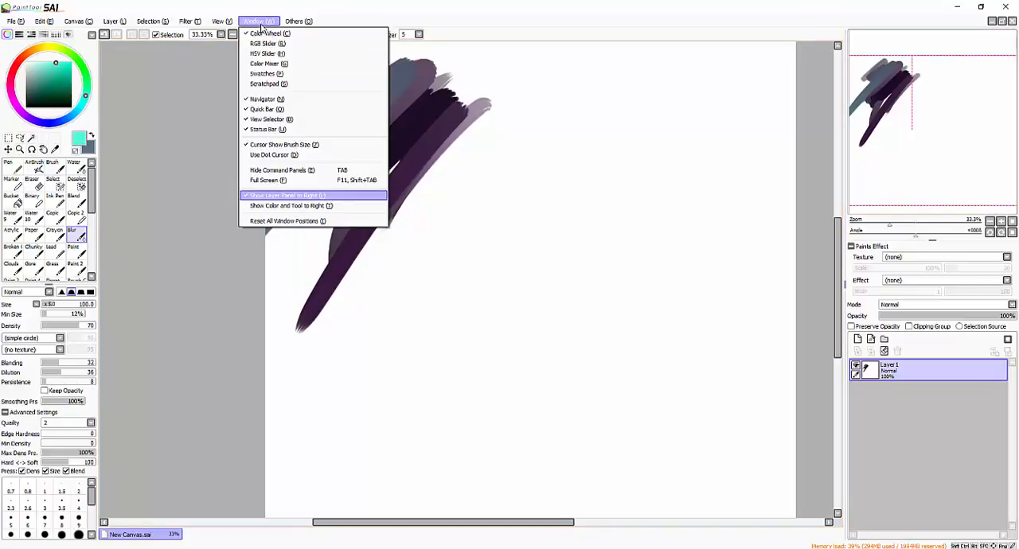
key(Down)
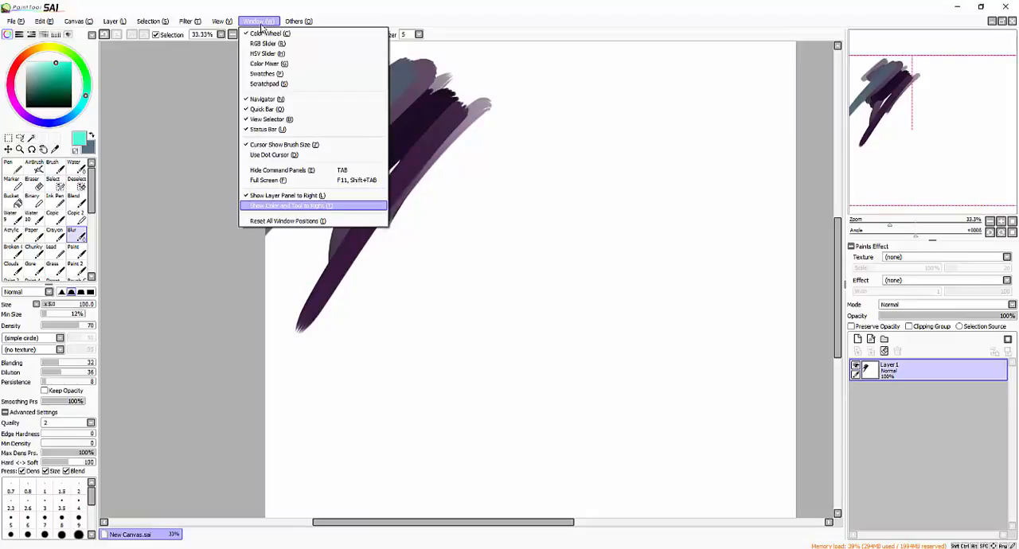
click(293, 209)
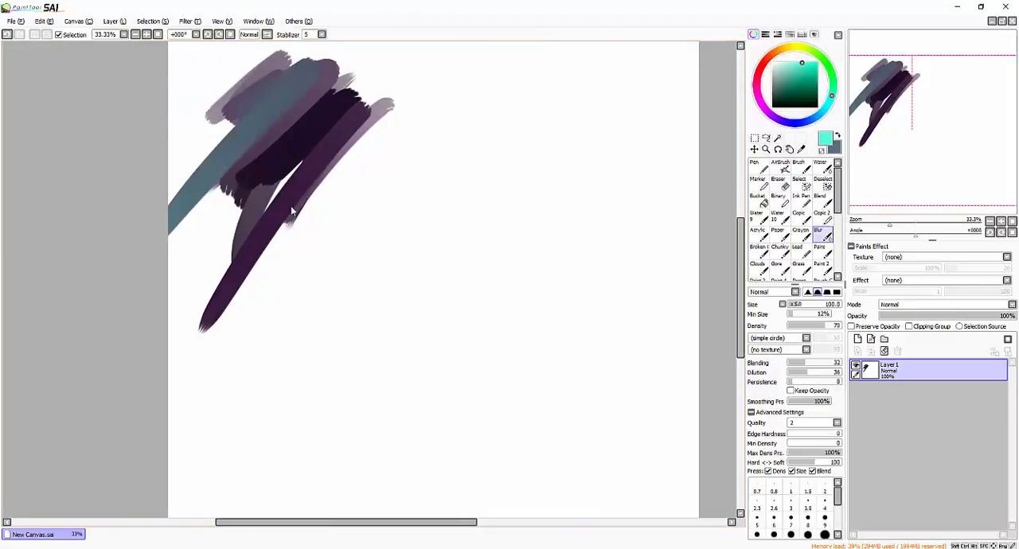
- Disable the Show Color and Tool to Right window option to return the panels to their original side
click(259, 22)
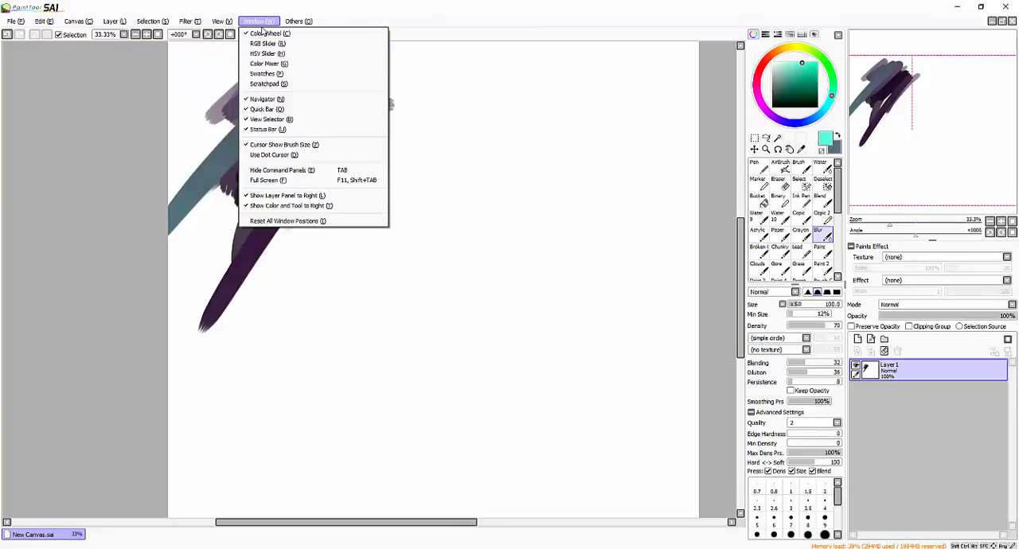
click(958, 40)
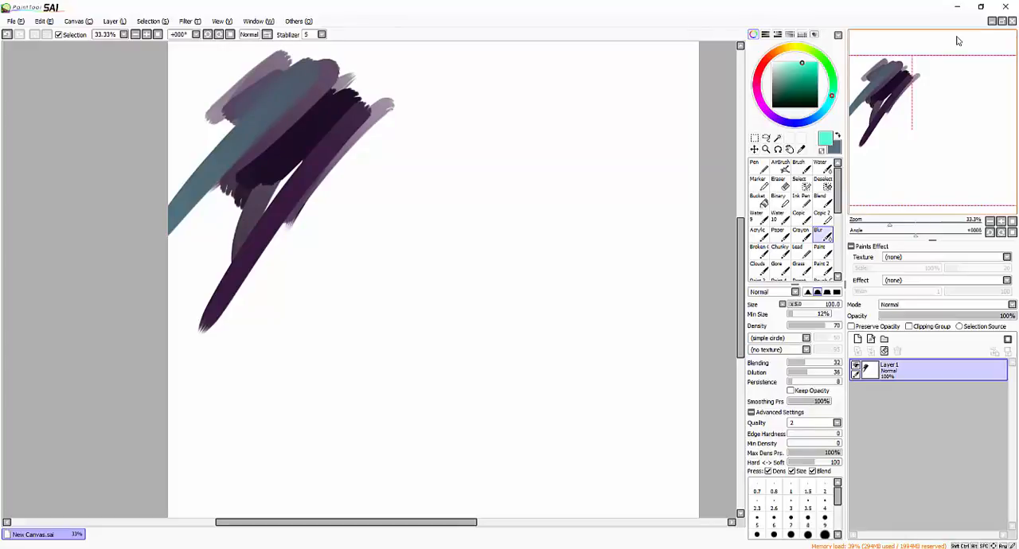
click(256, 22)
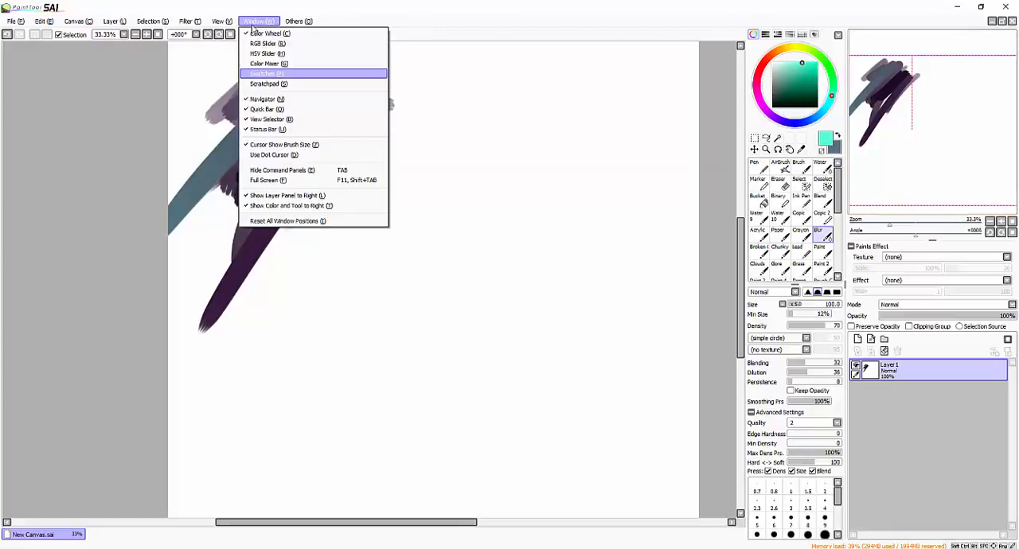
click(300, 206)
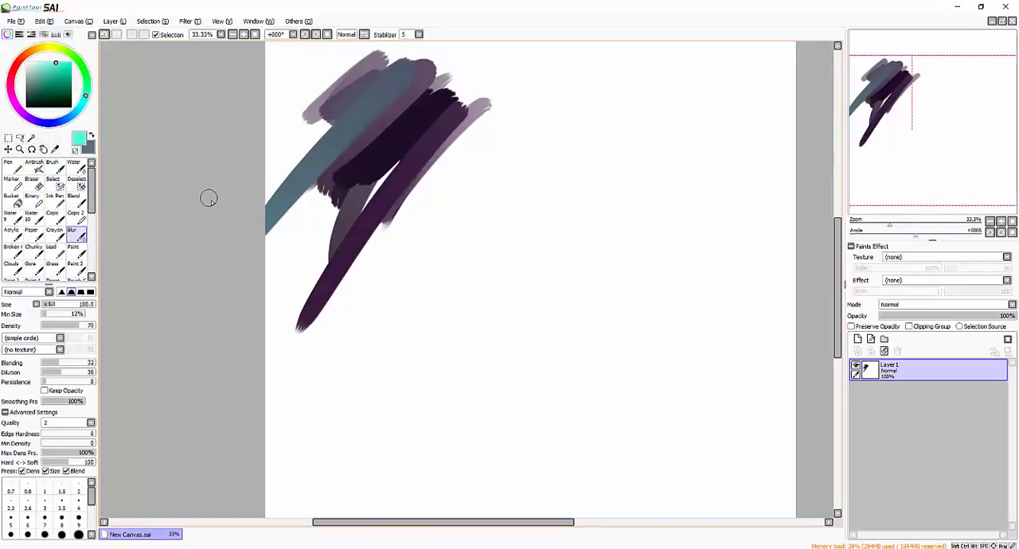
- Select a rectangle in the blank canvas area beside the strokes, clear its contents and deselect it
drag(295, 194, 314, 155)
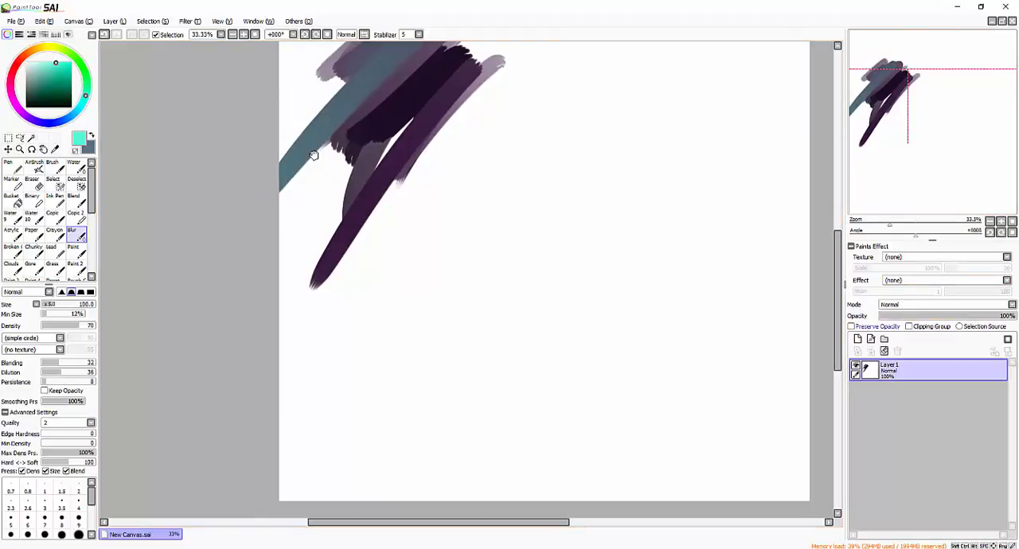
click(875, 327)
click(881, 329)
click(9, 138)
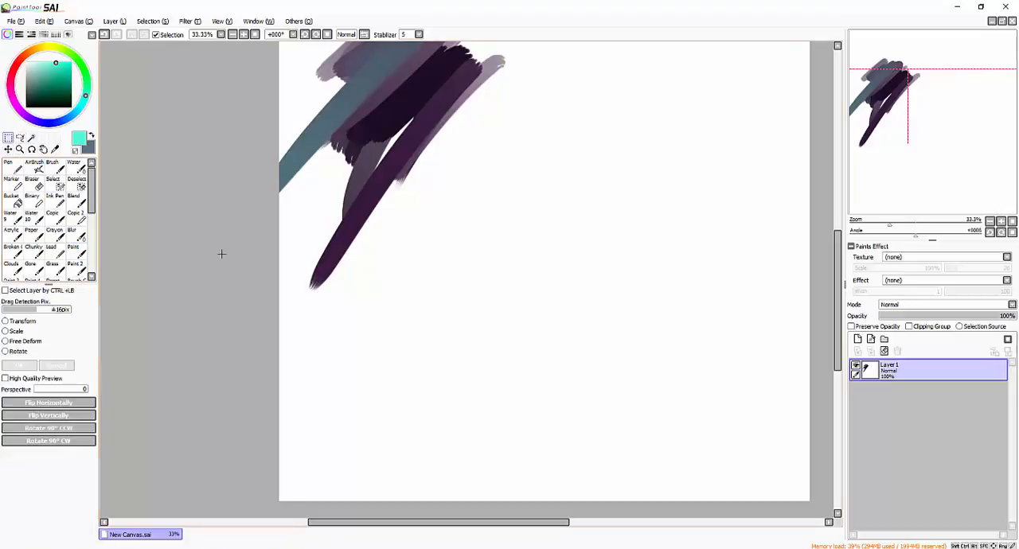
key(space)
drag(627, 172, 509, 151)
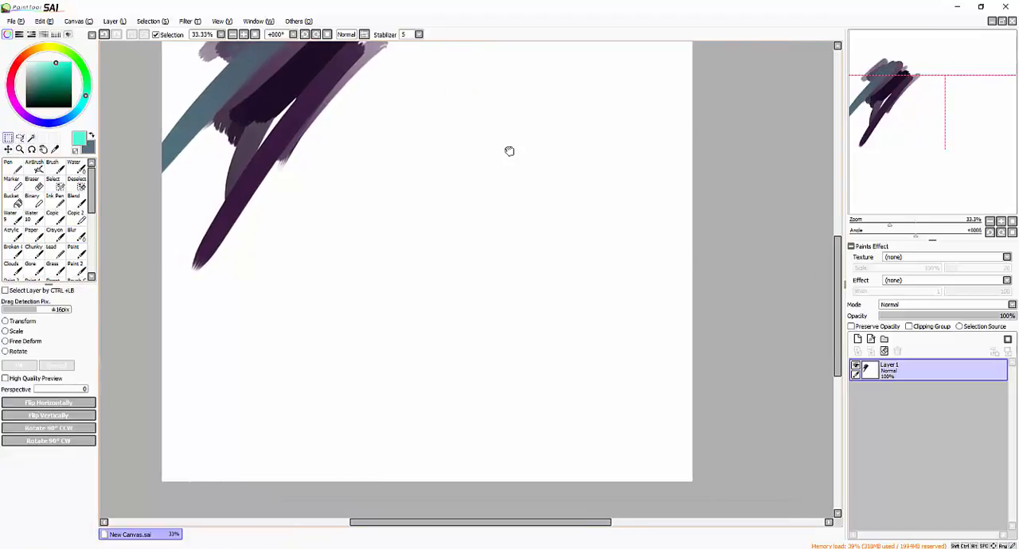
drag(390, 115, 569, 238)
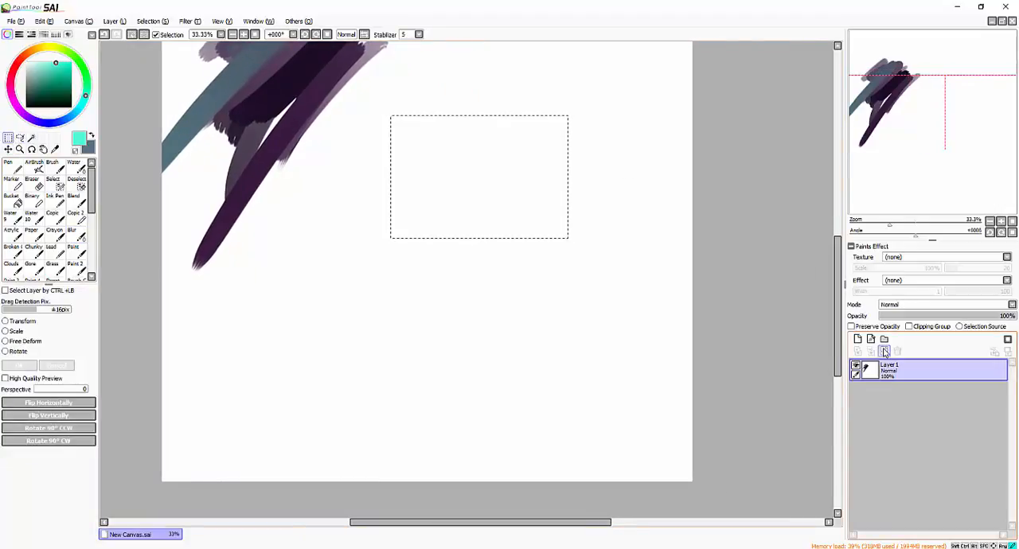
click(885, 353)
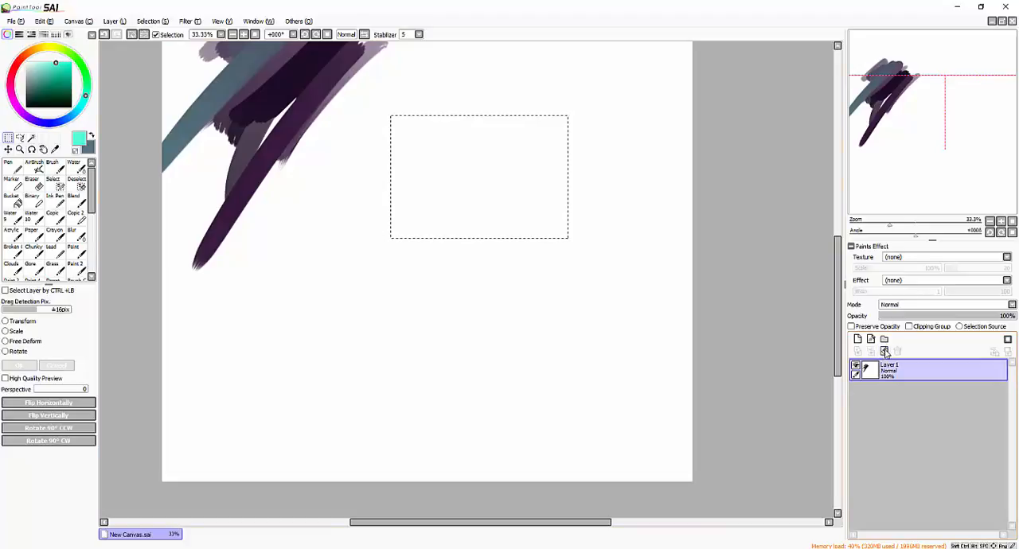
click(131, 36)
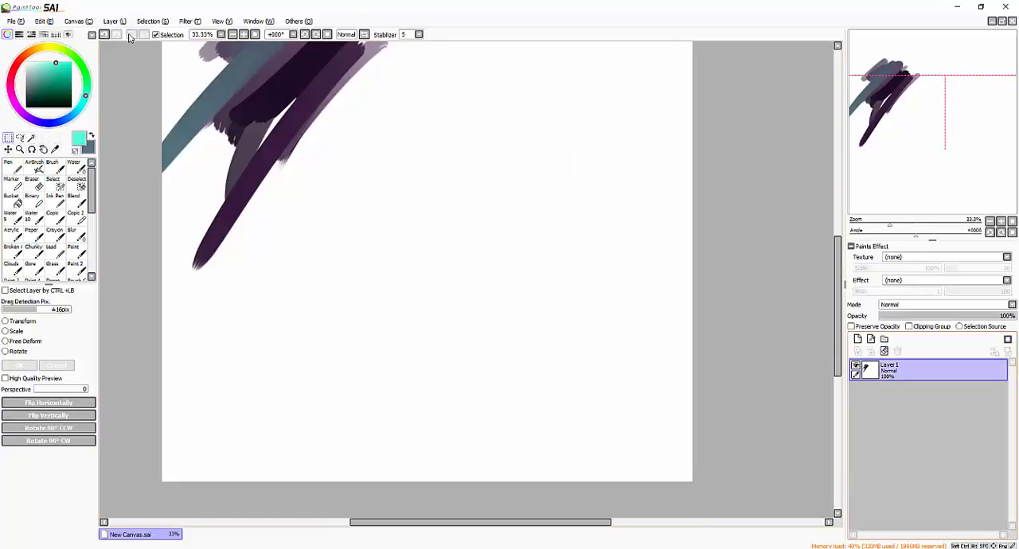
- Clear all strokes from Layer1, fill a large square selection with turquoise using the Bucket, and deselect it
click(886, 352)
drag(524, 176, 579, 227)
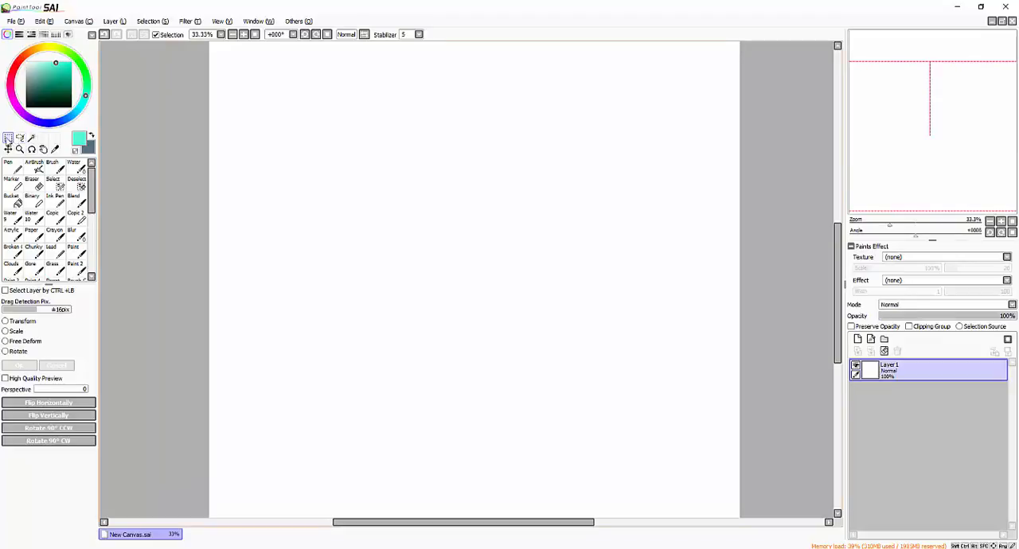
drag(329, 77, 561, 315)
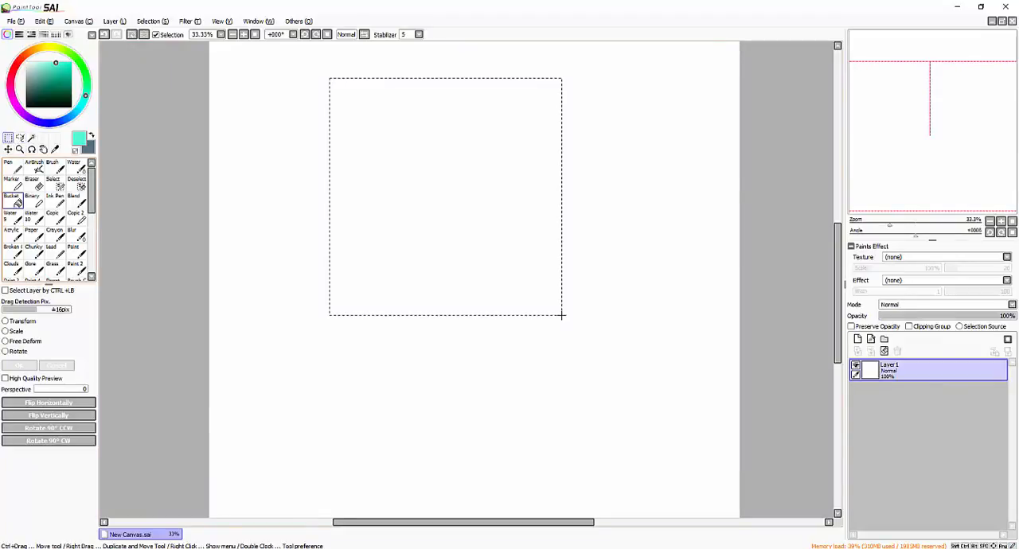
click(18, 203)
click(469, 210)
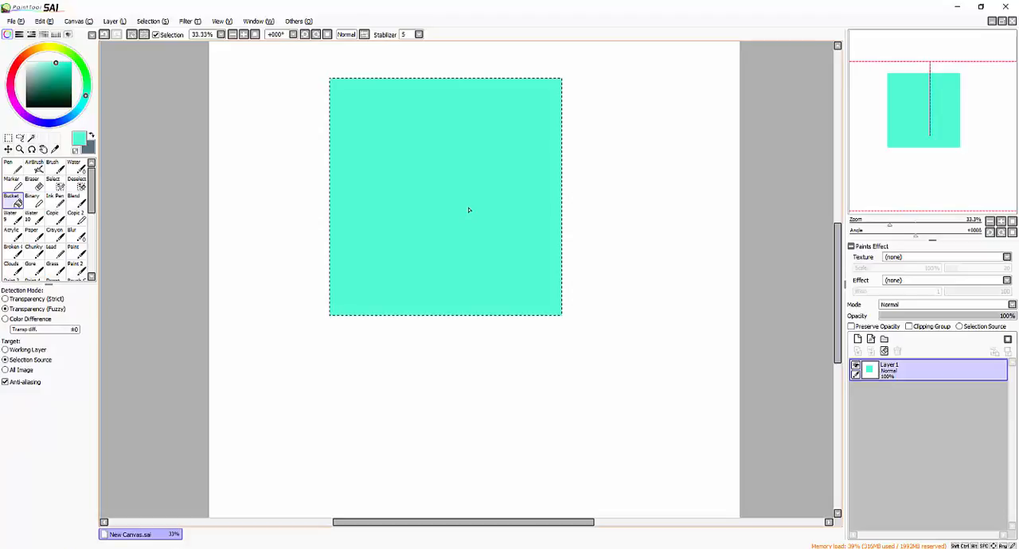
click(133, 35)
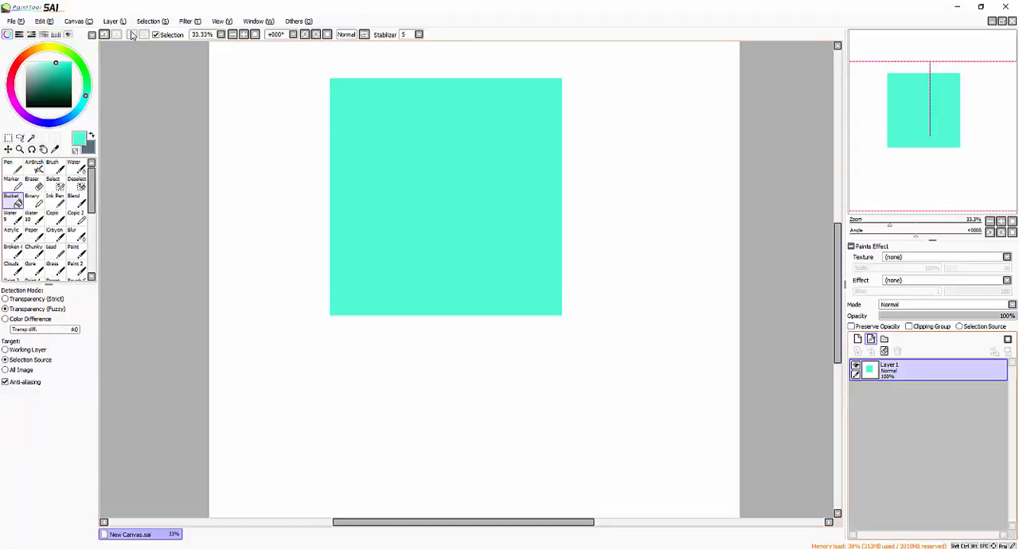
- Turn Preserve Opacity on and off again for Layer1, and choose the Brush with a dark purple colour
click(869, 327)
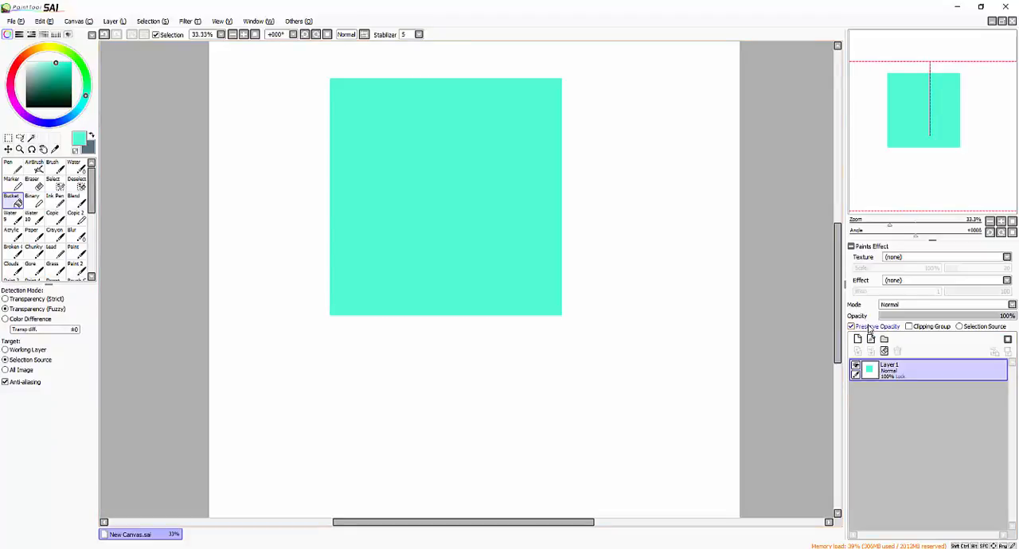
click(871, 327)
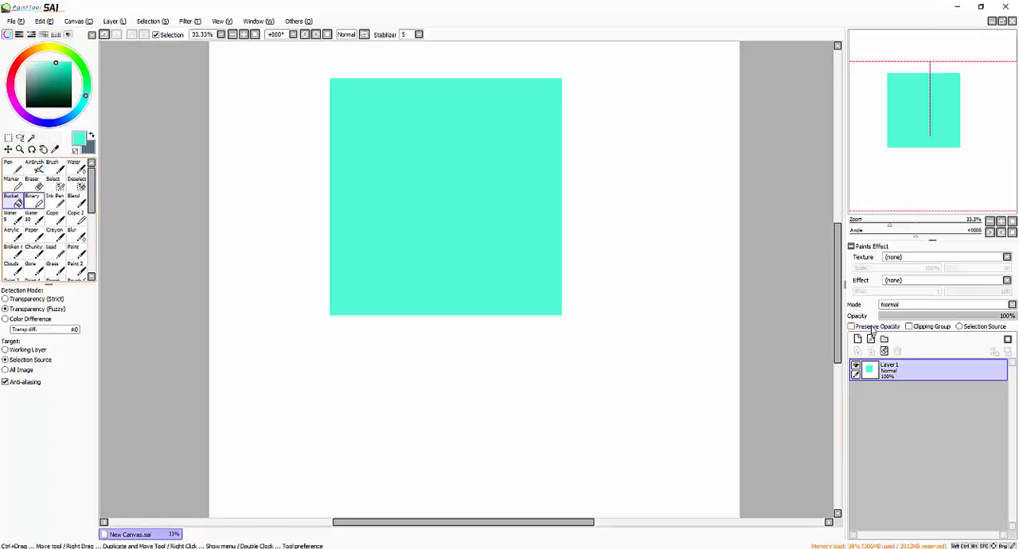
click(52, 167)
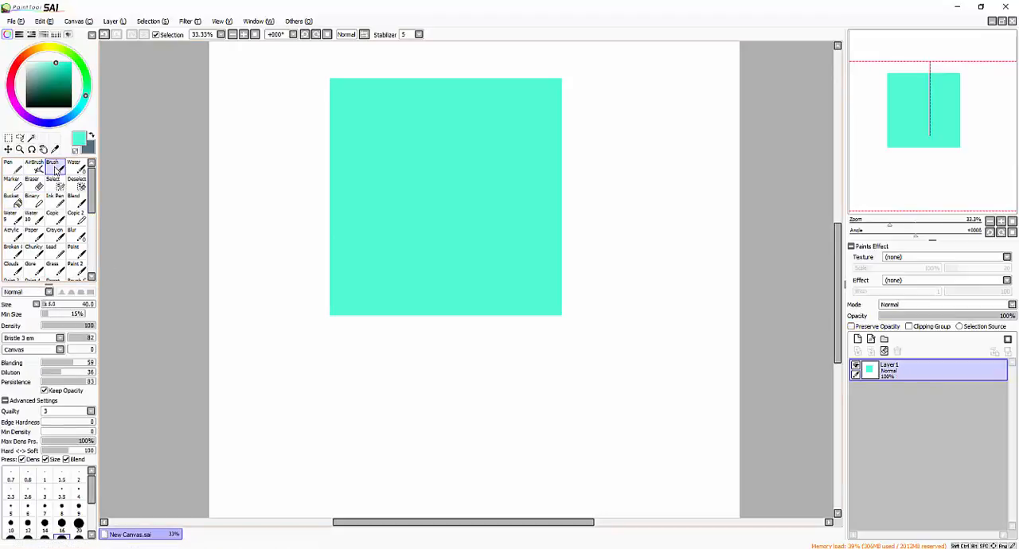
click(46, 97)
click(13, 101)
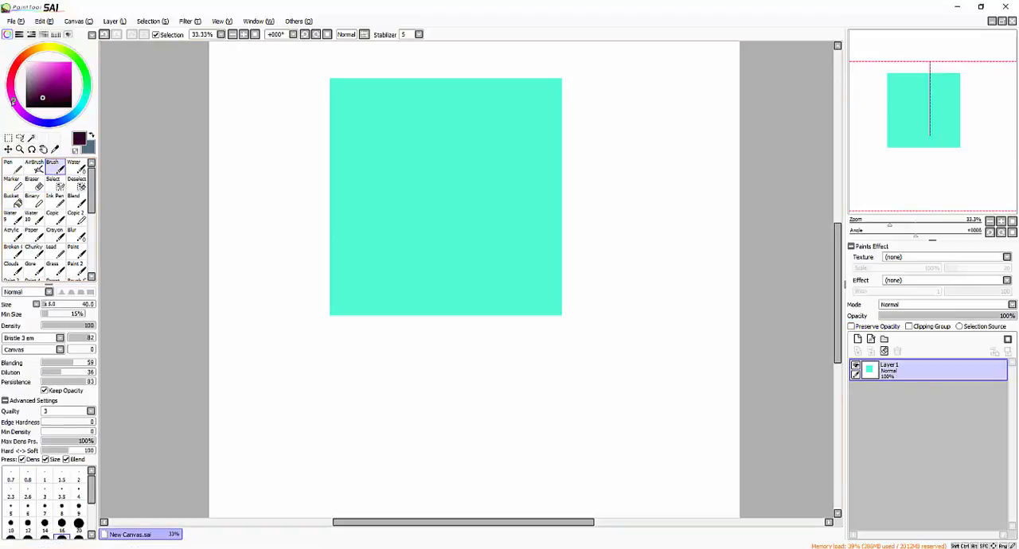
click(40, 97)
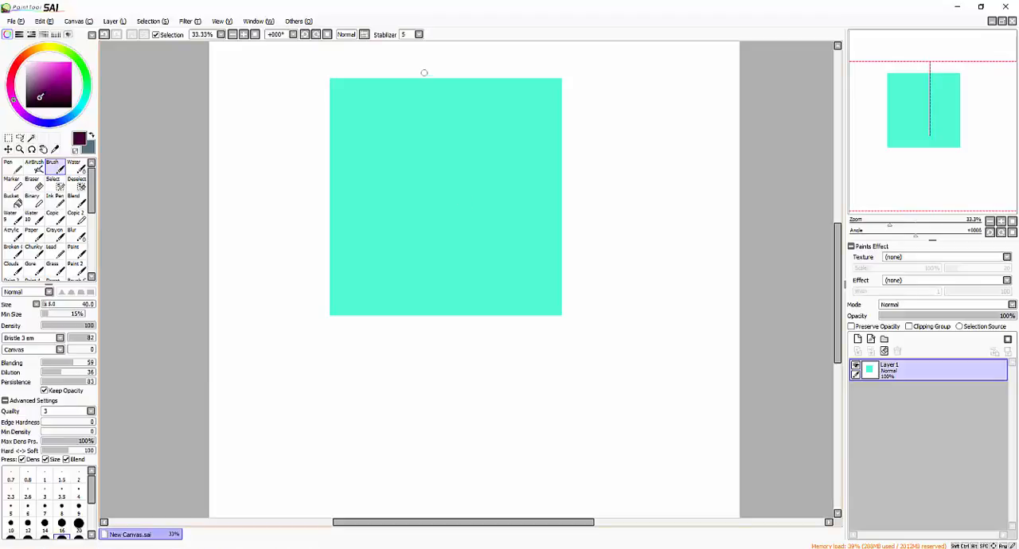
drag(423, 71, 463, 119)
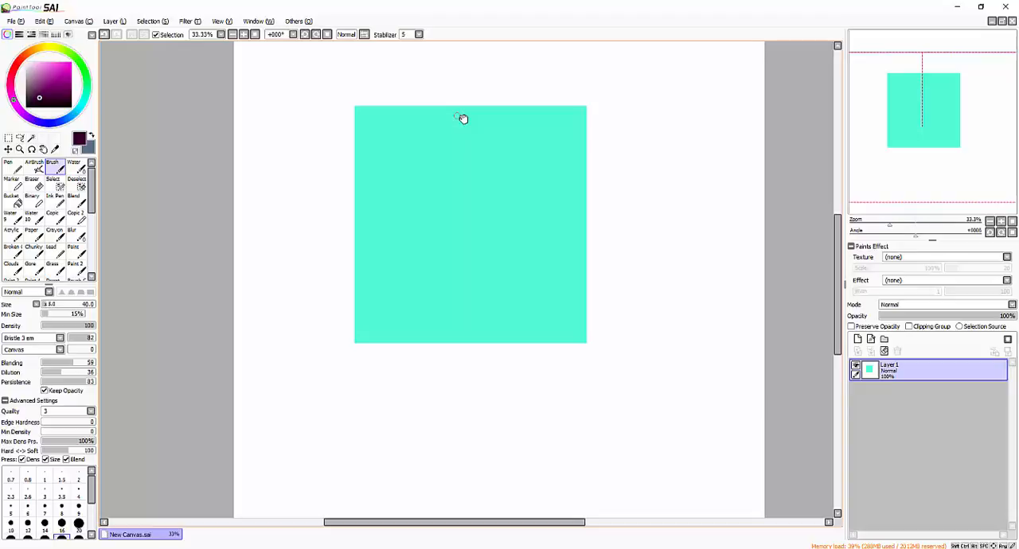
- Enlarge the Brush to 250, undo a first trial stroke, and paint a long purple diagonal across the turquoise square
key(bracketright)
key(bracketright)
key(bracketright)
key(bracketright)
key(bracketright)
key(bracketright)
key(bracketright)
key(bracketright)
key(bracketright)
mouse_move(232, 237)
mouse_down()
mouse_move(354, 120)
mouse_move(509, 42)
mouse_up()
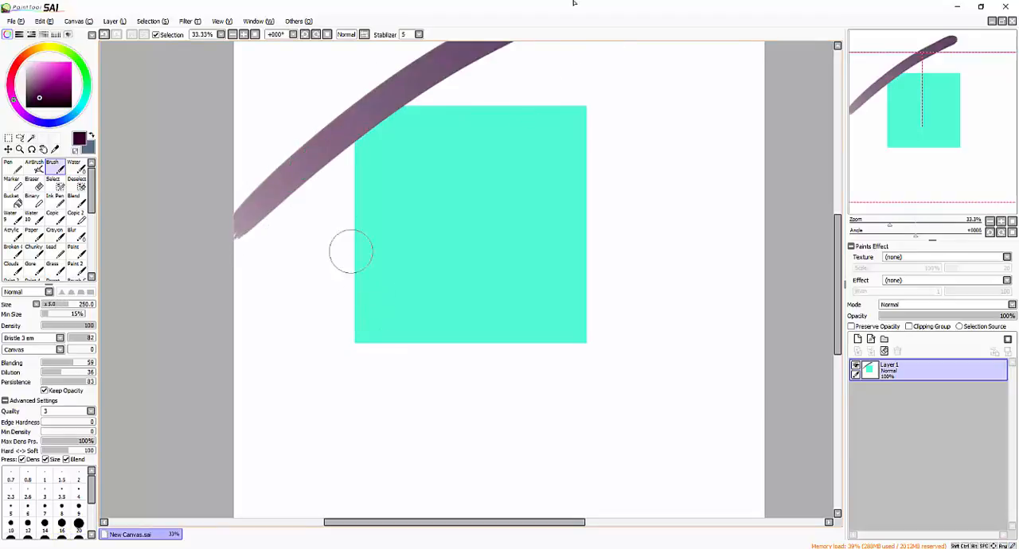
key(ctrl+z)
mouse_move(699, 53)
mouse_down()
mouse_move(290, 319)
mouse_move(150, 461)
mouse_up()
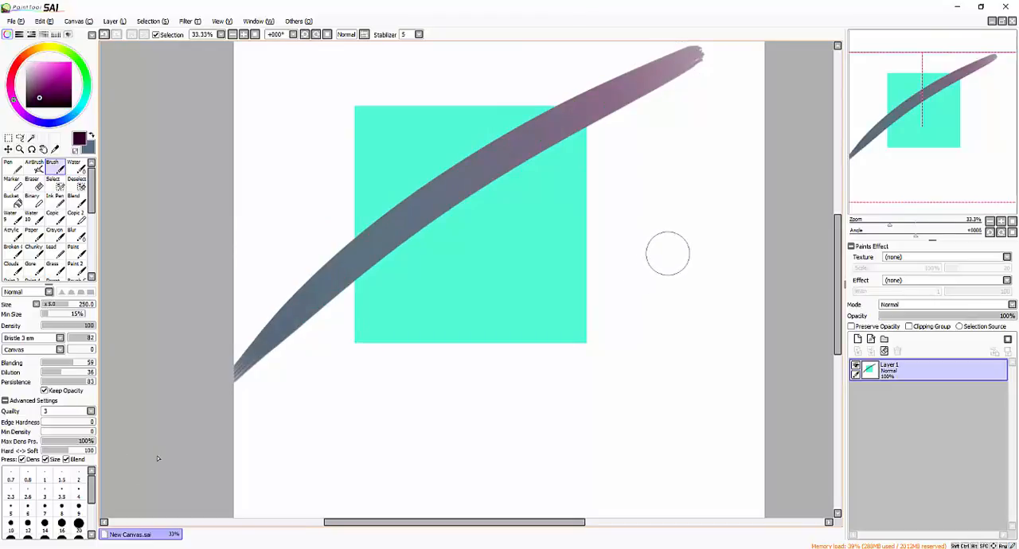
- Undo the purple diagonal stroke, enable Preserve Opacity for Layer1, and paint dark strokes over the upper part of the turquoise square
key(ctrl+z)
click(868, 327)
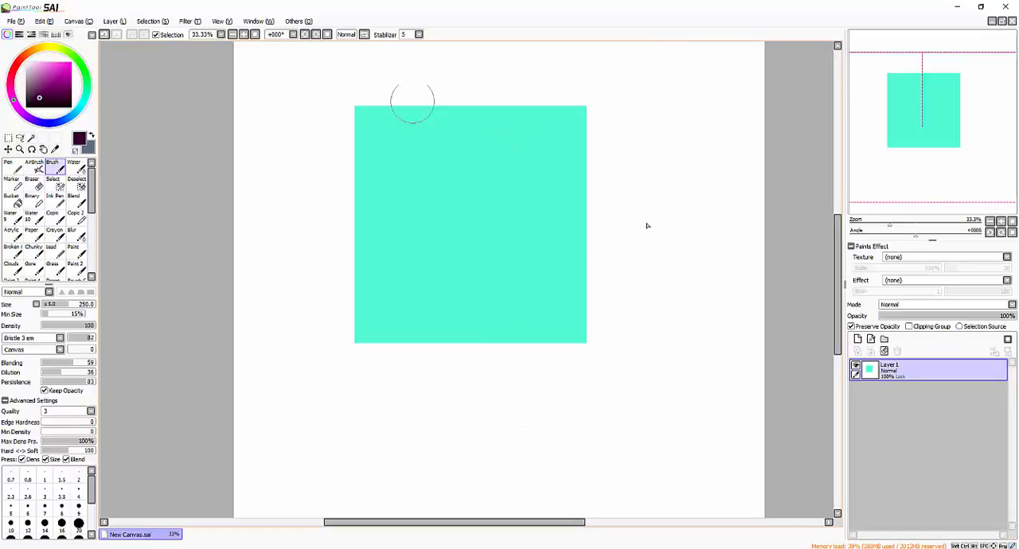
mouse_move(412, 102)
mouse_down()
mouse_move(459, 68)
mouse_move(336, 205)
mouse_move(559, 191)
mouse_up()
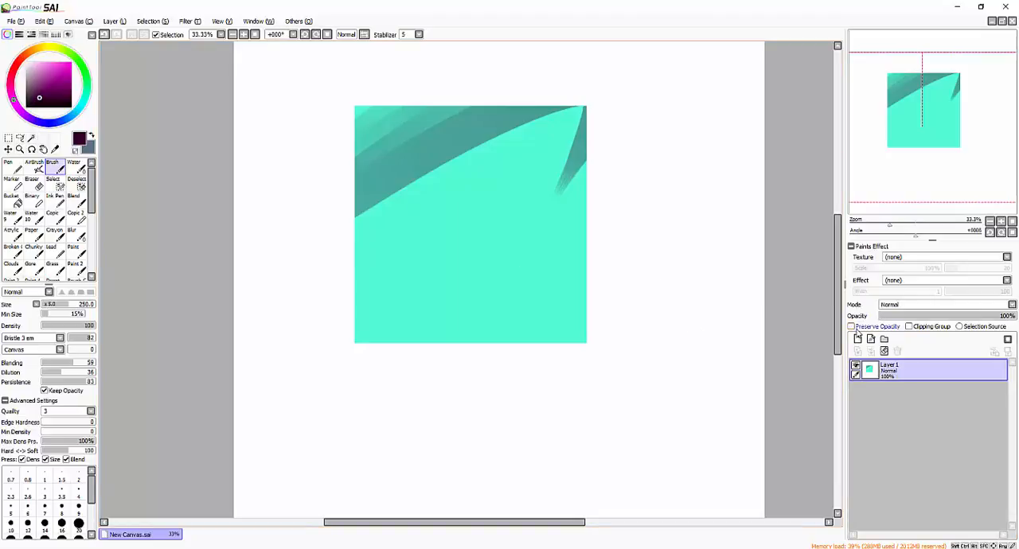
click(868, 327)
click(868, 327)
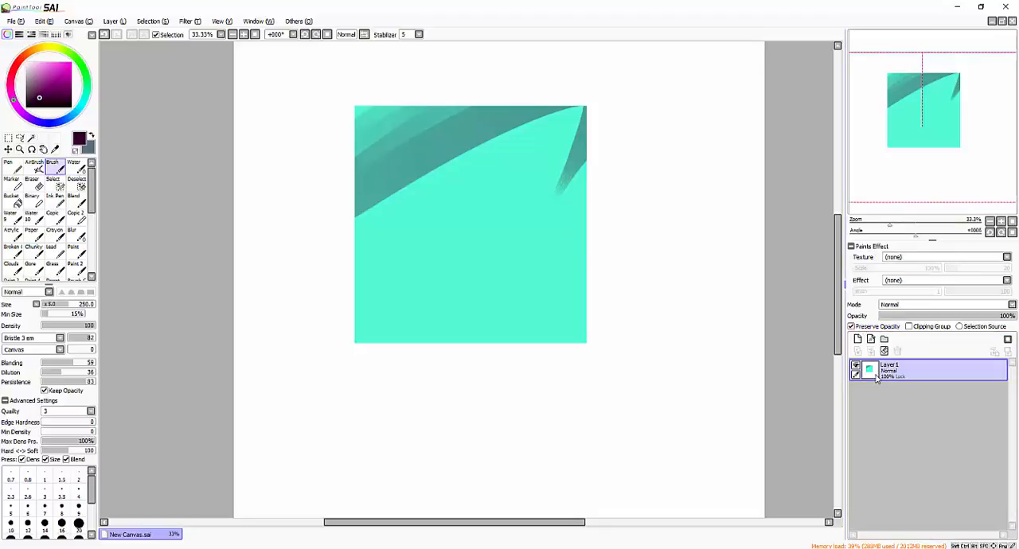
- Recolour the square with the Bucket, filling it in turn with purple, pale green and very dark green
click(13, 200)
click(38, 82)
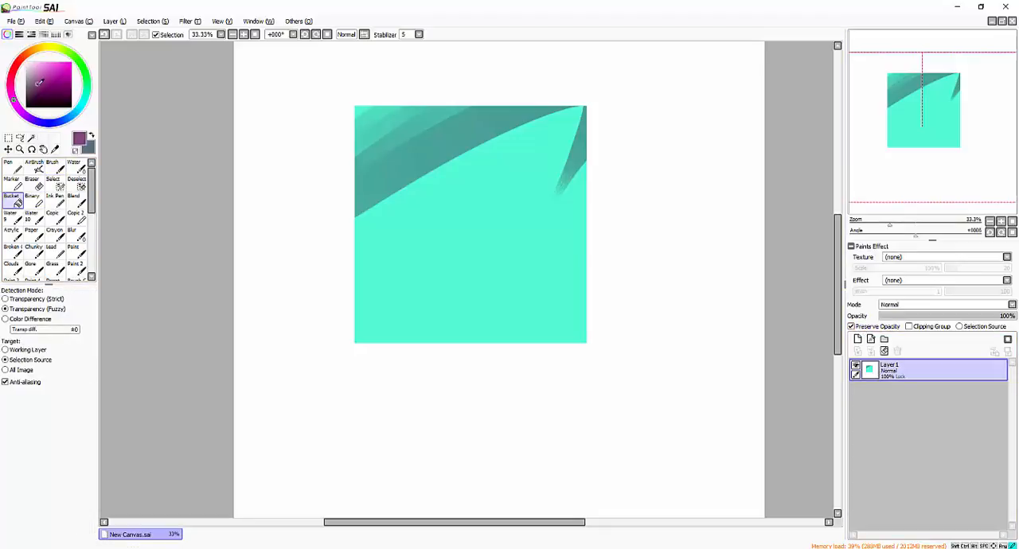
click(35, 71)
click(470, 225)
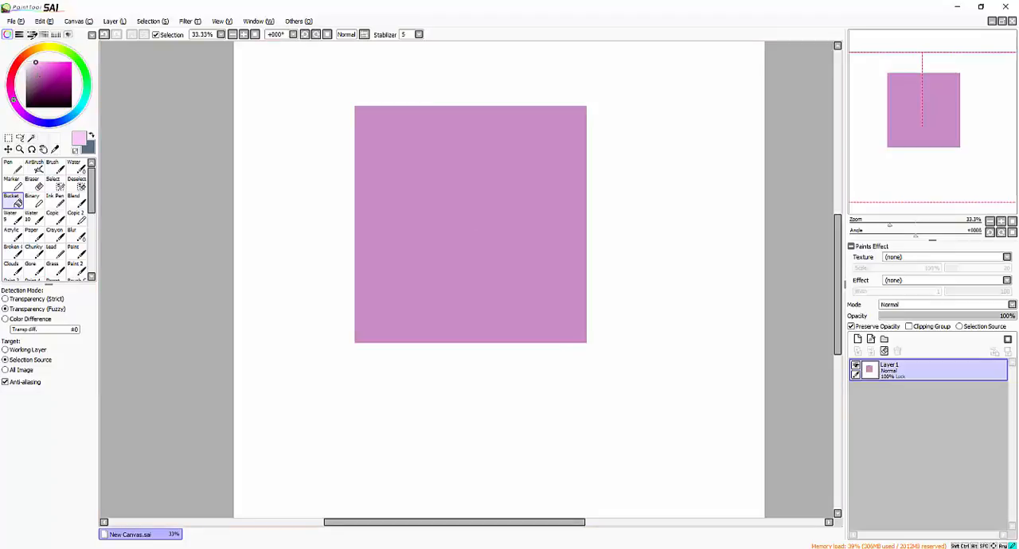
click(457, 200)
click(465, 201)
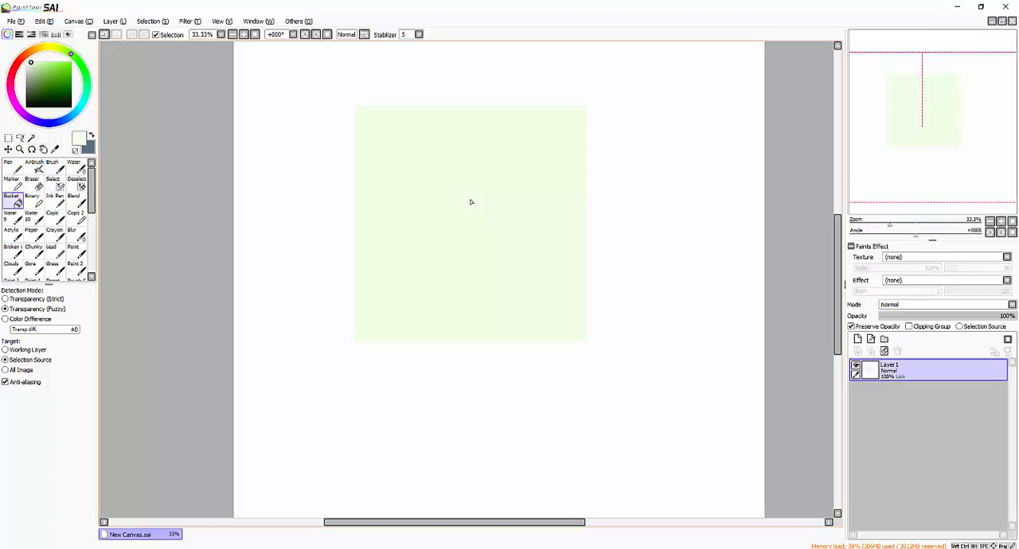
click(32, 101)
click(481, 268)
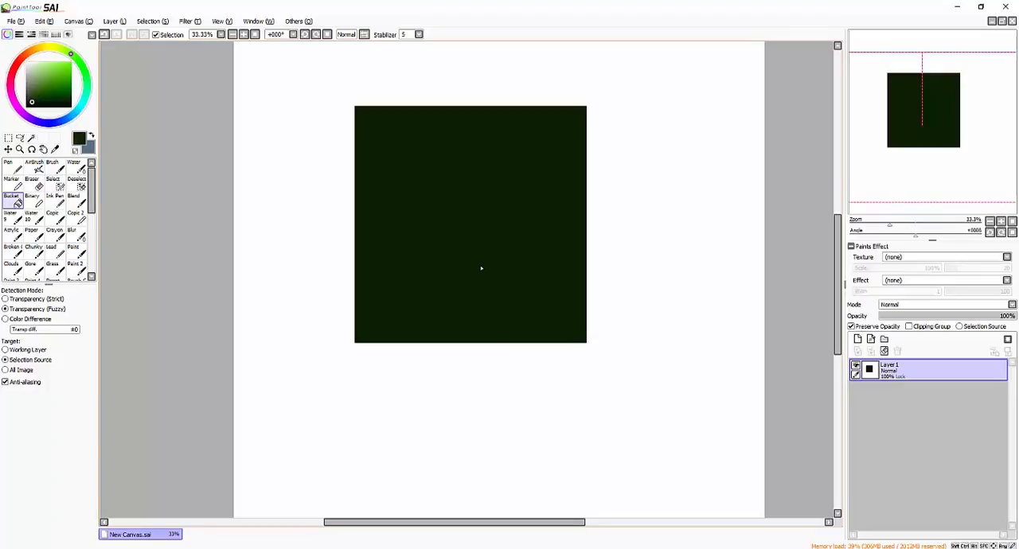
- Refill the square with dark slate blue and replace that fill with light greyish blue
click(33, 90)
click(14, 100)
click(28, 87)
mouse_move(13, 89)
mouse_down()
mouse_move(35, 118)
mouse_move(77, 111)
mouse_move(32, 90)
mouse_up()
click(450, 228)
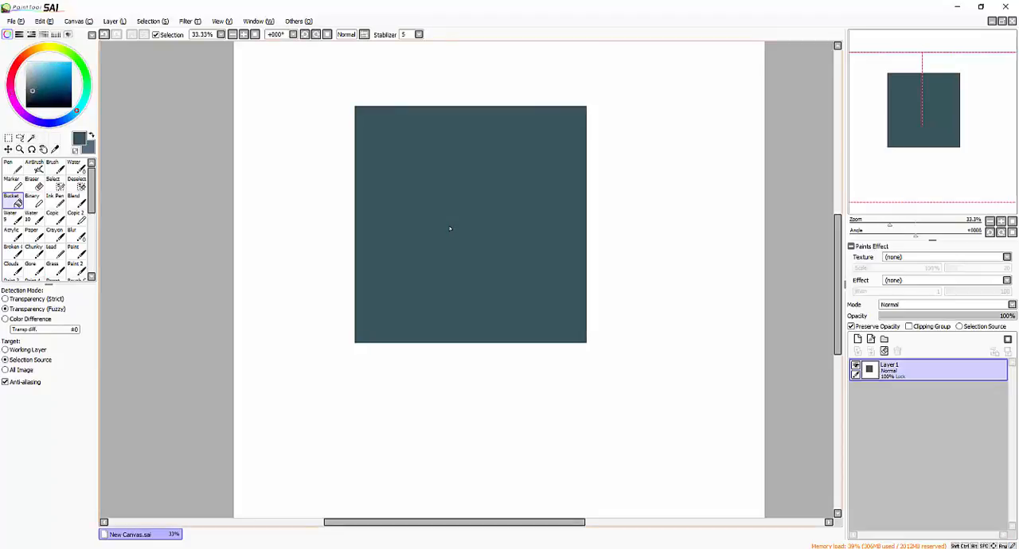
click(39, 76)
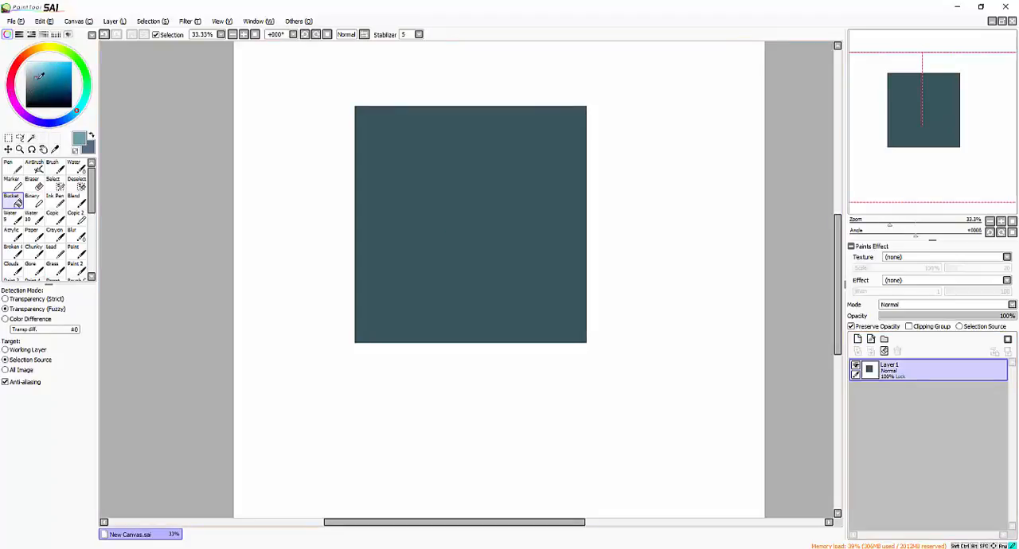
drag(38, 76, 37, 70)
click(518, 250)
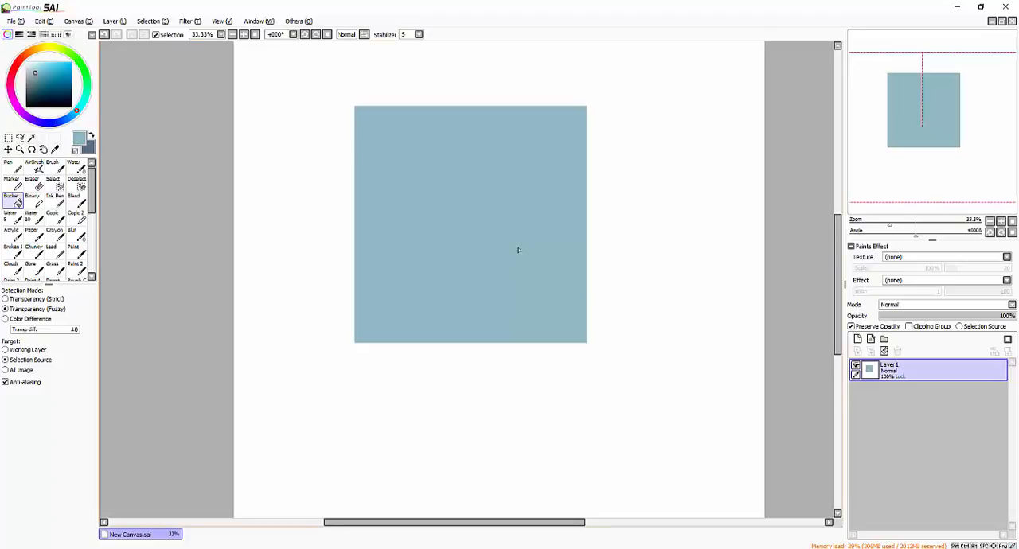
- Disable Preserve Opacity for Layer1 and add a new layer above it with Clipping Group enabled
click(852, 326)
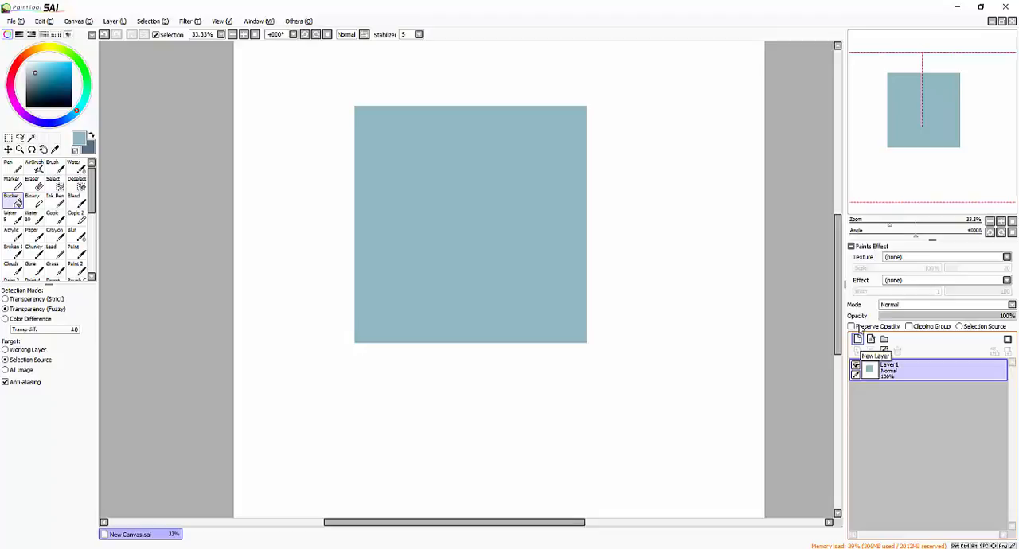
click(859, 340)
click(909, 327)
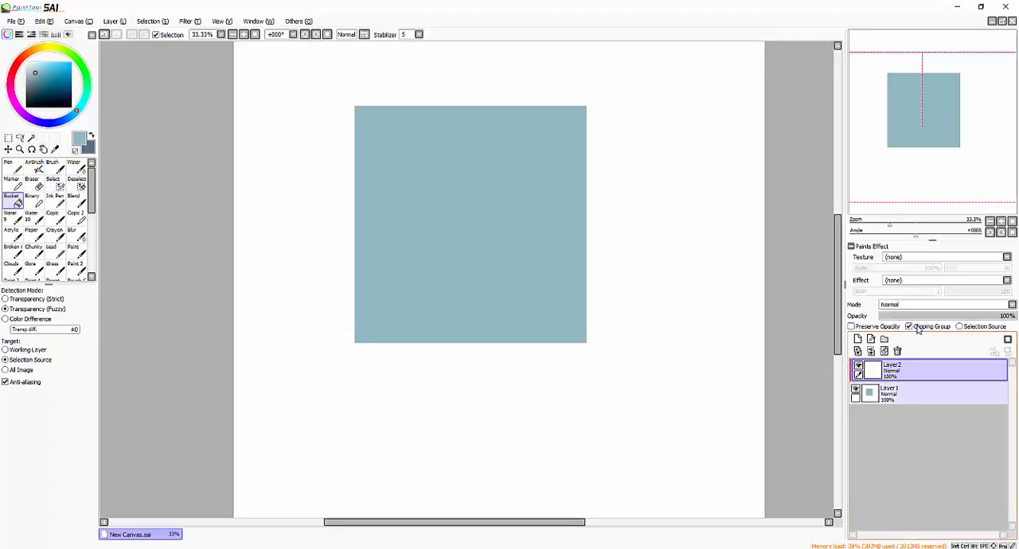
click(919, 327)
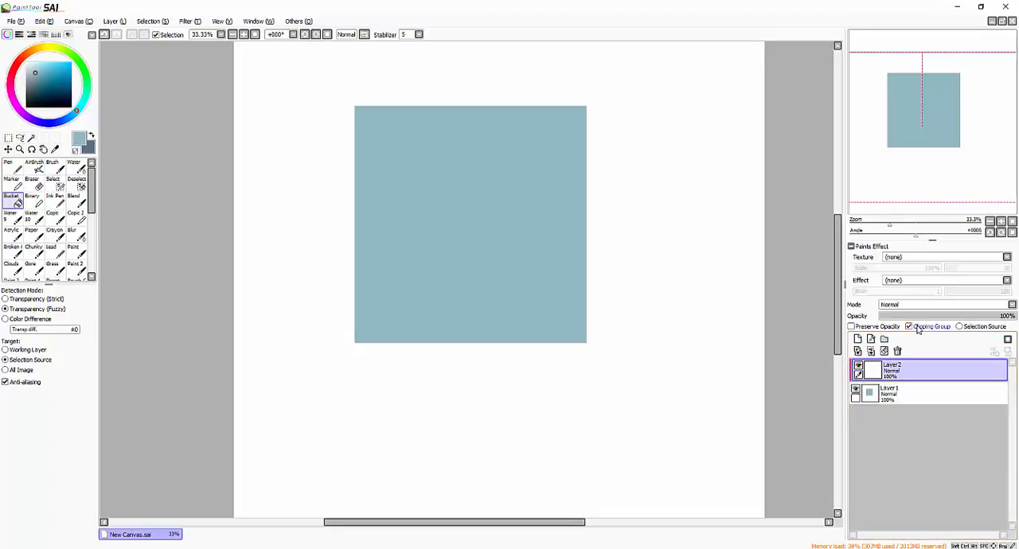
click(929, 329)
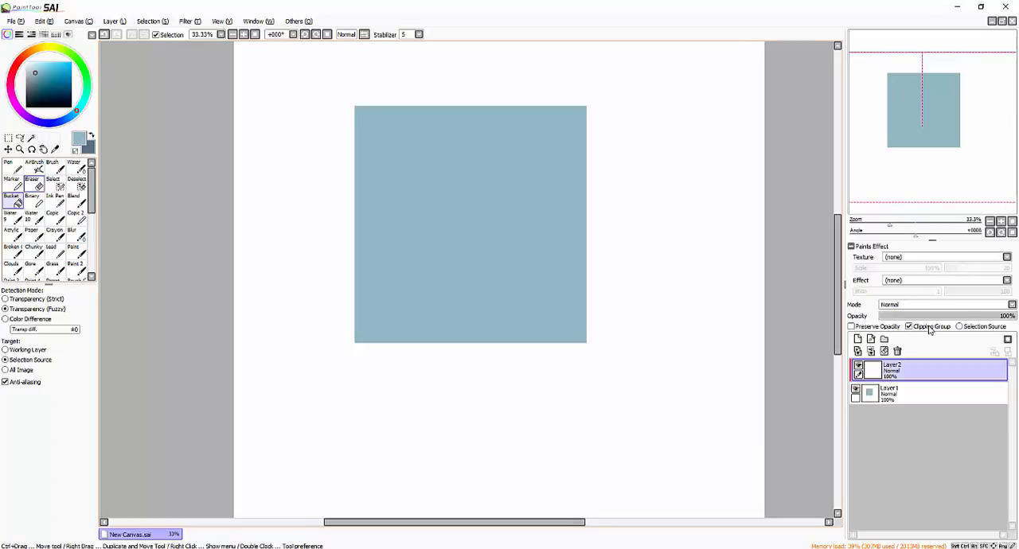
- Disable Clipping Group for Layer2 and paint broad dark teal diagonals across the square's upper-left corner with the Brush at size 400
key(b)
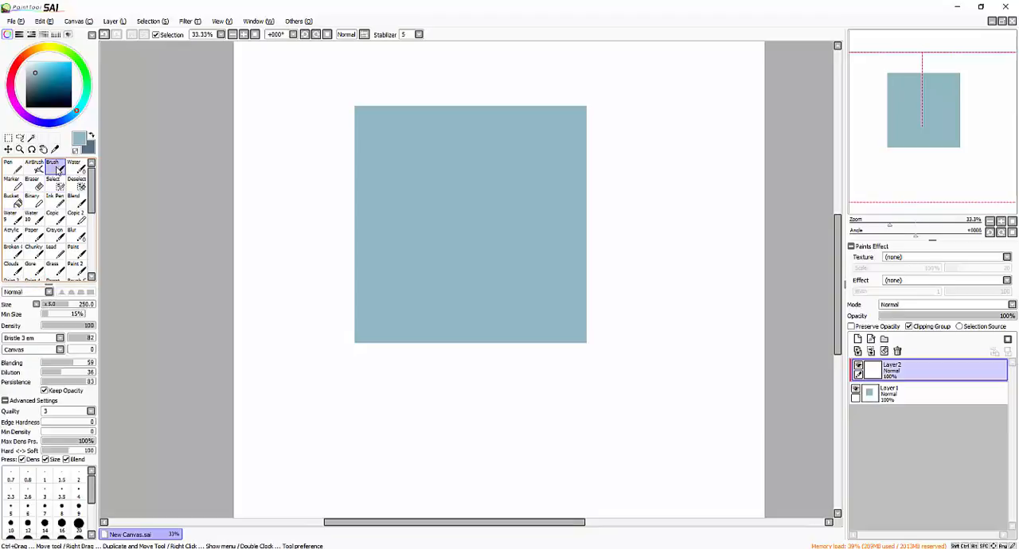
click(928, 327)
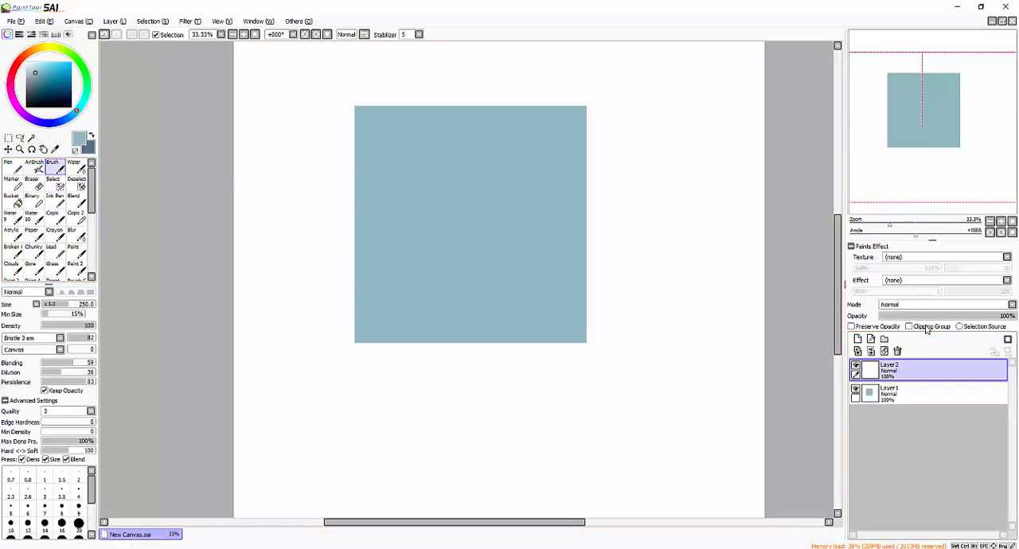
click(38, 92)
key(])
key(])
key(])
key(])
key(])
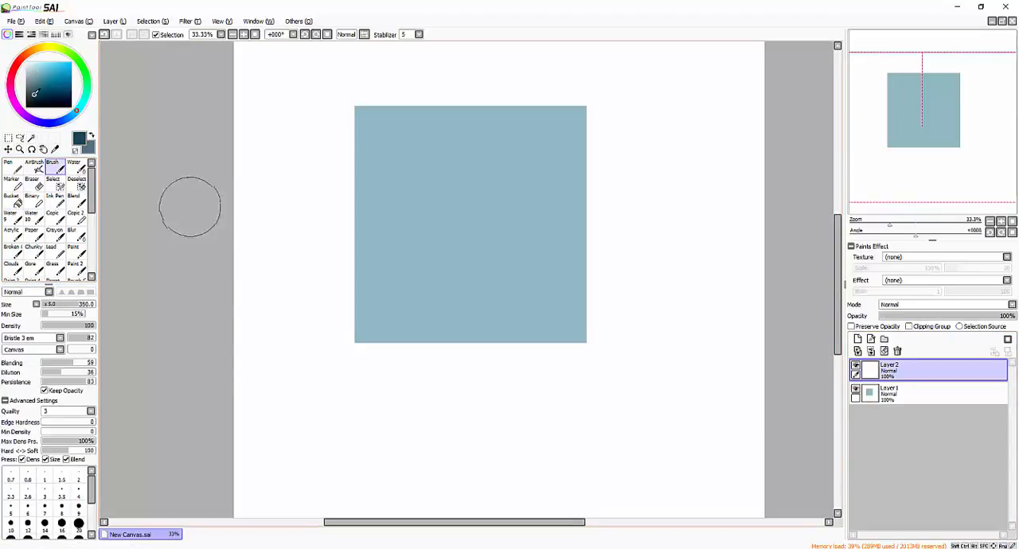
drag(414, 66, 101, 470)
drag(194, 273, 614, 7)
- Reduce the Brush to 300, extend the dark teal stroke beyond the square's upper edge, and enable Clipping Group for Layer2
key([)
key([)
key([)
key([)
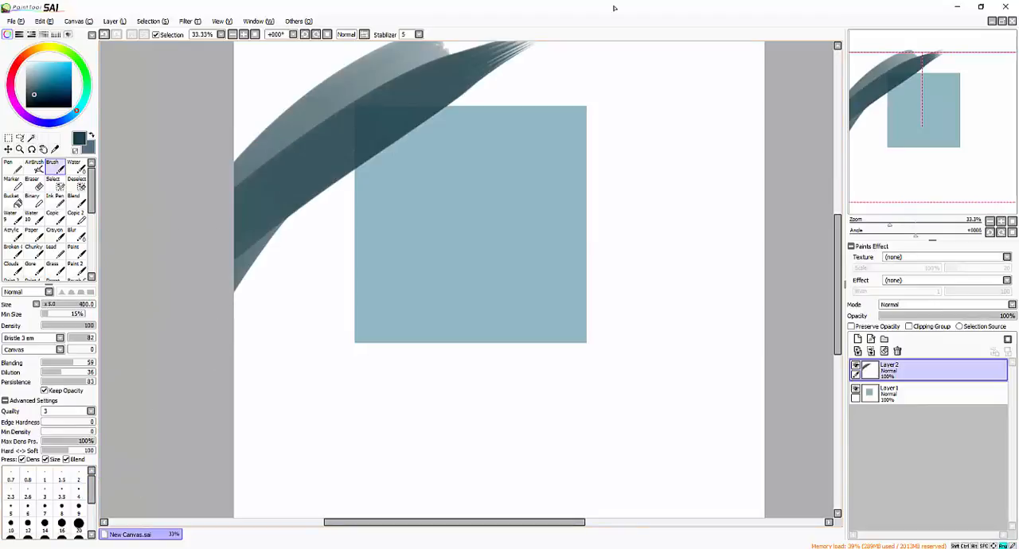
mouse_move(467, 68)
mouse_down()
mouse_move(265, 200)
mouse_move(731, 9)
mouse_up()
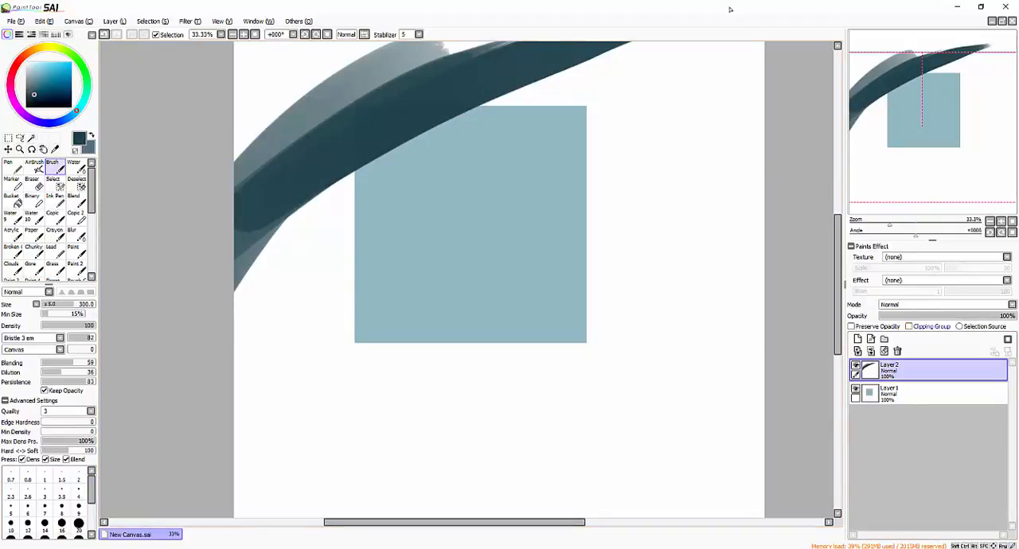
click(926, 329)
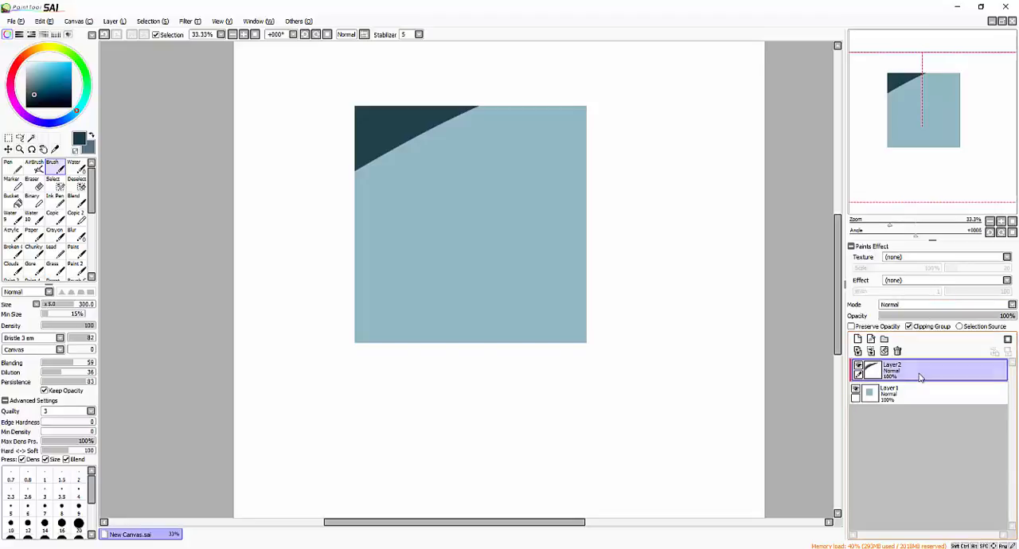
- Add a new layer above Layer1 and move it above Layer2, out of the clipping group
click(889, 395)
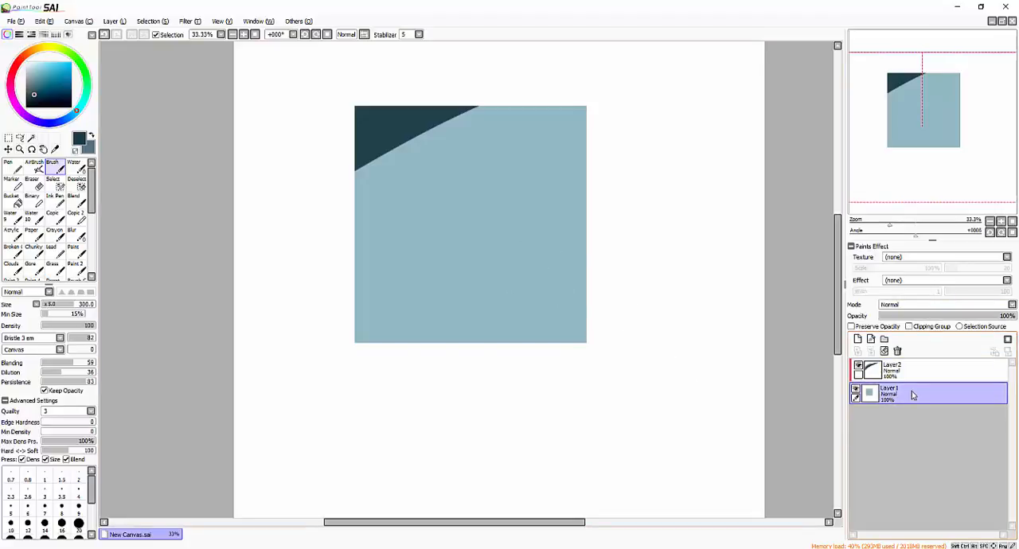
click(857, 339)
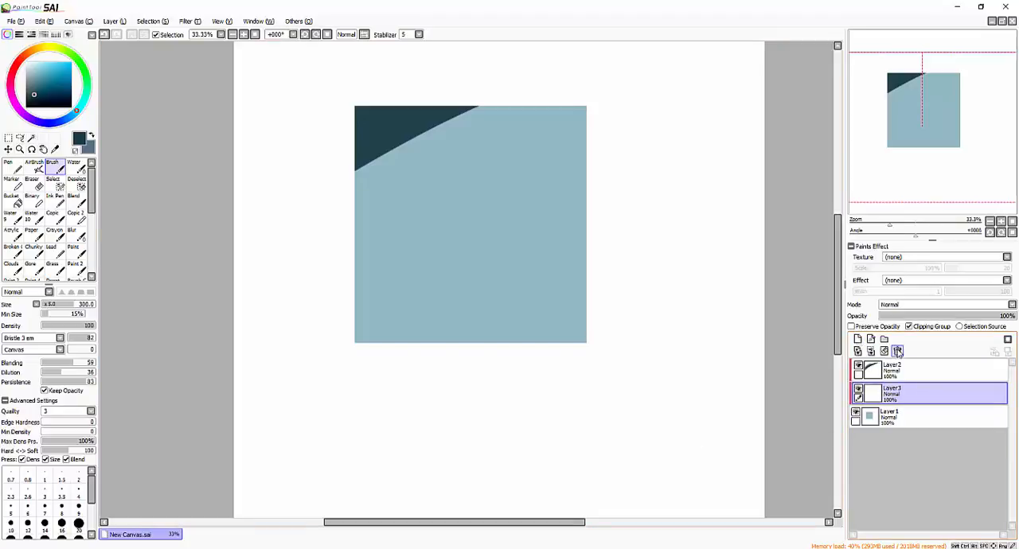
drag(889, 393, 890, 367)
- Paint a large dark teal letter P below the square with the Brush at size 160
drag(634, 367, 666, 267)
key(bracketleft)
key(bracketleft)
key(bracketleft)
key(bracketleft)
key(bracketleft)
key(bracketleft)
key(bracketleft)
key(bracketleft)
key(bracketleft)
key(bracketleft)
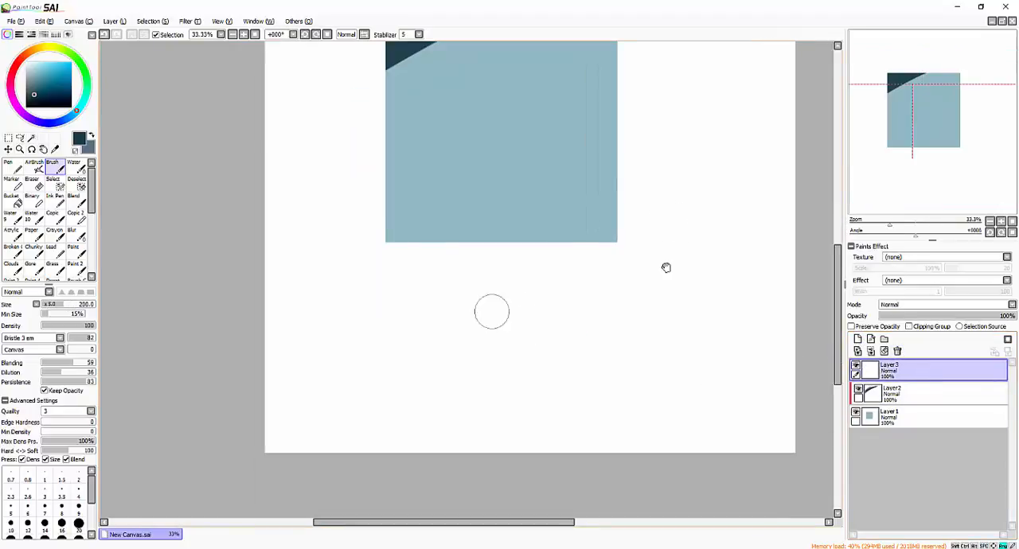
key(bracketleft)
key(bracketleft)
key(bracketleft)
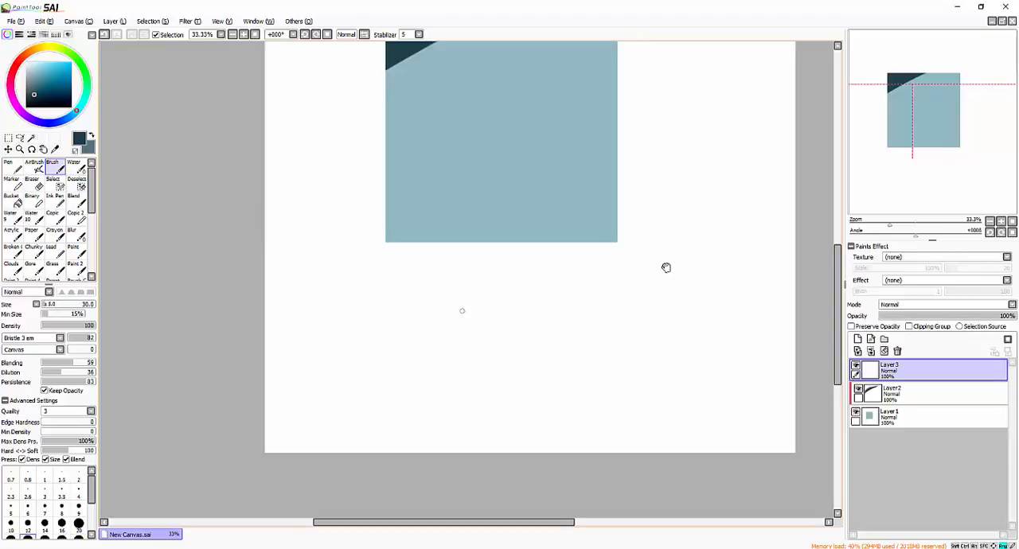
key(bracketright)
key(bracketright)
key(bracketright)
key(bracketright)
key(bracketright)
key(bracketright)
key(bracketright)
drag(392, 275, 377, 402)
mouse_move(393, 276)
mouse_down()
mouse_move(378, 346)
mouse_move(399, 274)
mouse_move(381, 404)
mouse_move(398, 282)
mouse_move(381, 286)
mouse_move(461, 311)
mouse_move(401, 335)
mouse_up()
key(bracketright)
key(bracketright)
drag(456, 298, 403, 278)
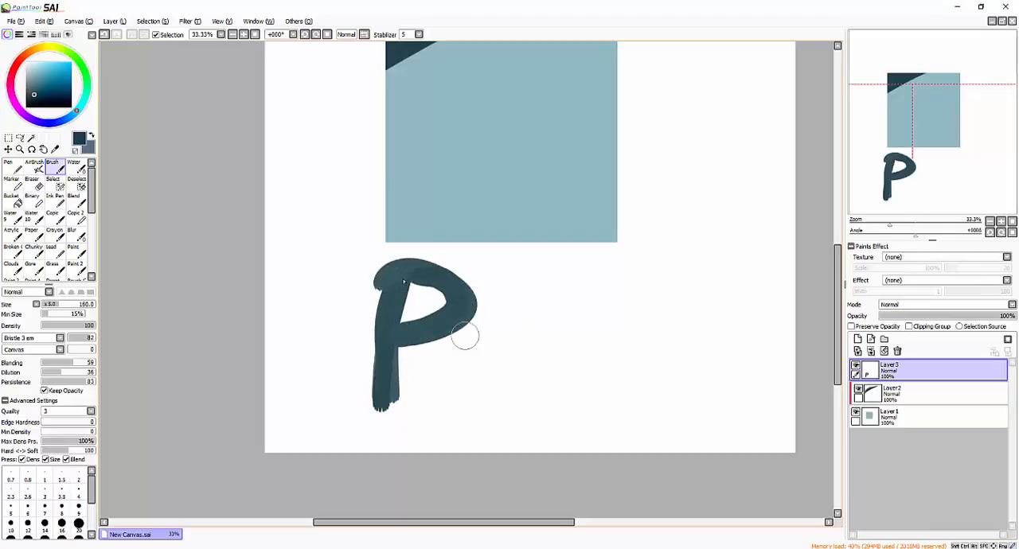
- Paint the letters "o", "t" and "a" after the P to complete the word "Pota"
mouse_move(491, 343)
mouse_down()
mouse_move(476, 346)
mouse_move(498, 343)
mouse_up()
mouse_move(484, 347)
mouse_down()
mouse_move(490, 406)
mouse_move(479, 347)
mouse_up()
drag(569, 277, 564, 419)
drag(563, 419, 570, 274)
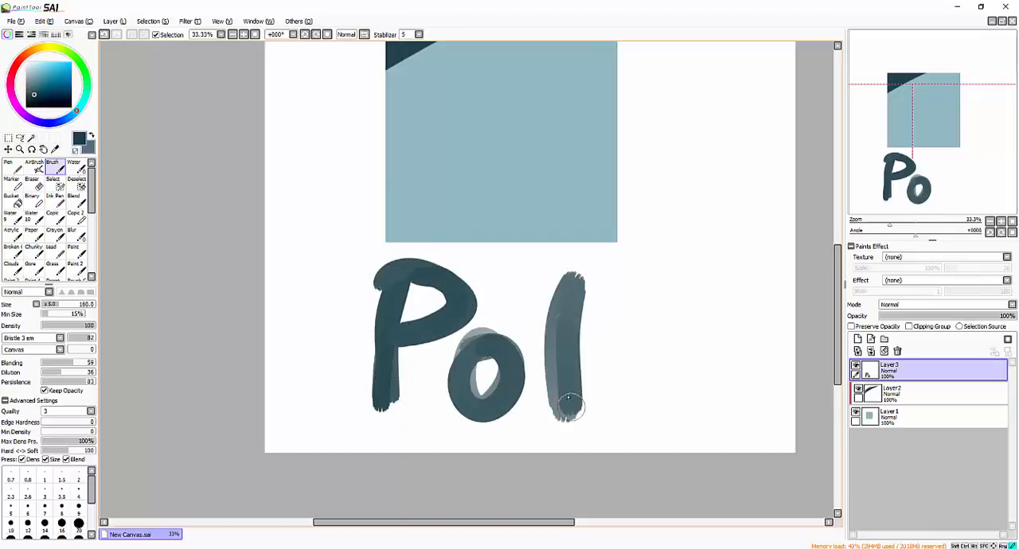
mouse_move(526, 365)
mouse_down()
mouse_move(595, 363)
mouse_move(662, 410)
mouse_up()
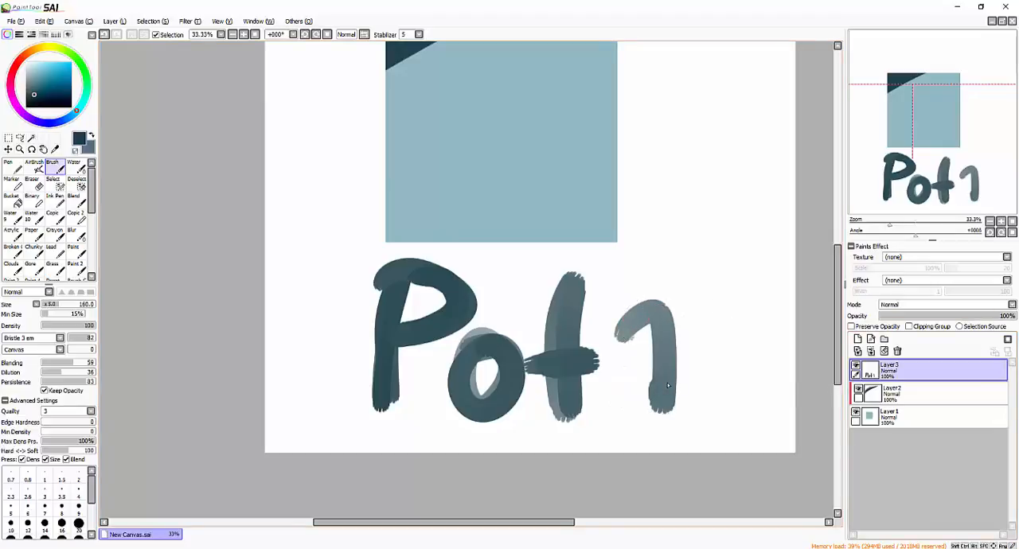
mouse_move(669, 371)
mouse_down()
mouse_move(628, 408)
mouse_move(658, 396)
mouse_up()
drag(646, 312, 653, 434)
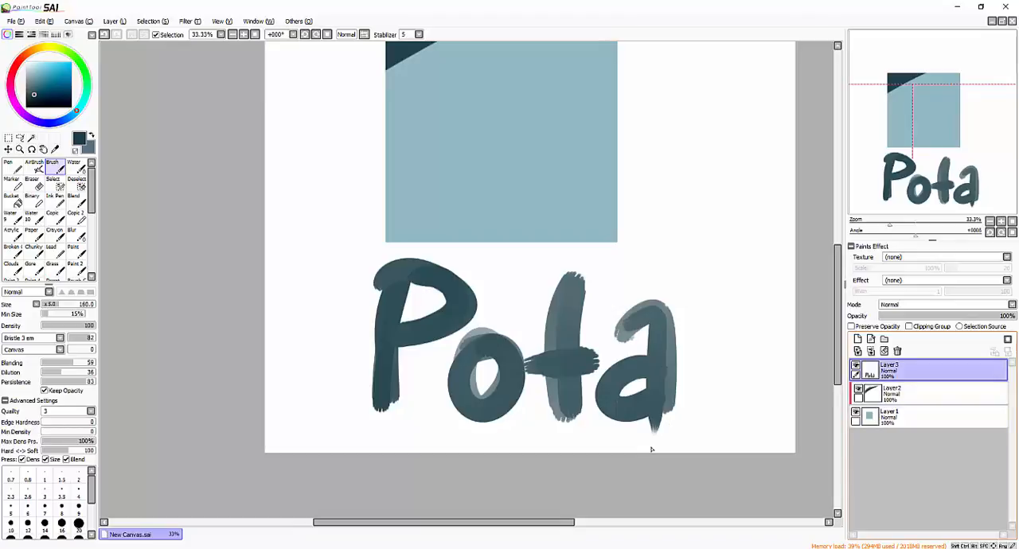
- Add a new layer above the lettering layer and enable Clipping Group for it
click(858, 340)
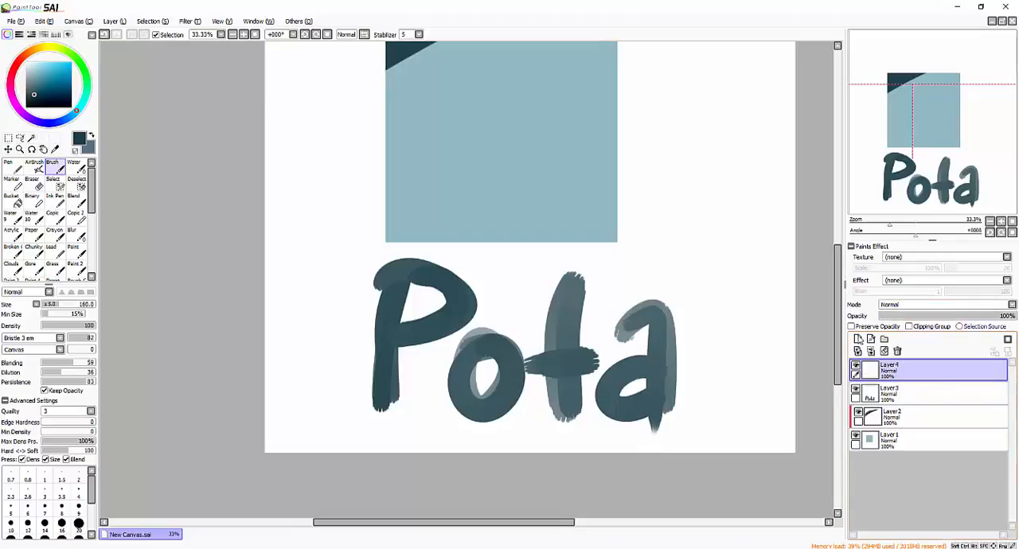
click(908, 327)
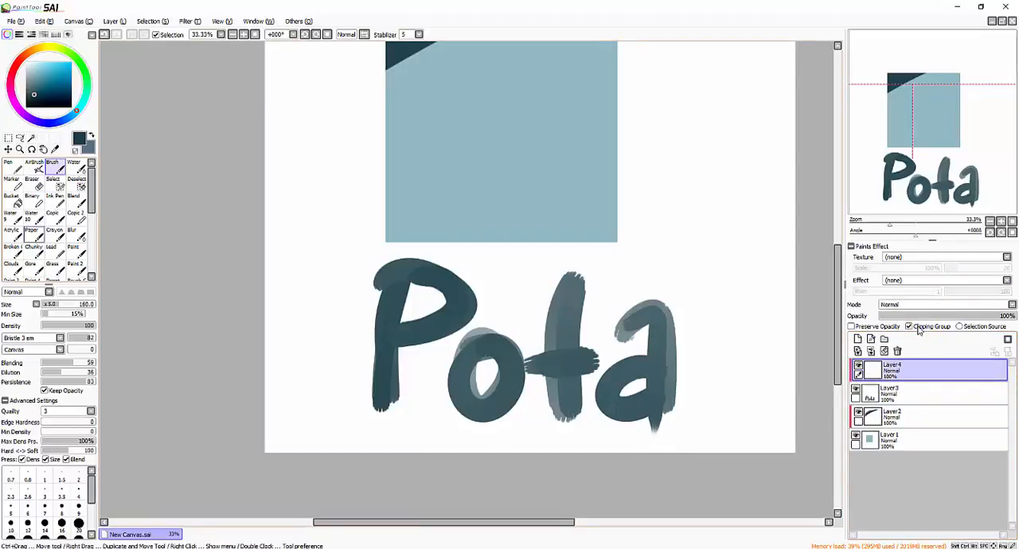
- Paint light yellow diagonal stripes across the whole word "Pota" with the Ink Pen at size 200
click(49, 61)
click(52, 48)
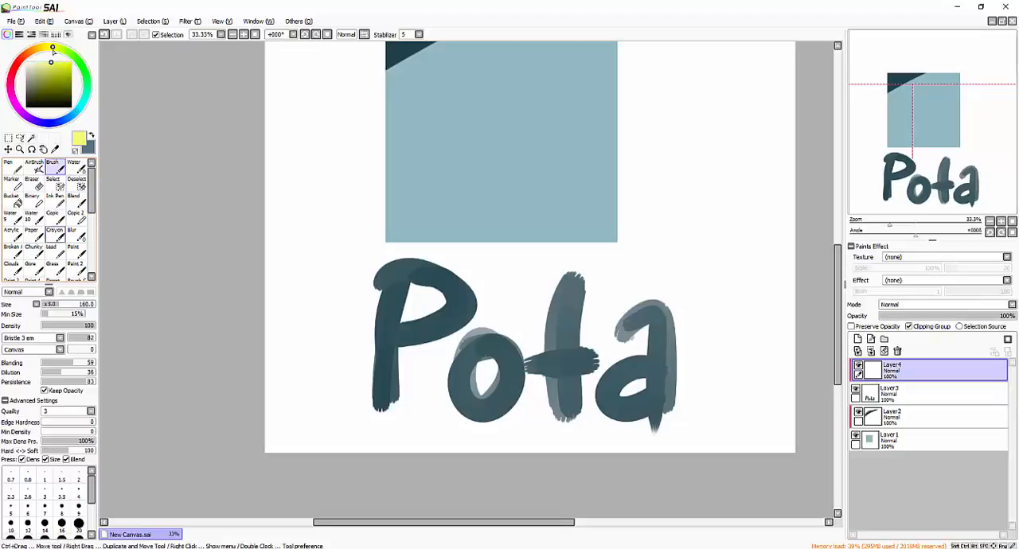
click(54, 199)
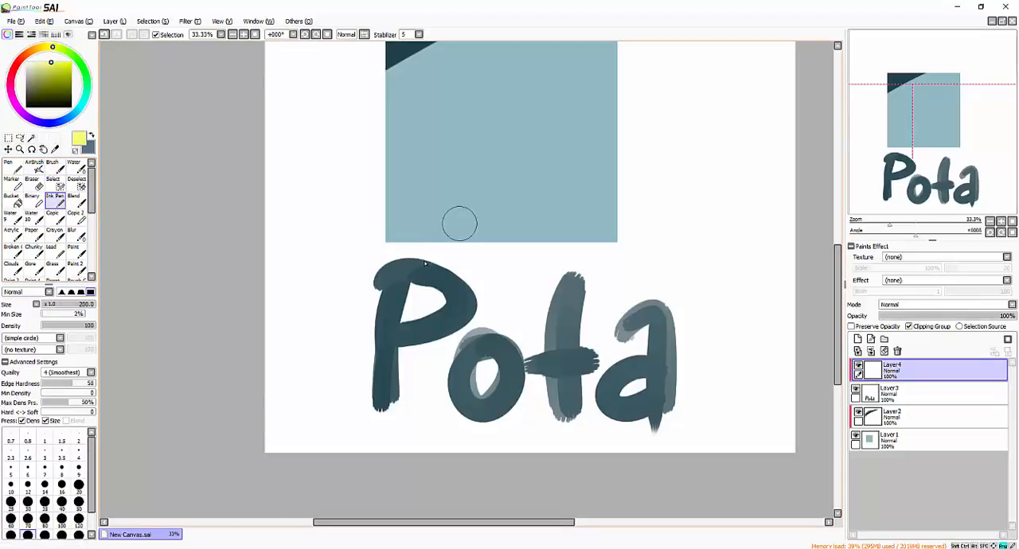
drag(461, 239, 268, 430)
key(])
drag(505, 237, 292, 471)
drag(551, 260, 328, 487)
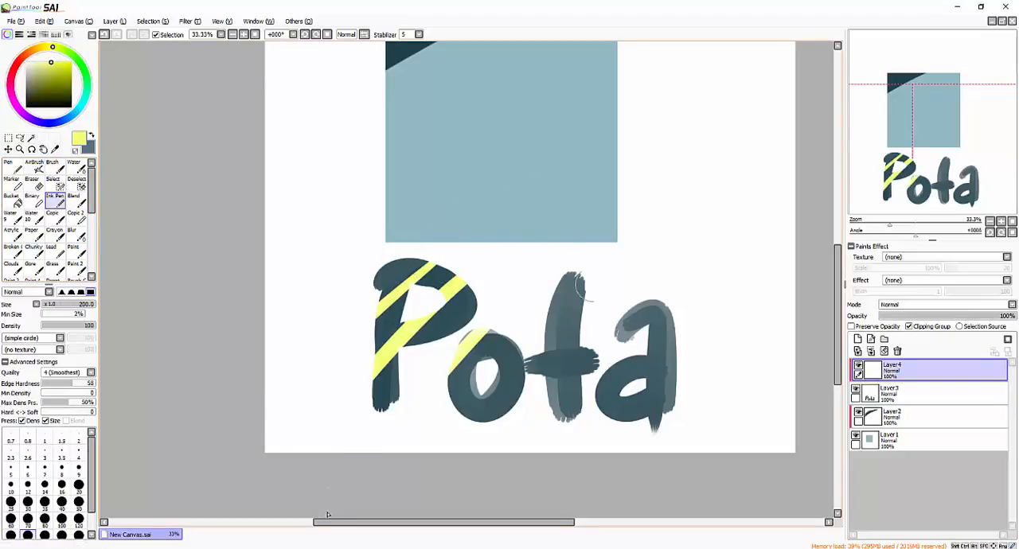
drag(599, 282, 368, 516)
drag(675, 263, 443, 494)
drag(751, 278, 490, 493)
drag(781, 353, 406, 527)
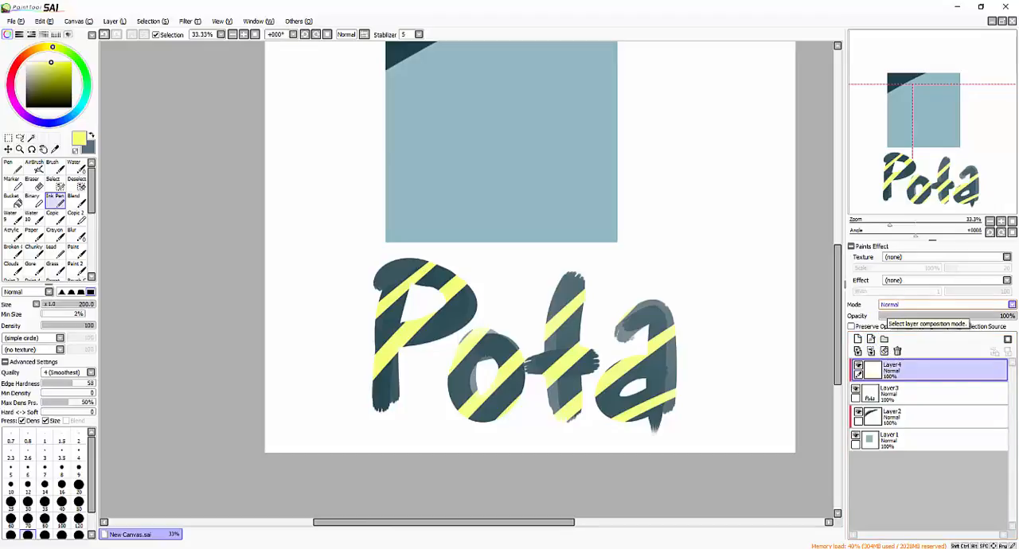
- Delete the stripe layer, the lettering layer and Layer2, leaving only the layer with the square
click(903, 352)
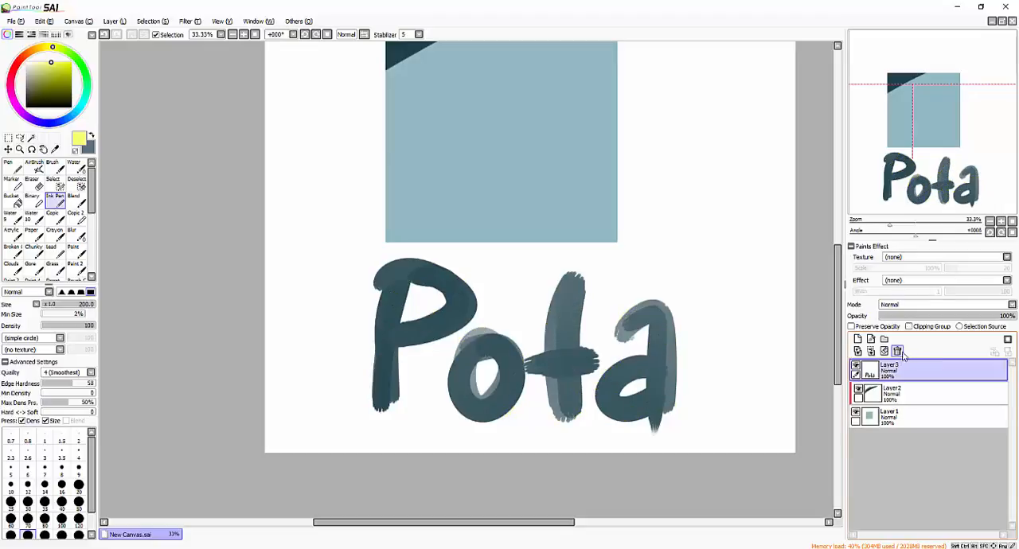
click(897, 351)
scroll(602, 334, up, 3)
drag(559, 402, 610, 428)
click(897, 351)
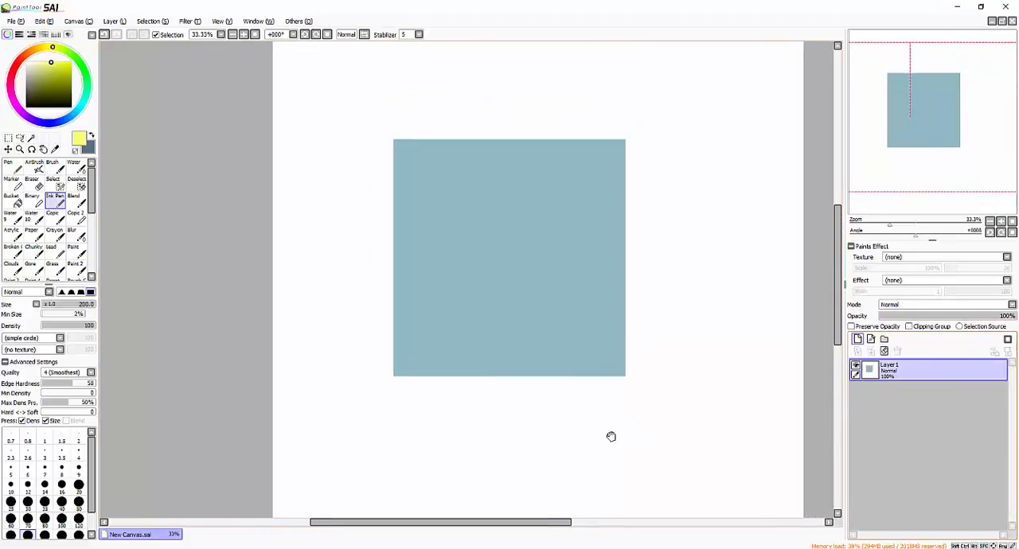
- Add a new layer above the square with Clipping Group enabled and set its blending mode to Multiply
click(857, 339)
click(931, 326)
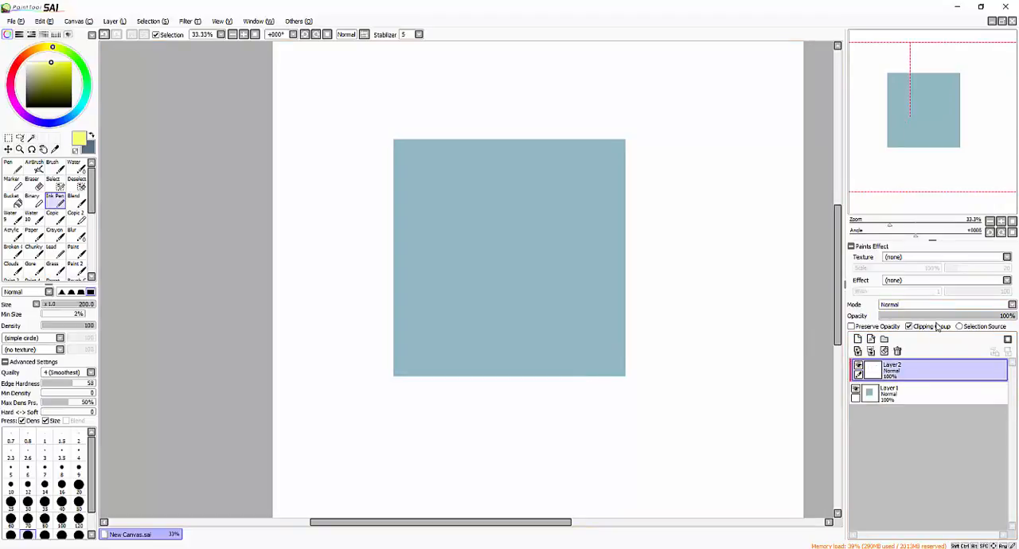
click(906, 306)
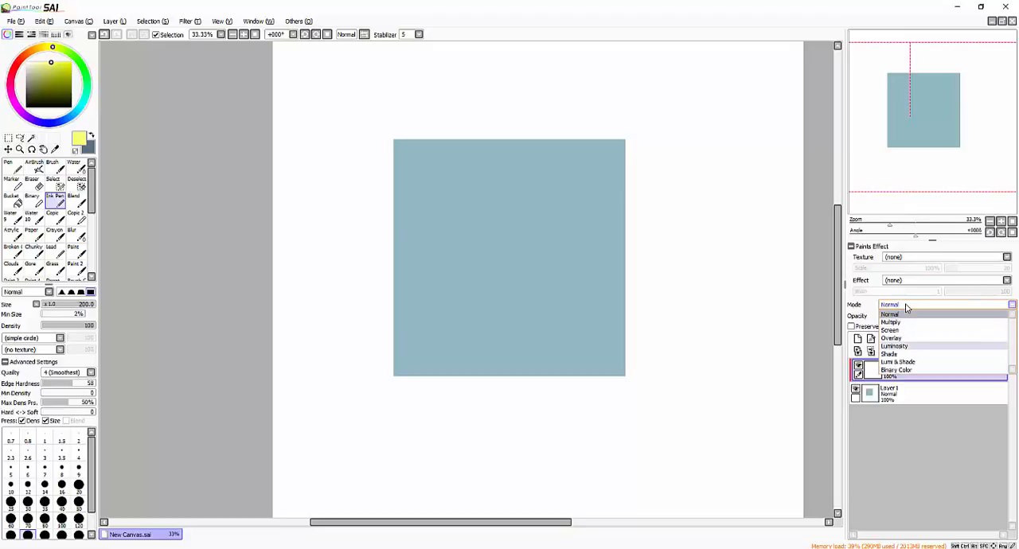
click(860, 308)
click(908, 306)
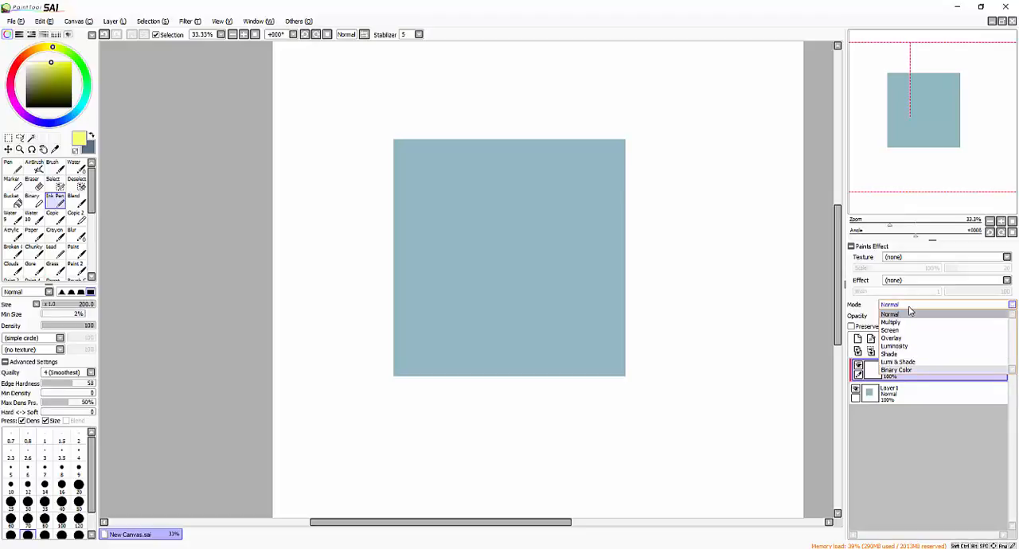
click(915, 322)
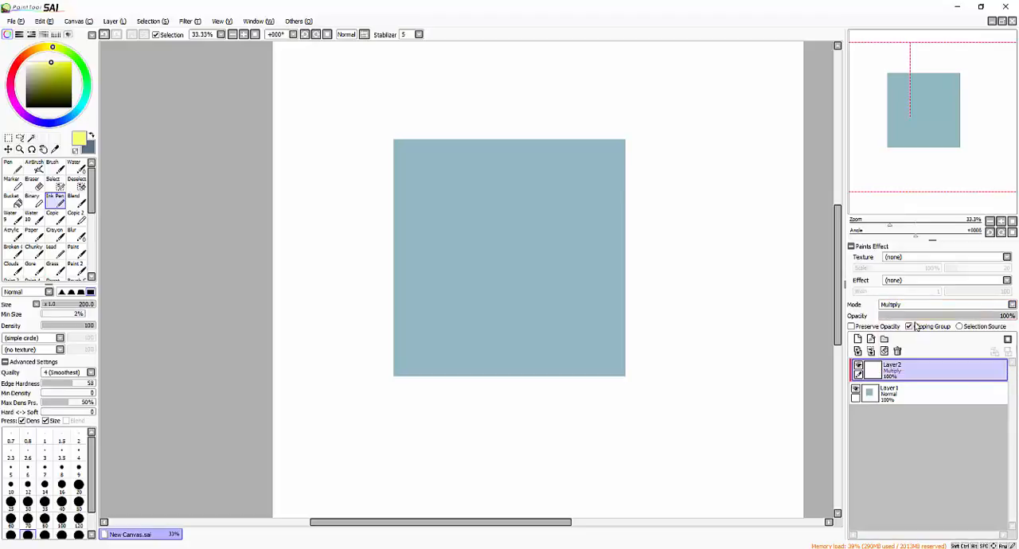
click(921, 305)
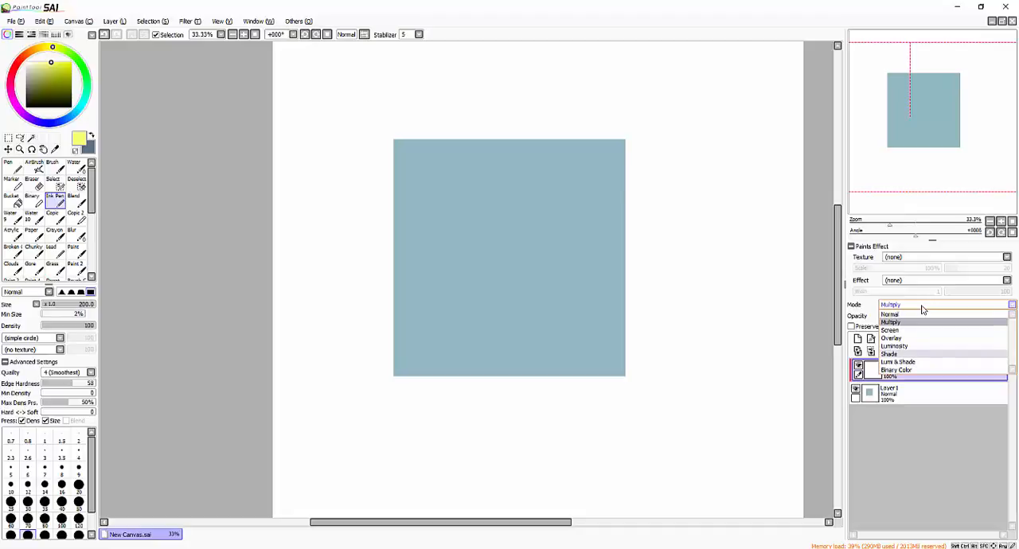
click(922, 322)
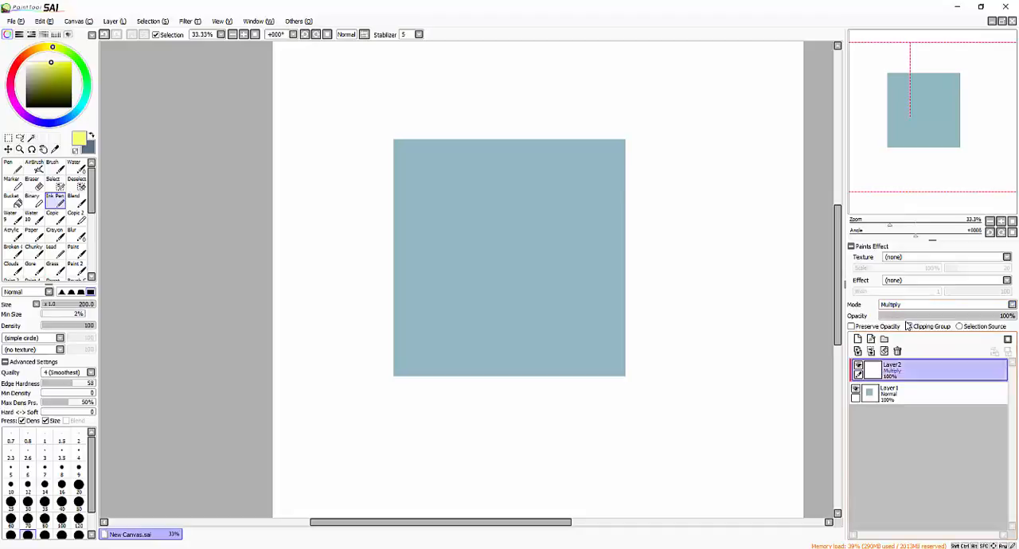
click(926, 305)
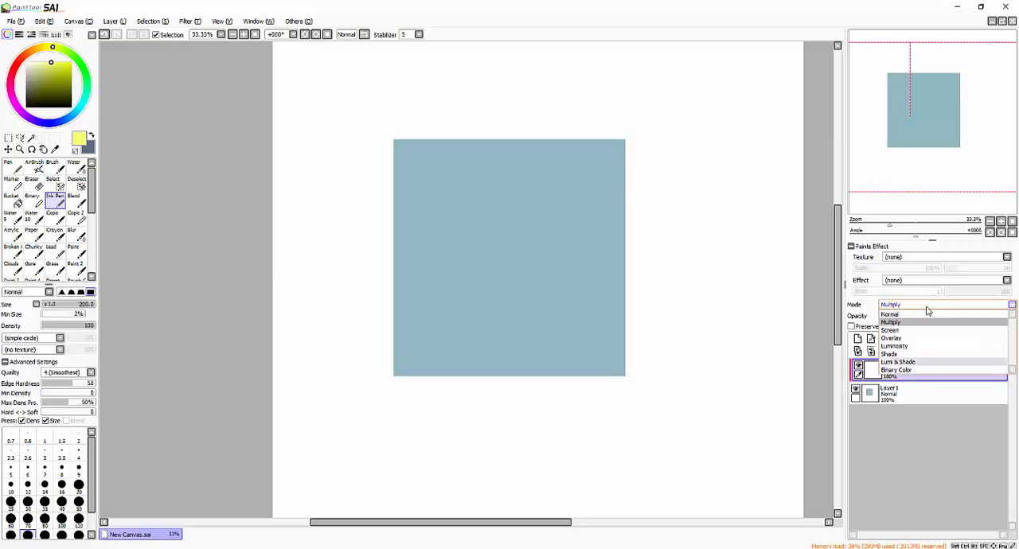
click(919, 321)
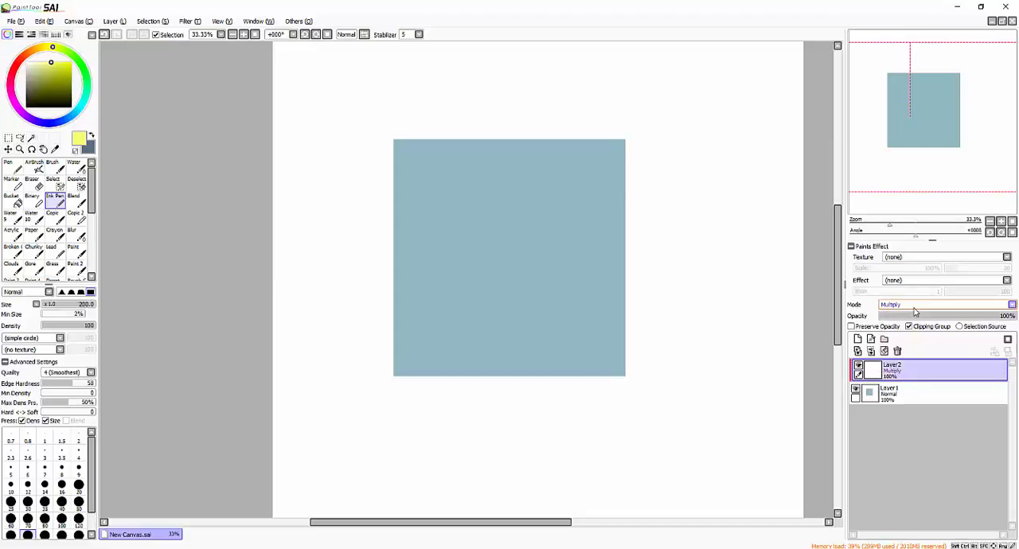
- Shade the square's corners and outer edges in grey on the Multiply layer with the AirBrush at size 500
alt+click(769, 331)
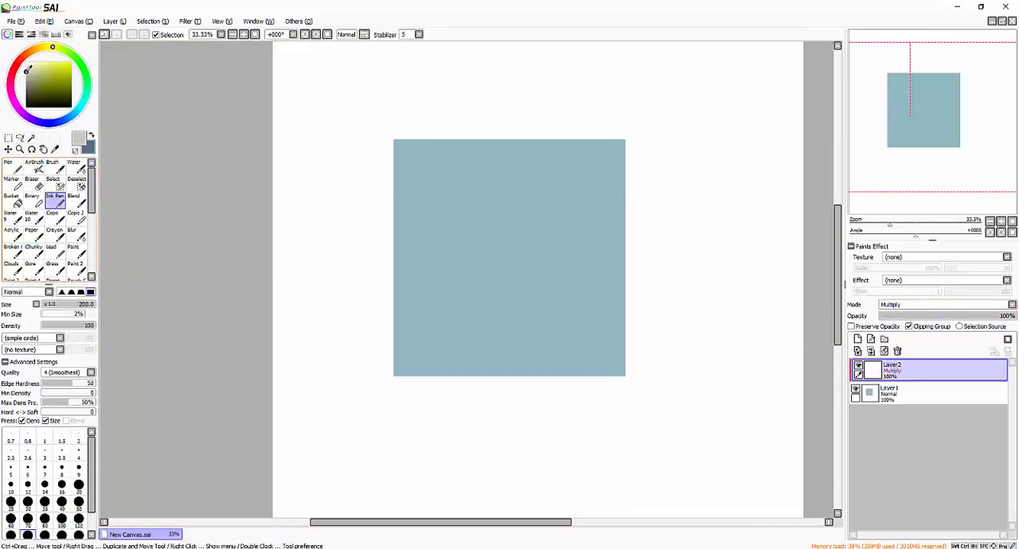
click(52, 167)
click(34, 167)
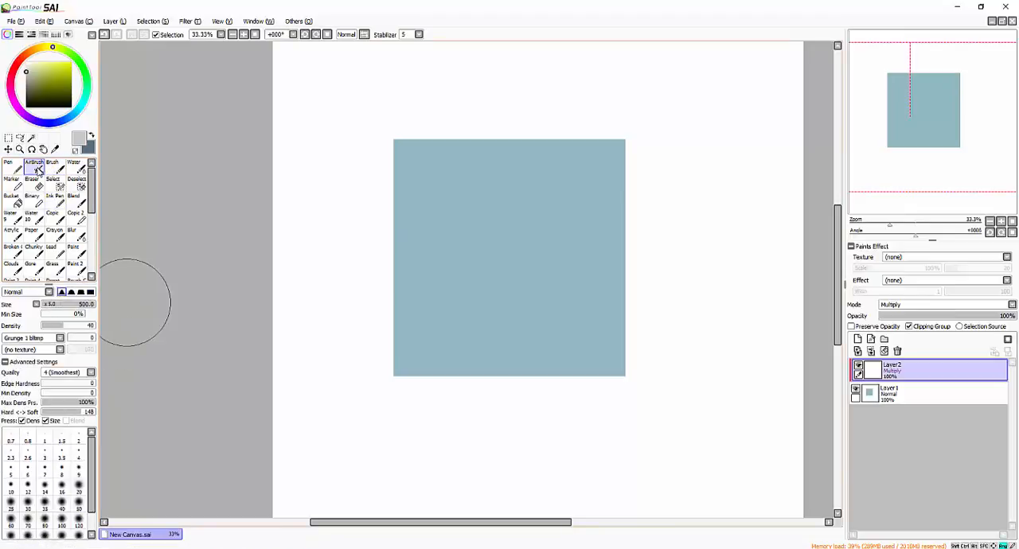
mouse_move(516, 98)
mouse_down()
mouse_move(355, 253)
mouse_move(435, 143)
mouse_move(413, 368)
mouse_move(375, 320)
mouse_up()
mouse_move(549, 366)
mouse_down()
mouse_move(664, 235)
mouse_move(575, 364)
mouse_move(425, 348)
mouse_move(658, 306)
mouse_up()
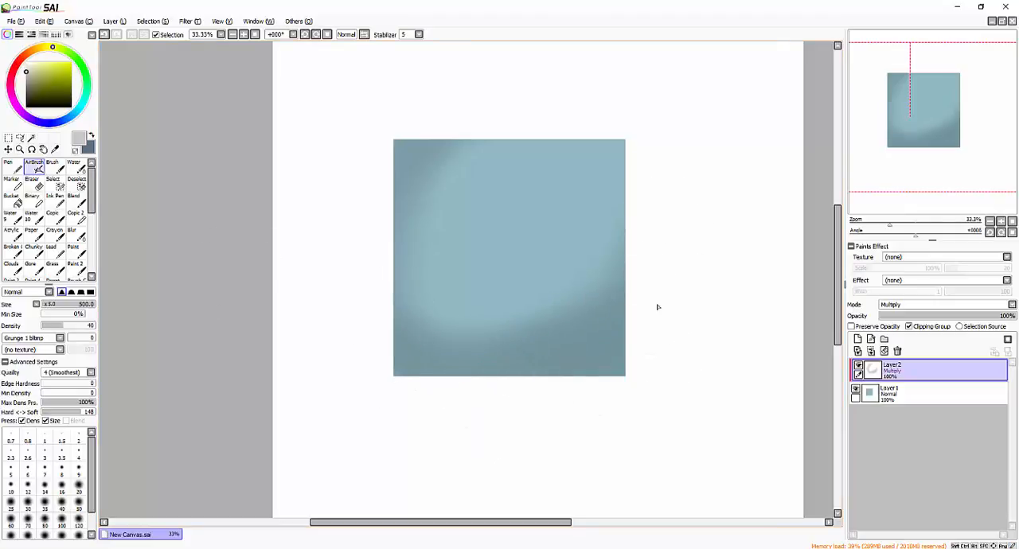
mouse_move(462, 124)
mouse_down()
mouse_move(358, 353)
mouse_move(471, 362)
mouse_move(617, 297)
mouse_move(641, 226)
mouse_move(642, 157)
mouse_move(343, 420)
mouse_up()
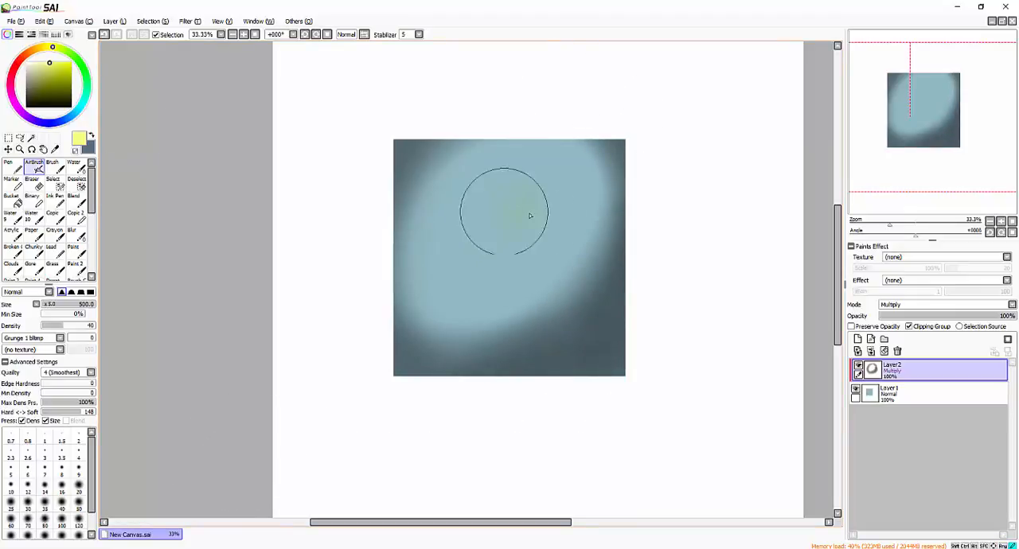
- Try a light yellow AirBrush stroke at the square's centre, undo it, and spray bright blue over that area
mouse_move(502, 204)
mouse_down()
mouse_move(537, 235)
mouse_move(478, 253)
mouse_move(503, 288)
mouse_up()
key(ctrl+z)
right_click(537, 238)
key(ctrl+z)
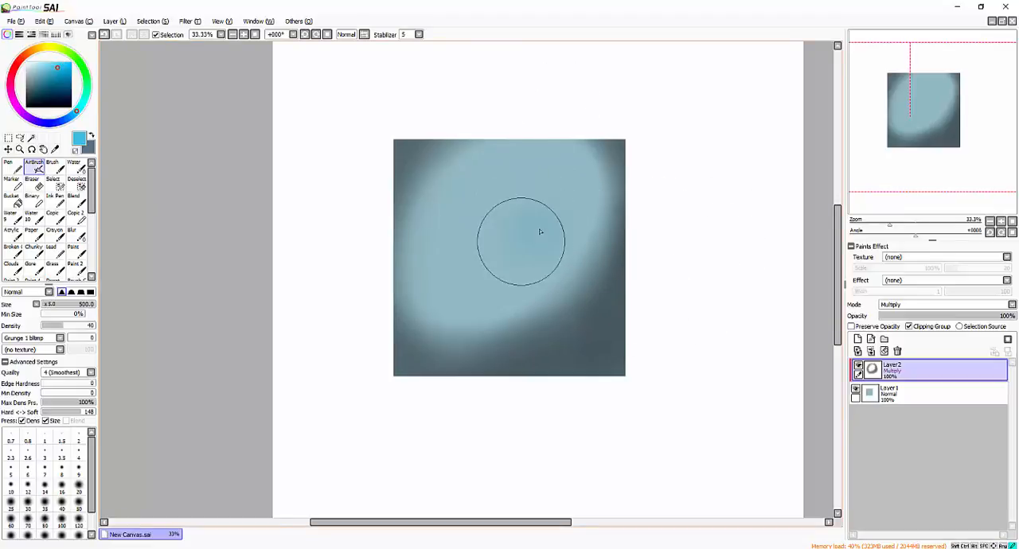
mouse_move(541, 228)
mouse_down()
mouse_move(560, 234)
mouse_move(476, 305)
mouse_move(618, 266)
mouse_up()
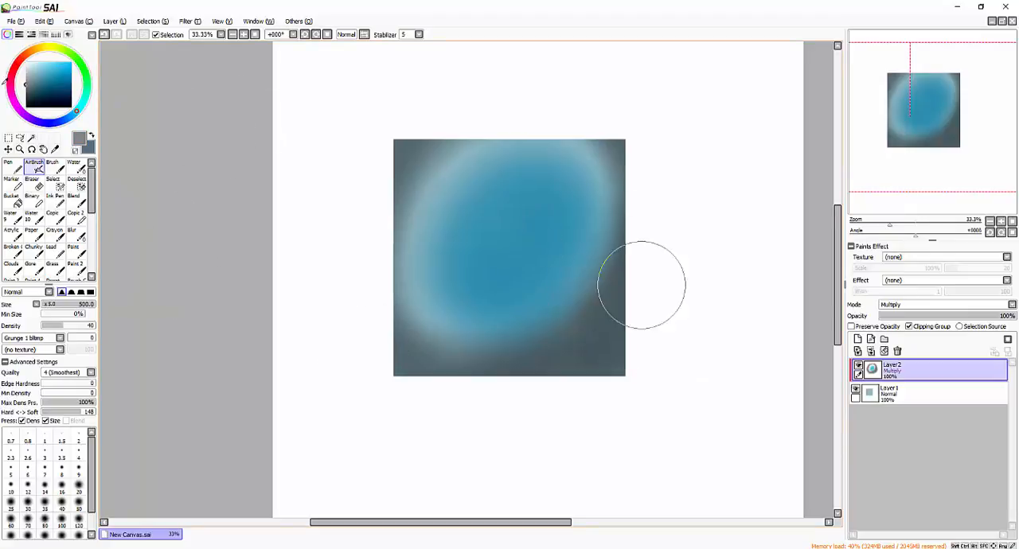
- Show the HSV sliders and airbrush grey diagonals over the lower-right side of the blue area
click(32, 35)
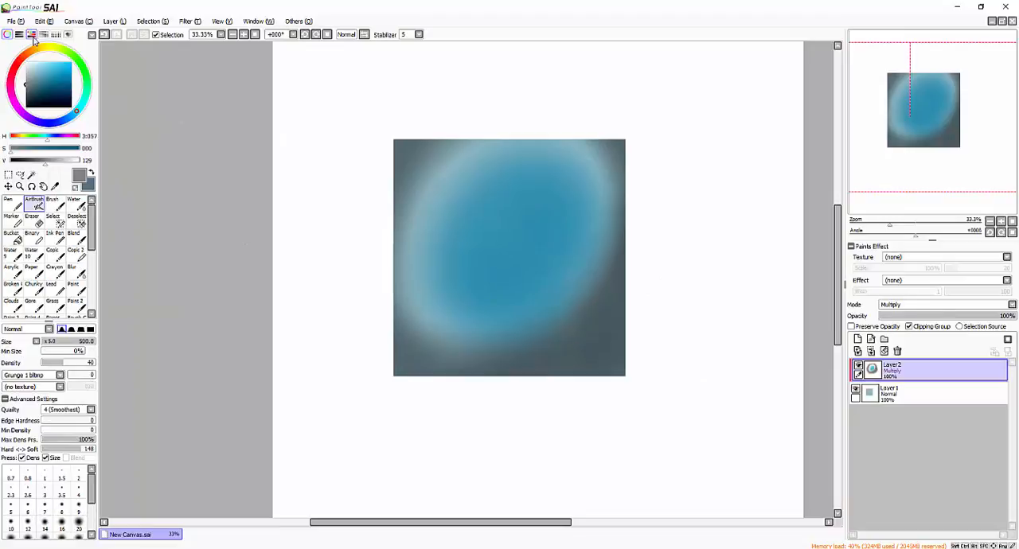
drag(606, 204, 530, 346)
drag(626, 262, 520, 382)
drag(637, 224, 484, 383)
mouse_move(609, 225)
mouse_down()
mouse_move(568, 291)
mouse_move(382, 378)
mouse_up()
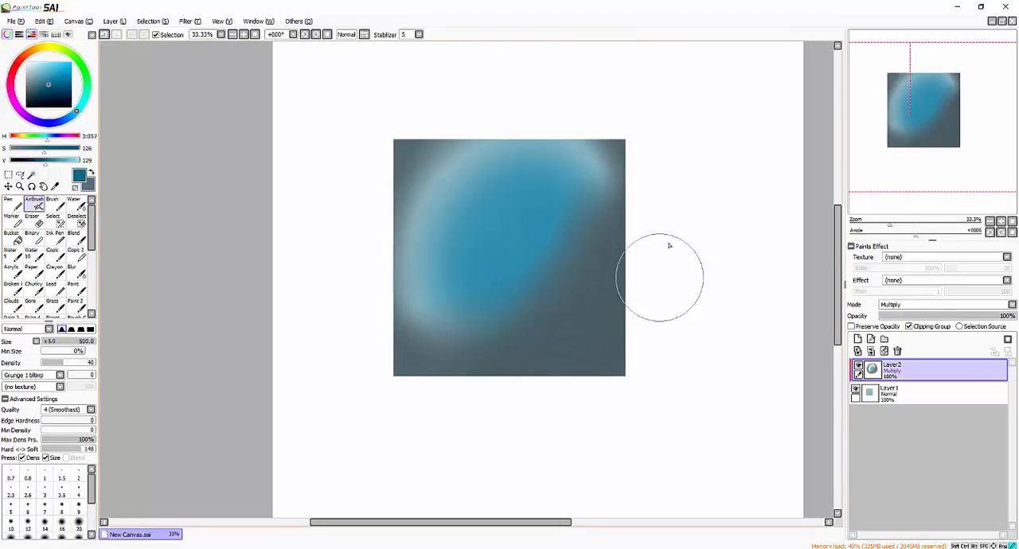
- Airbrush dark teal blue with saturation 126 and value 129 over the square's lower-right corner
drag(660, 278, 520, 416)
drag(637, 323, 496, 426)
drag(611, 349, 474, 436)
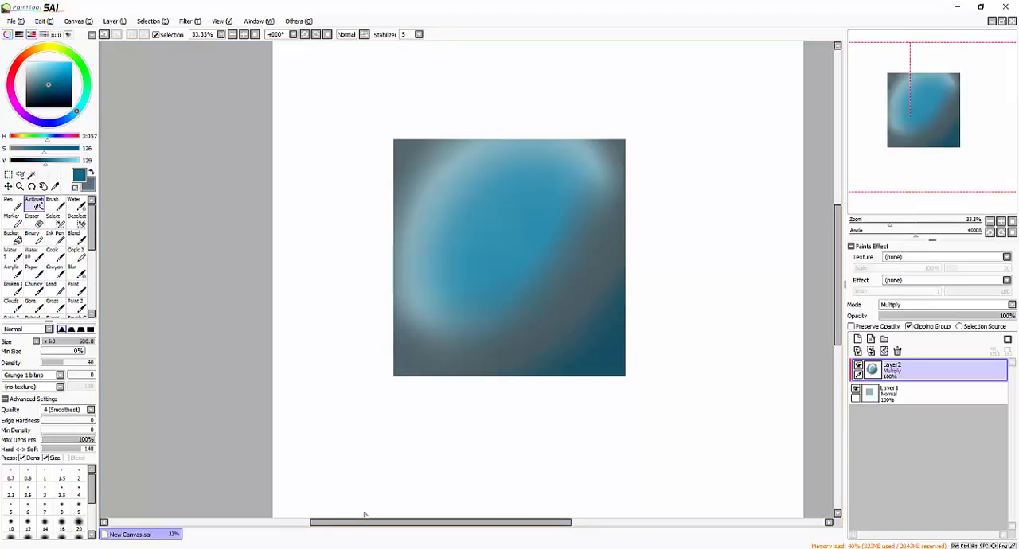
- Clear Layer2 and set its blending mode to Lumi & Shade
click(884, 351)
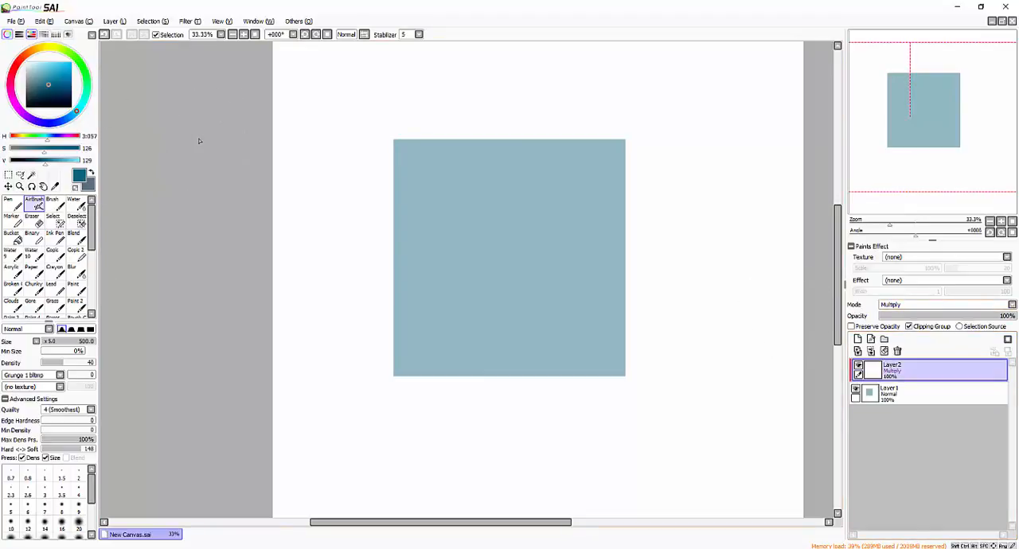
click(913, 305)
click(912, 364)
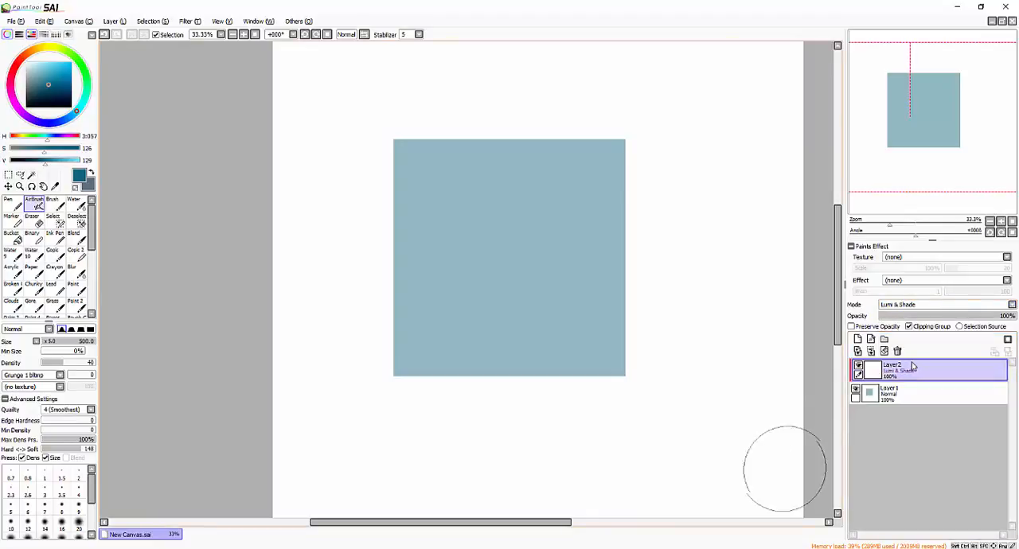
- Try neutral grey AirBrush strokes across the square on Layer2 with the Lumi & Shade mode, and clear the layer
click(37, 81)
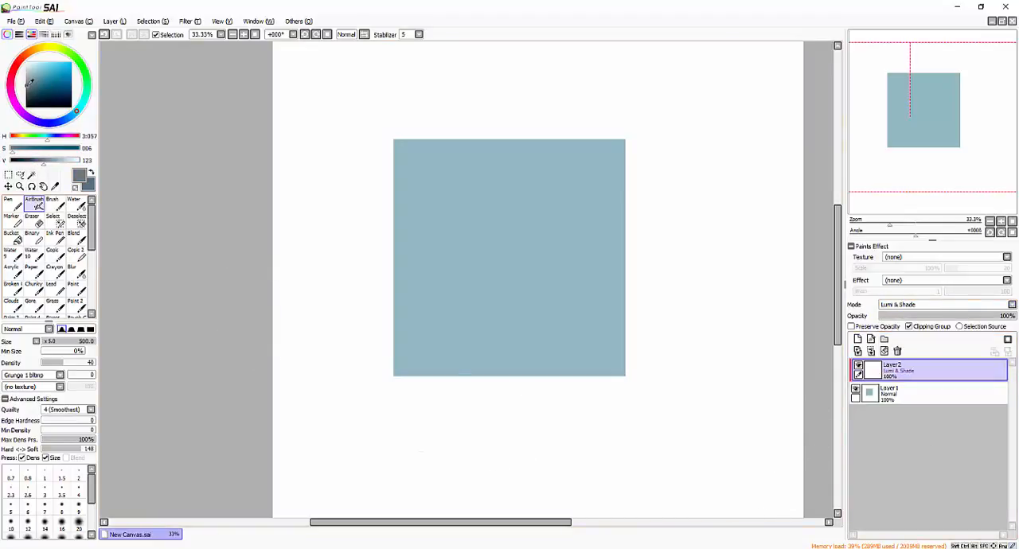
click(37, 208)
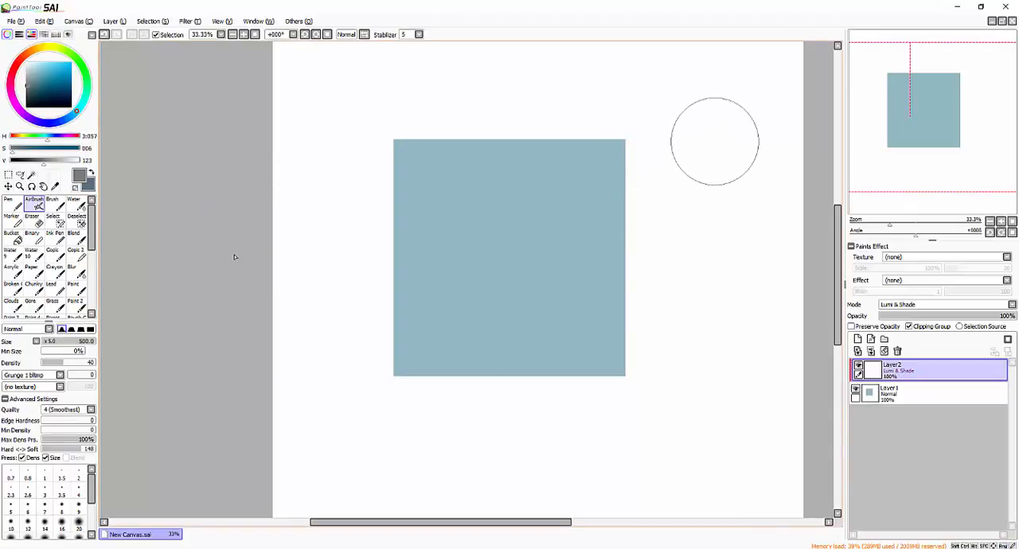
click(930, 366)
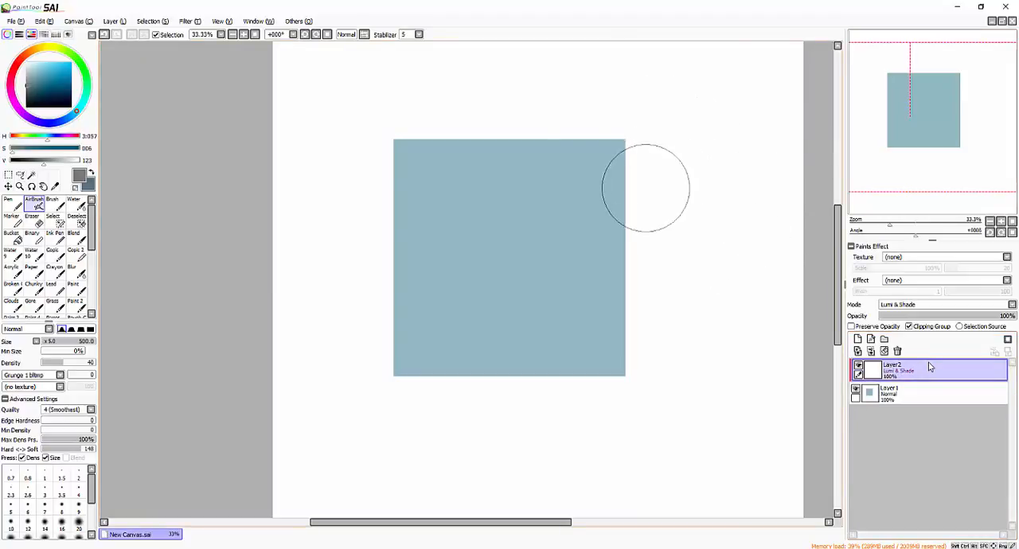
click(35, 85)
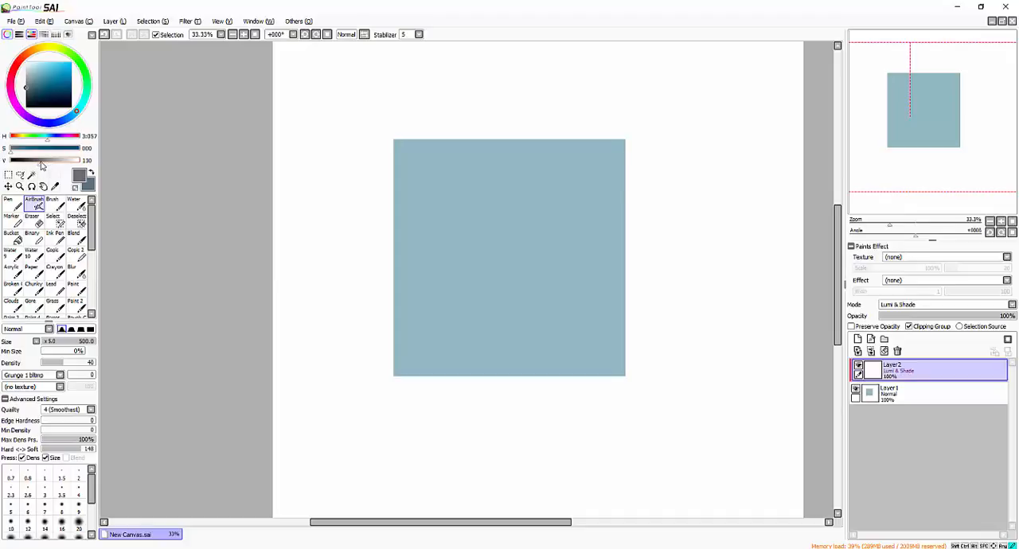
mouse_move(526, 208)
mouse_down()
mouse_move(531, 215)
mouse_move(497, 220)
mouse_up()
mouse_move(430, 243)
mouse_down()
mouse_move(443, 272)
mouse_move(416, 434)
mouse_up()
alt+click(444, 269)
click(883, 352)
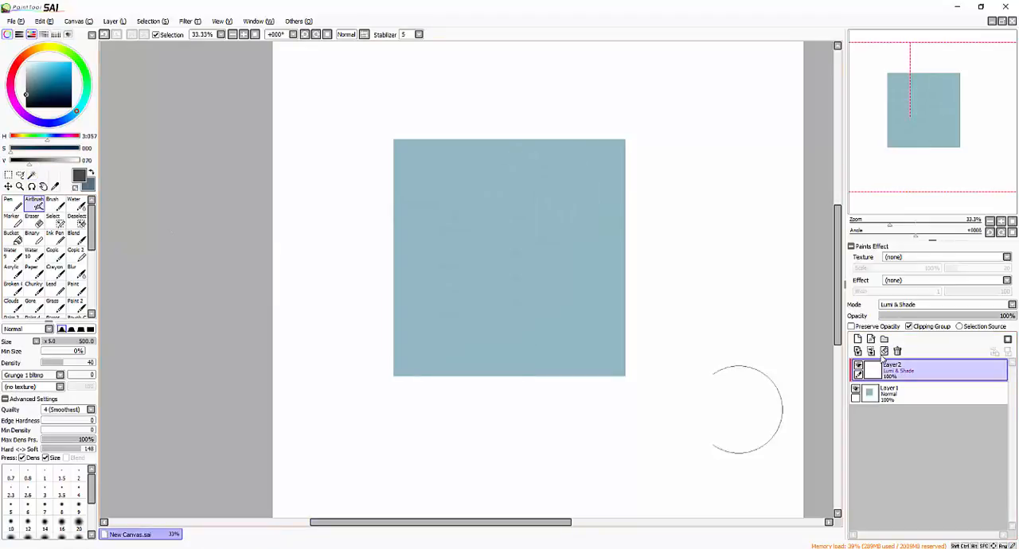
- Airbrush dark grey with value 70 around the square's left and lower sides, and soften the shading with the Blur brush at size 400
mouse_move(446, 144)
mouse_down()
mouse_move(365, 203)
mouse_move(438, 115)
mouse_move(426, 381)
mouse_move(382, 345)
mouse_move(428, 236)
mouse_move(492, 348)
mouse_move(391, 241)
mouse_move(591, 346)
mouse_move(627, 331)
mouse_move(580, 393)
mouse_move(612, 332)
mouse_move(423, 141)
mouse_move(459, 247)
mouse_move(612, 303)
mouse_move(583, 364)
mouse_move(512, 73)
mouse_move(555, 364)
mouse_move(455, 314)
mouse_move(602, 115)
mouse_move(563, 348)
mouse_move(489, 114)
mouse_up()
click(83, 275)
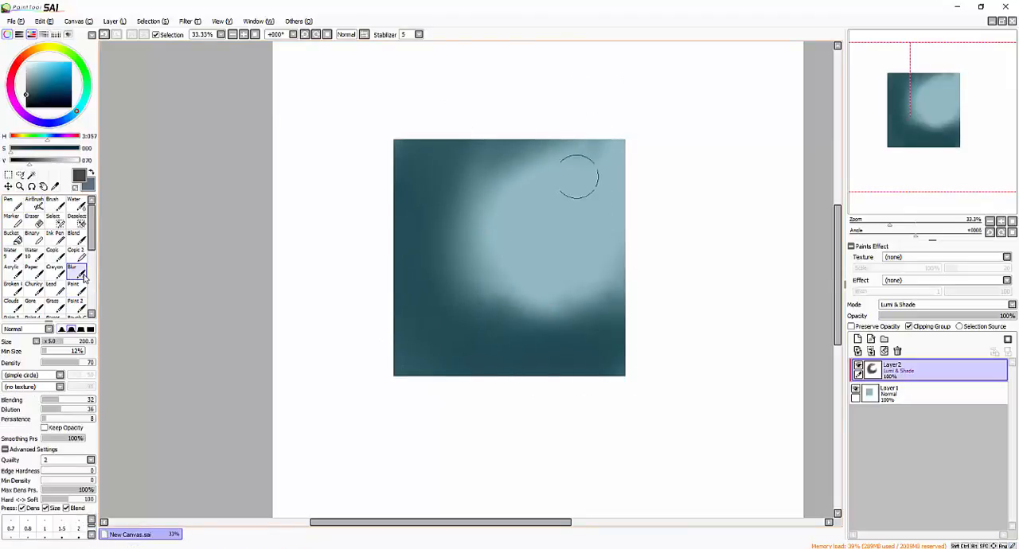
key(])
mouse_move(600, 168)
mouse_down()
mouse_move(535, 155)
mouse_move(577, 160)
mouse_move(547, 162)
mouse_move(545, 215)
mouse_move(476, 174)
mouse_move(575, 273)
mouse_move(542, 323)
mouse_move(579, 306)
mouse_move(622, 145)
mouse_up()
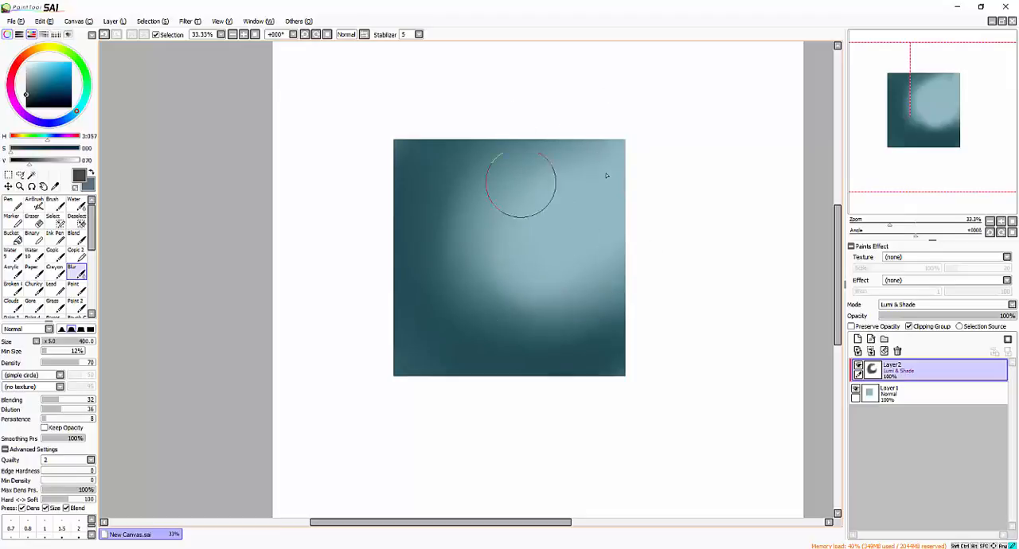
mouse_move(625, 230)
mouse_down()
mouse_move(629, 304)
mouse_move(532, 103)
mouse_move(541, 248)
mouse_move(592, 201)
mouse_move(562, 276)
mouse_up()
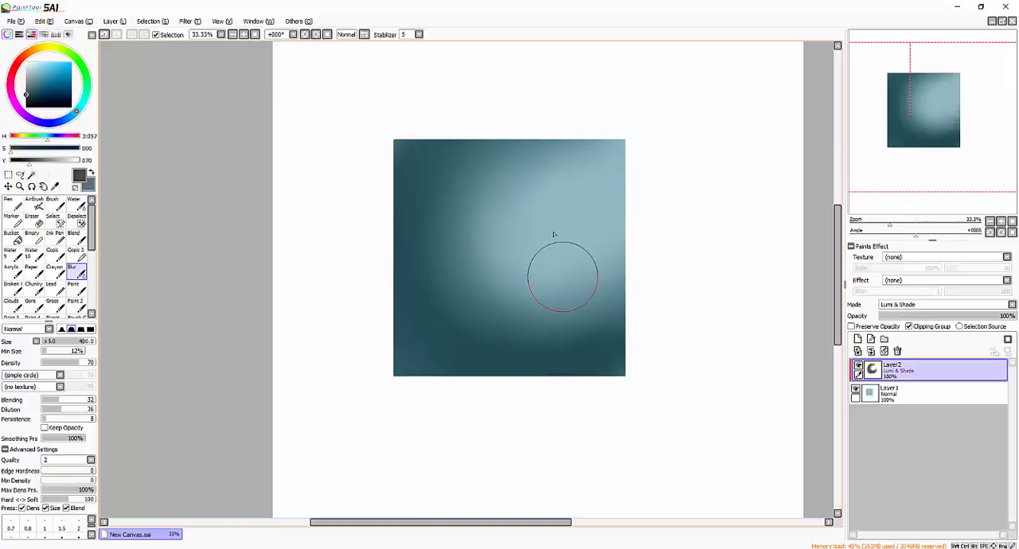
- Add a new layer above Layer2, clip it to the square and set its blending mode to Overlay
click(859, 339)
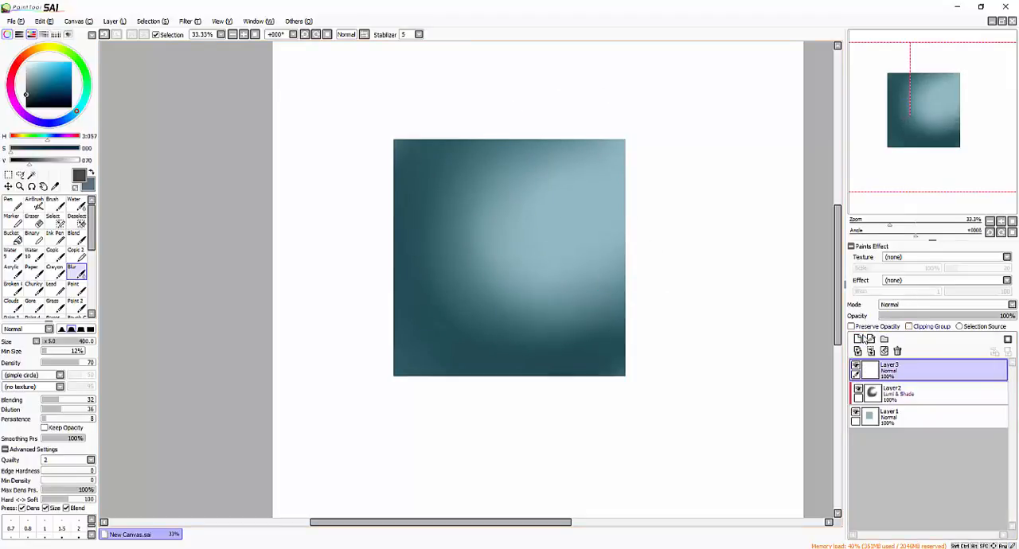
click(923, 305)
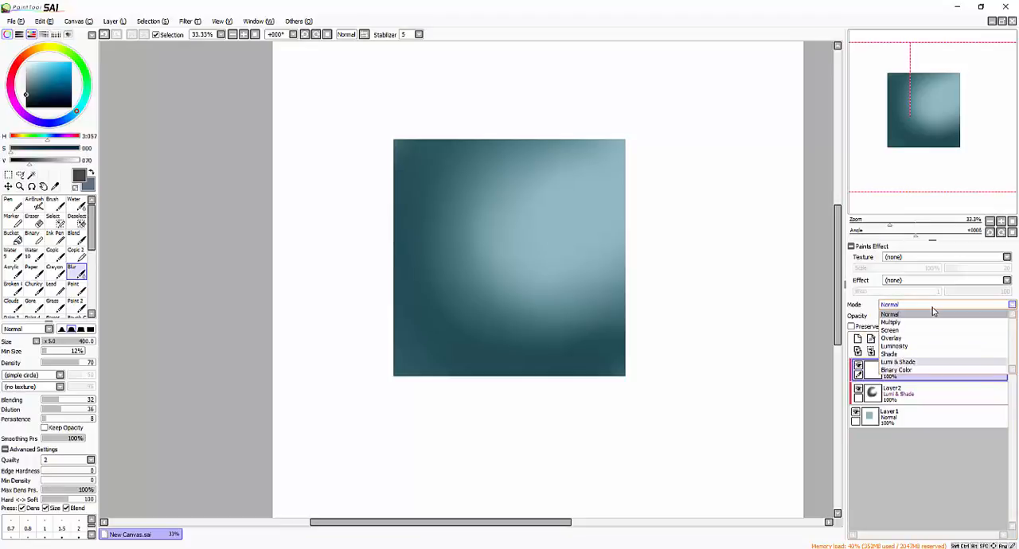
click(923, 366)
click(924, 305)
click(916, 358)
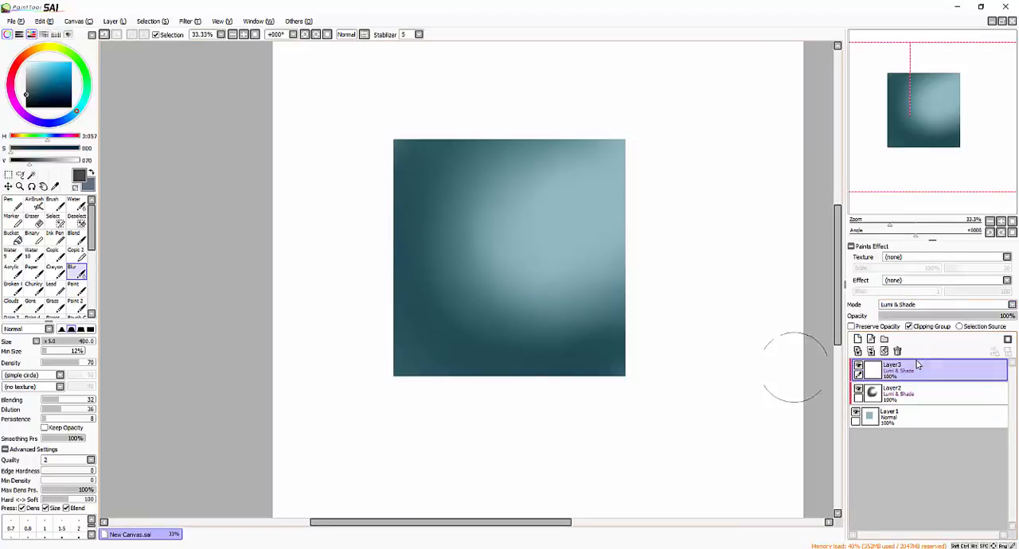
click(924, 304)
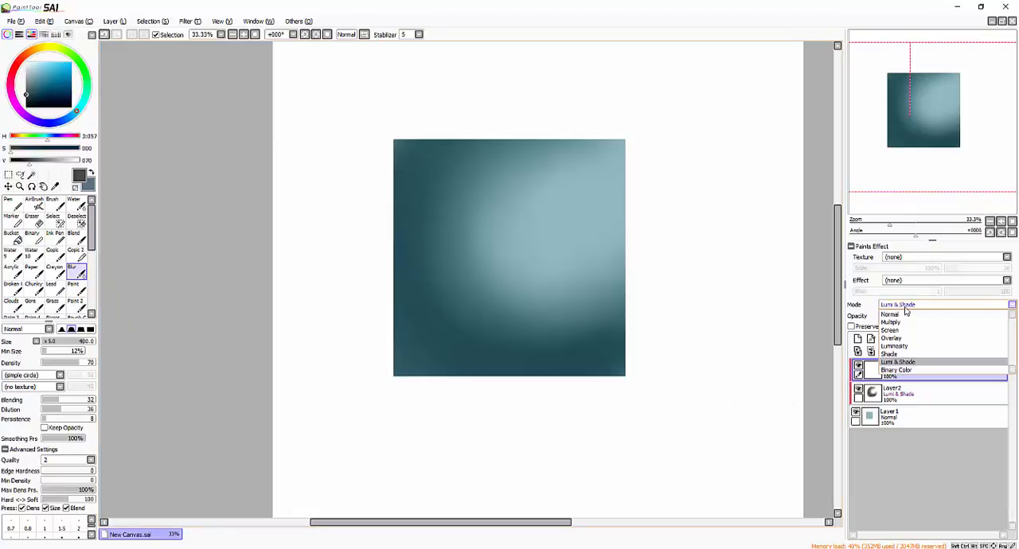
click(894, 344)
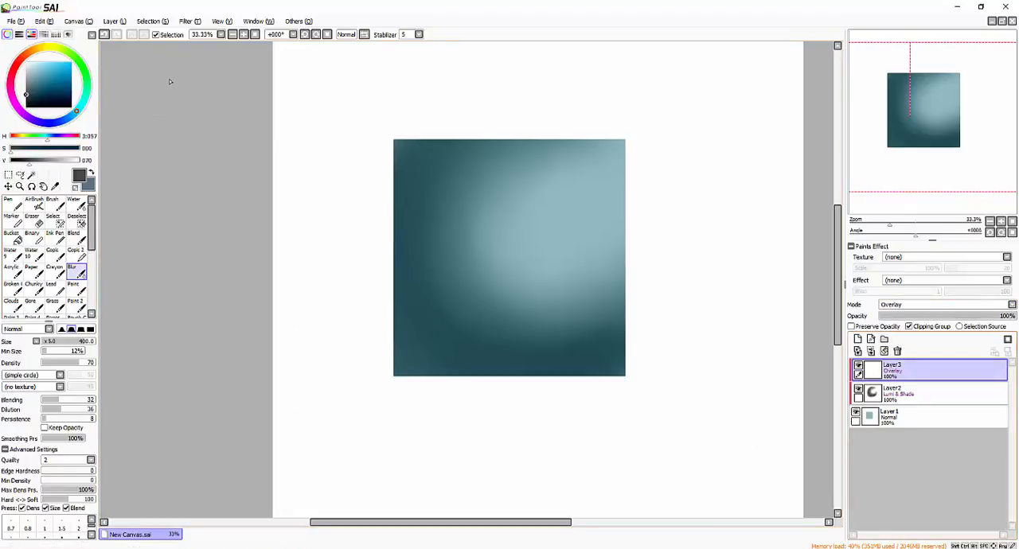
- Airbrush peach with saturation 90 and orange with saturation 177 over the square's upper-right area on Layer3
click(51, 64)
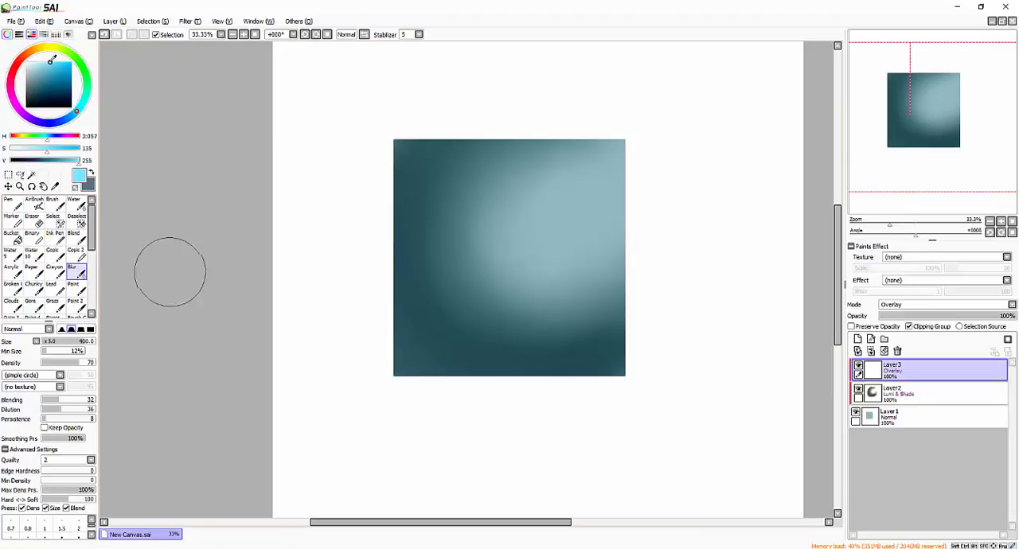
click(29, 56)
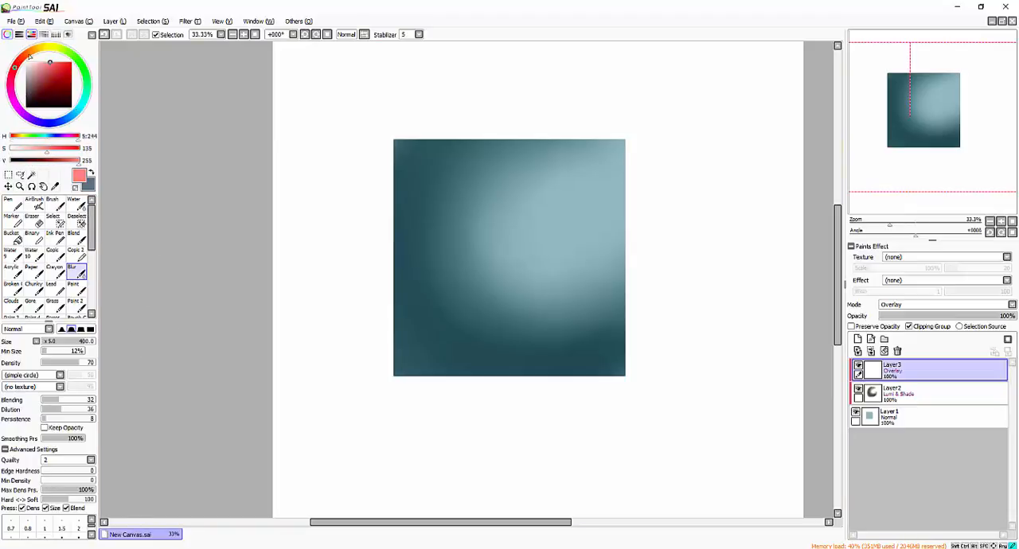
click(29, 57)
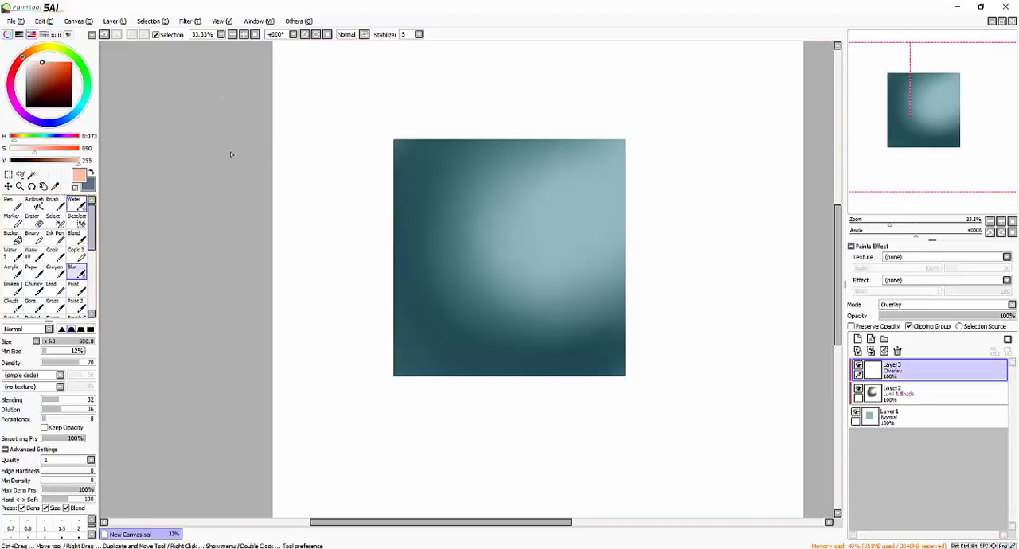
click(35, 204)
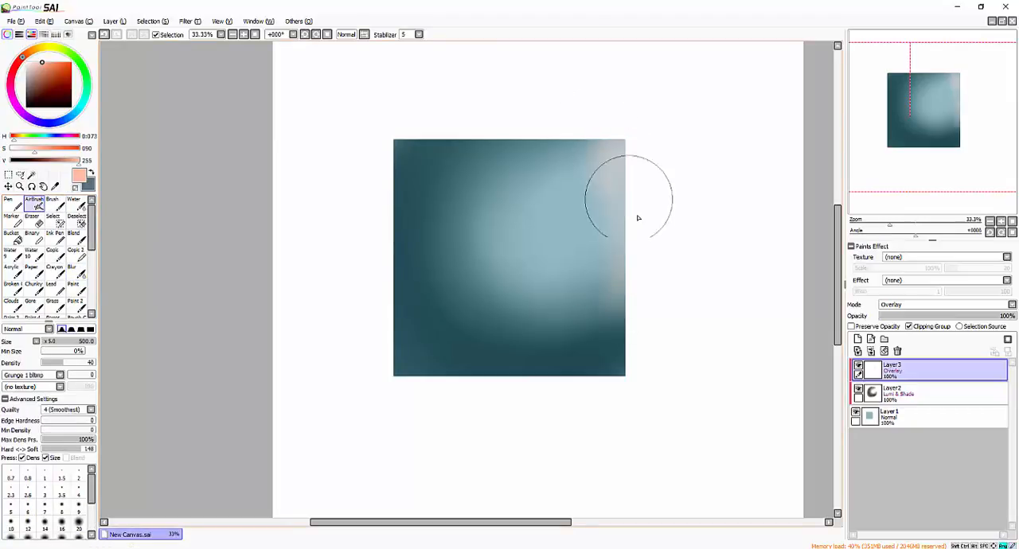
mouse_move(626, 198)
mouse_down()
mouse_move(609, 166)
mouse_move(620, 215)
mouse_move(584, 289)
mouse_up()
mouse_move(531, 224)
mouse_down()
mouse_move(594, 218)
mouse_move(587, 196)
mouse_move(551, 223)
mouse_move(619, 204)
mouse_move(548, 272)
mouse_move(531, 202)
mouse_move(512, 248)
mouse_move(635, 201)
mouse_move(619, 148)
mouse_move(619, 172)
mouse_up()
click(57, 63)
mouse_move(589, 117)
mouse_down()
mouse_move(644, 255)
mouse_move(645, 325)
mouse_move(621, 326)
mouse_move(497, 104)
mouse_move(533, 320)
mouse_move(585, 137)
mouse_up()
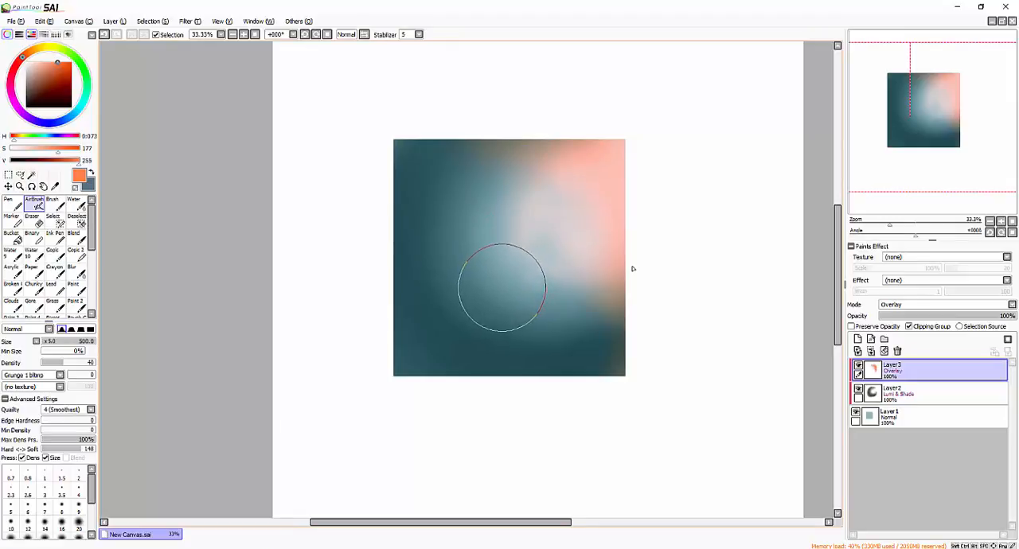
- Blend the orange light on Layer3 into the blue using the Blur brush at size 500
click(74, 236)
click(73, 270)
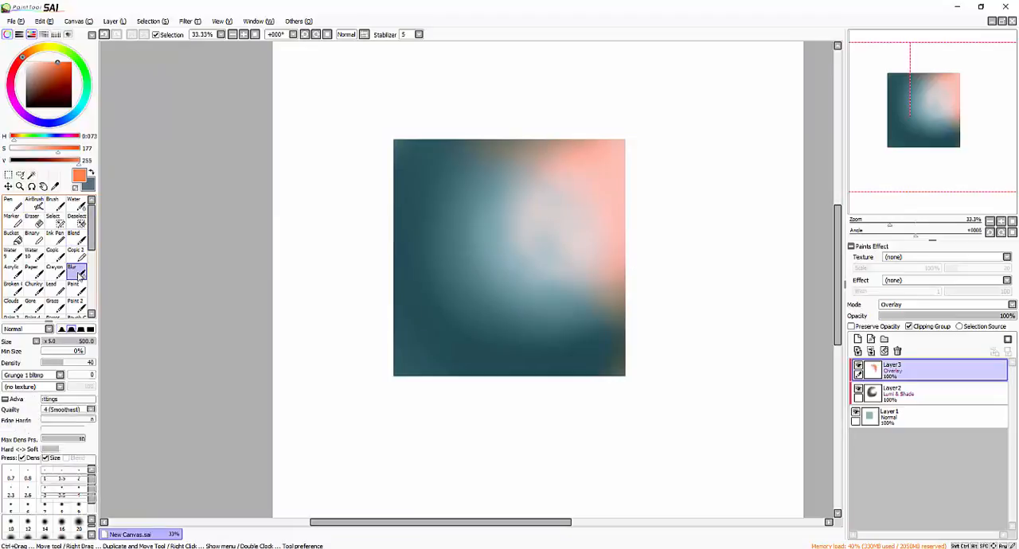
mouse_move(588, 331)
mouse_down()
mouse_move(544, 376)
mouse_move(589, 219)
mouse_move(552, 200)
mouse_move(519, 153)
mouse_move(449, 183)
mouse_move(578, 181)
mouse_move(629, 355)
mouse_move(585, 225)
mouse_move(620, 261)
mouse_move(580, 373)
mouse_move(516, 281)
mouse_move(565, 271)
mouse_move(617, 301)
mouse_move(457, 240)
mouse_up()
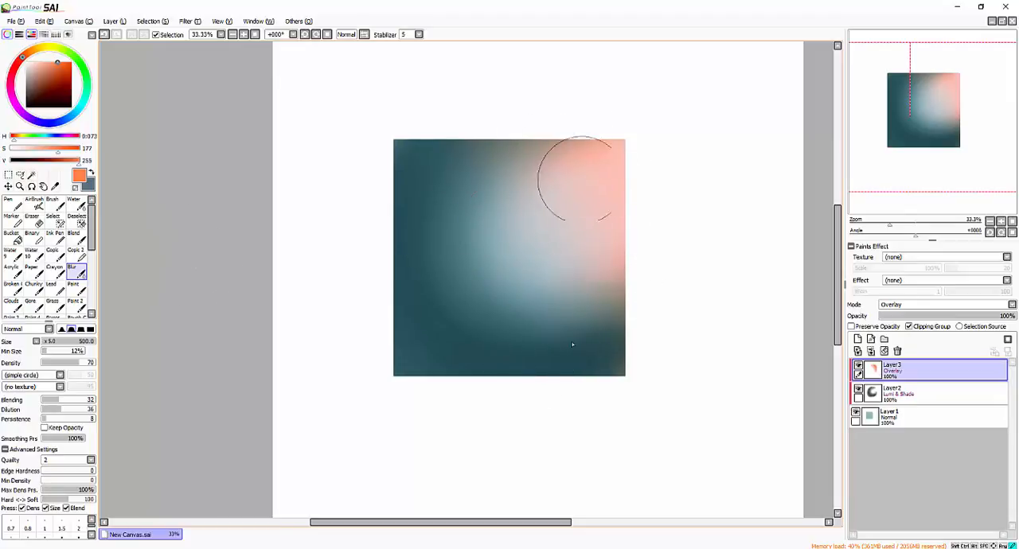
- Add a new layer above Layer3, enable Clipping Group and set its blending mode to Luminosity
click(857, 339)
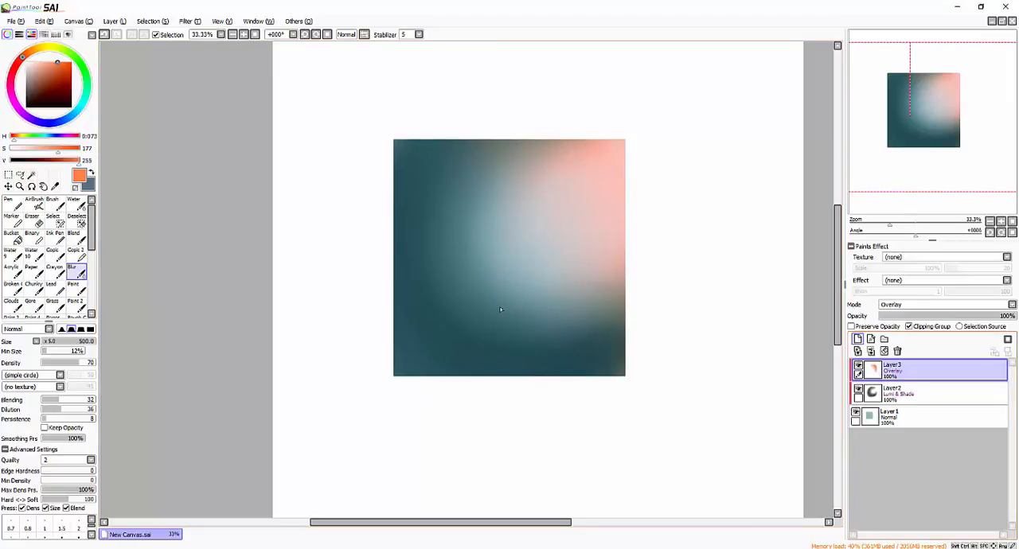
click(927, 306)
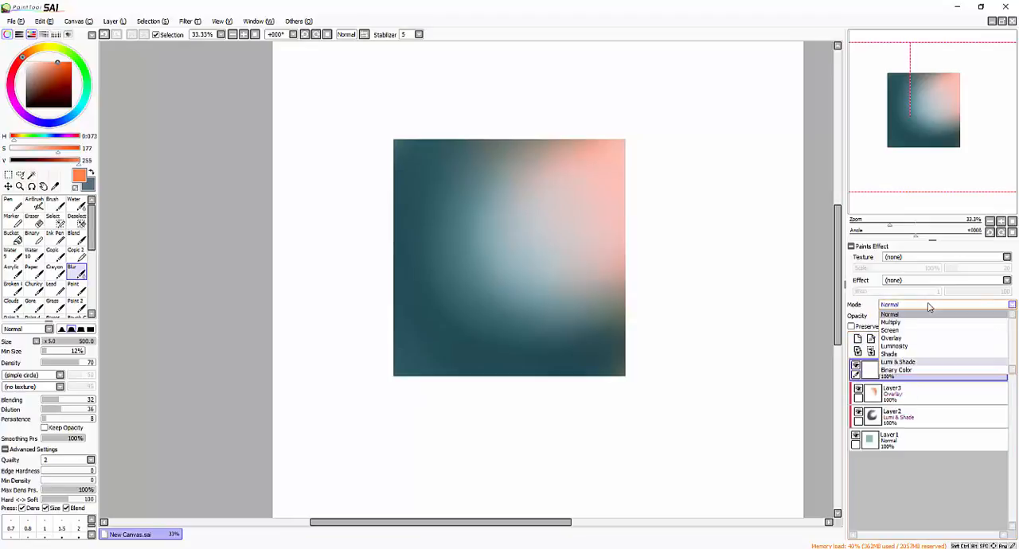
click(908, 365)
click(909, 326)
click(927, 305)
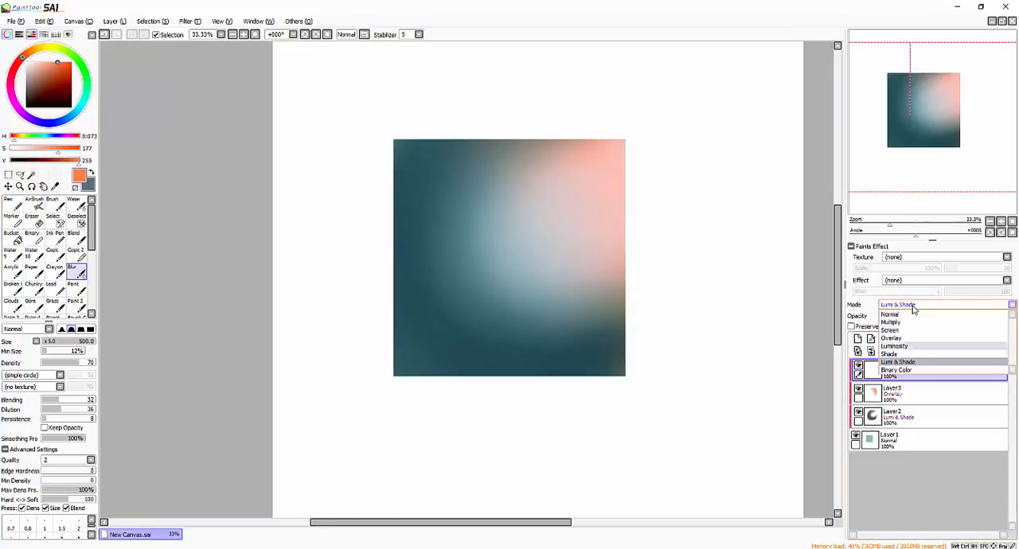
click(912, 353)
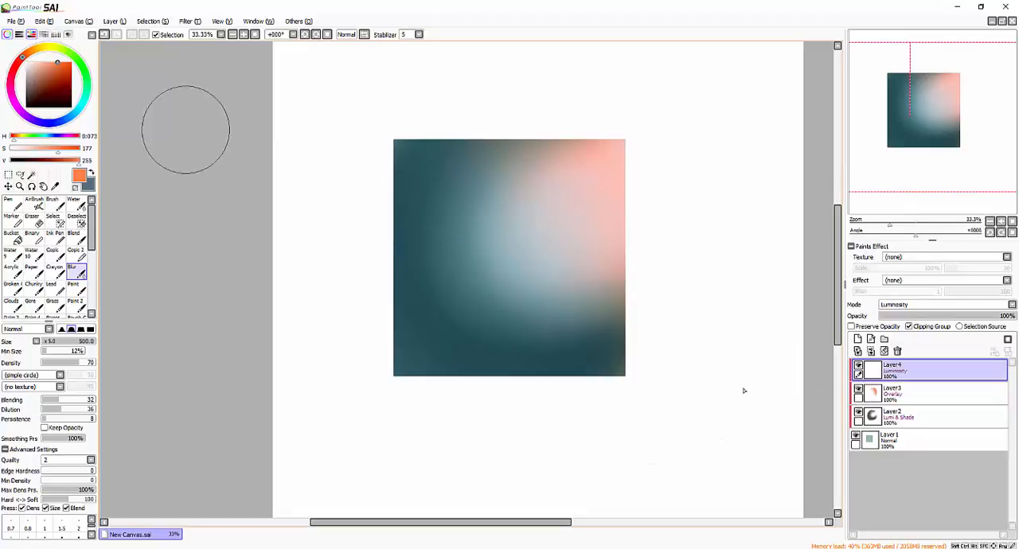
- Airbrush a pale orange glow with saturation 72 and value 255 over the square's upper-right area on Layer4, using density 21
click(53, 84)
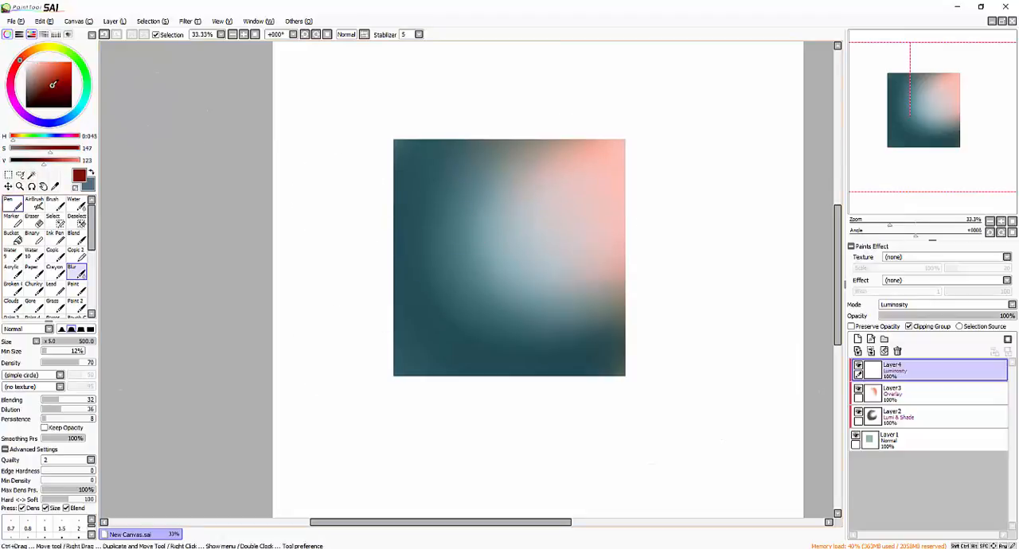
alt+click(574, 202)
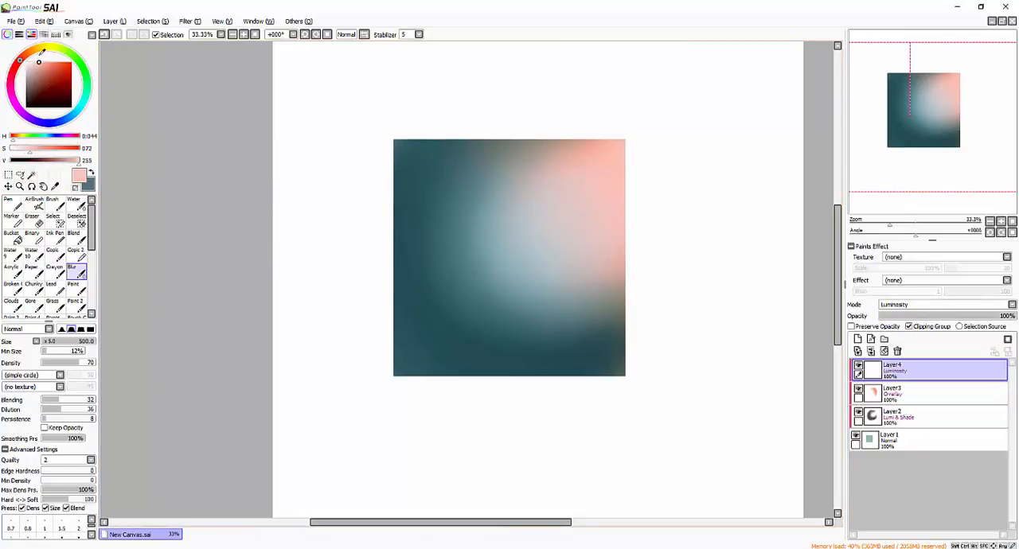
drag(42, 51, 30, 53)
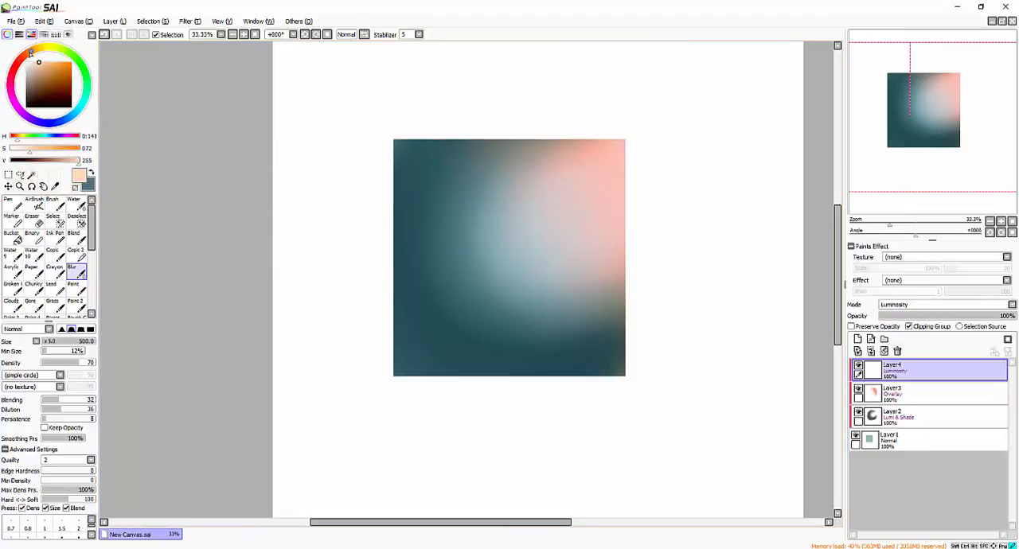
click(35, 204)
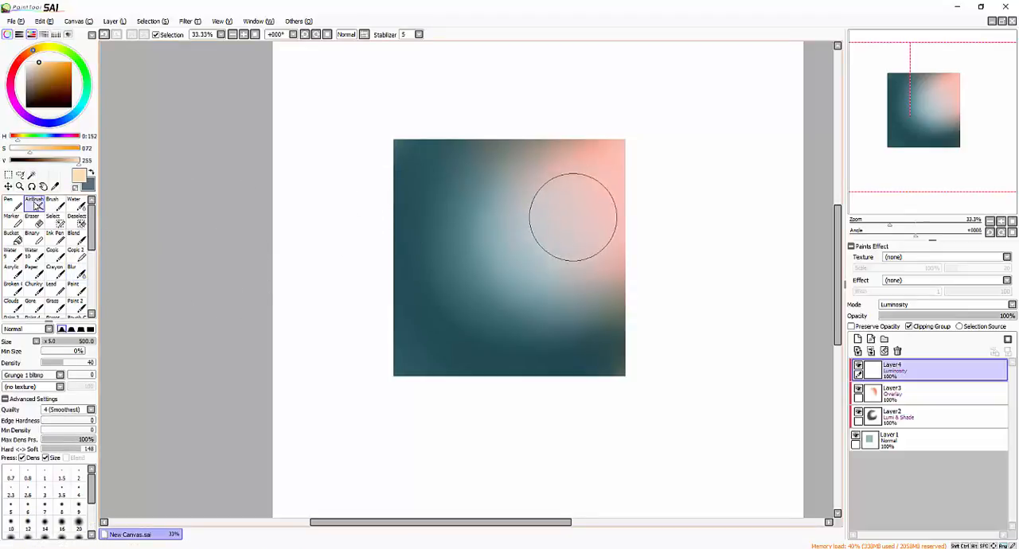
mouse_move(573, 216)
mouse_down()
mouse_move(582, 195)
mouse_move(542, 186)
mouse_up()
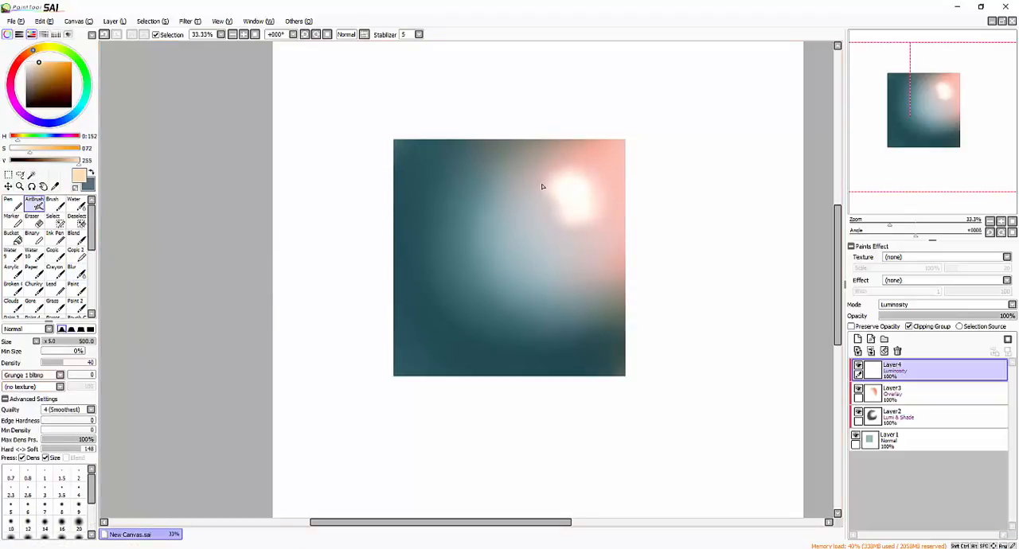
mouse_move(588, 210)
mouse_down()
mouse_move(575, 155)
mouse_move(563, 192)
mouse_move(575, 249)
mouse_move(575, 183)
mouse_move(586, 253)
mouse_move(559, 175)
mouse_move(549, 222)
mouse_move(542, 196)
mouse_move(582, 187)
mouse_move(538, 178)
mouse_move(518, 194)
mouse_move(593, 277)
mouse_move(607, 169)
mouse_up()
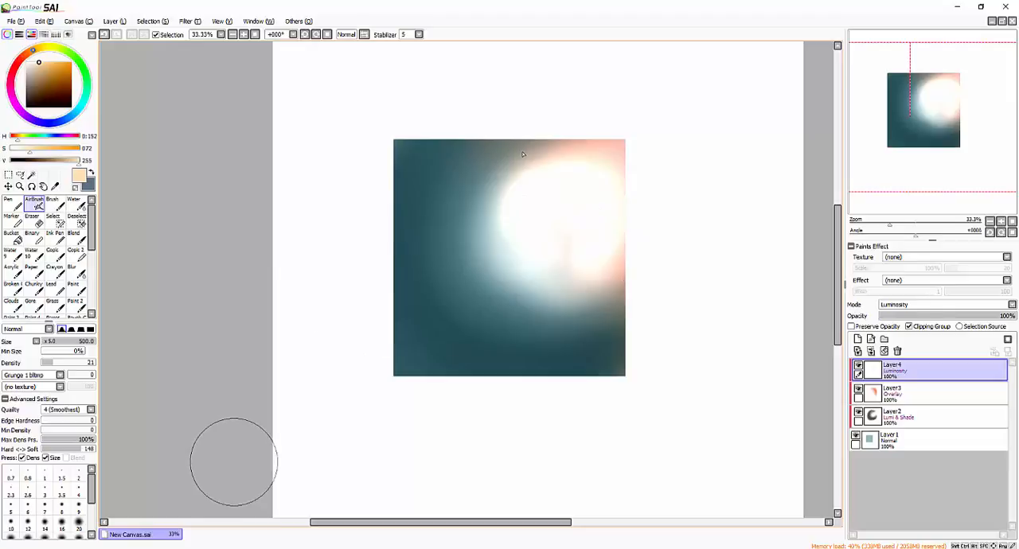
- Compare the Lumi & Shade and Luminosity blending modes on Layer4, leaving it on Lumi & Shade
click(917, 305)
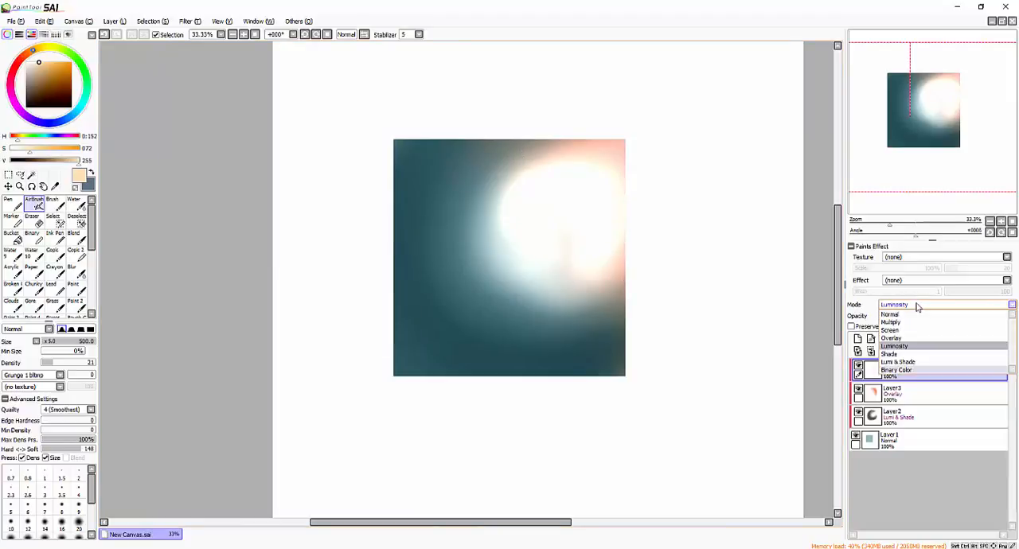
click(916, 364)
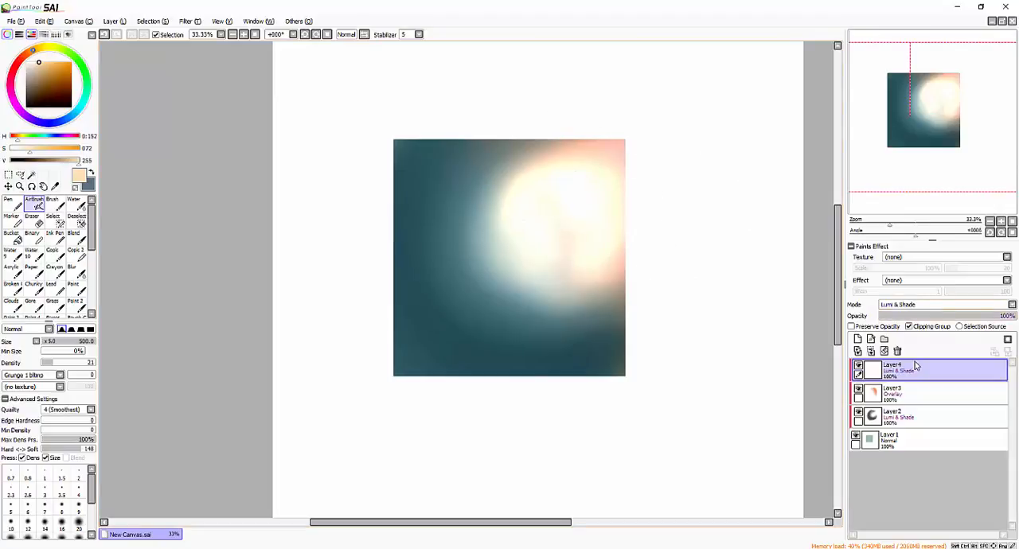
click(922, 306)
click(911, 348)
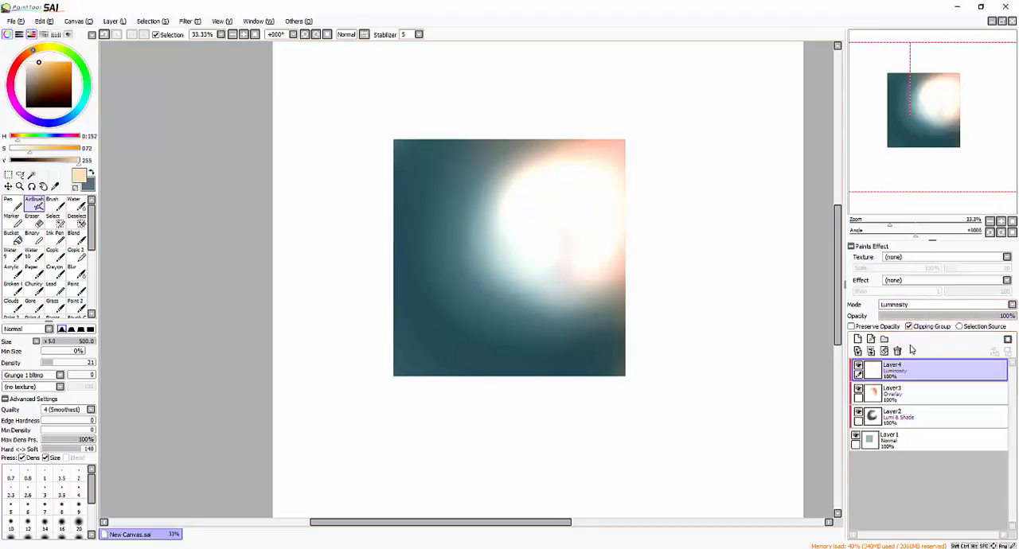
click(911, 304)
click(910, 363)
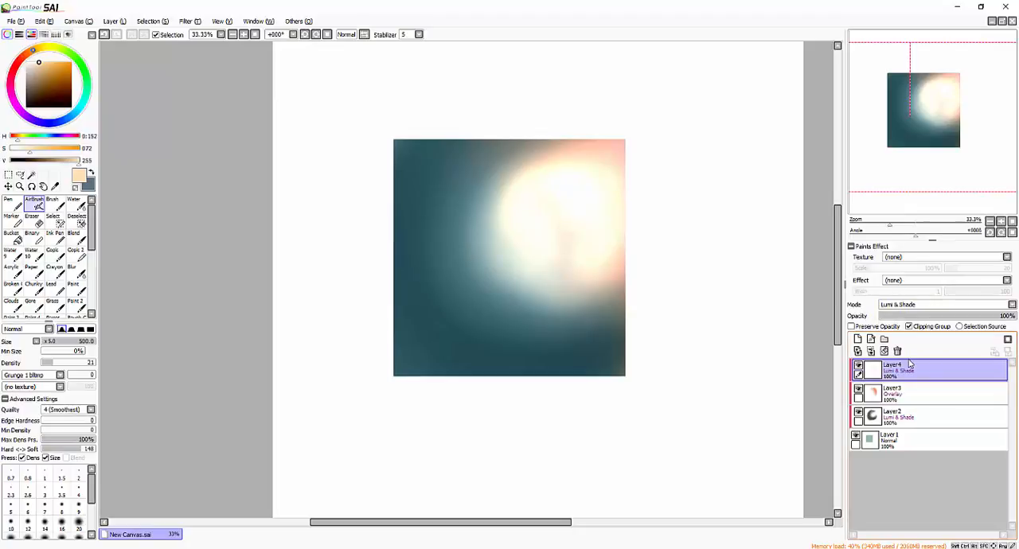
- Airbrush a bright light-blue glow in the square's lower-left area on Layer4, and delete the layer
right_click(467, 311)
drag(40, 67, 43, 62)
mouse_move(503, 323)
mouse_down()
mouse_move(471, 292)
mouse_move(445, 307)
mouse_move(441, 323)
mouse_move(460, 303)
mouse_move(471, 352)
mouse_up()
click(36, 61)
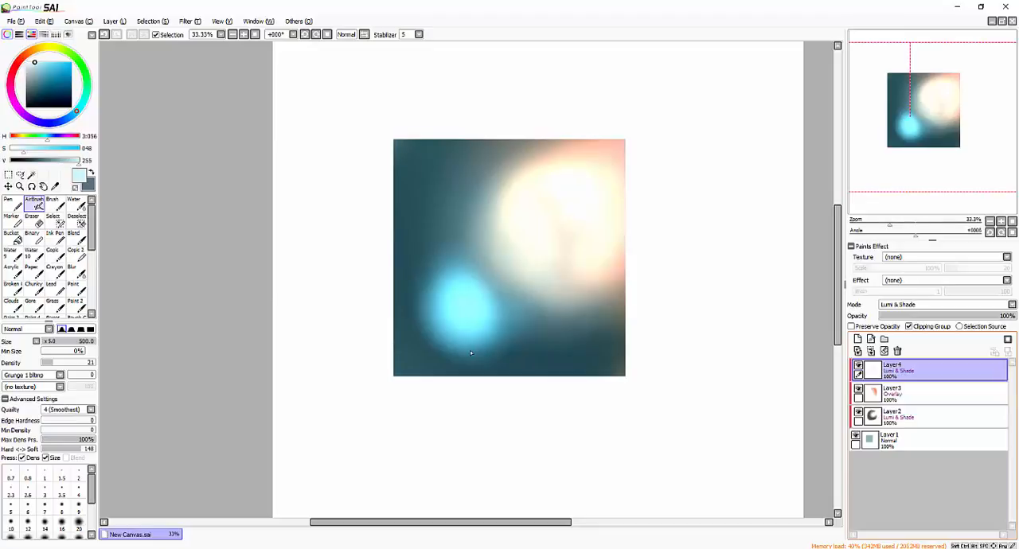
click(898, 351)
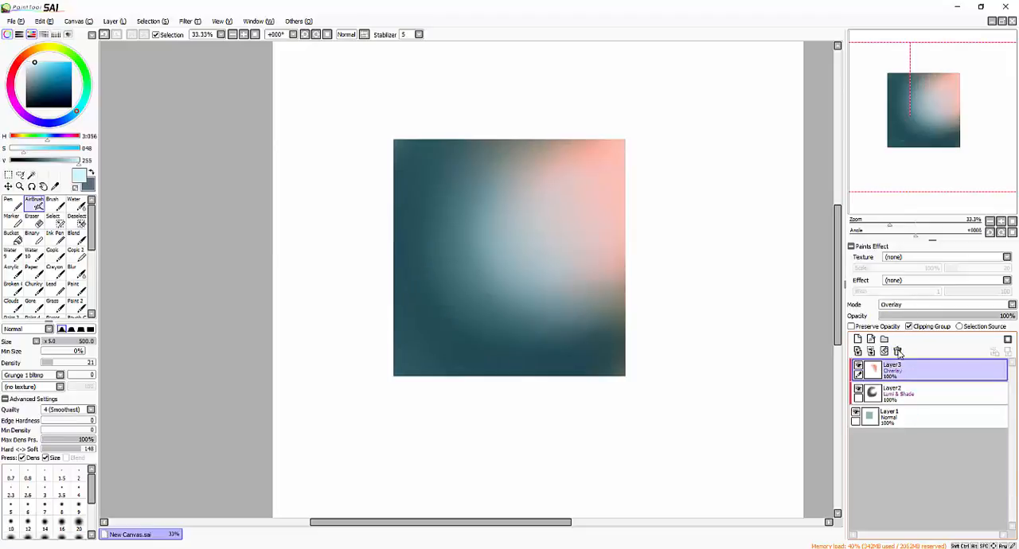
- Delete the two clipped layers and fill the square on Layer1 with pale peach, saturation 63 and value 255, with Preserve Opacity on
click(897, 351)
click(898, 352)
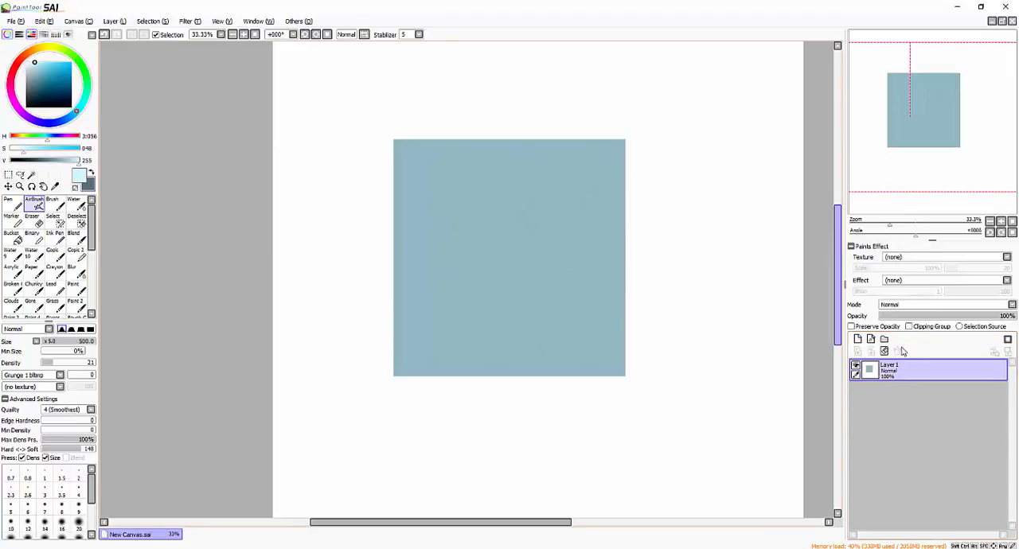
click(865, 327)
click(31, 51)
drag(36, 63, 37, 62)
click(27, 54)
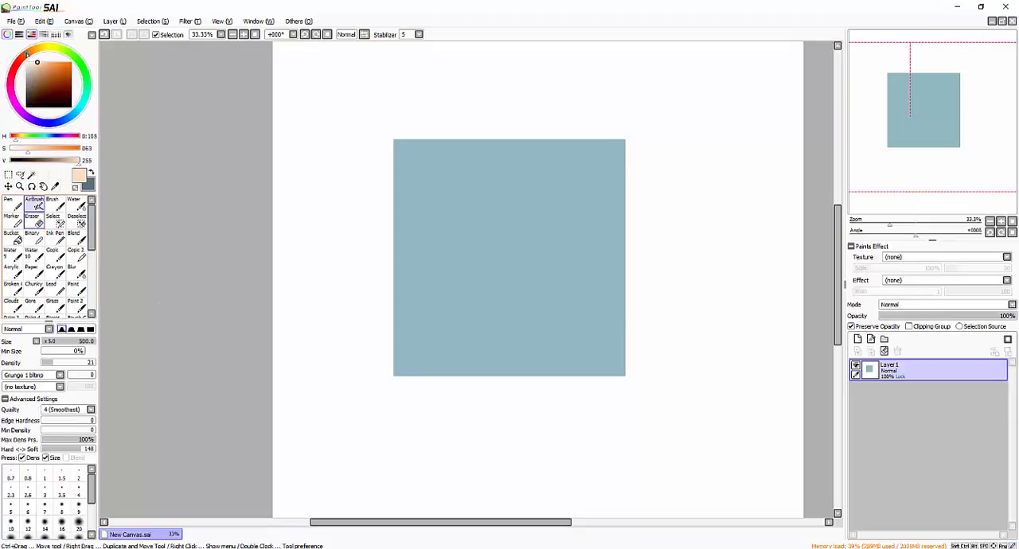
click(17, 242)
click(523, 239)
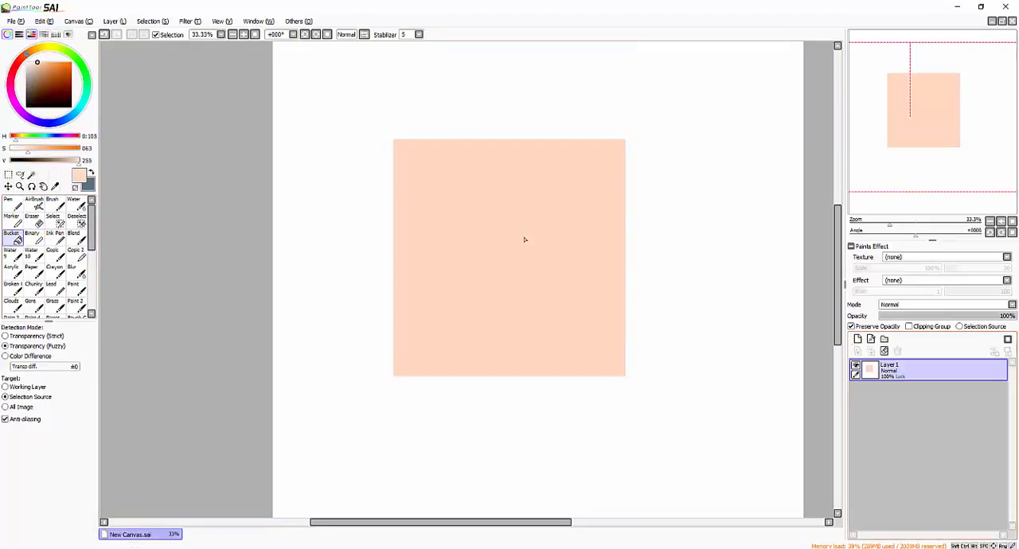
- Add a new layer above the peach square and set its blending mode to Lumi & Shade
click(857, 340)
click(910, 305)
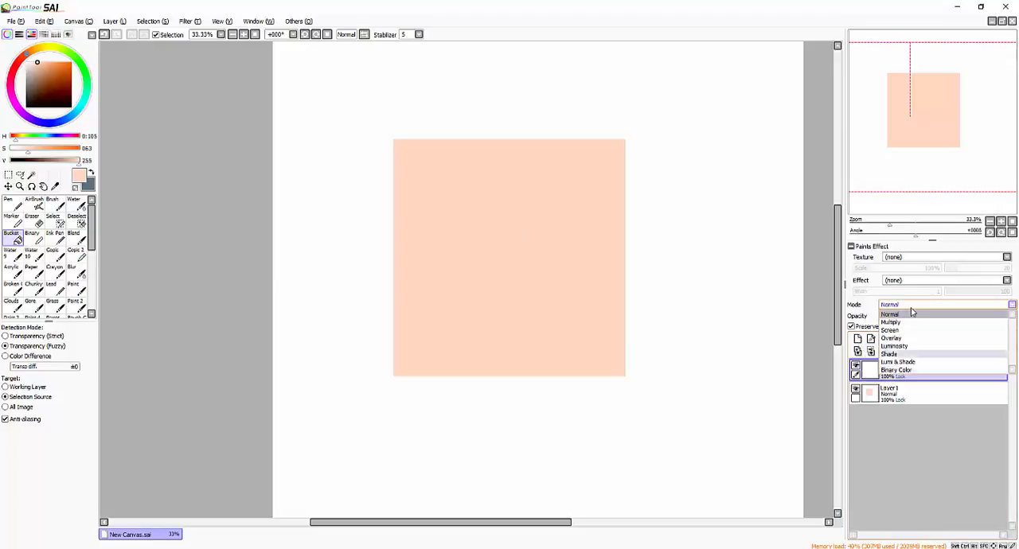
click(898, 363)
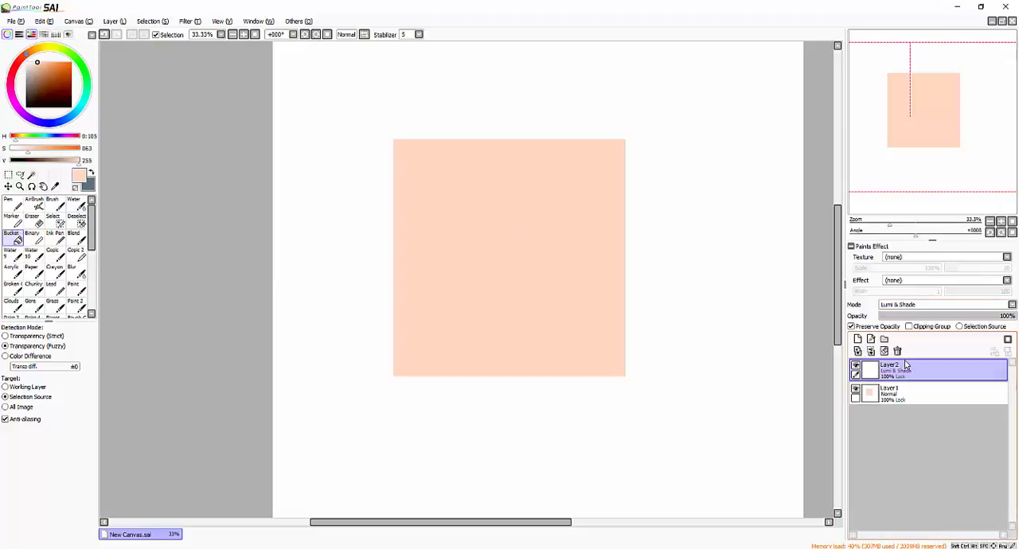
- Clip Layer2 to the square without Preserve Opacity and airbrush a grey shadow, value 87 and density 65, along the left and bottom areas
click(38, 70)
click(26, 93)
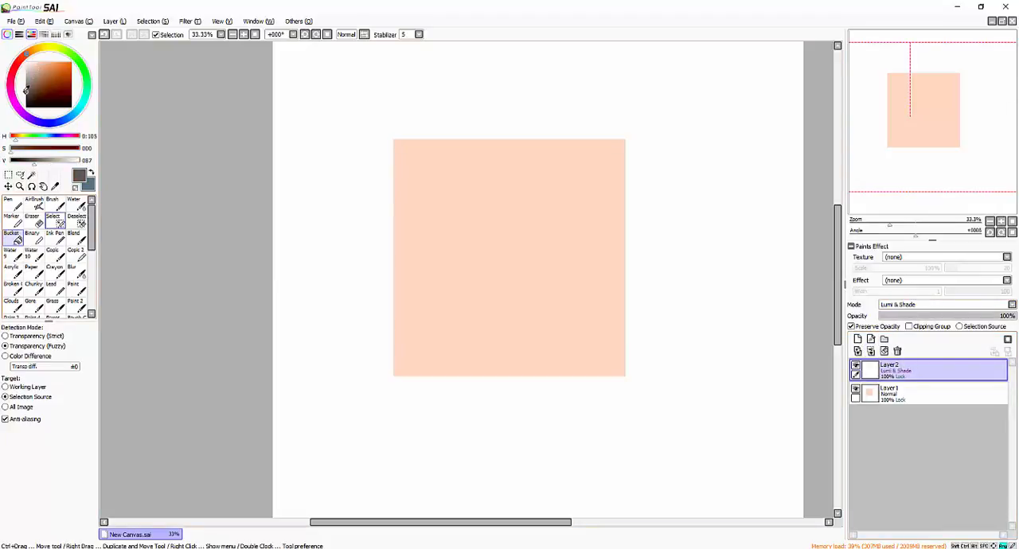
click(33, 204)
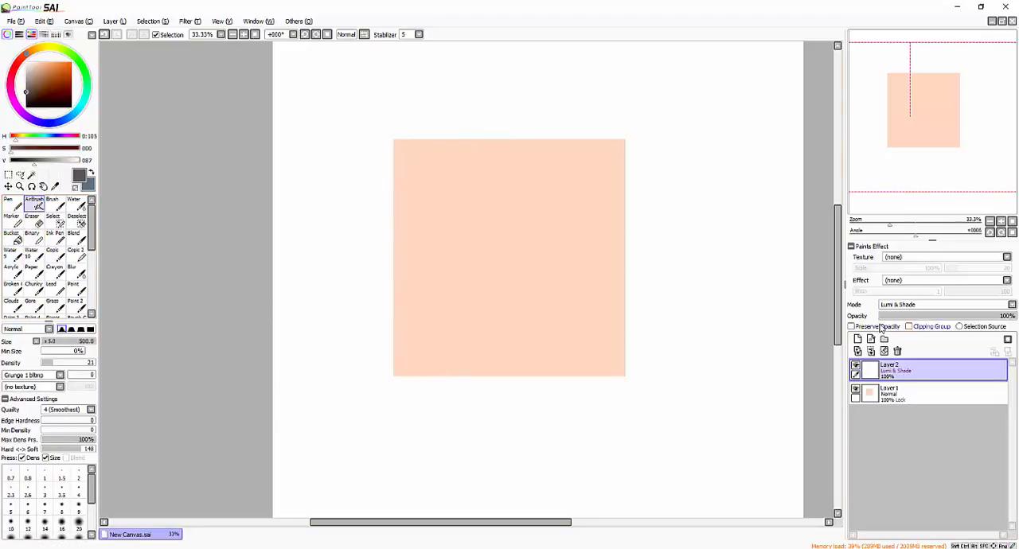
click(908, 326)
mouse_move(433, 119)
mouse_down()
mouse_move(398, 290)
mouse_move(385, 254)
mouse_move(395, 352)
mouse_move(492, 402)
mouse_move(564, 349)
mouse_move(452, 117)
mouse_move(408, 296)
mouse_move(437, 238)
mouse_move(385, 270)
mouse_move(410, 403)
mouse_move(569, 327)
mouse_move(649, 347)
mouse_move(461, 338)
mouse_move(457, 128)
mouse_move(399, 159)
mouse_move(472, 106)
mouse_move(517, 358)
mouse_up()
click(77, 364)
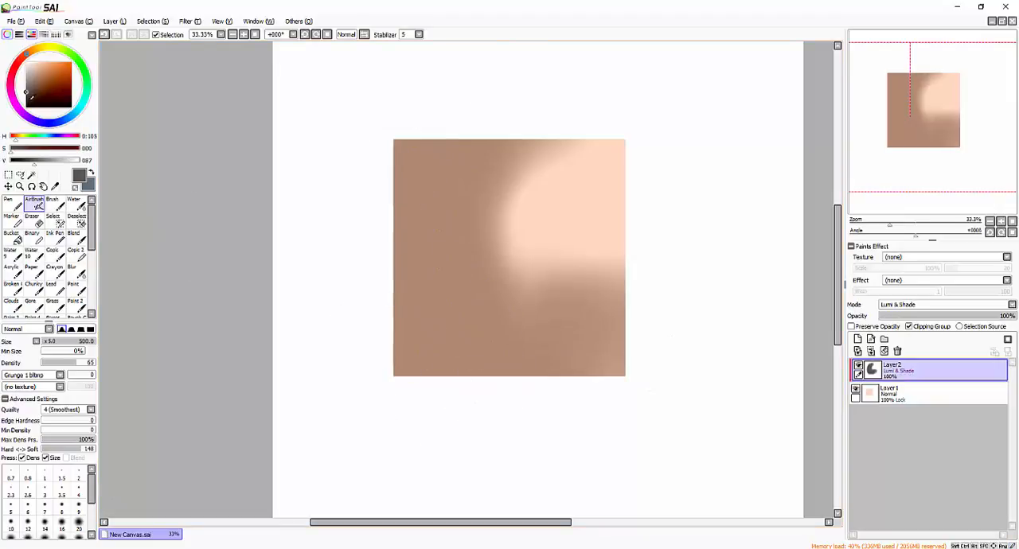
- Deepen the shadow on Layer2 with darker grey of value 57 and soften its transitions using the Blur brush
click(27, 97)
mouse_move(424, 118)
mouse_down()
mouse_move(430, 418)
mouse_move(425, 275)
mouse_move(434, 342)
mouse_move(470, 410)
mouse_up()
click(76, 271)
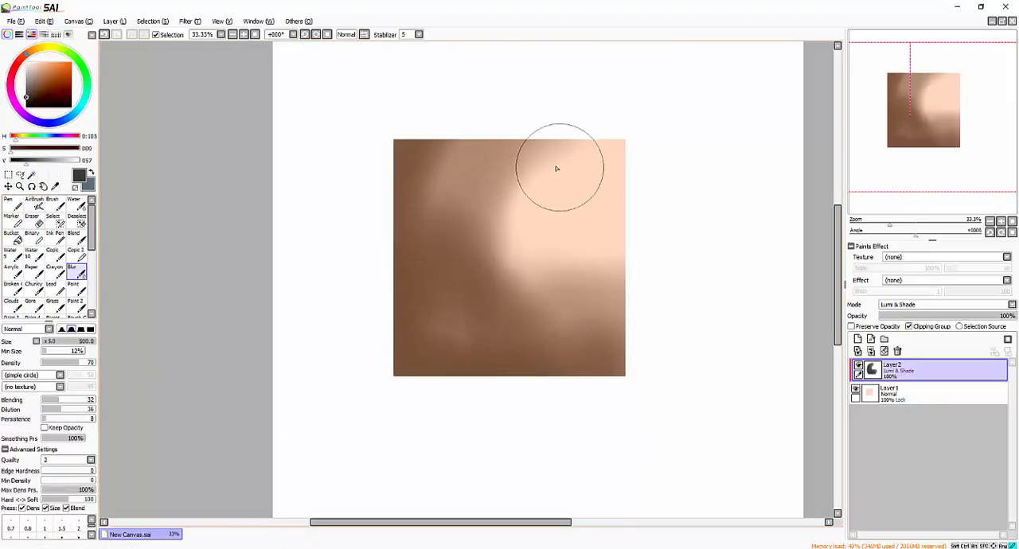
mouse_move(558, 168)
mouse_down()
mouse_move(473, 164)
mouse_move(450, 337)
mouse_move(582, 286)
mouse_move(448, 200)
mouse_up()
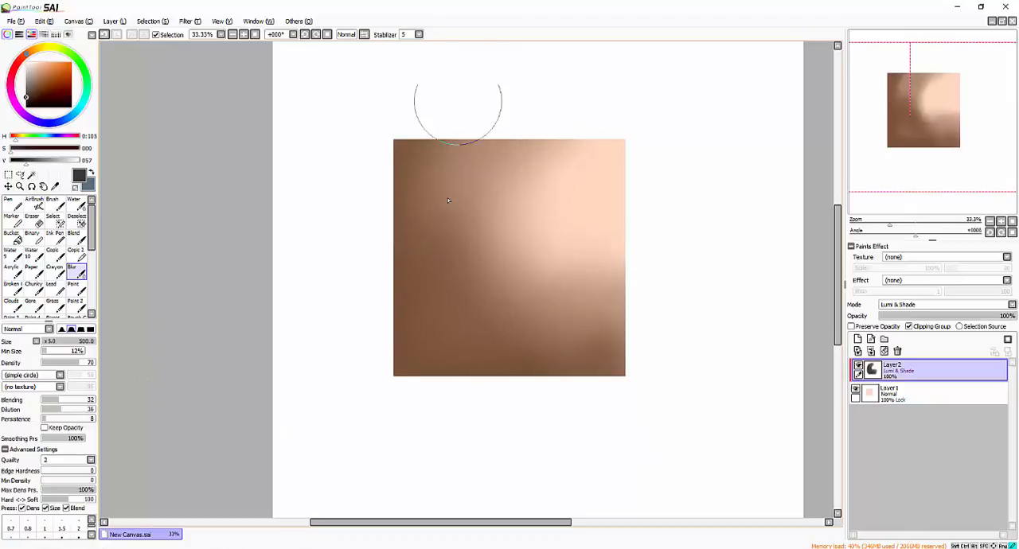
- Add a layer above Layer2, enable Clipping Group and set its blending mode to Lumi & Shade
click(857, 339)
click(922, 328)
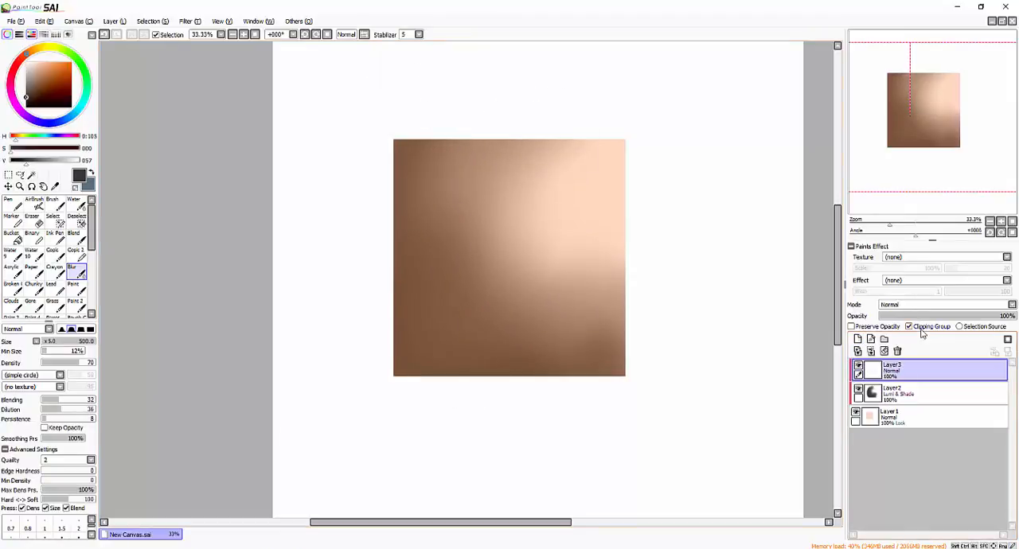
click(924, 305)
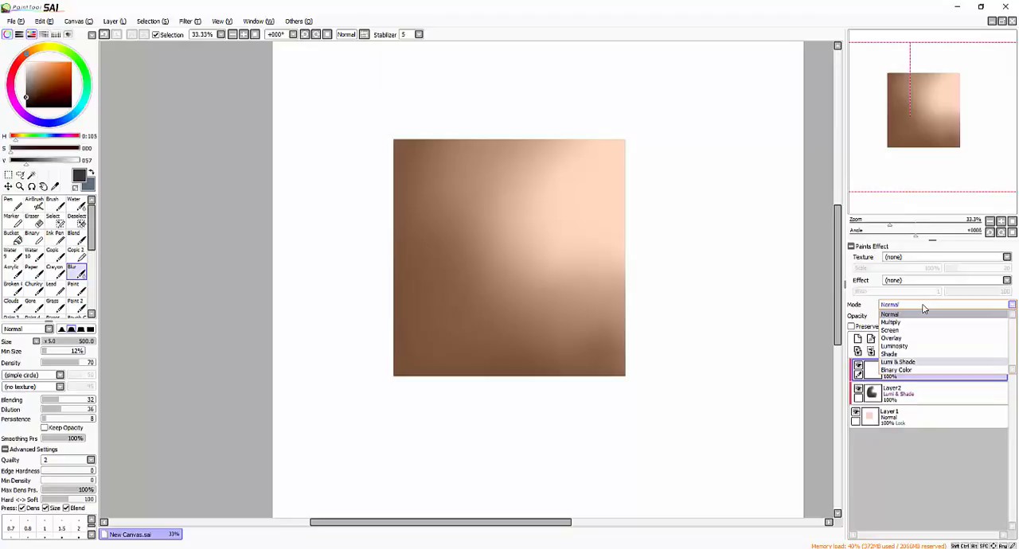
click(898, 362)
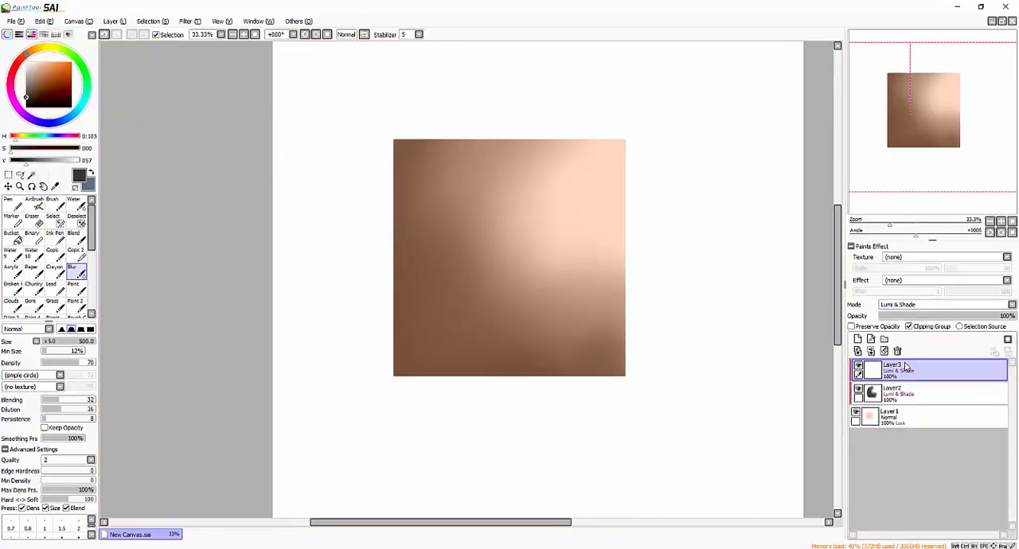
- Airbrush a pale orange glow with saturation 72 and value 255 over the square's centre and upper right, using density 16
click(38, 62)
drag(42, 49, 26, 55)
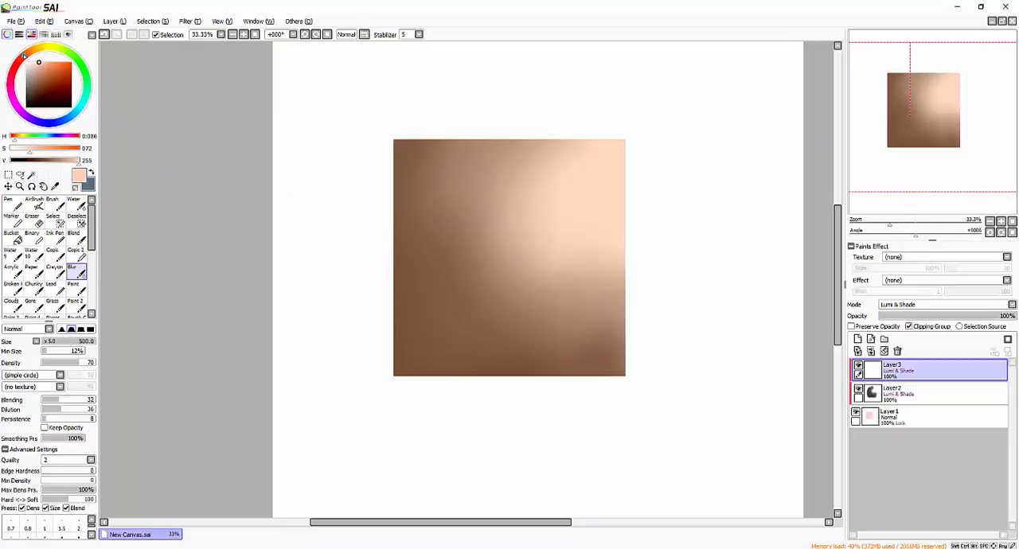
click(35, 203)
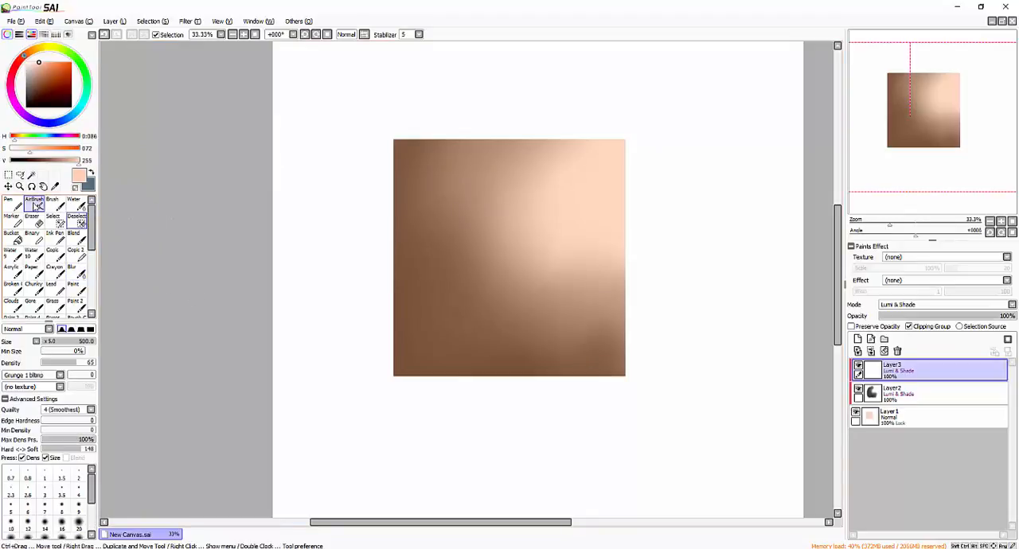
drag(490, 151, 467, 257)
key(ctrl+z)
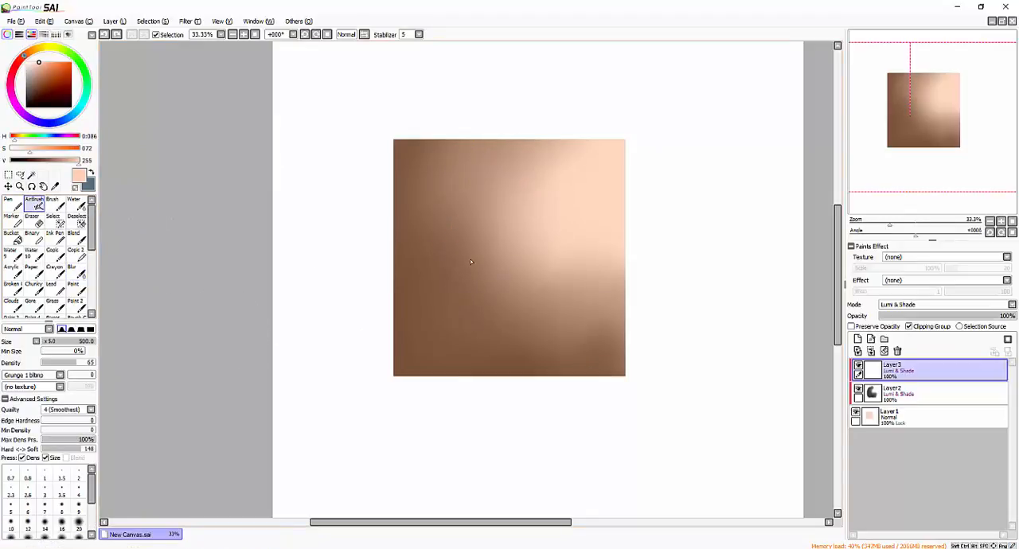
mouse_move(502, 159)
mouse_down()
mouse_move(461, 248)
mouse_move(491, 252)
mouse_move(508, 187)
mouse_move(497, 268)
mouse_move(500, 244)
mouse_move(476, 190)
mouse_move(494, 337)
mouse_move(601, 313)
mouse_move(490, 130)
mouse_move(495, 320)
mouse_move(578, 148)
mouse_move(554, 341)
mouse_move(610, 352)
mouse_up()
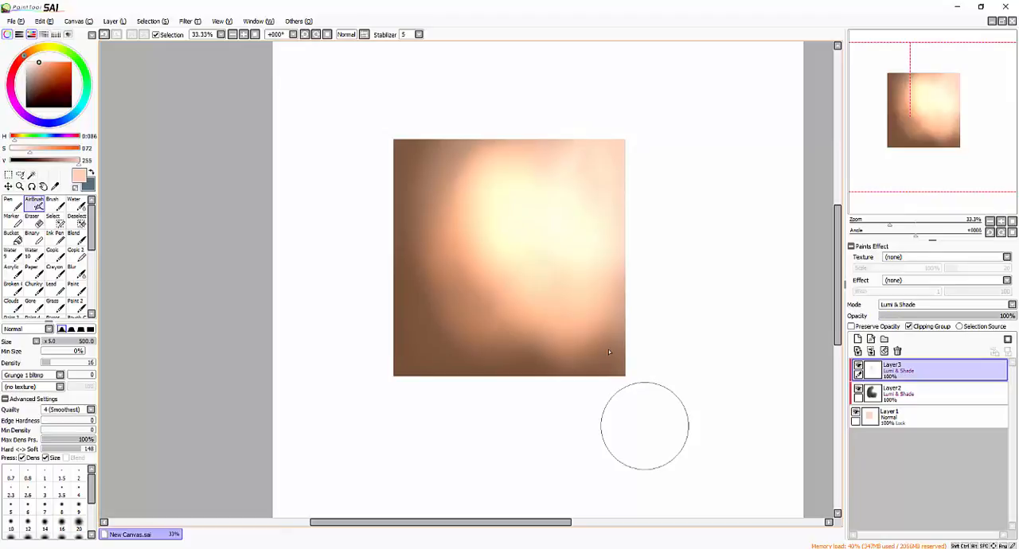
- Clear Layer3 and airbrush the glow again in a redder pale orange over the square's upper-right area
click(18, 62)
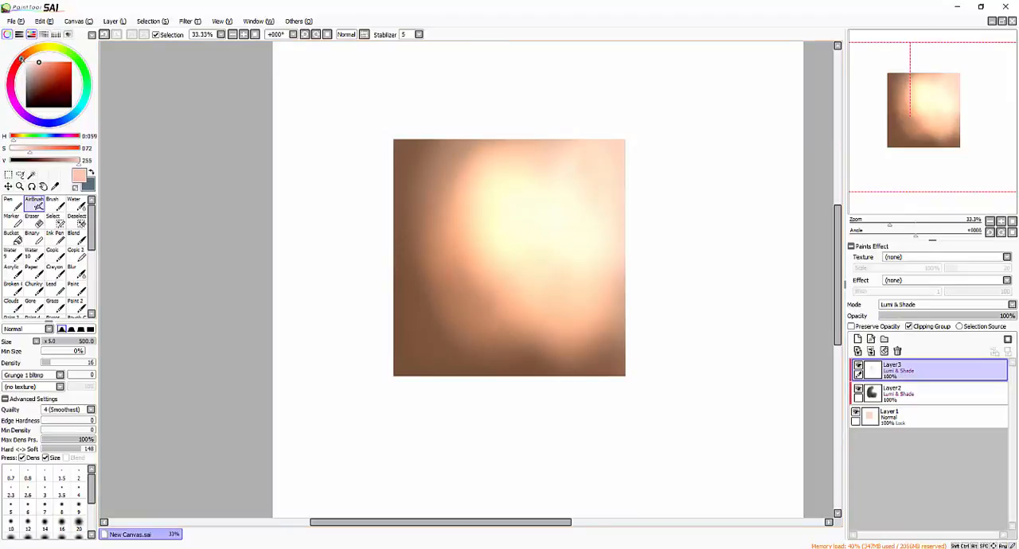
click(885, 351)
mouse_move(506, 165)
mouse_down()
mouse_move(508, 294)
mouse_move(573, 267)
mouse_move(502, 223)
mouse_move(528, 264)
mouse_move(592, 287)
mouse_move(545, 372)
mouse_up()
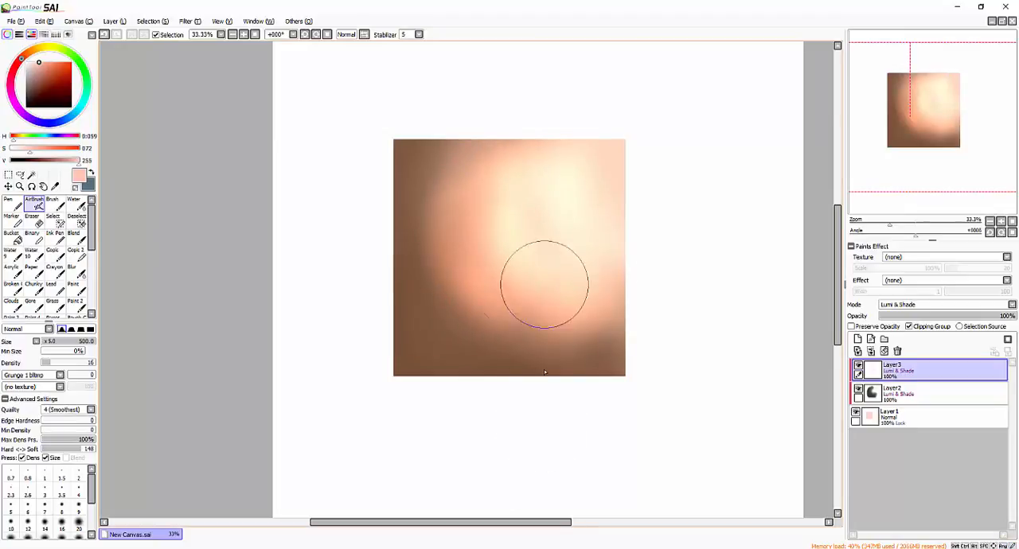
- Sample the brown from the square's shaded upper-left corner and delete both clipped layers
alt+click(414, 161)
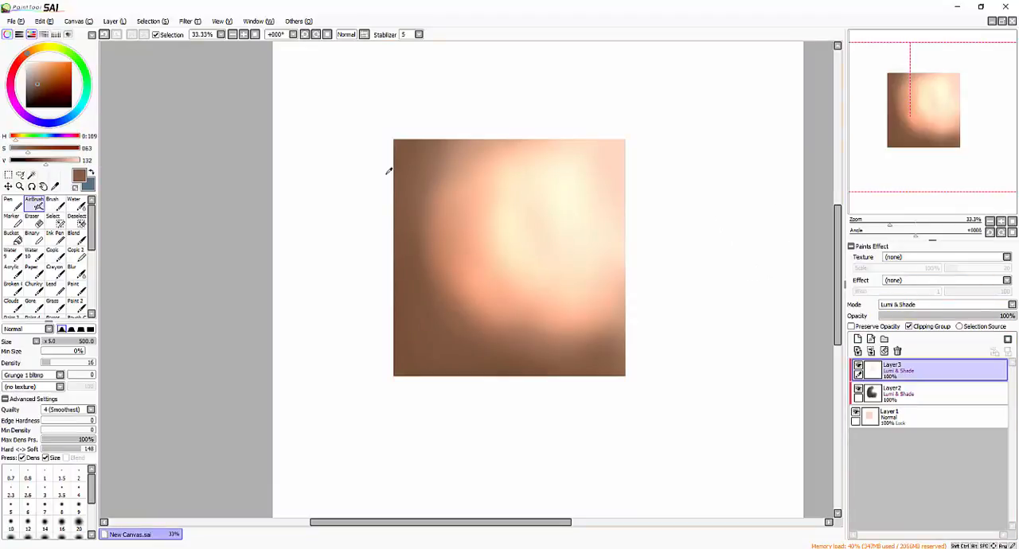
click(899, 352)
click(899, 352)
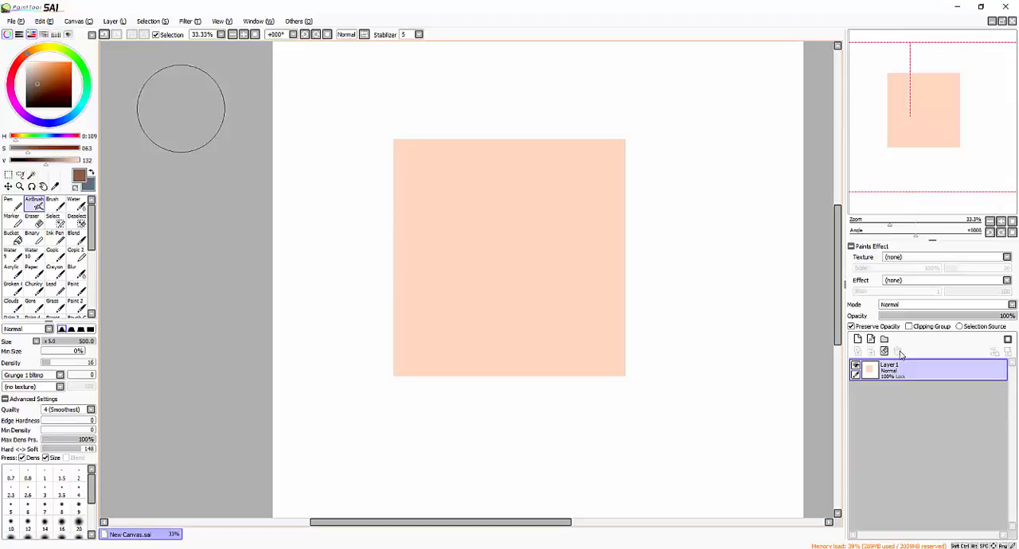
- Add a new layer above the square and apply the Fringe effect with width 2
drag(202, 122, 191, 167)
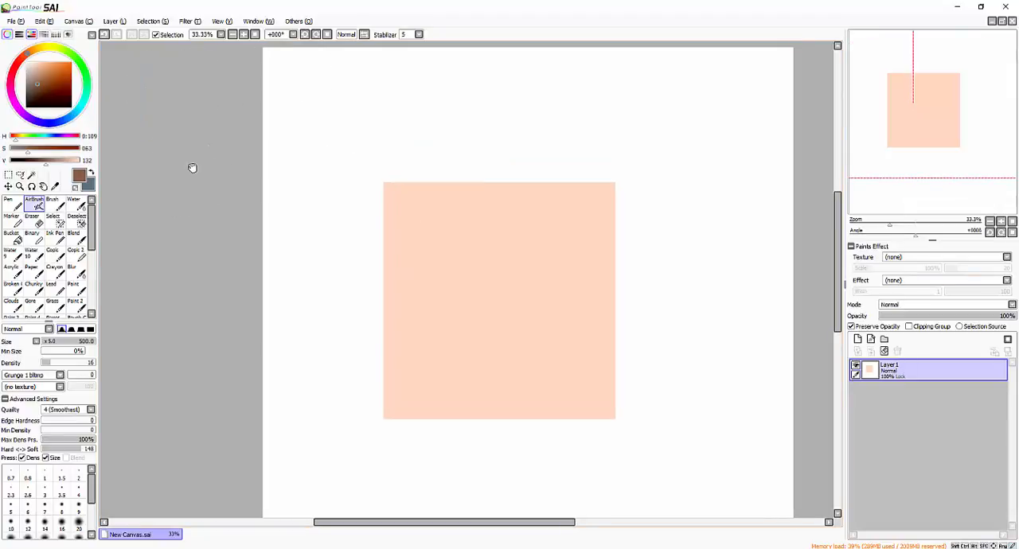
click(908, 281)
click(909, 289)
click(858, 340)
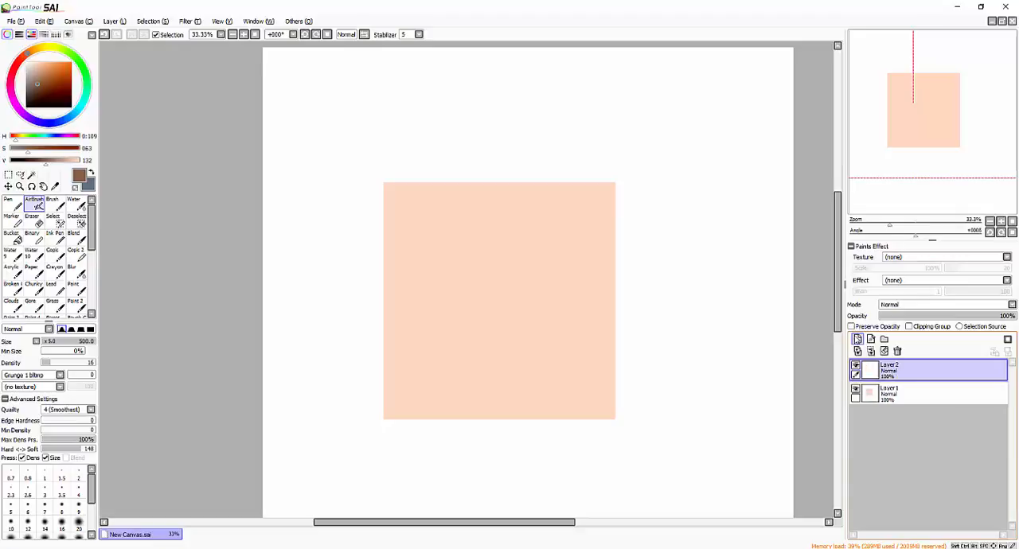
click(915, 282)
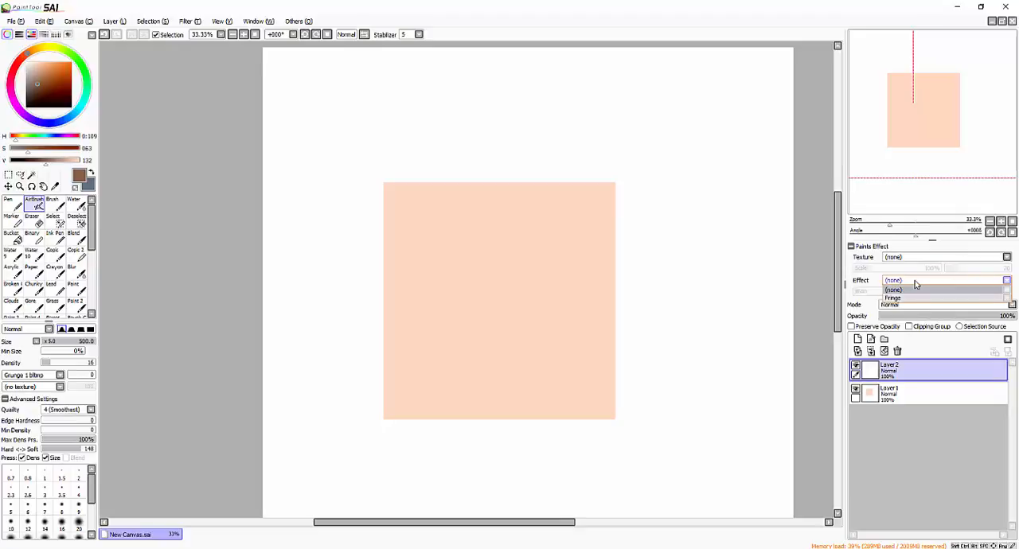
click(907, 298)
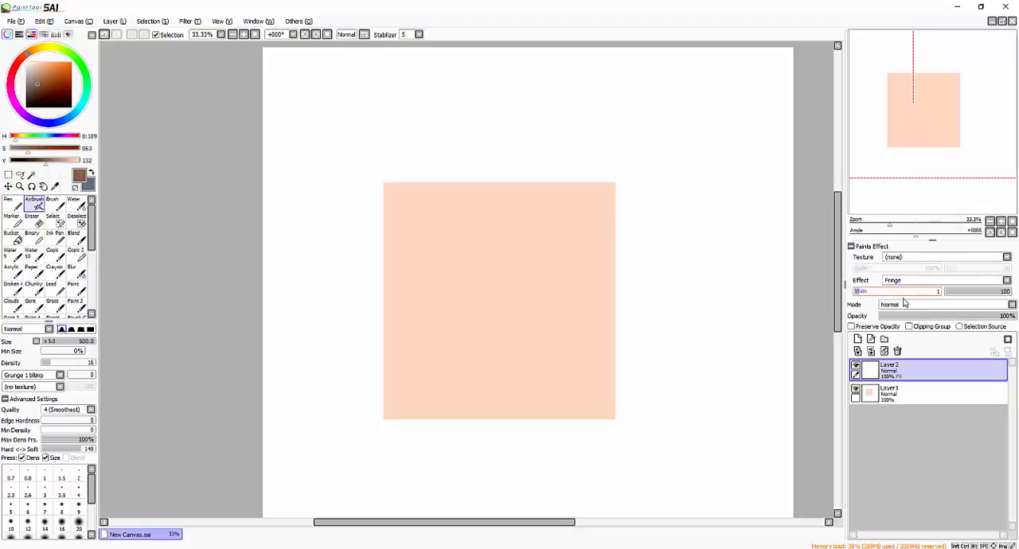
- Draw a tapered vertical Ink Pen stroke in bright violet, saturation 126 and value 255, in the square's upper-left area
click(17, 111)
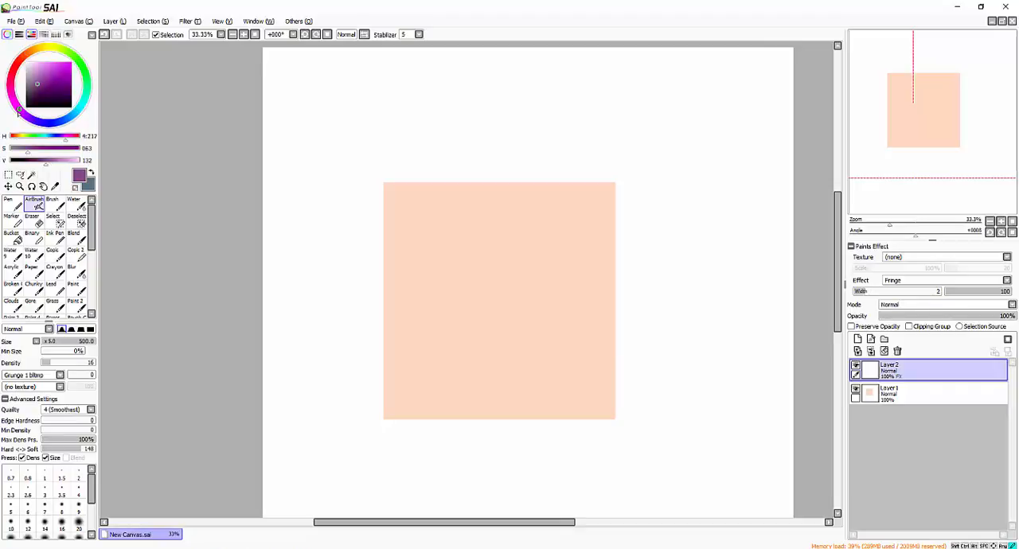
click(54, 237)
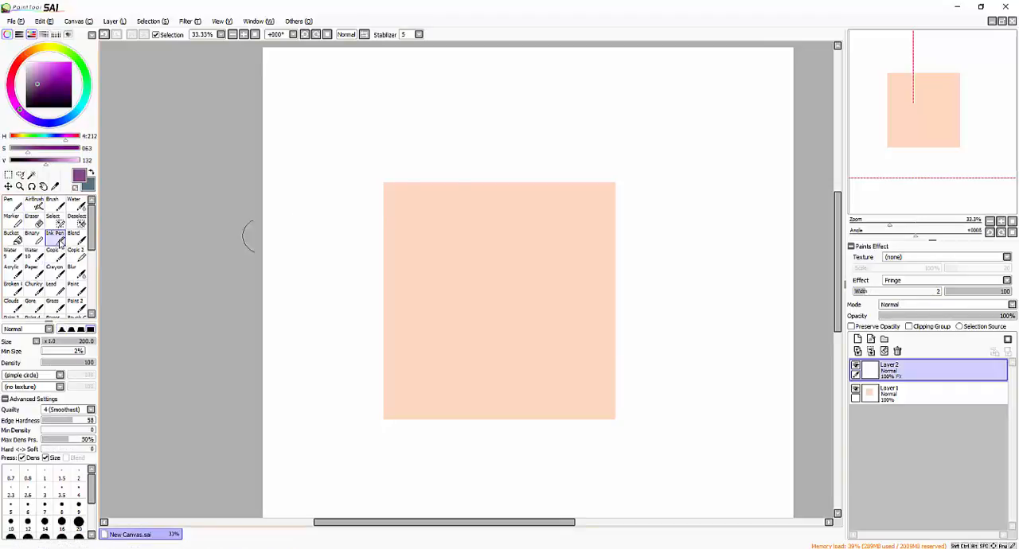
scroll(514, 233, up, 1)
click(49, 62)
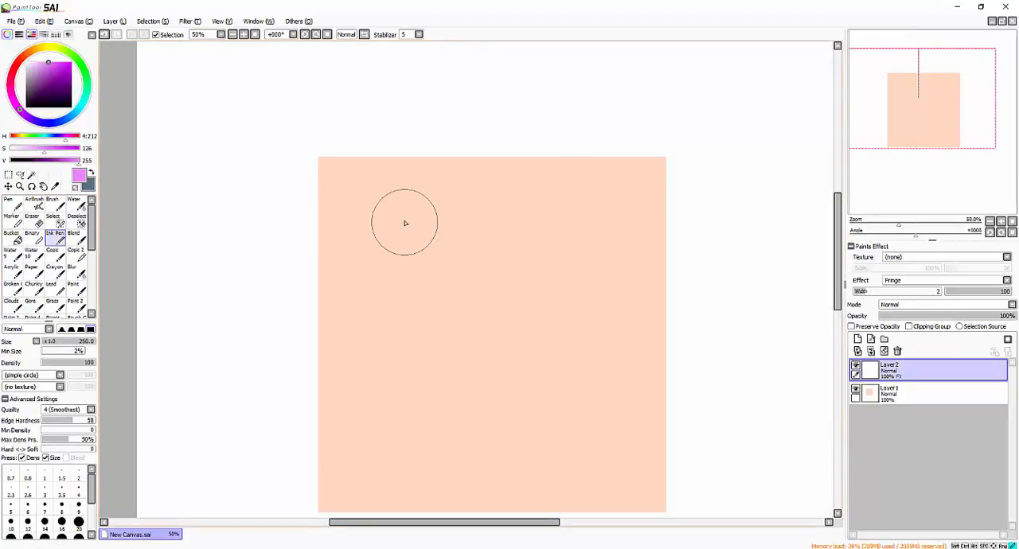
drag(406, 222, 403, 398)
drag(603, 275, 614, 231)
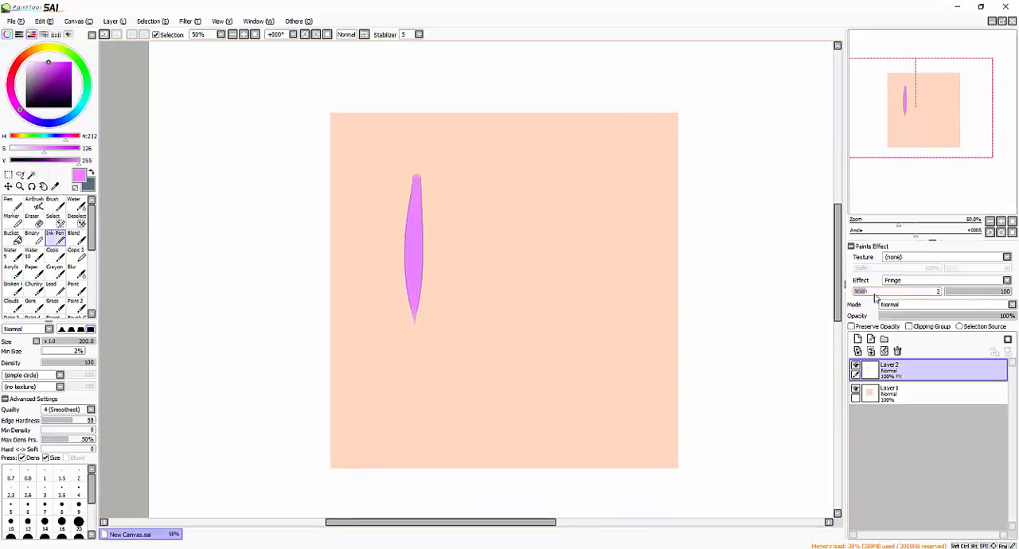
- Set the Fringe width to 11 and draw a thin L-shaped Ink Pen stroke beside the first one at size 50
mouse_move(874, 297)
mouse_down()
mouse_move(939, 293)
mouse_move(880, 295)
mouse_up()
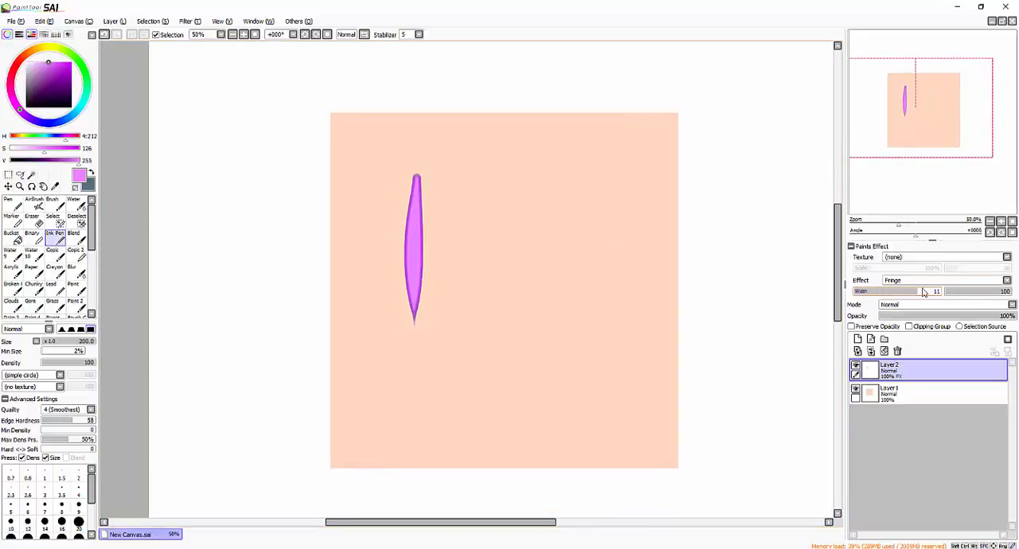
scroll(519, 280, up, 1)
drag(519, 281, 549, 270)
key(bracketleft)
key(bracketleft)
key(bracketleft)
key(bracketleft)
key(bracketleft)
key(bracketleft)
mouse_move(489, 183)
mouse_down()
mouse_move(470, 195)
mouse_move(503, 293)
mouse_up()
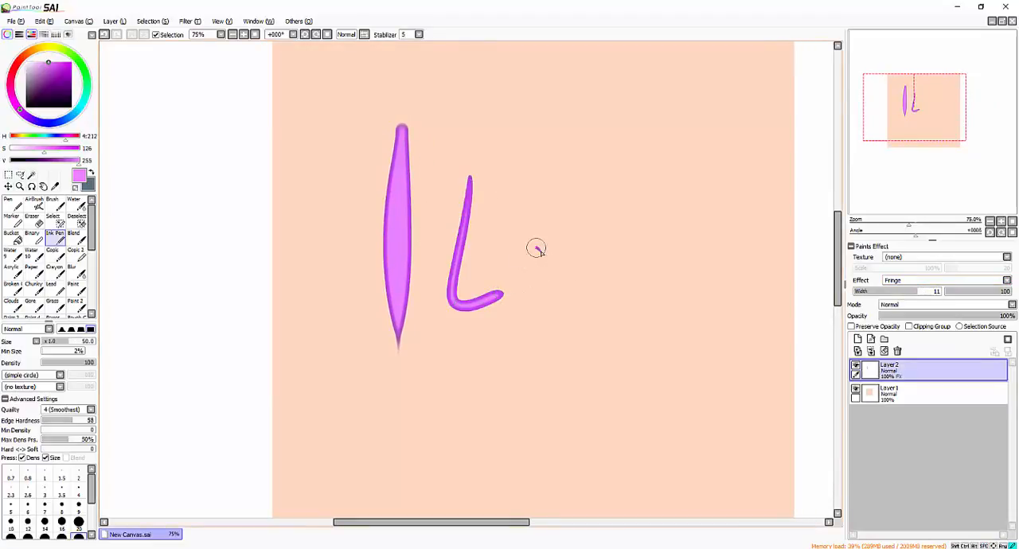
- Draw several more thin violet strokes across the square and clear Layer2
drag(538, 249, 534, 249)
drag(582, 271, 621, 272)
mouse_move(642, 281)
mouse_down()
mouse_move(669, 257)
mouse_move(715, 296)
mouse_up()
mouse_move(443, 371)
mouse_down()
mouse_move(510, 367)
mouse_move(581, 421)
mouse_move(630, 414)
mouse_up()
click(884, 351)
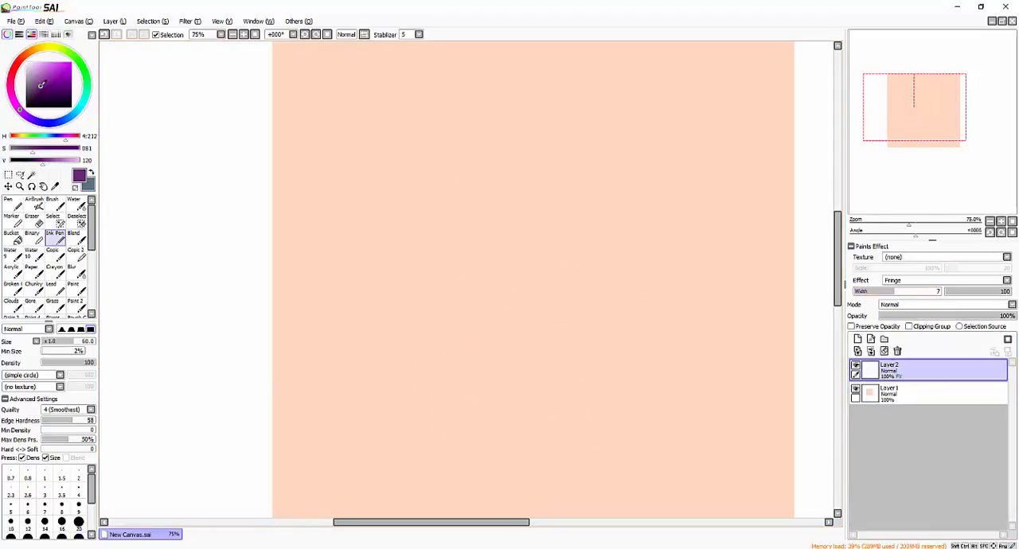
- With Fringe width 7, draw thin curved strokes and a thick size-250 diagonal stroke in dark purple, saturation 81 and value 120
drag(414, 112, 404, 353)
key(ctrl+z)
key(bracketright)
key(bracketright)
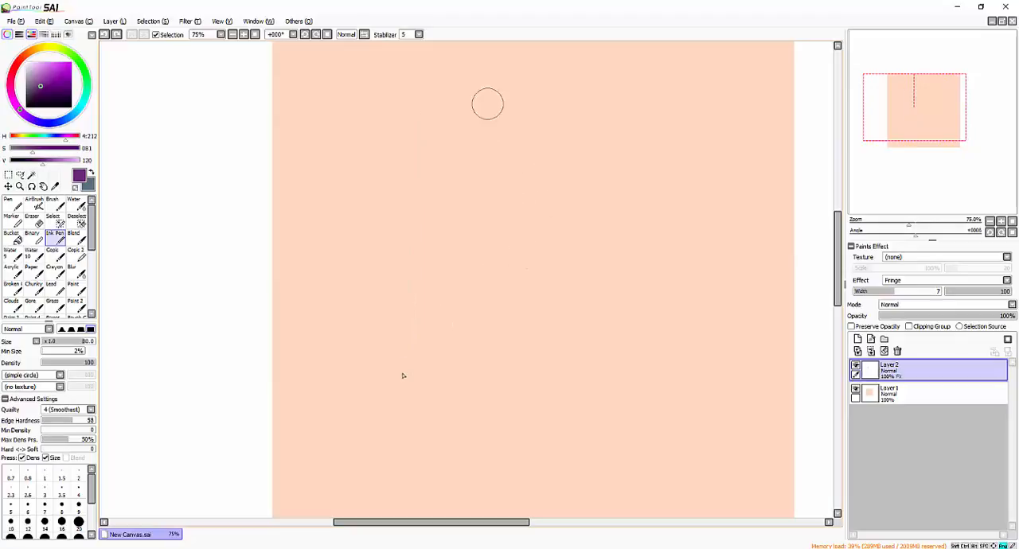
mouse_move(512, 79)
mouse_down()
mouse_move(409, 236)
mouse_move(404, 262)
mouse_up()
key(bracketright)
key(bracketright)
key(bracketright)
key(bracketright)
drag(588, 97, 425, 303)
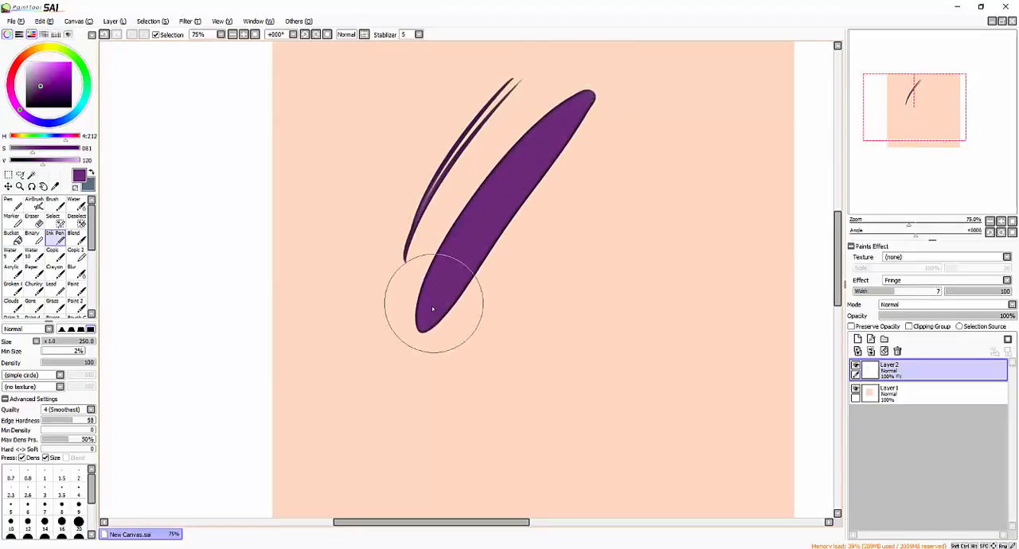
- Draw a fan of tapered dark purple strokes outward from the thick stroke's right edge with the Ink Pen at size 100
key(bracketleft)
key(bracketleft)
key(bracketleft)
key(bracketleft)
mouse_move(518, 199)
mouse_down()
mouse_move(658, 128)
mouse_move(681, 140)
mouse_up()
mouse_move(482, 239)
mouse_down()
mouse_move(704, 165)
mouse_move(745, 190)
mouse_up()
drag(482, 268, 640, 199)
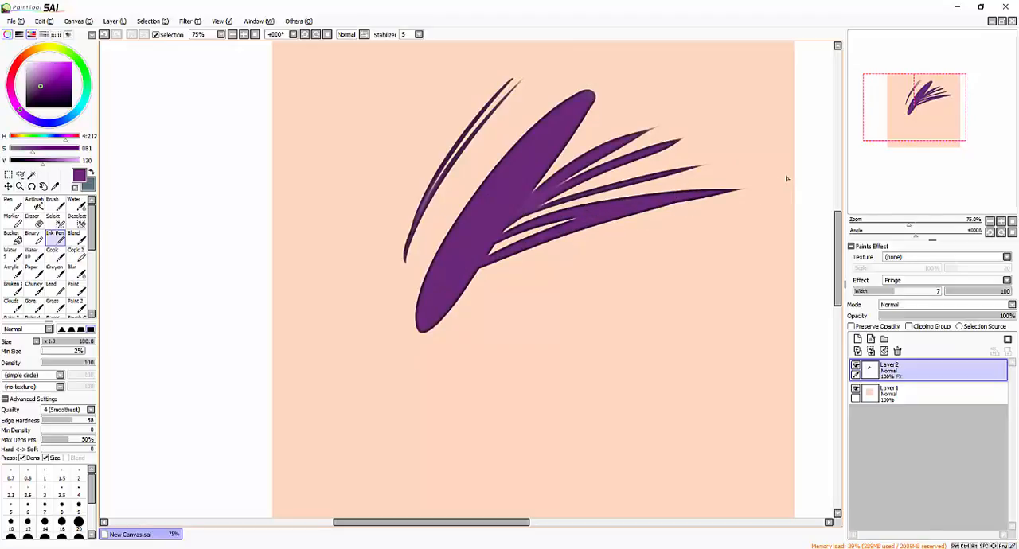
scroll(786, 179, down, 2)
scroll(786, 178, up, 1)
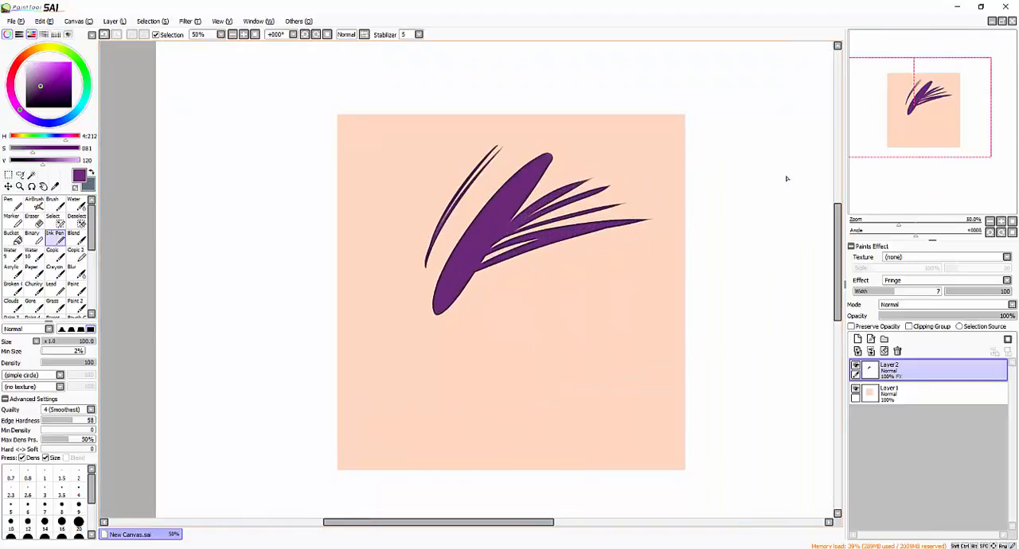
- Set Layer2's Fringe width to 11, try the DotsInv2 texture on its strokes, and replace it with Canvas
scroll(787, 178, up, 1)
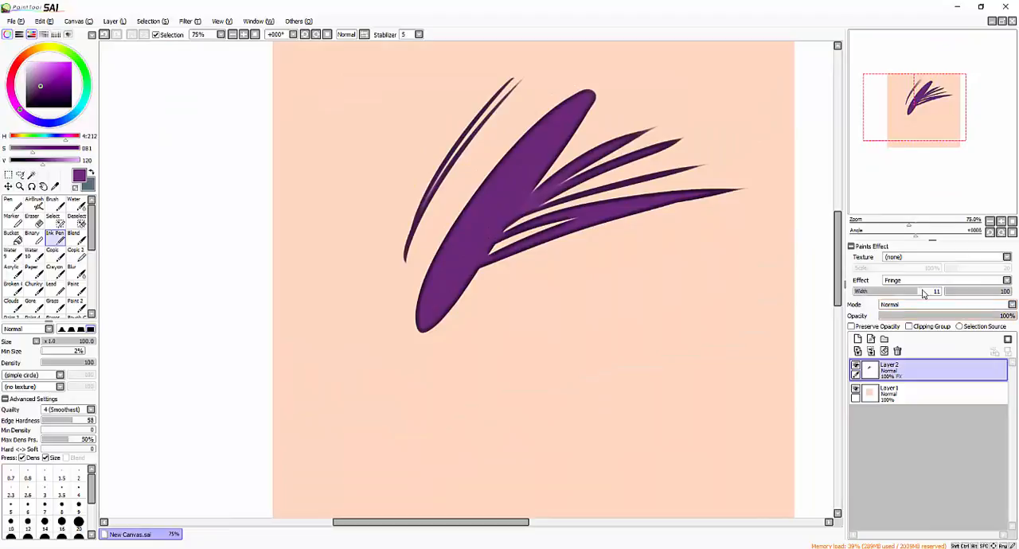
click(902, 258)
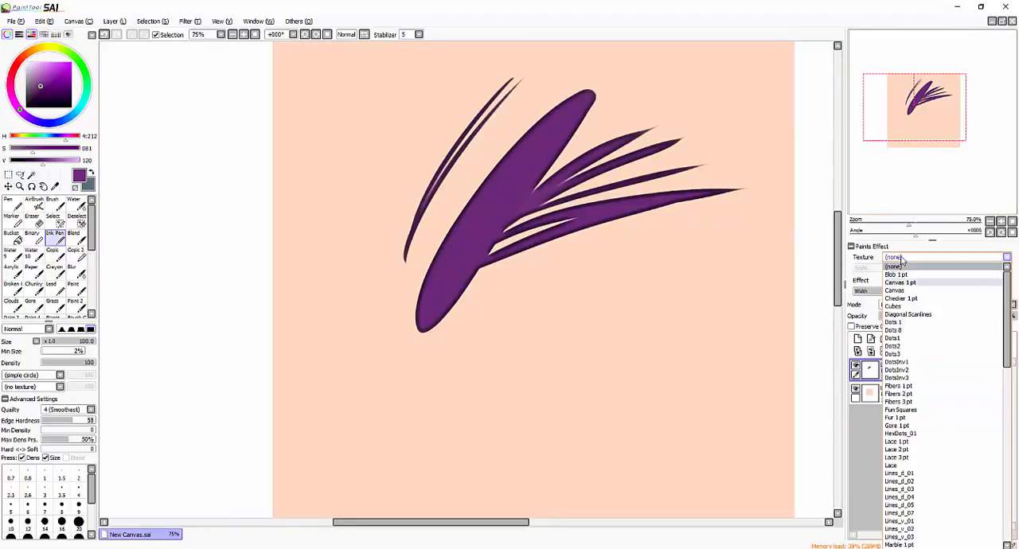
click(902, 345)
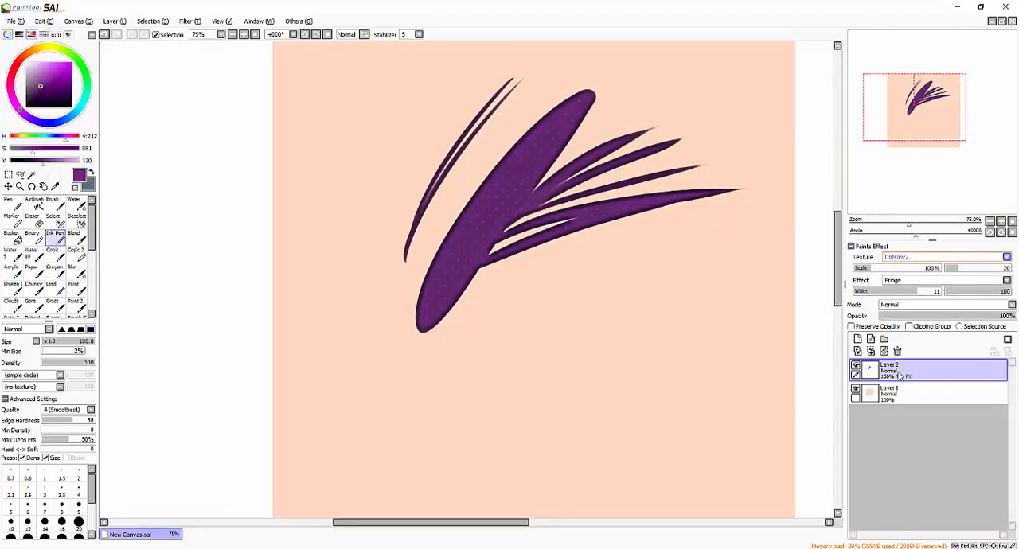
click(902, 257)
click(895, 291)
- Try the DotsInv3 texture at 365% scale on Layer2's strokes, and switch to HexDots_01
click(918, 259)
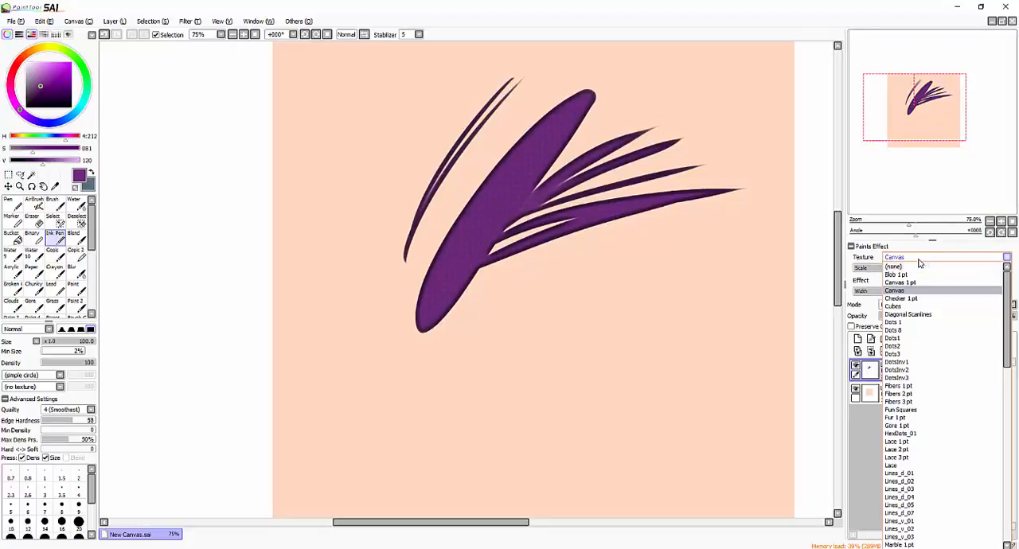
click(908, 378)
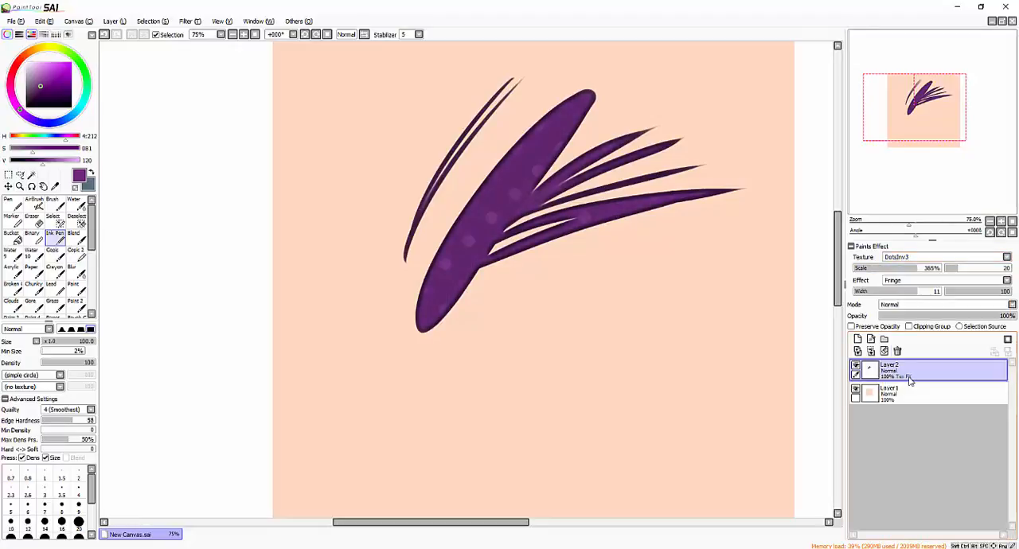
click(903, 257)
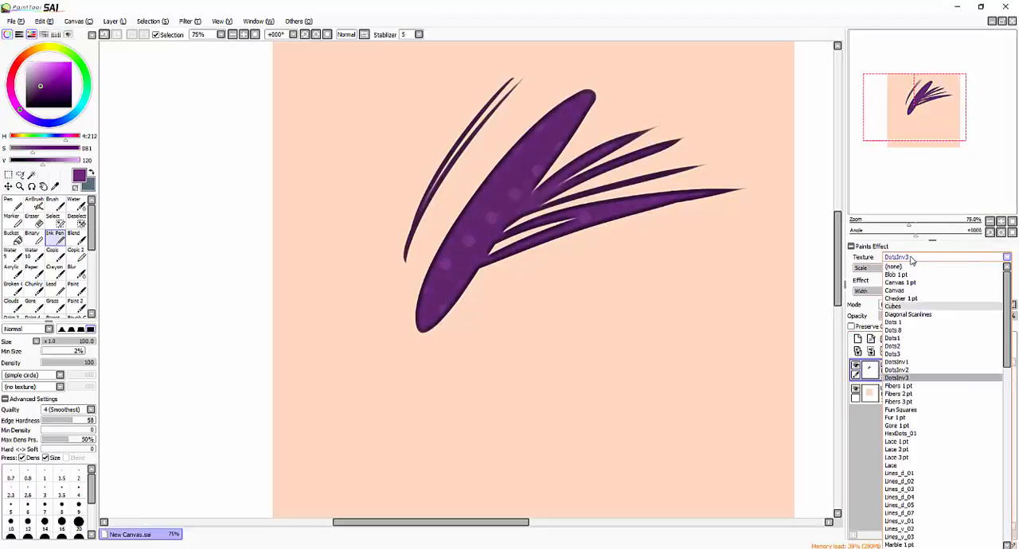
click(904, 433)
- Try the Lines_d_02 texture on Layer2, and replace it with Pebbles 1 pt
click(920, 259)
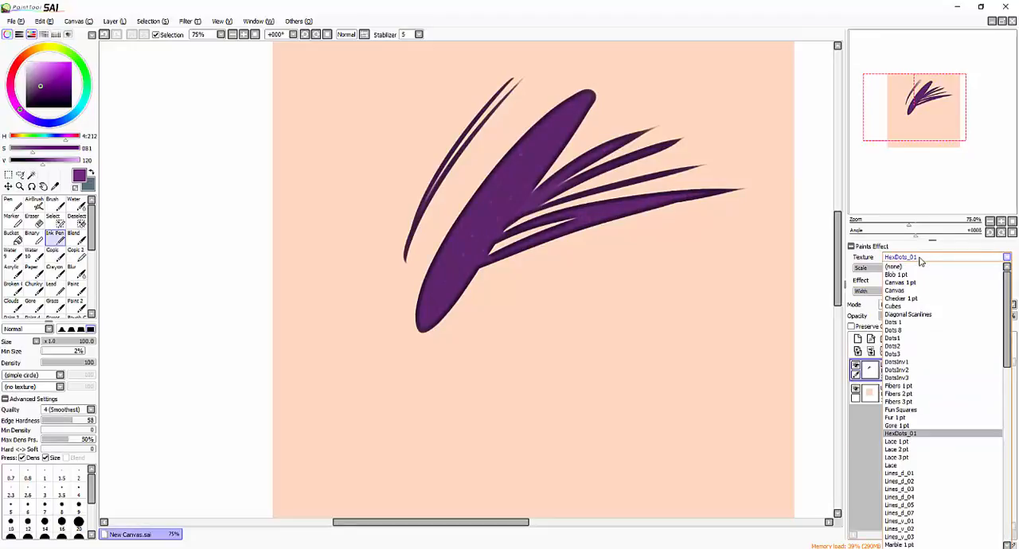
click(921, 481)
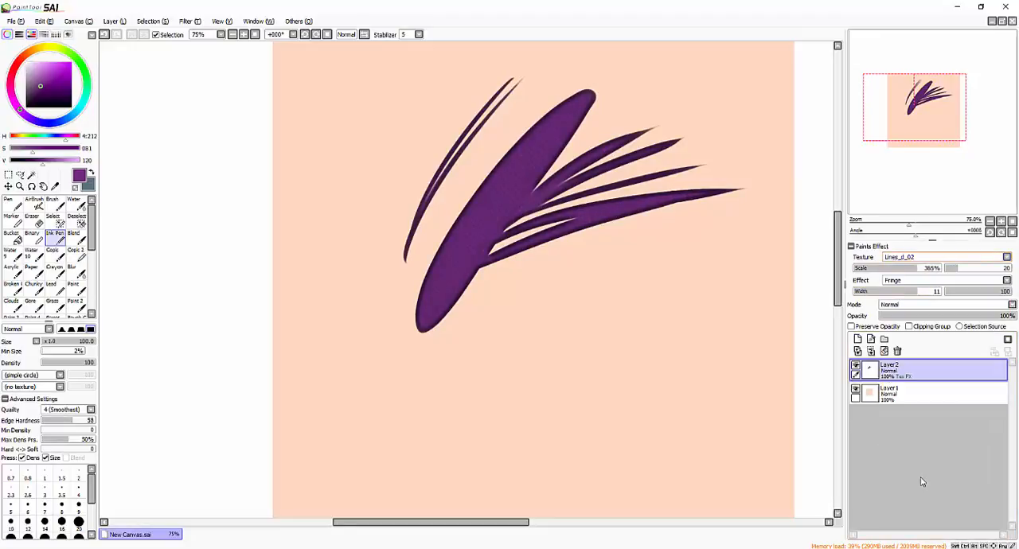
click(928, 259)
drag(1006, 321, 1003, 398)
click(900, 410)
- Change Layer2's texture to SmallDots_06
click(923, 258)
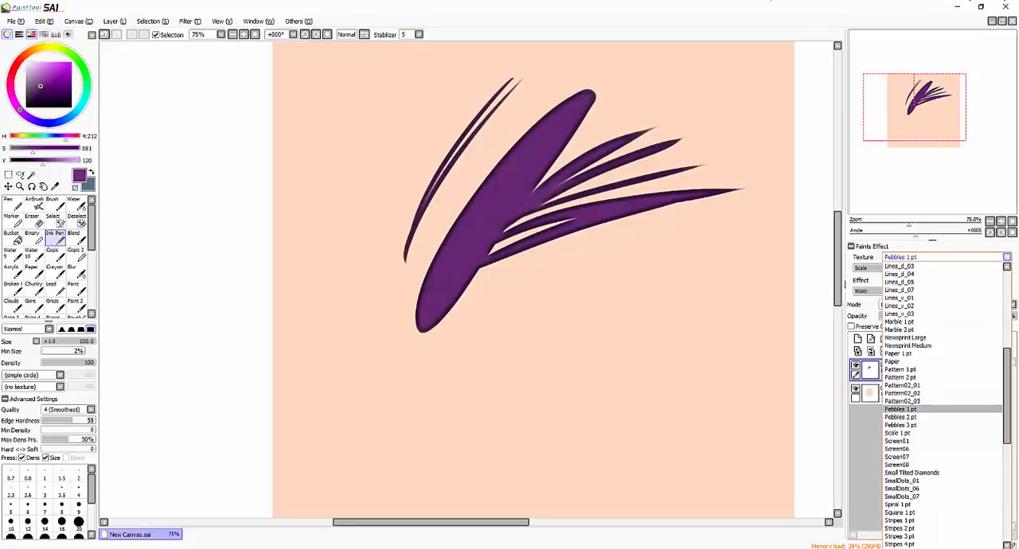
key(alt+Tab)
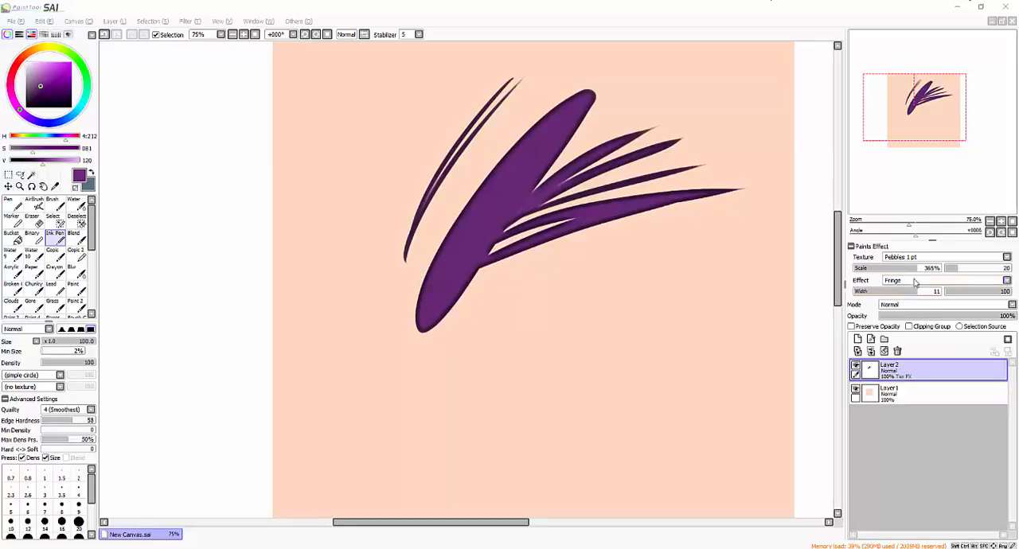
click(919, 257)
click(1011, 374)
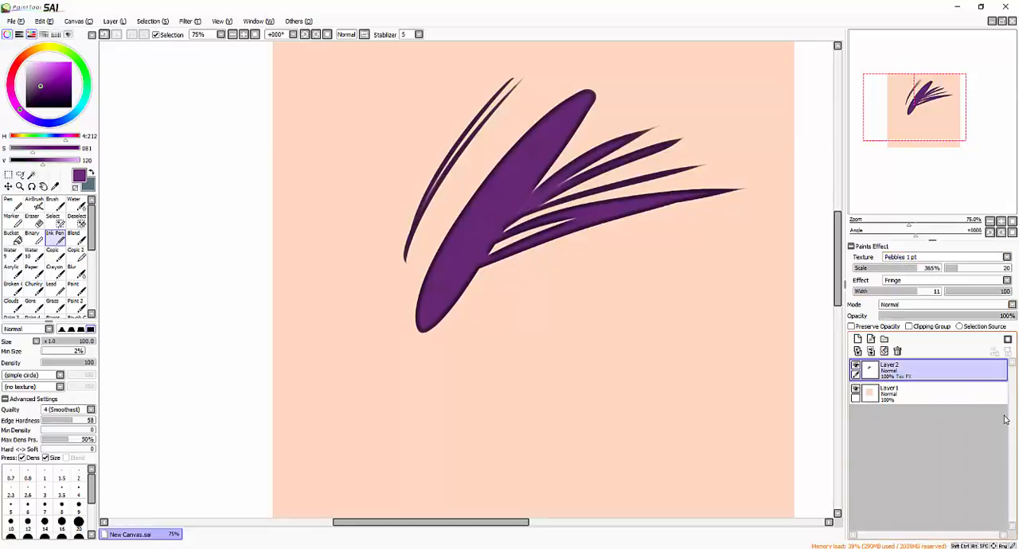
click(958, 257)
scroll(939, 358, down, 3)
click(924, 392)
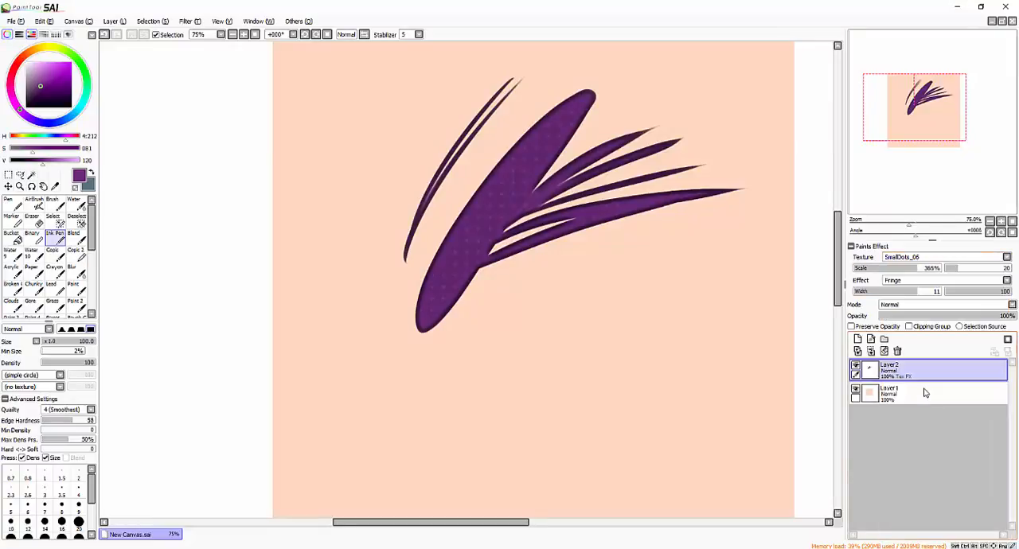
- Change Layer2's texture to Lines_d_04, with its scale at 237% and its strength at 10
click(880, 259)
scroll(1009, 404, down, 5)
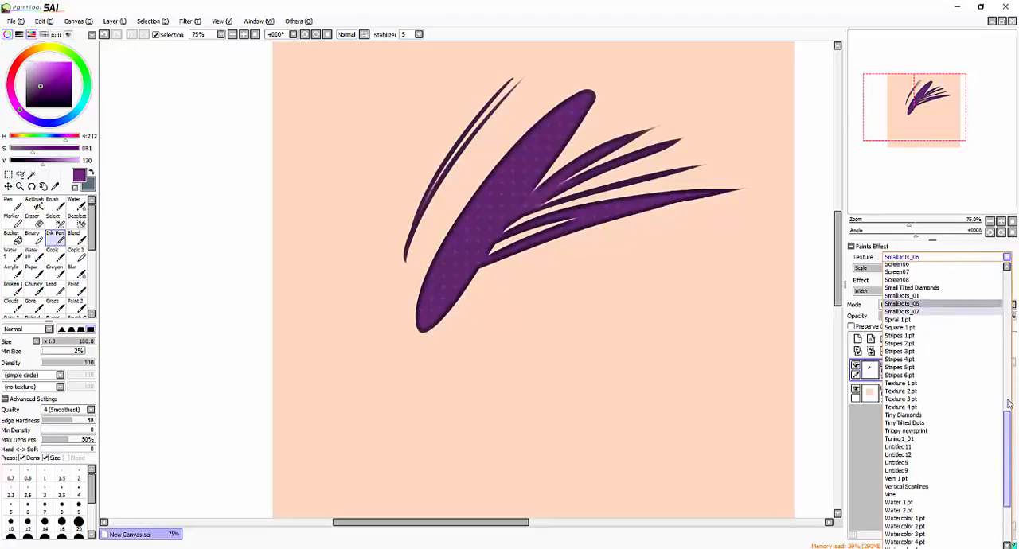
drag(1009, 404, 1002, 321)
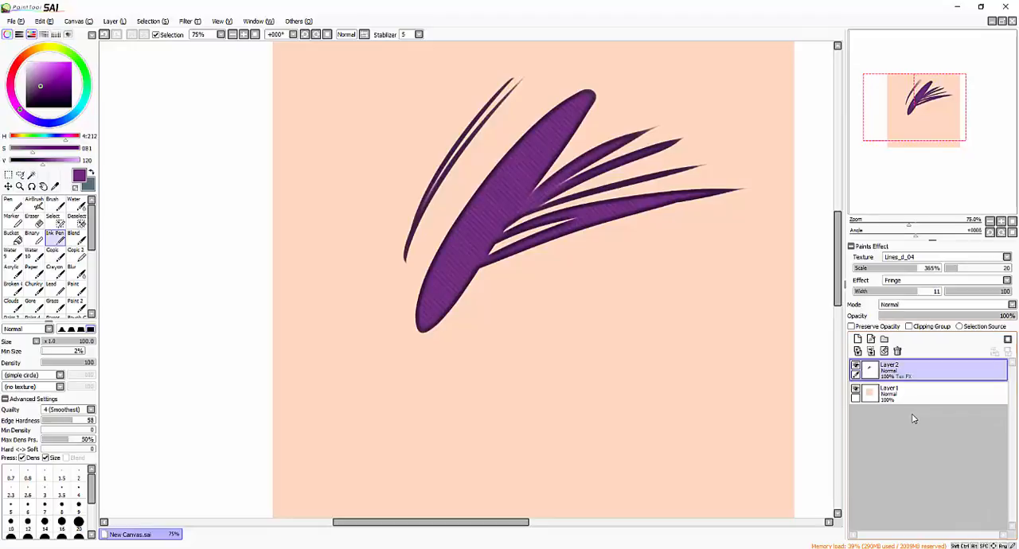
drag(955, 269, 896, 266)
drag(482, 181, 523, 207)
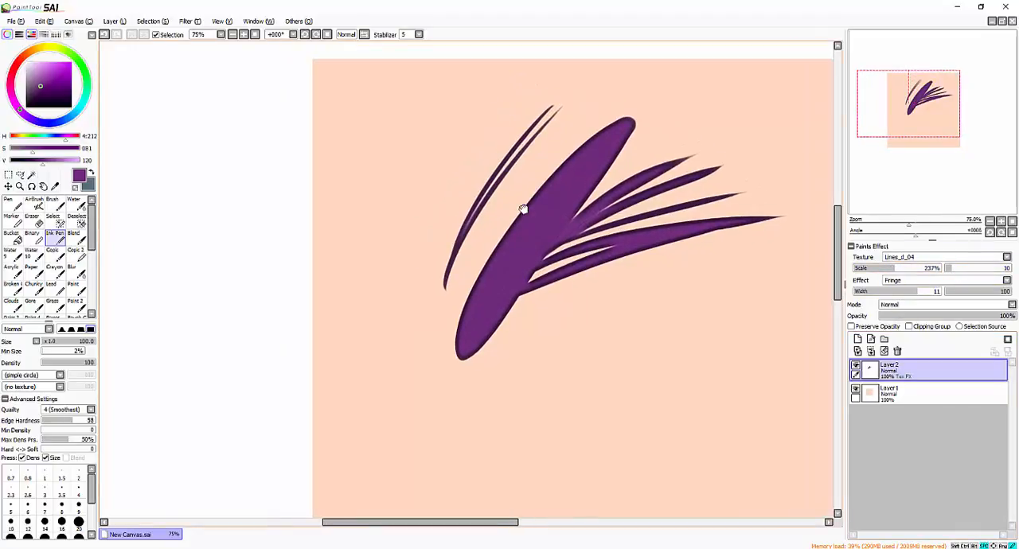
- Set Layer2's texture scale to 451% and turn its texture off by choosing (none)
click(254, 34)
click(934, 269)
click(903, 258)
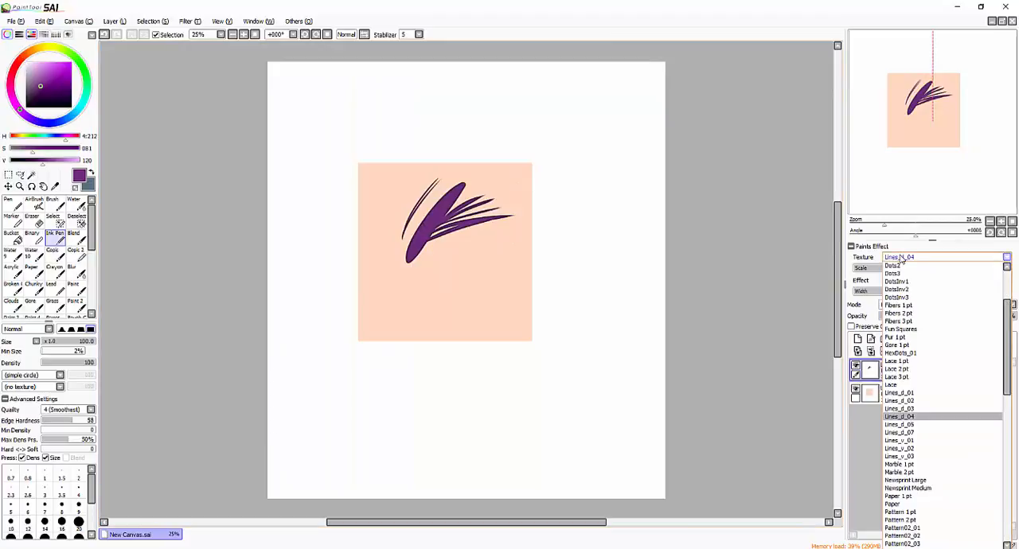
click(1010, 316)
click(1007, 257)
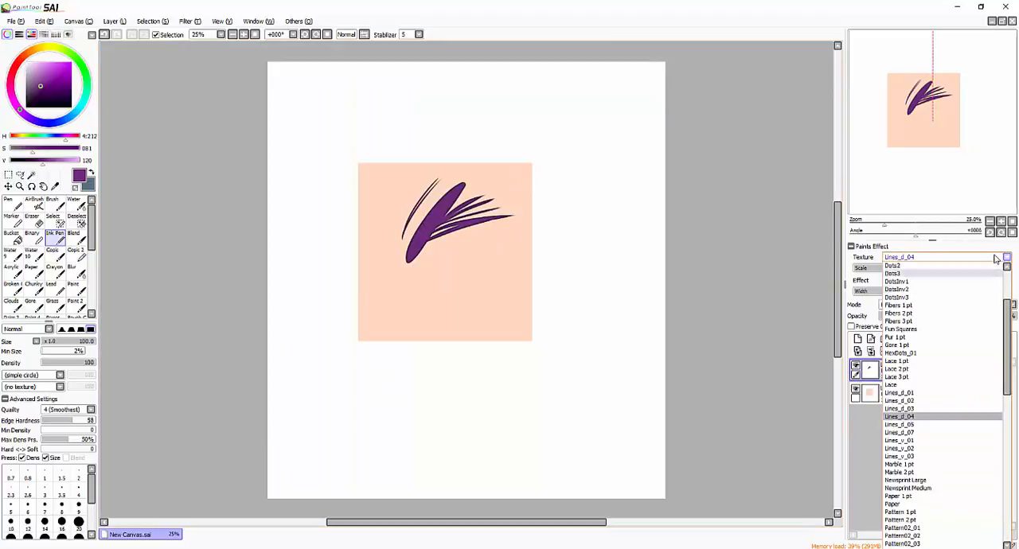
scroll(940, 358, up, 3)
click(940, 272)
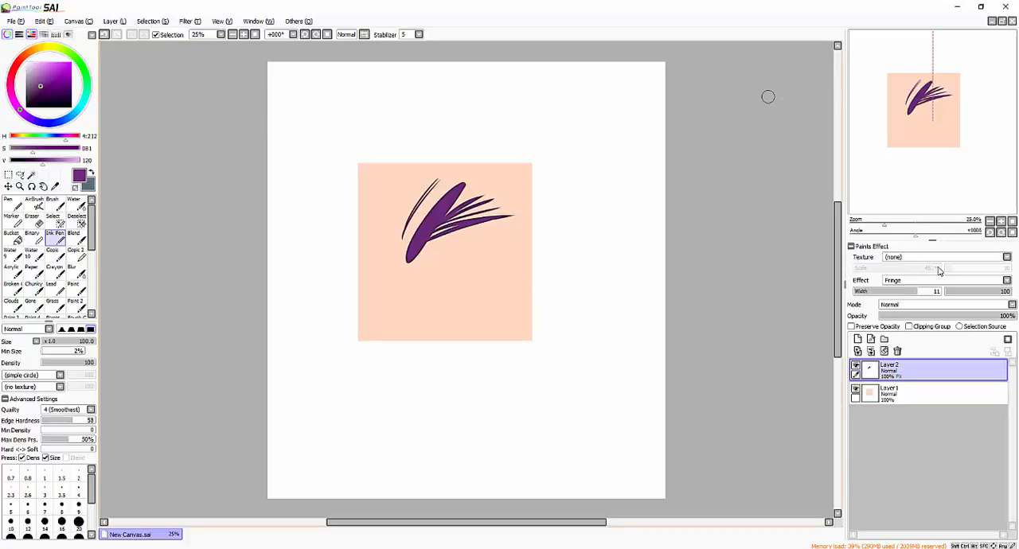
mouse_move(836, 228)
mouse_down()
mouse_move(836, 104)
mouse_move(835, 228)
mouse_up()
scroll(737, 164, up, 4)
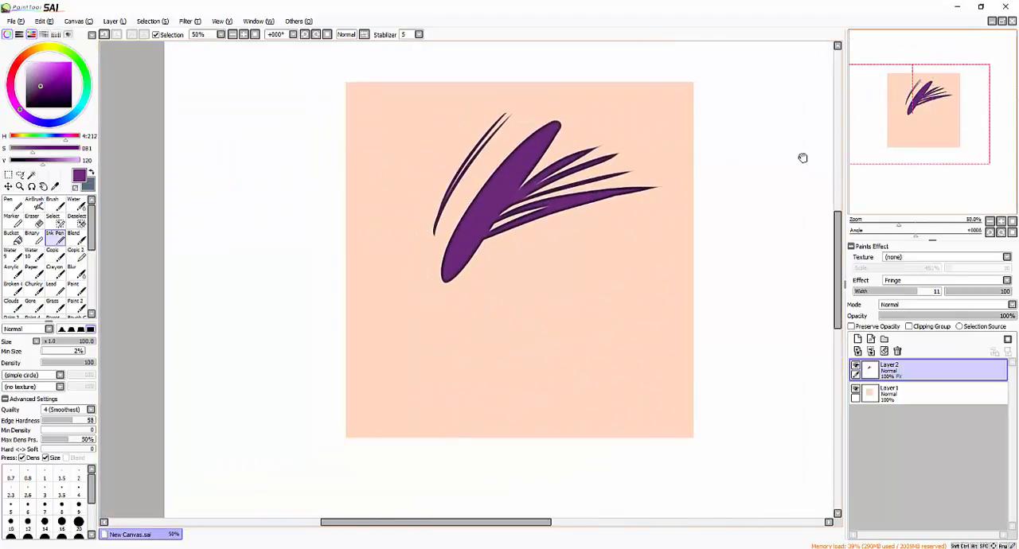
scroll(803, 158, up, 1)
drag(653, 221, 592, 323)
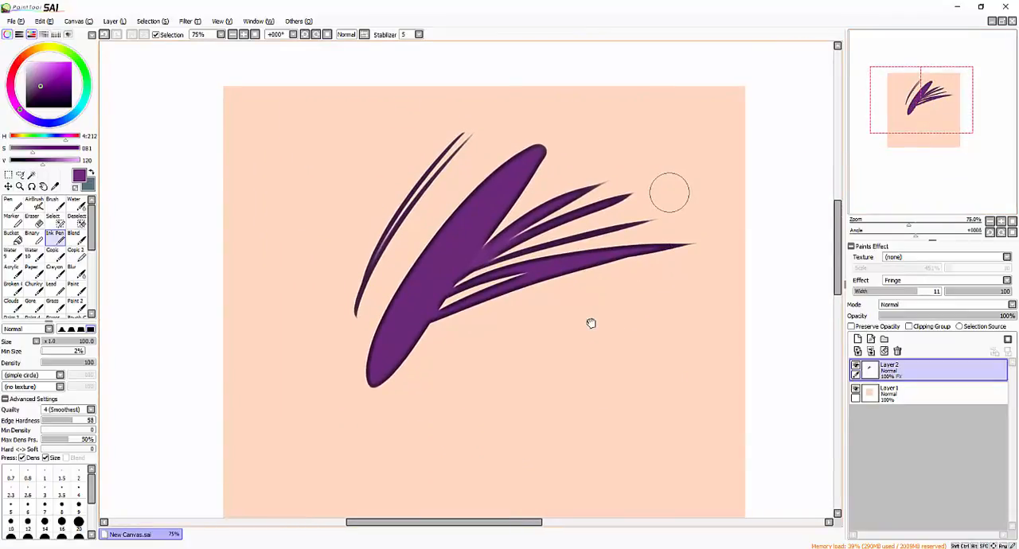
drag(218, 175, 347, 191)
click(255, 35)
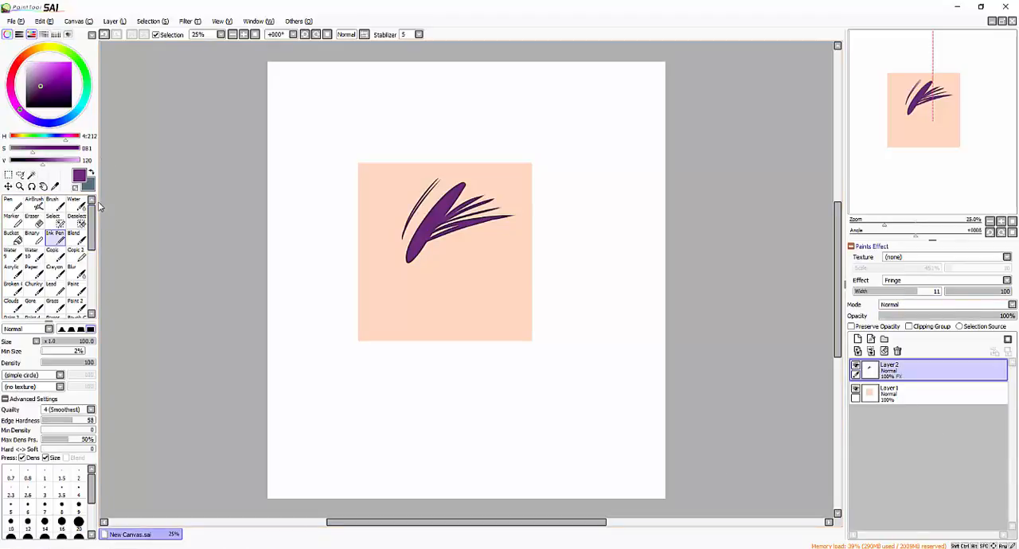
drag(837, 238, 837, 173)
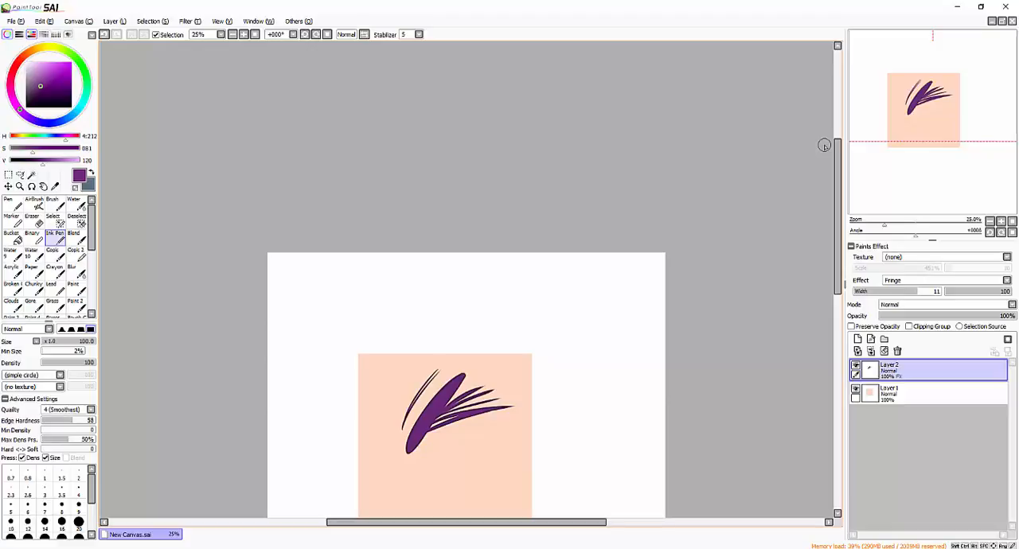
drag(533, 257, 540, 140)
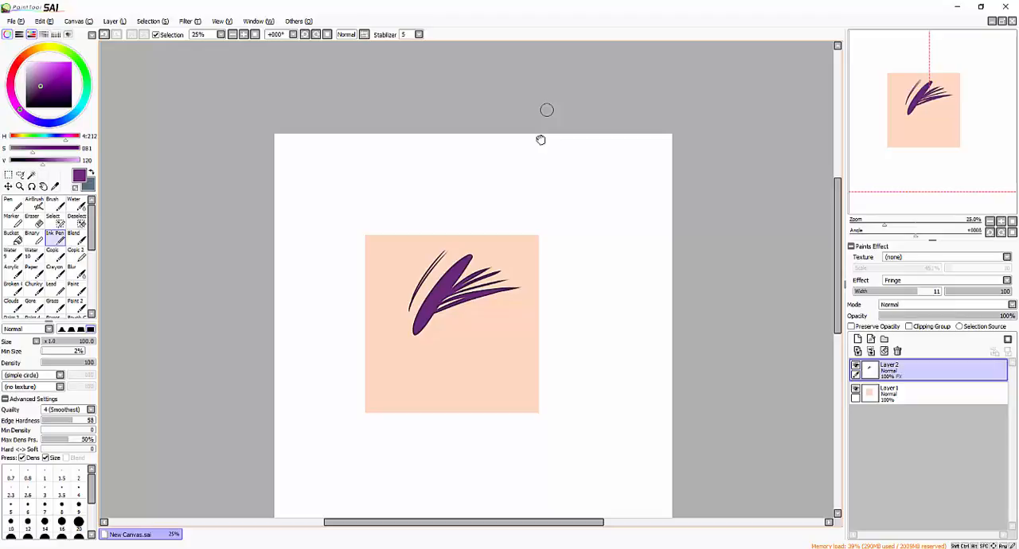
drag(686, 114, 725, 71)
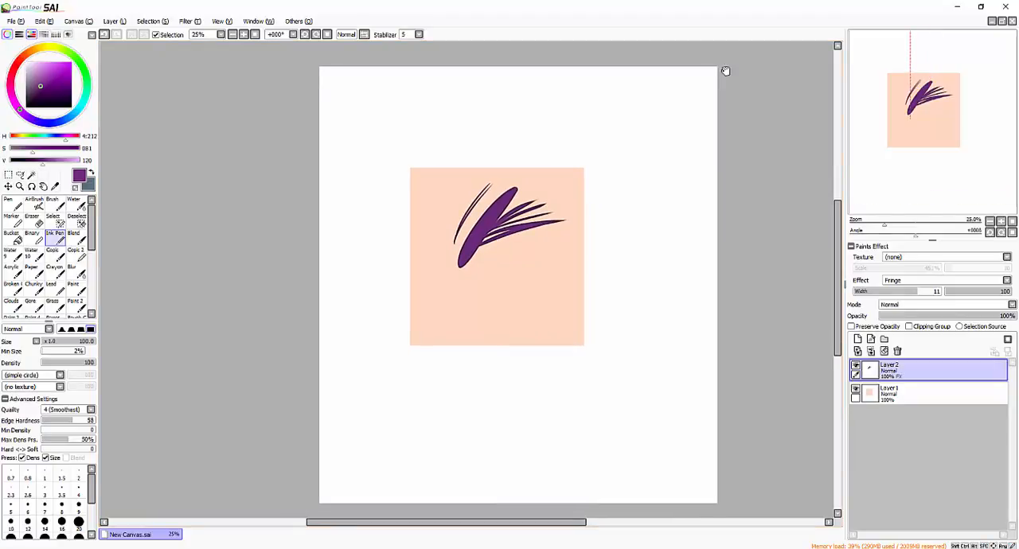